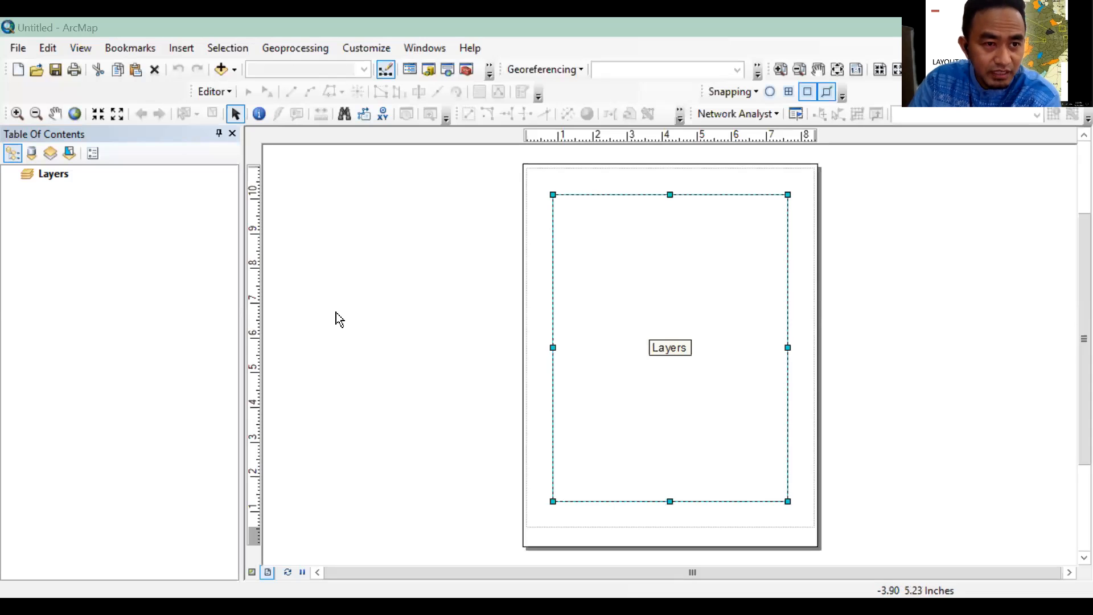
Switch the map between data view and layout view to compare them, finishing in layout view
left_click(79, 48)
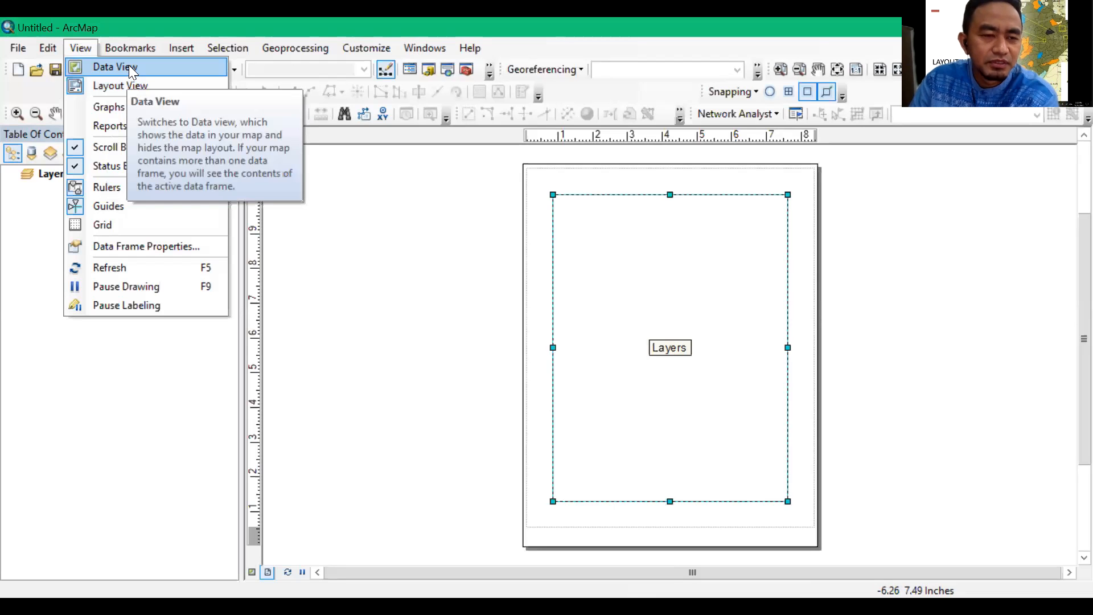
left_click(129, 67)
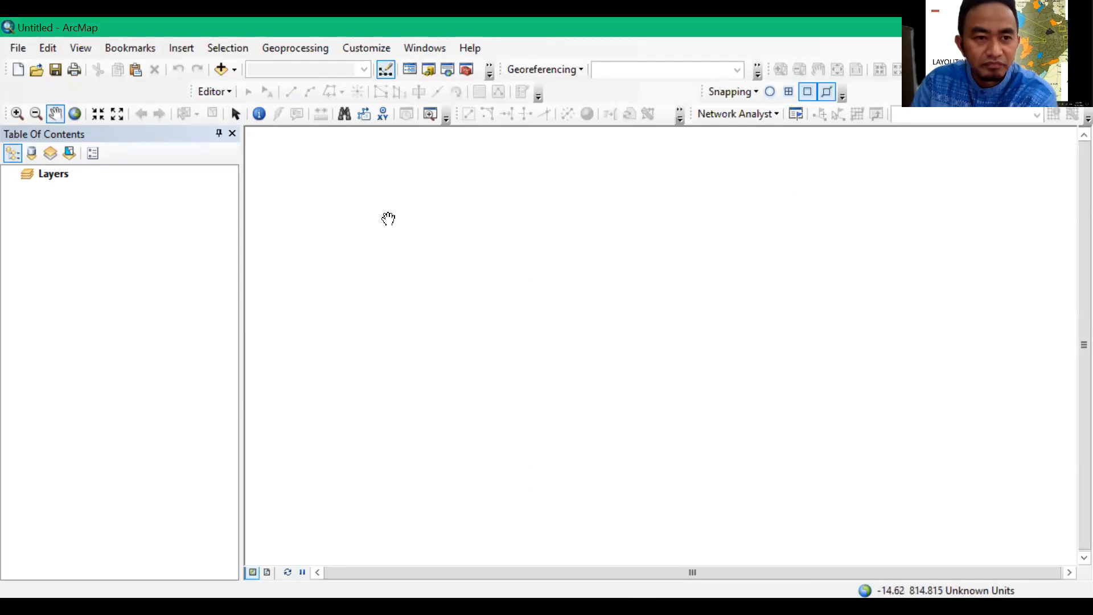
left_click(86, 47)
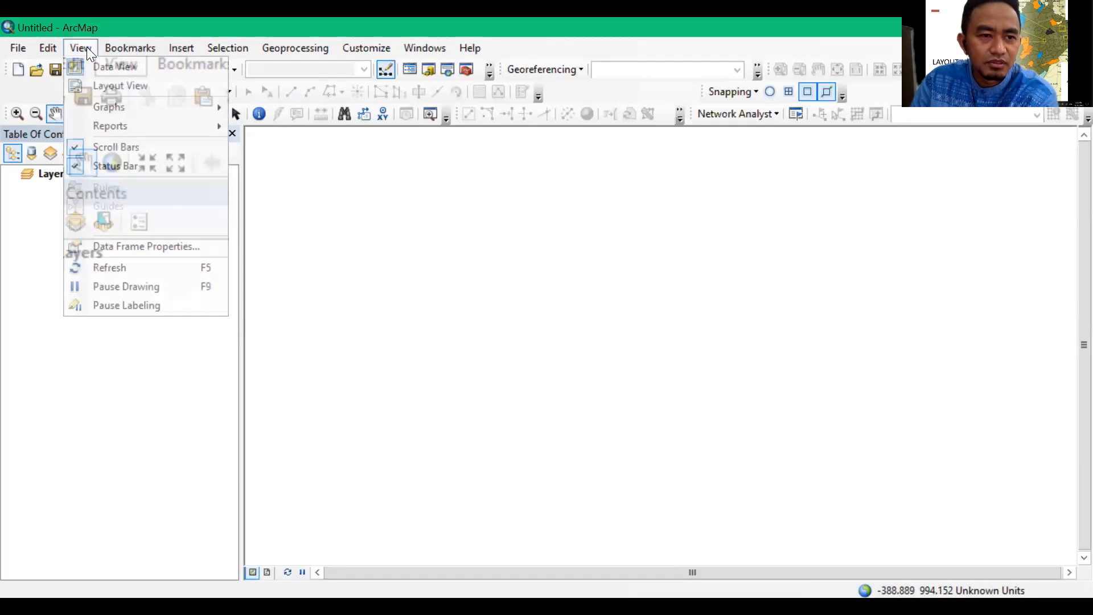
left_click(111, 87)
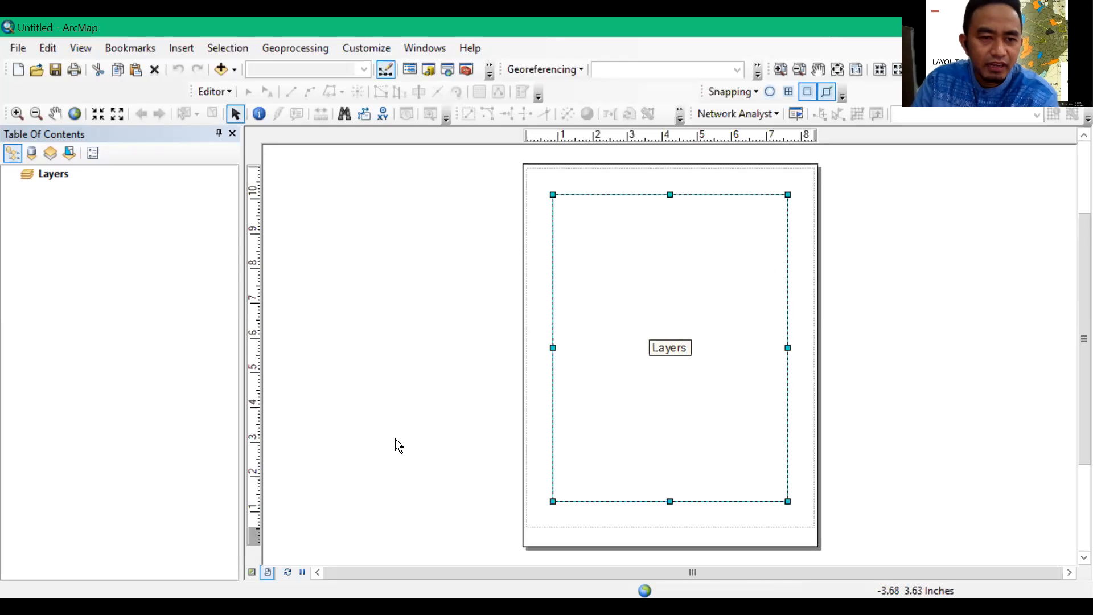
left_click(253, 572)
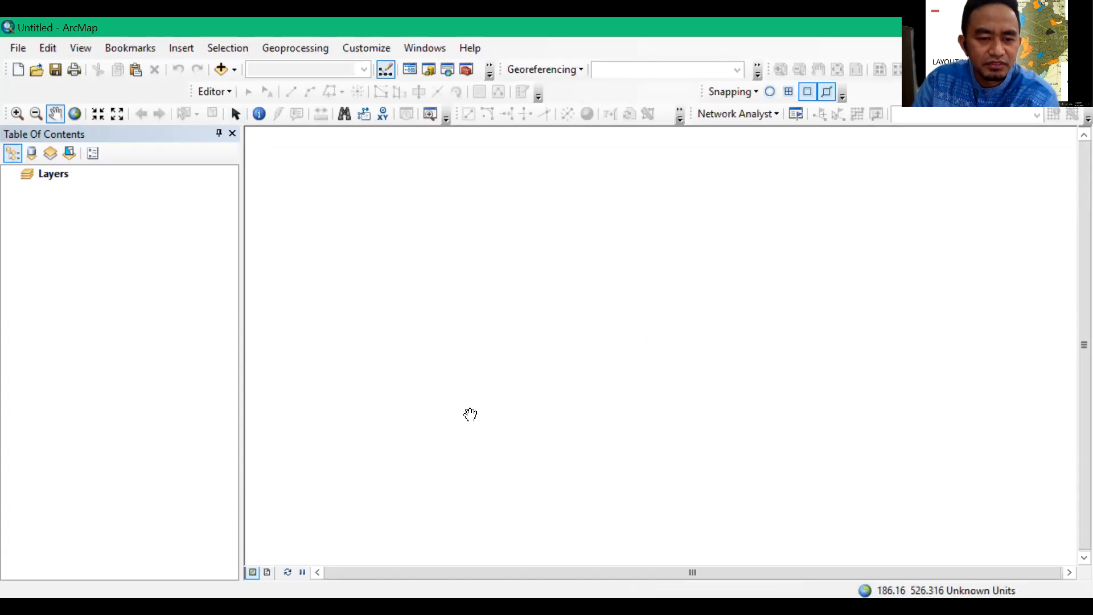
left_click(268, 572)
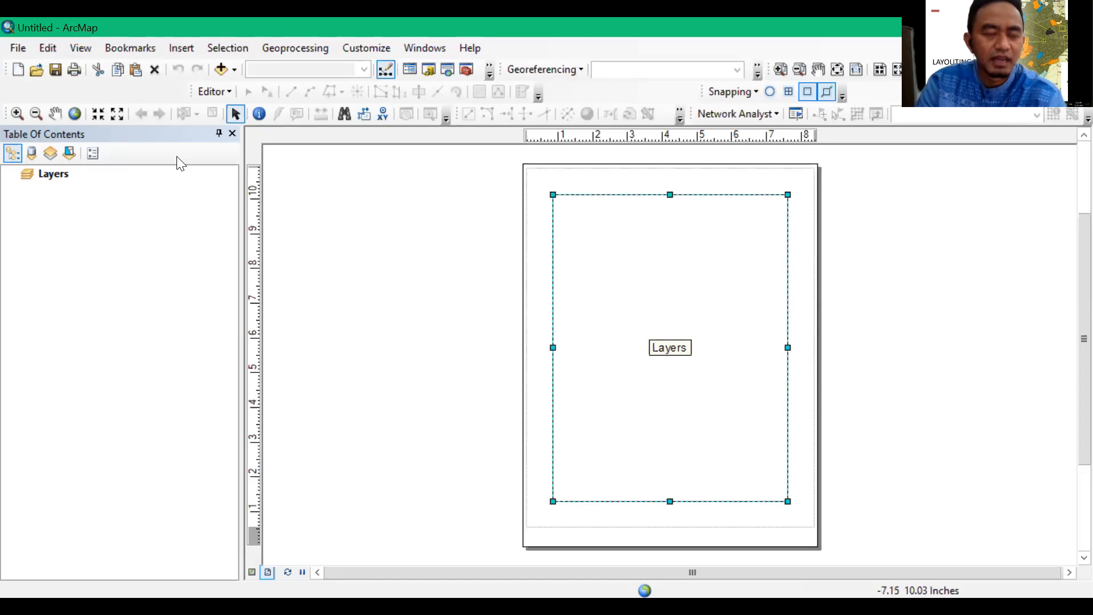
Open the page and print setup and choose Microsoft Print to PDF as the printer
left_click(18, 48)
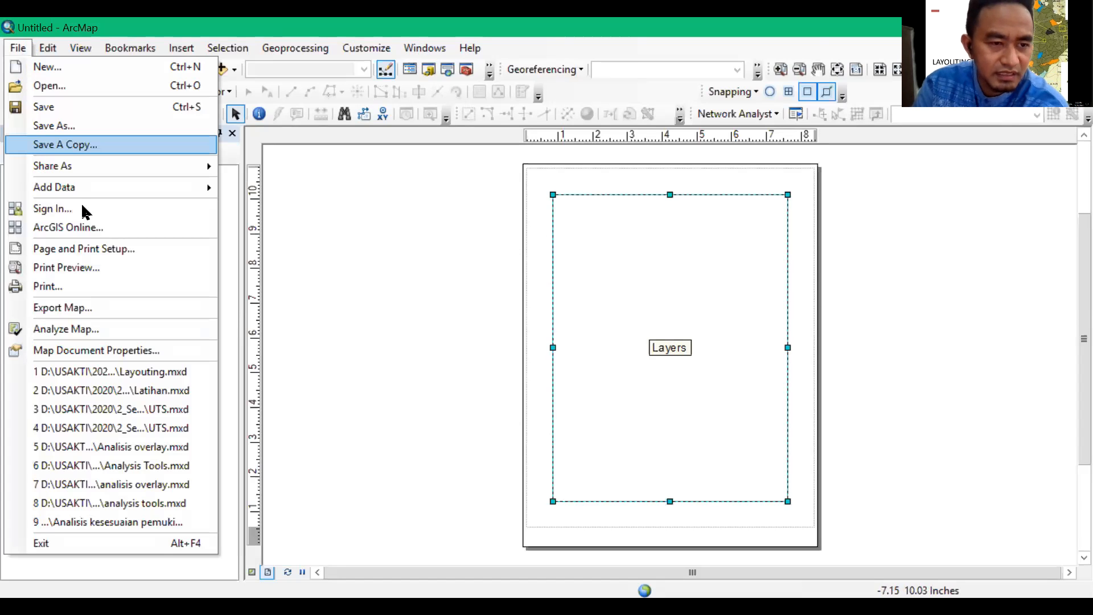
left_click(94, 248)
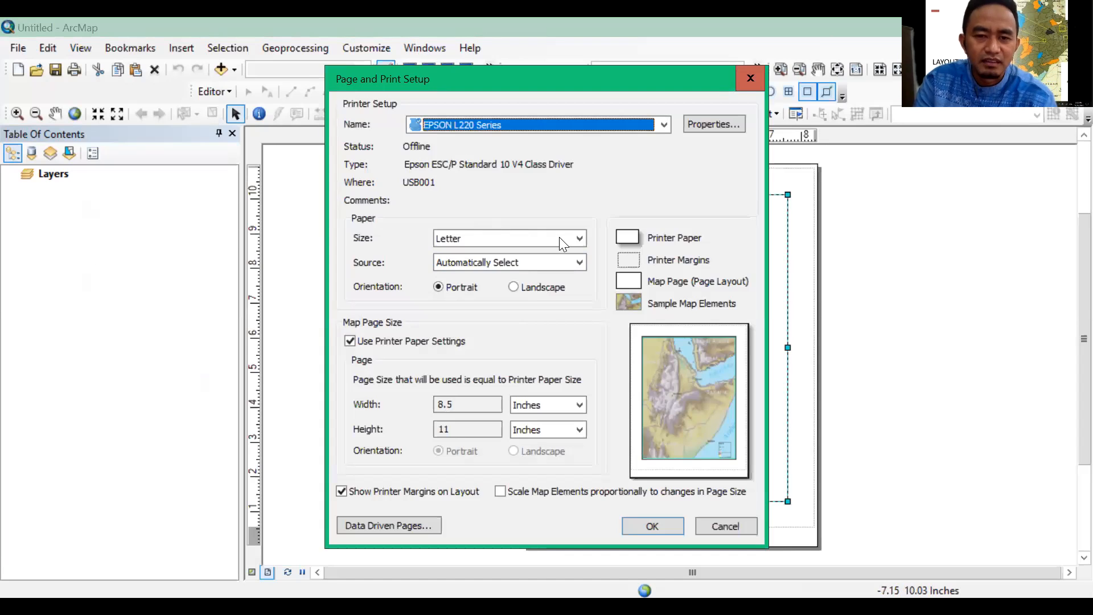
left_click(579, 239)
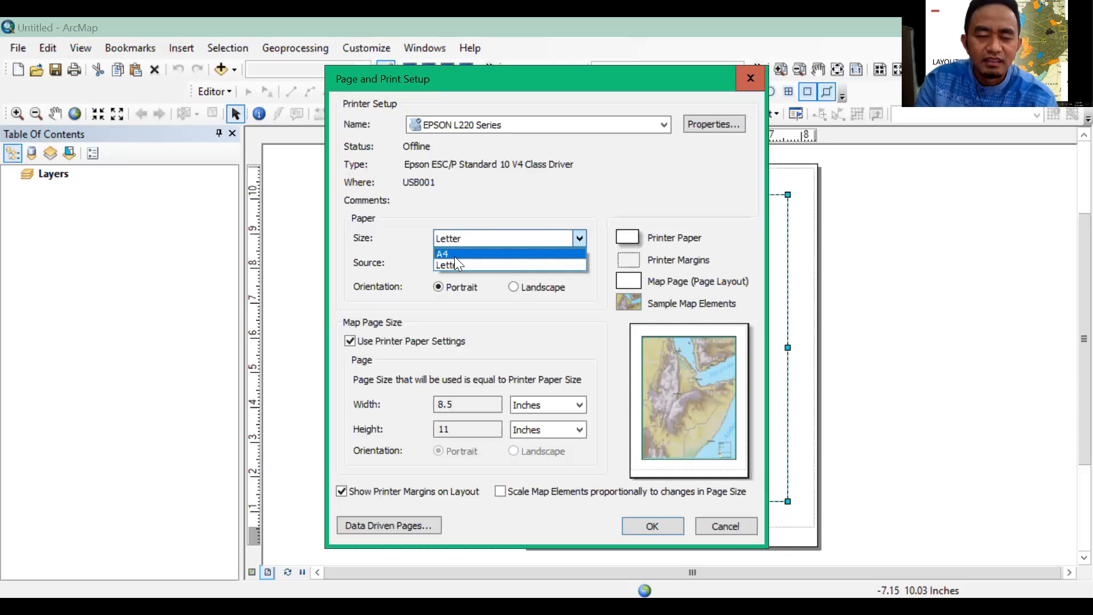
key("Up")
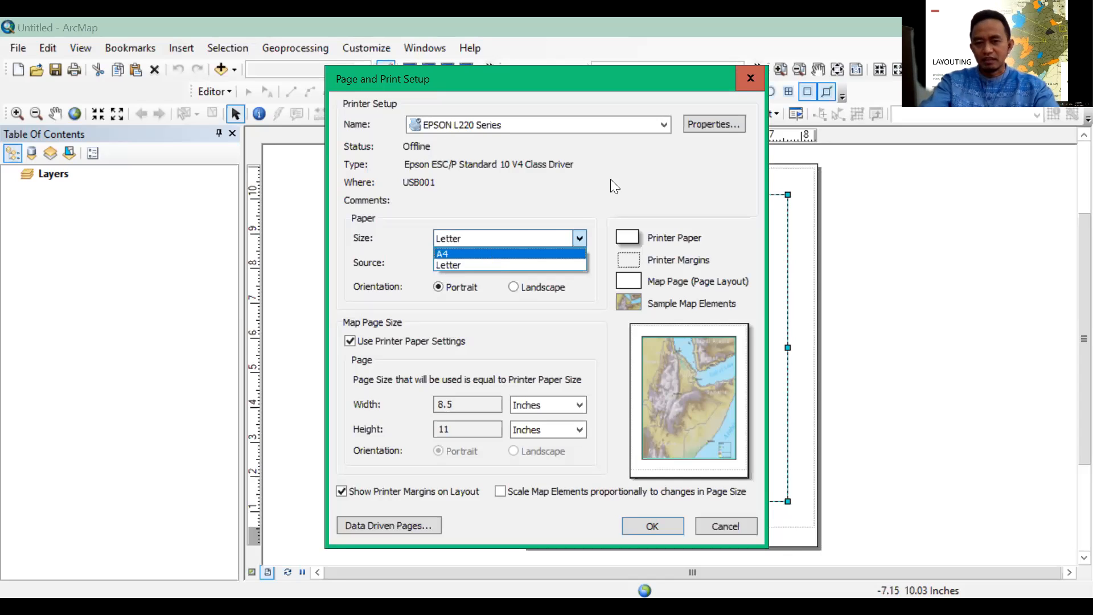
left_click(664, 130)
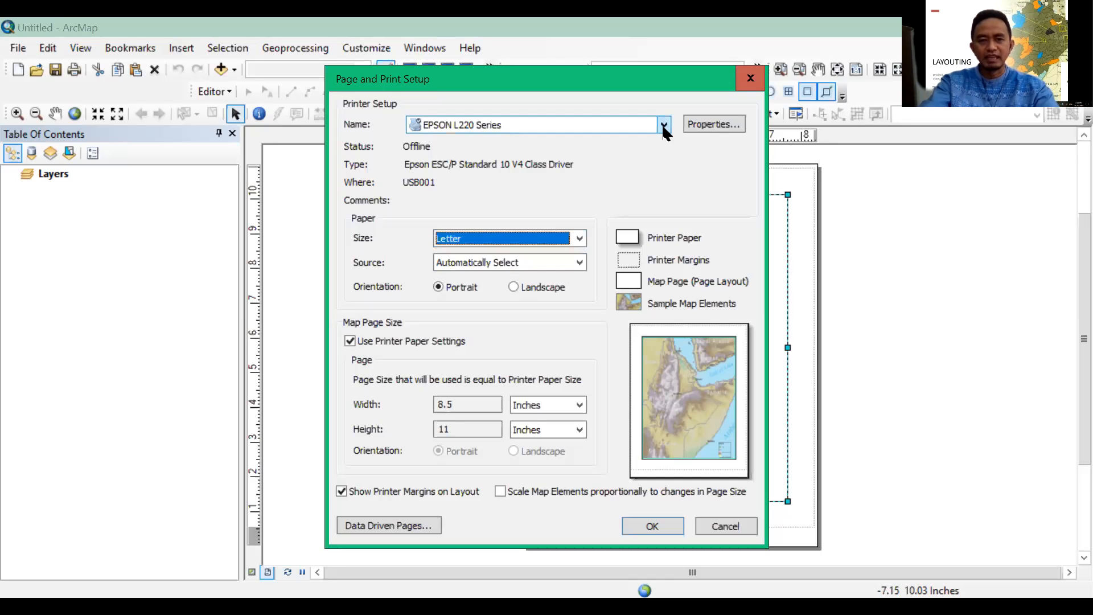
left_click(618, 126)
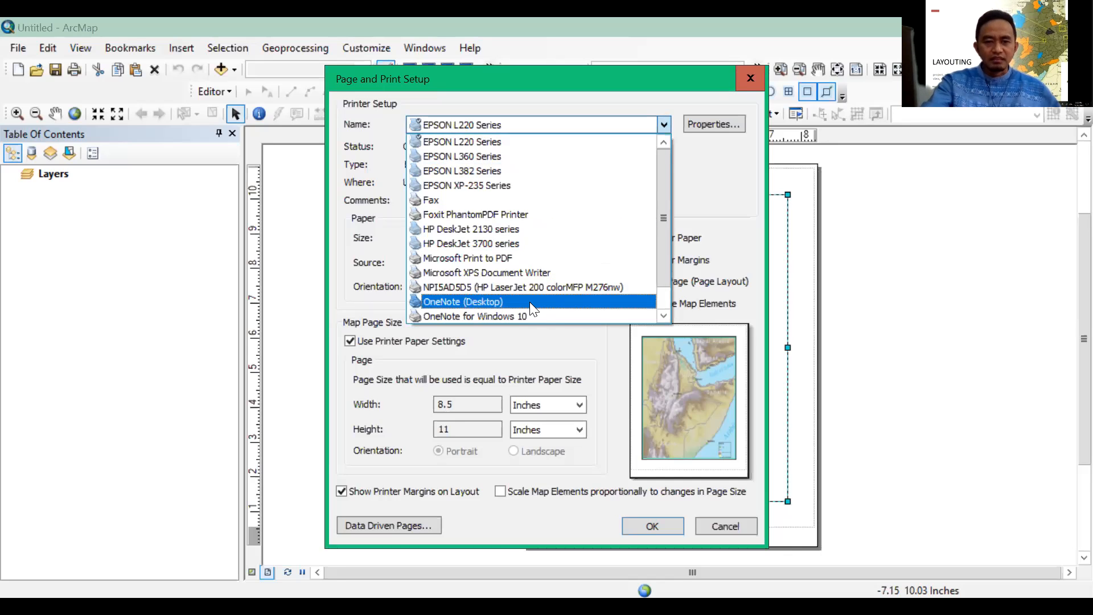
left_click(527, 258)
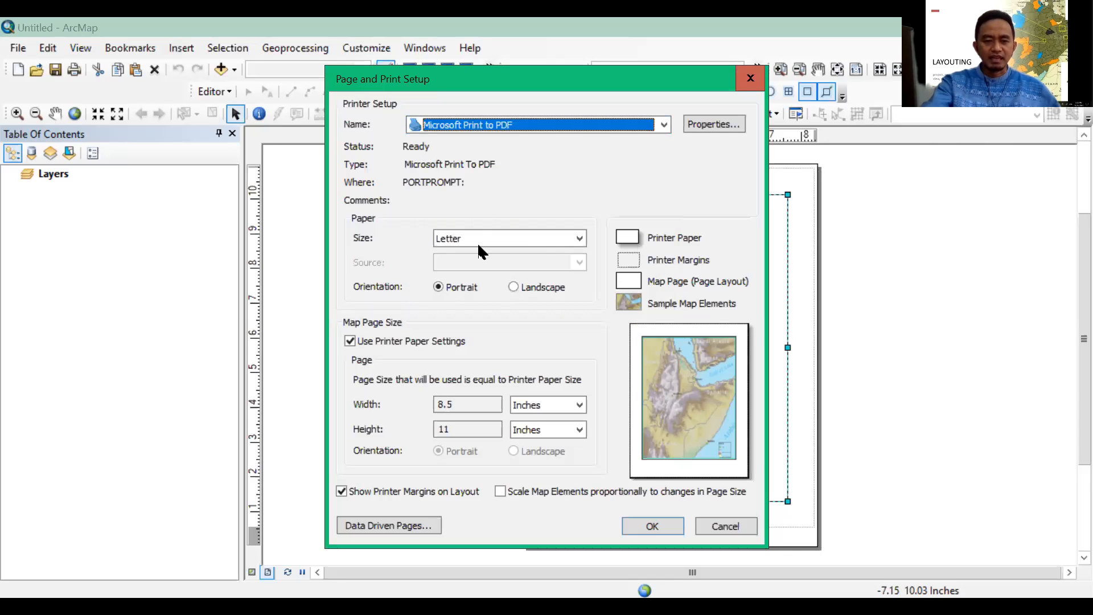
Set the paper size to A3 in portrait orientation and apply the page setup
left_click(579, 239)
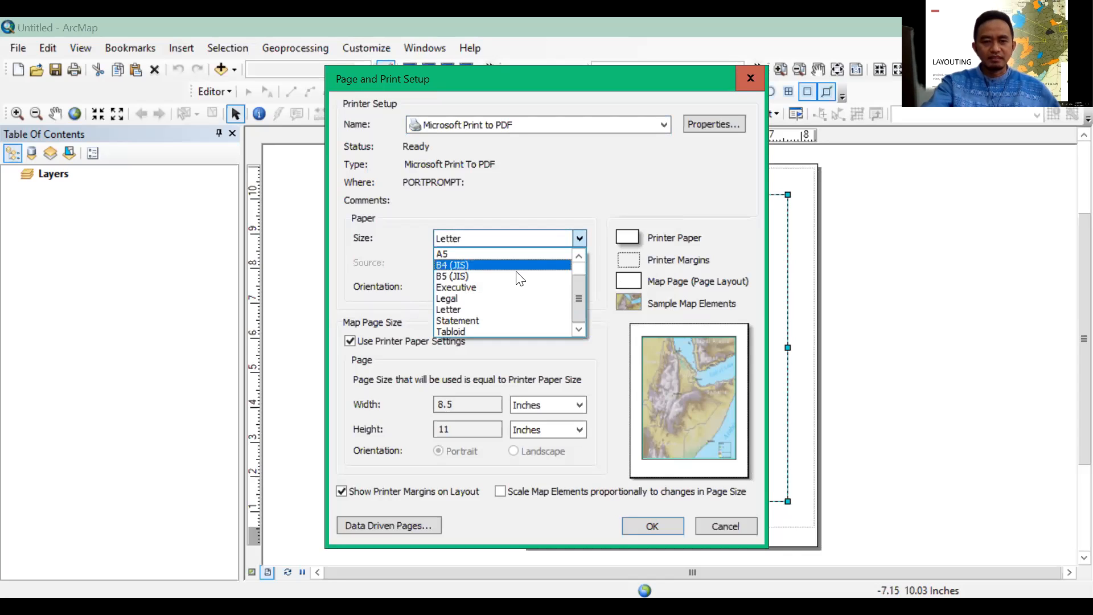
scroll(508, 293, "up", 1)
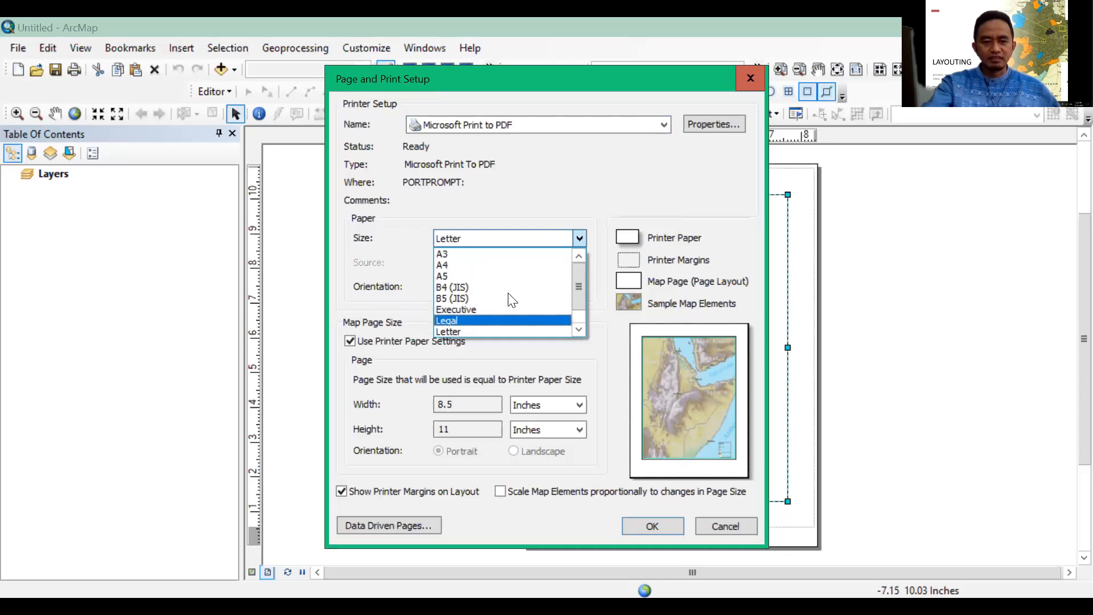
left_click(459, 256)
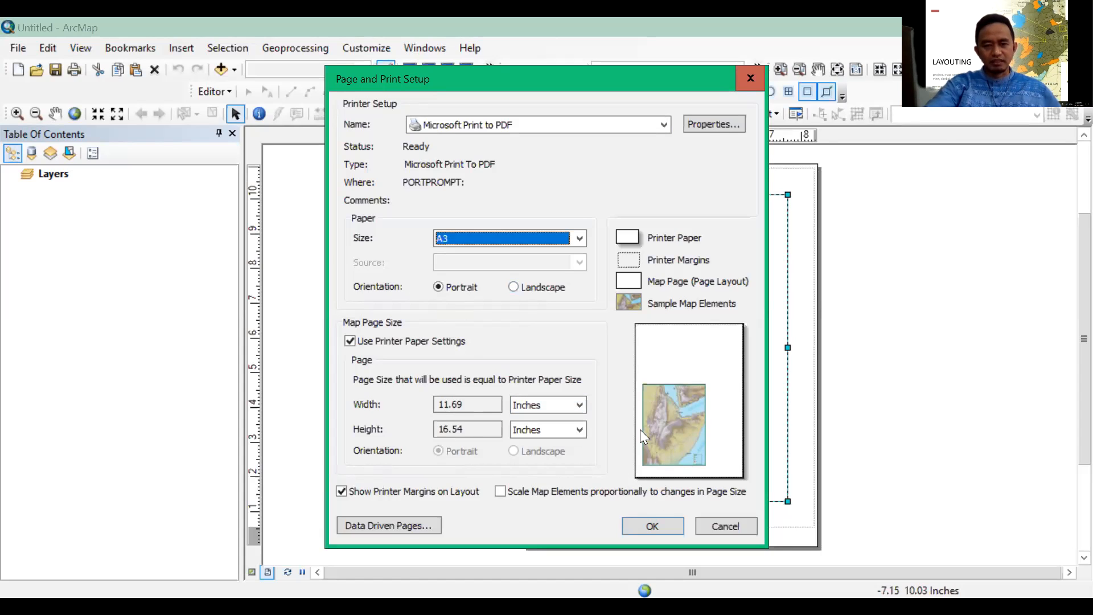
left_click(653, 526)
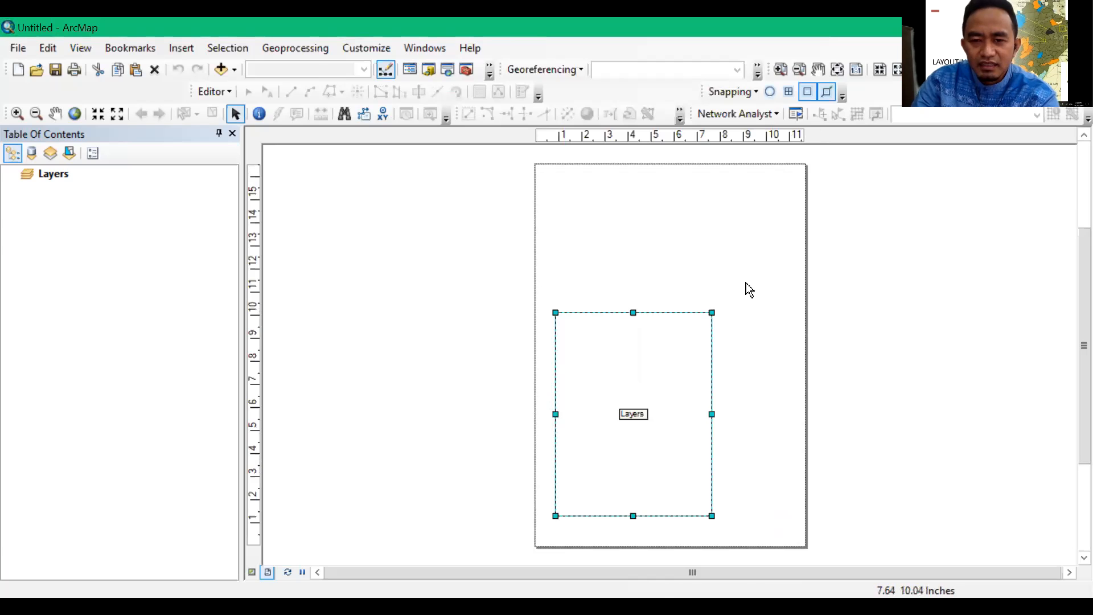
Enlarge the Layers data frame on all sides so it fills the A3 page with a narrow margin
left_click_drag(793, 221, 792, 216)
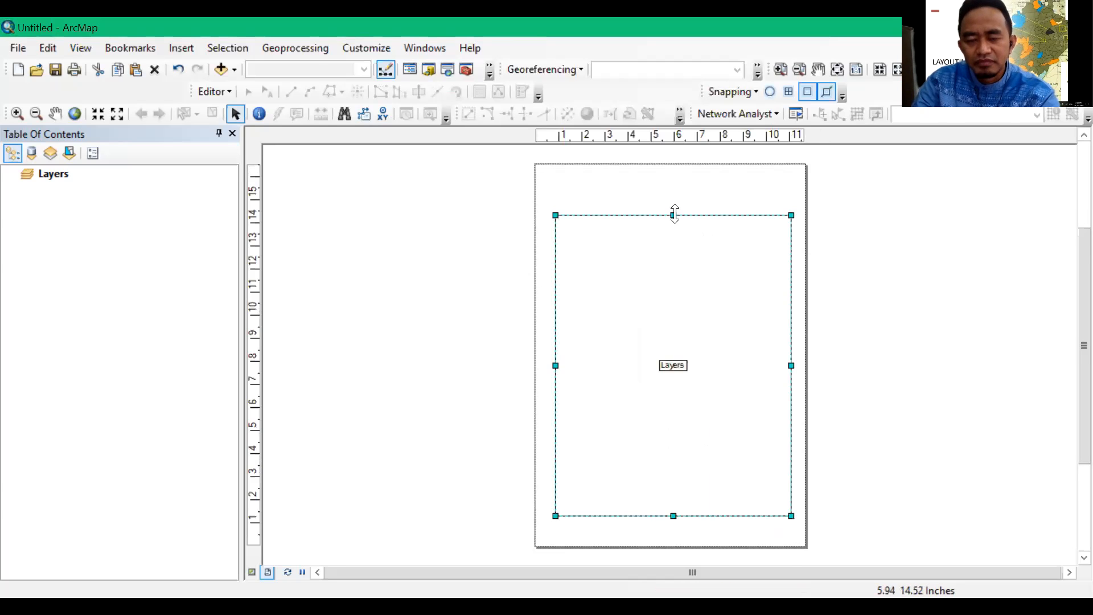
left_click_drag(674, 214, 682, 181)
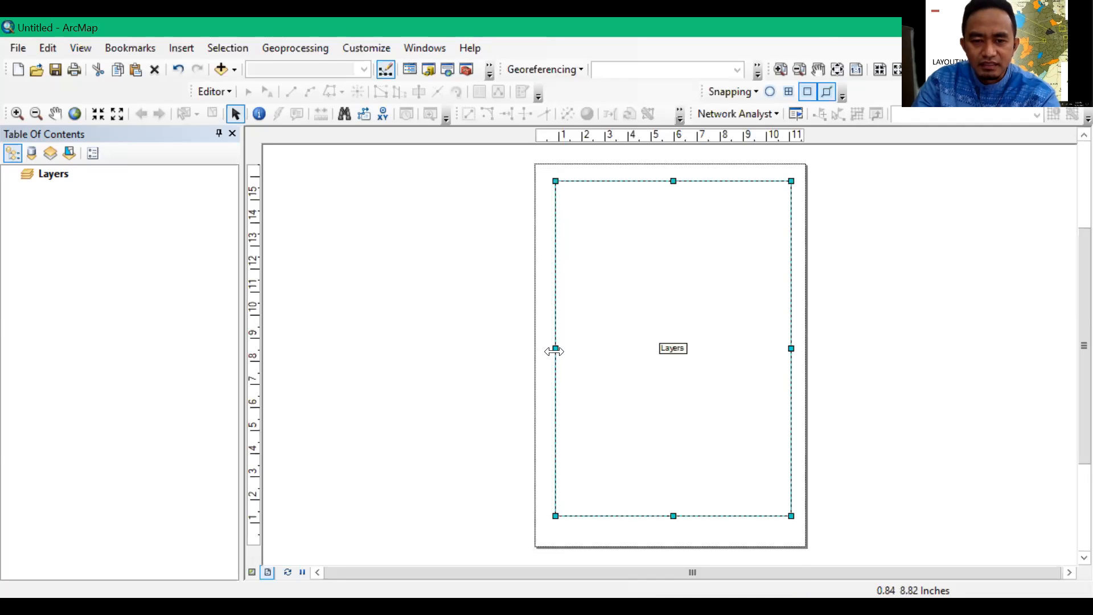
left_click_drag(551, 351, 551, 351)
left_click_drag(671, 515, 664, 533)
left_click(905, 385)
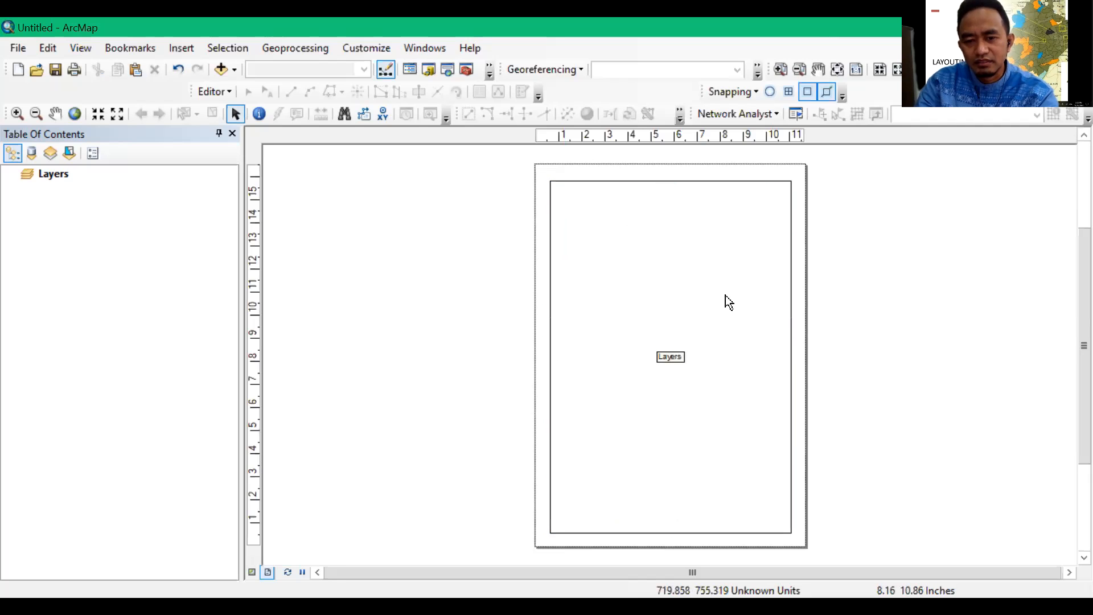
Fine-tune the right edge of the data frame so its margin matches the left one, and deselect the frame
left_click(784, 349)
left_click_drag(791, 359, 787, 360)
left_click(894, 345)
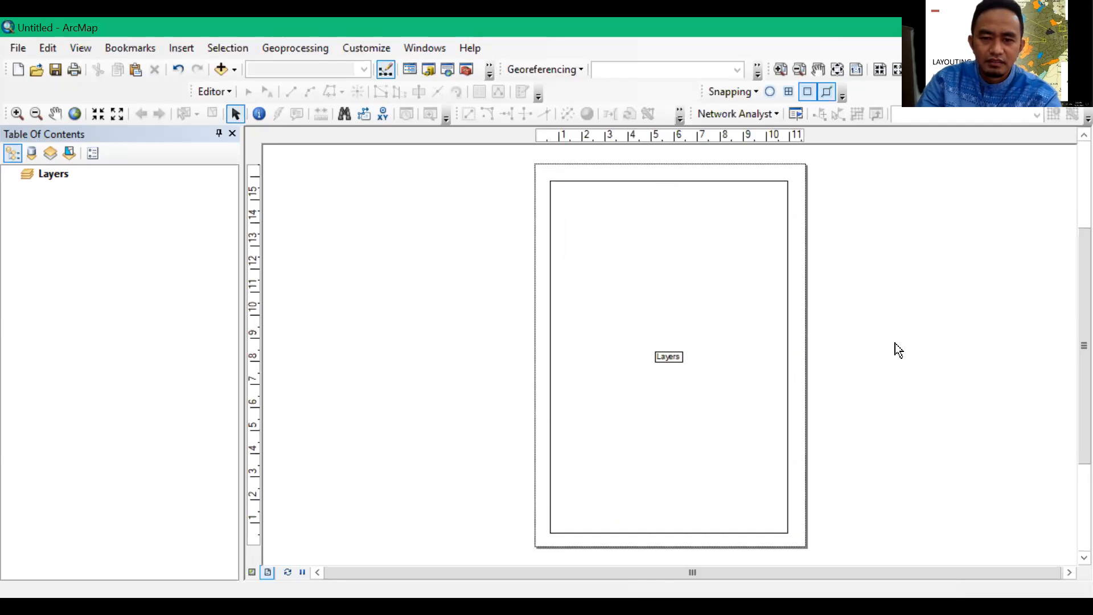
left_click(786, 359)
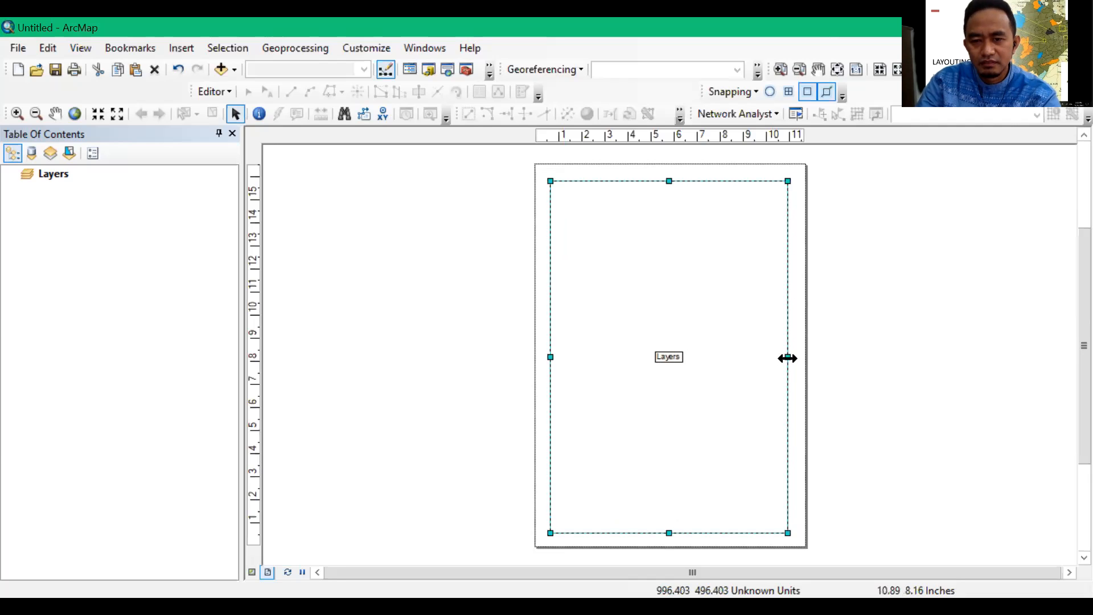
left_click_drag(788, 357, 808, 365)
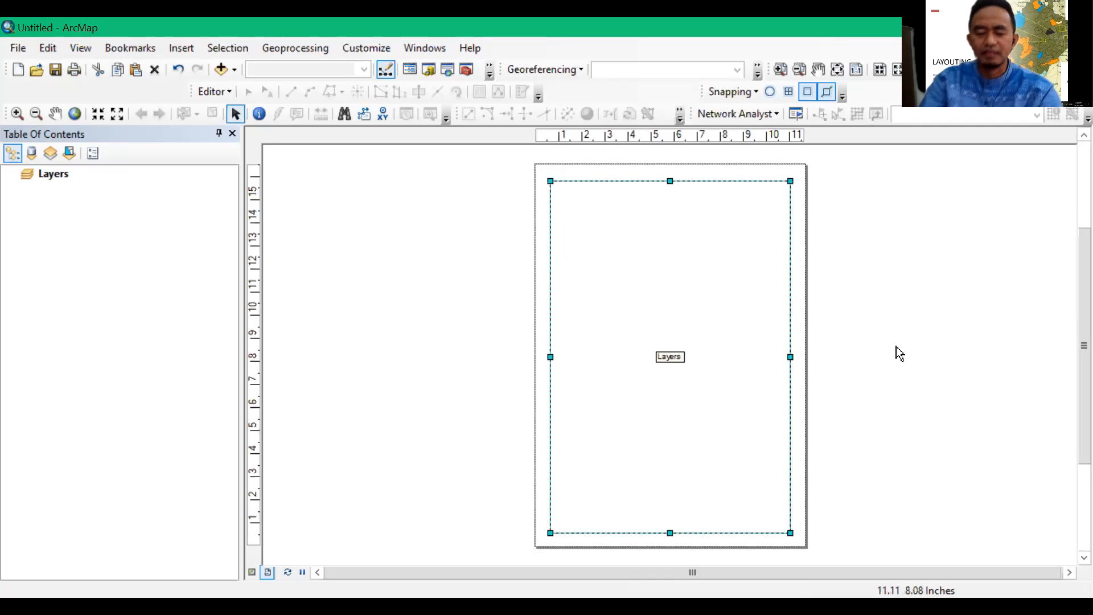
left_click(896, 346)
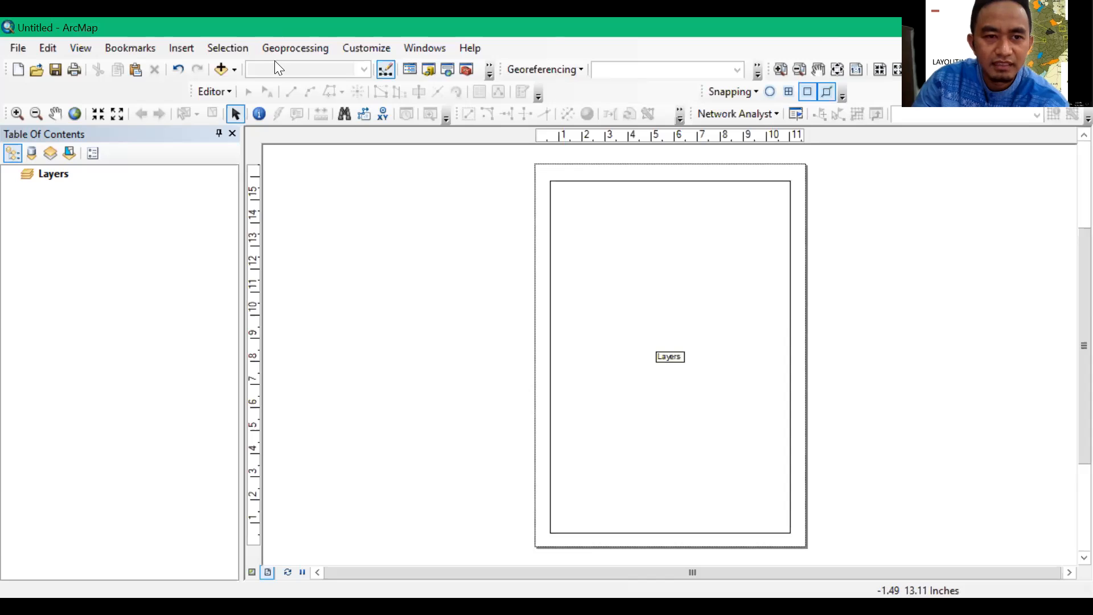
Start adding data and browse to the KOTA_JAKARTA_BARAT folder inside 3_Data dan toolbar in the perkuliahan folder connection
left_click(234, 70)
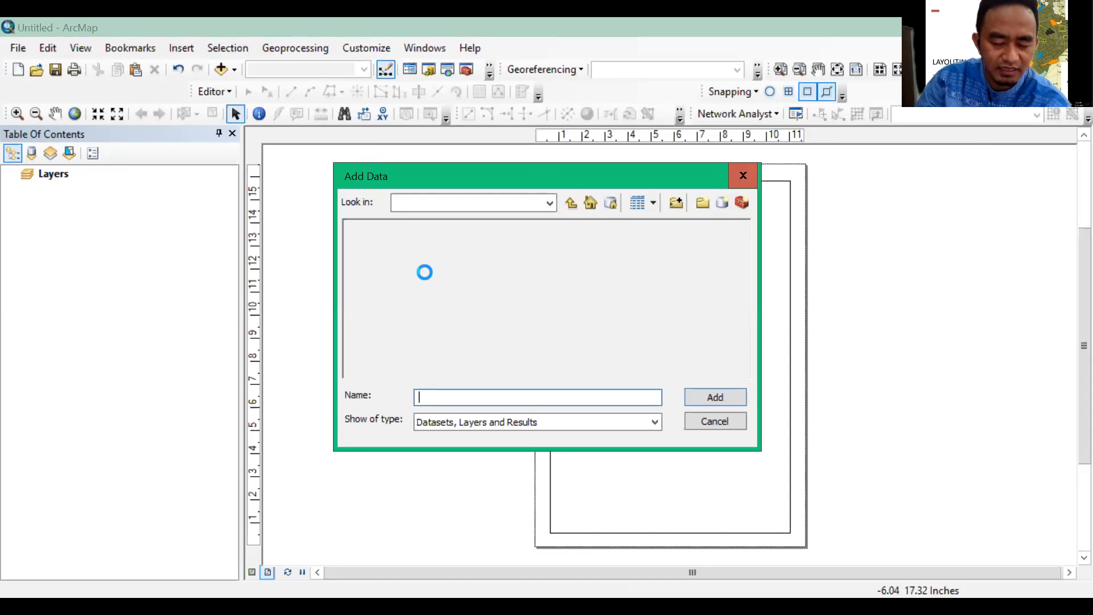
key("Escape")
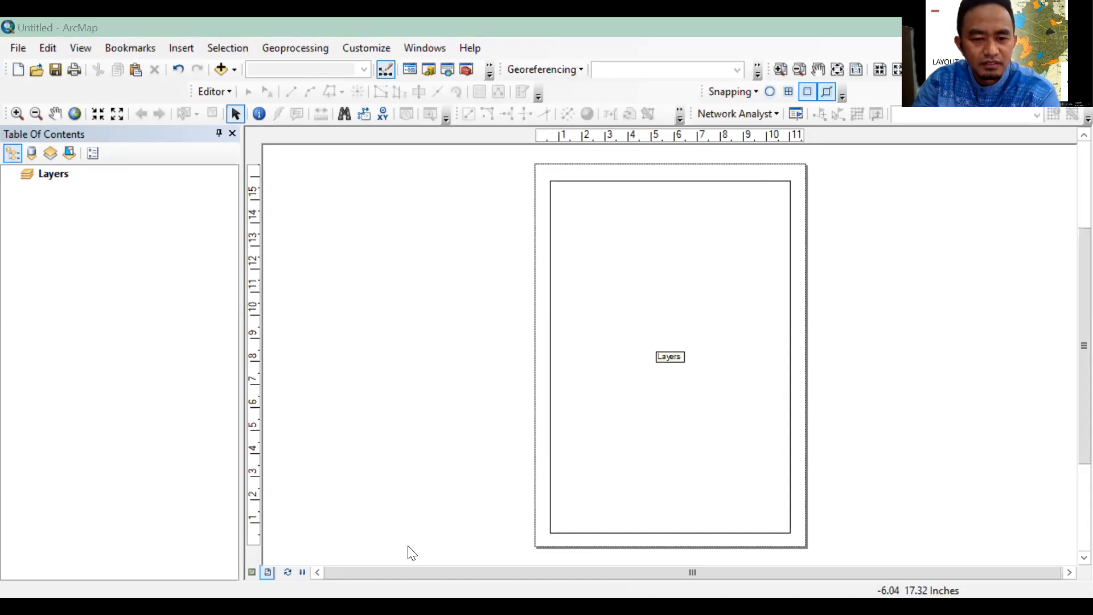
left_click(235, 68)
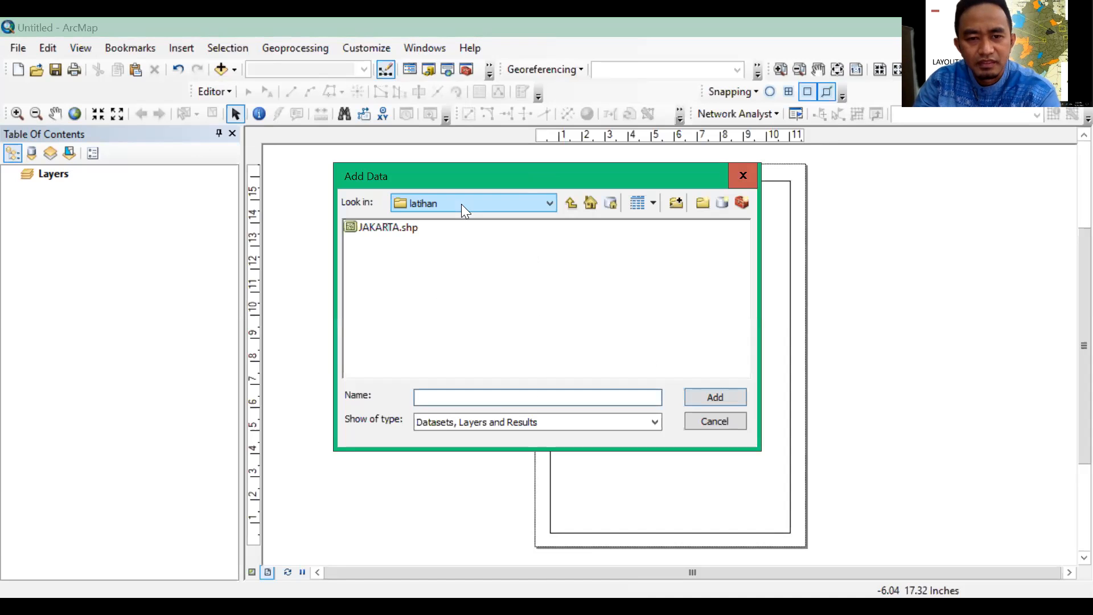
left_click(463, 205)
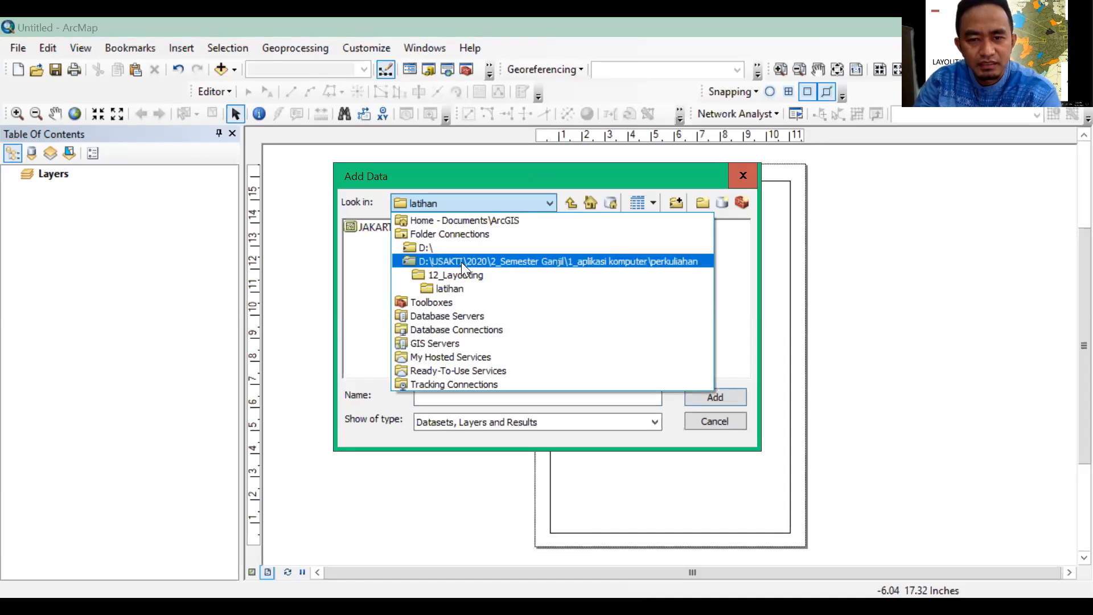
left_click(461, 262)
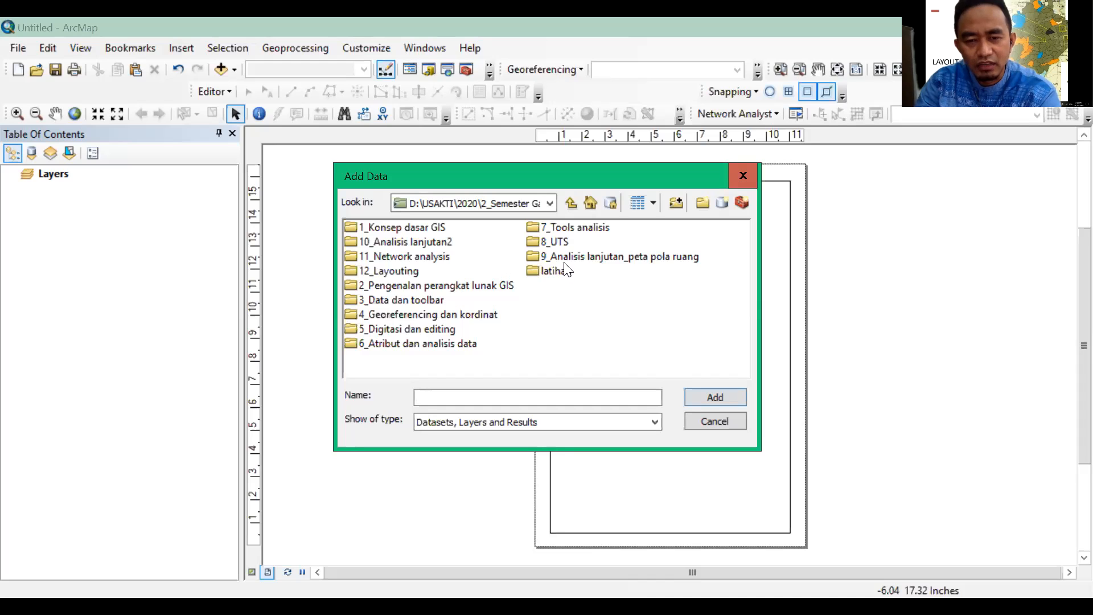
double_click(418, 302)
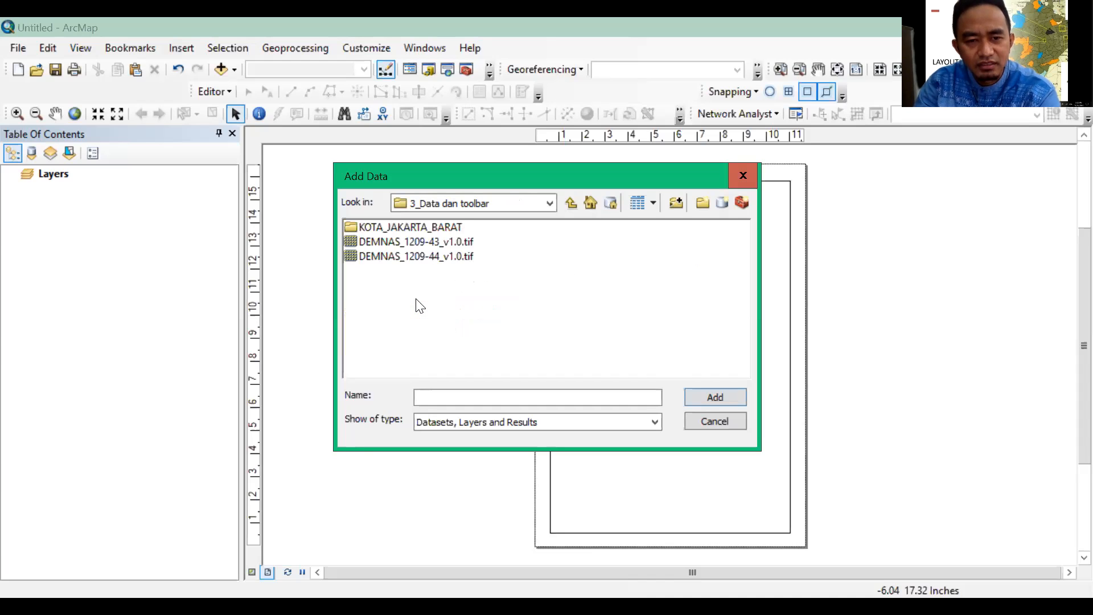
left_click(411, 228)
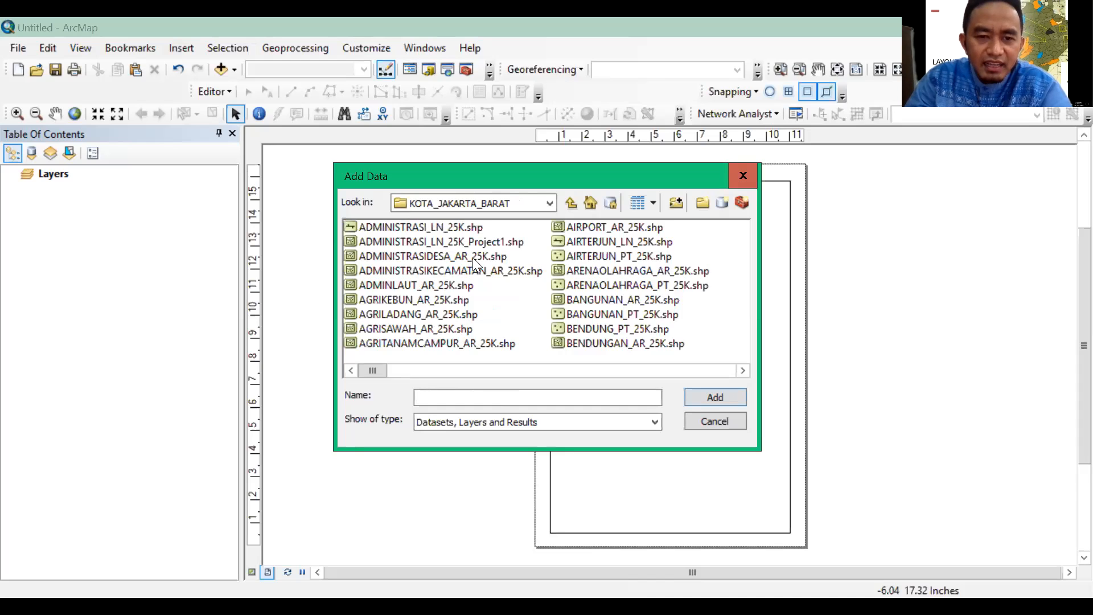
Add the shapefiles ADMINISTRASI_LN_25K.shp and ADMINISTRASIDESA_AR_25K.shp to the map together
left_click(444, 227)
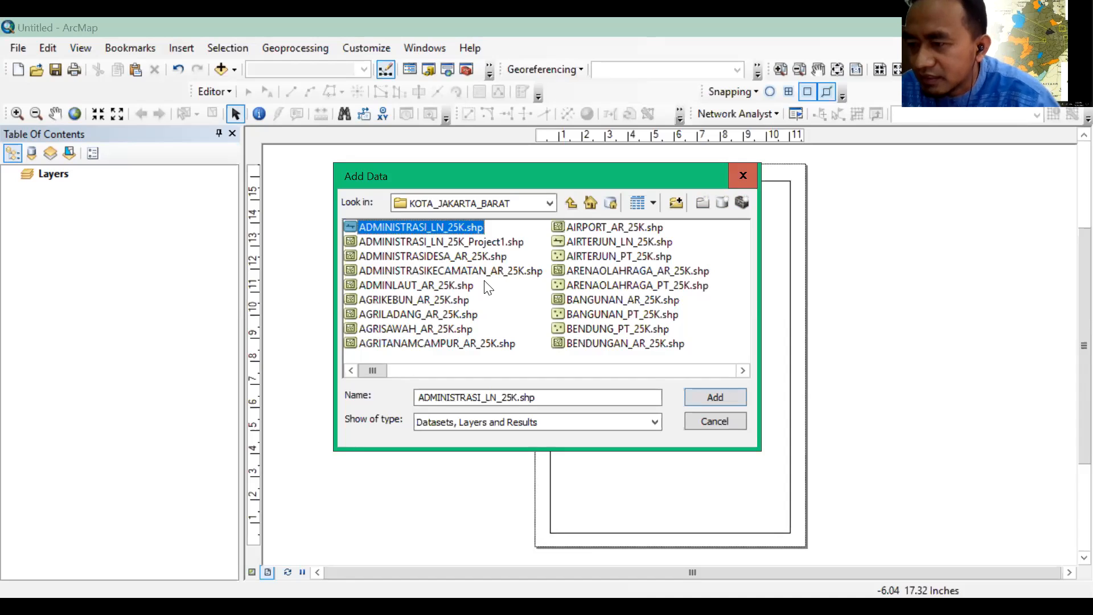
left_click(446, 257, "ctrl")
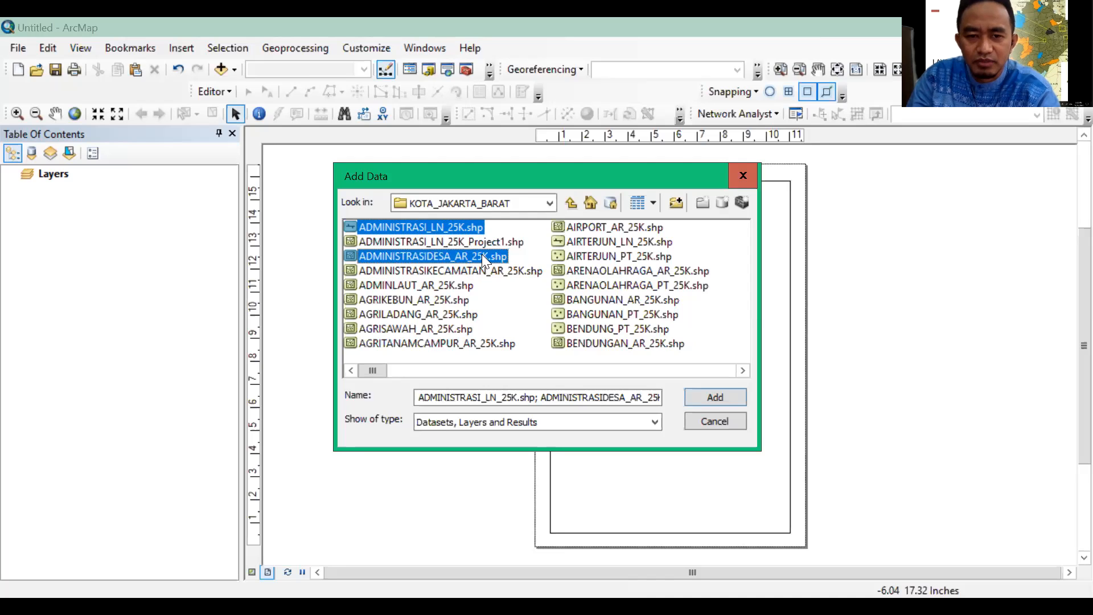
left_click(715, 398)
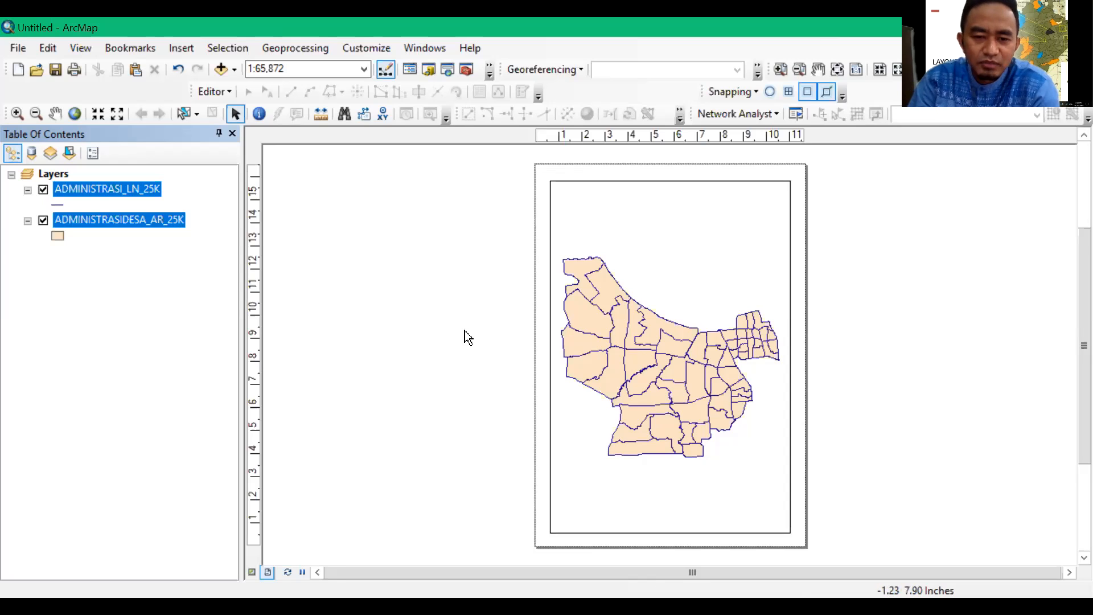
Insert the map title PETA ADMINISTRASI JAKARTA BARAT into the layout
left_click(182, 47)
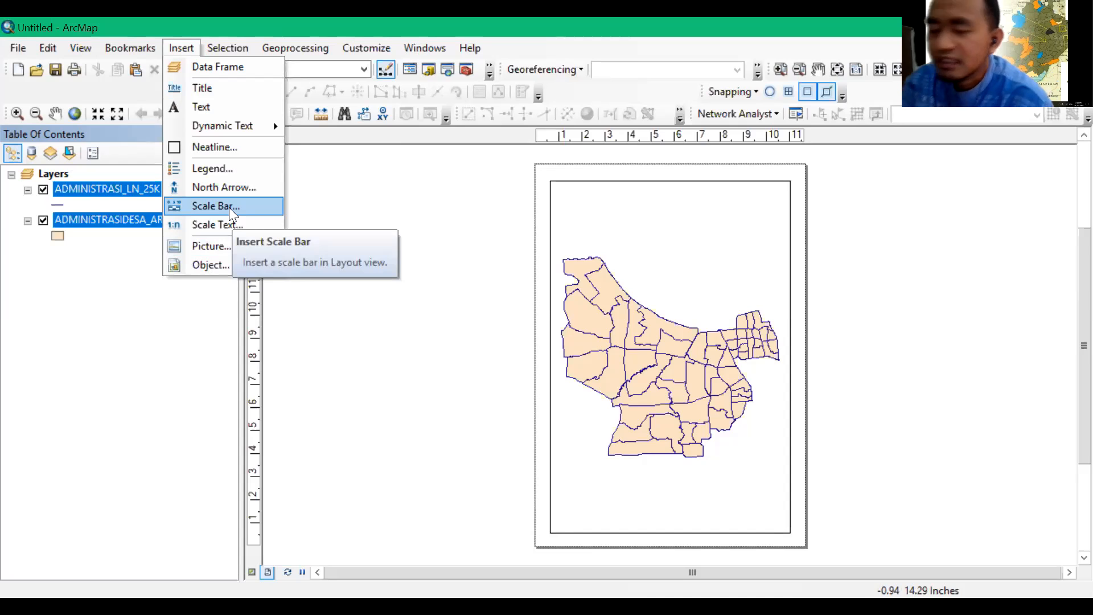
left_click(201, 88)
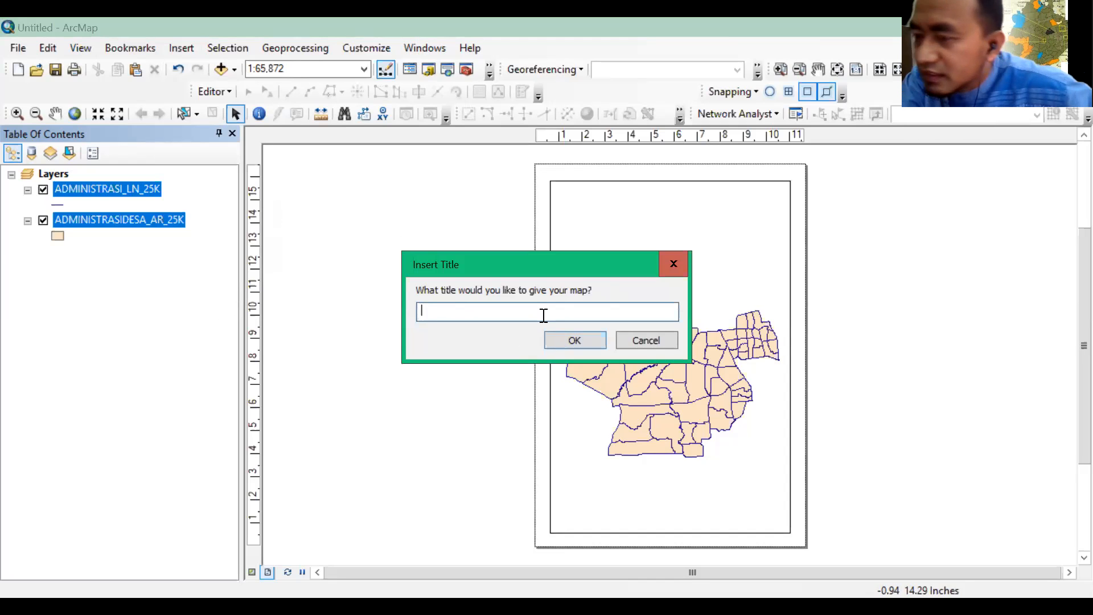
type("PETA ")
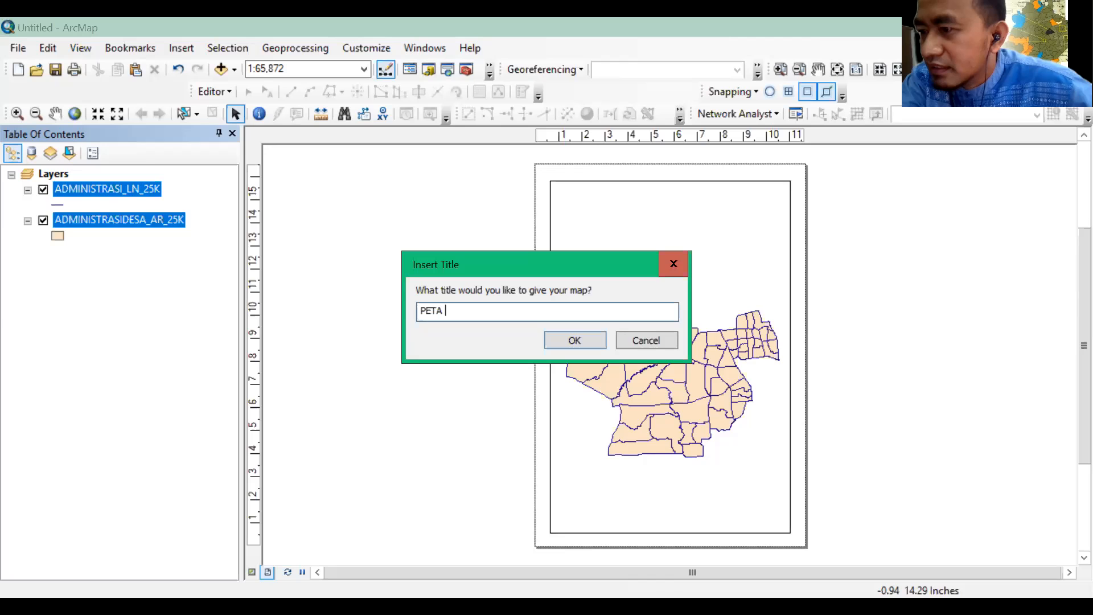
type("ADMI")
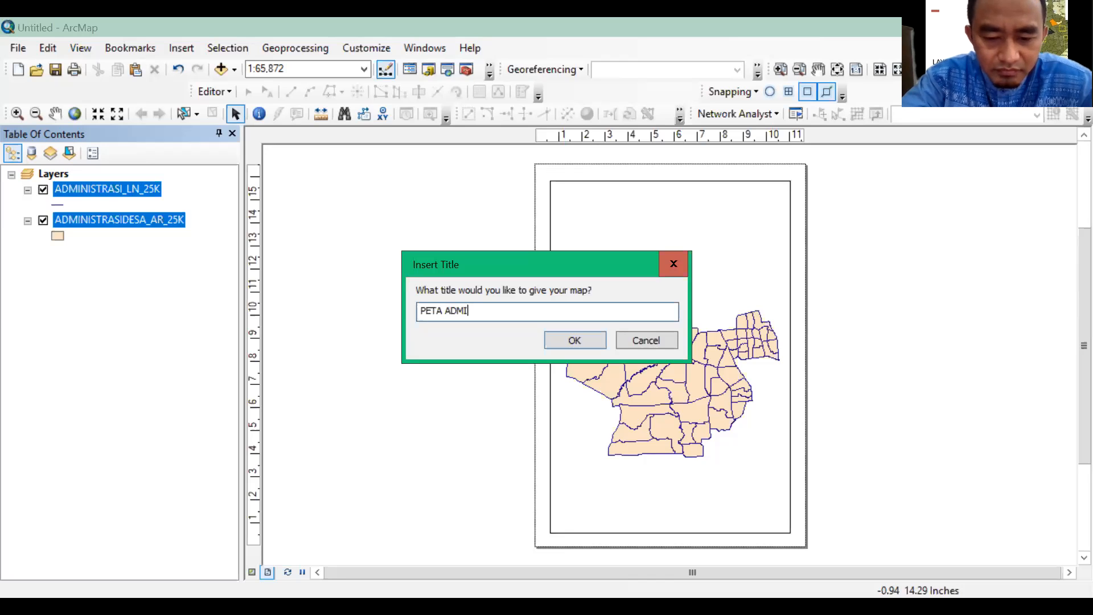
type("NISTRASI JA")
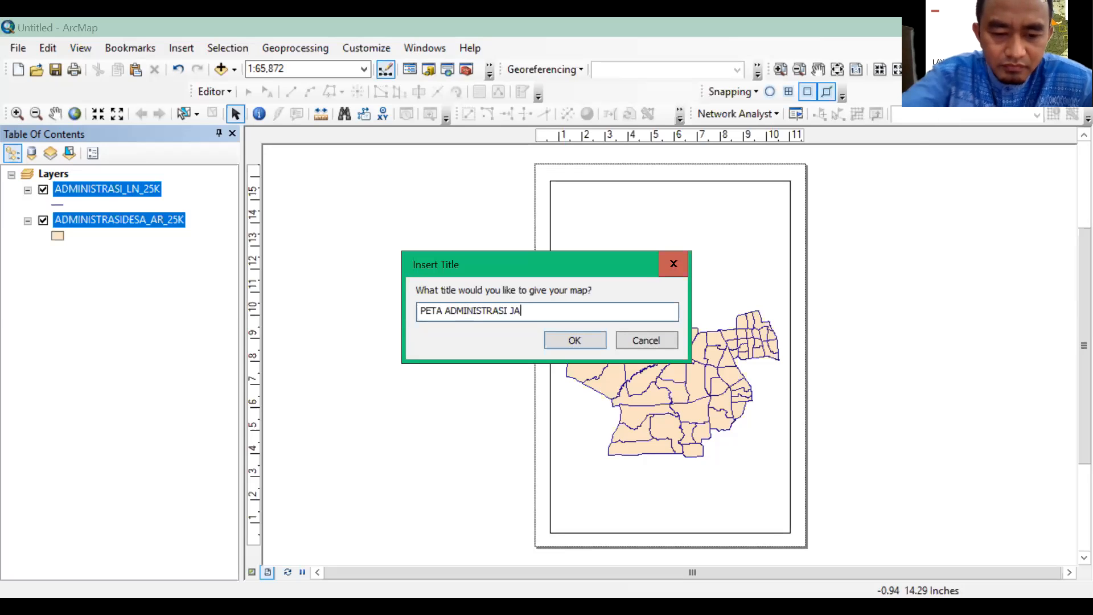
type("KARTA BARAT")
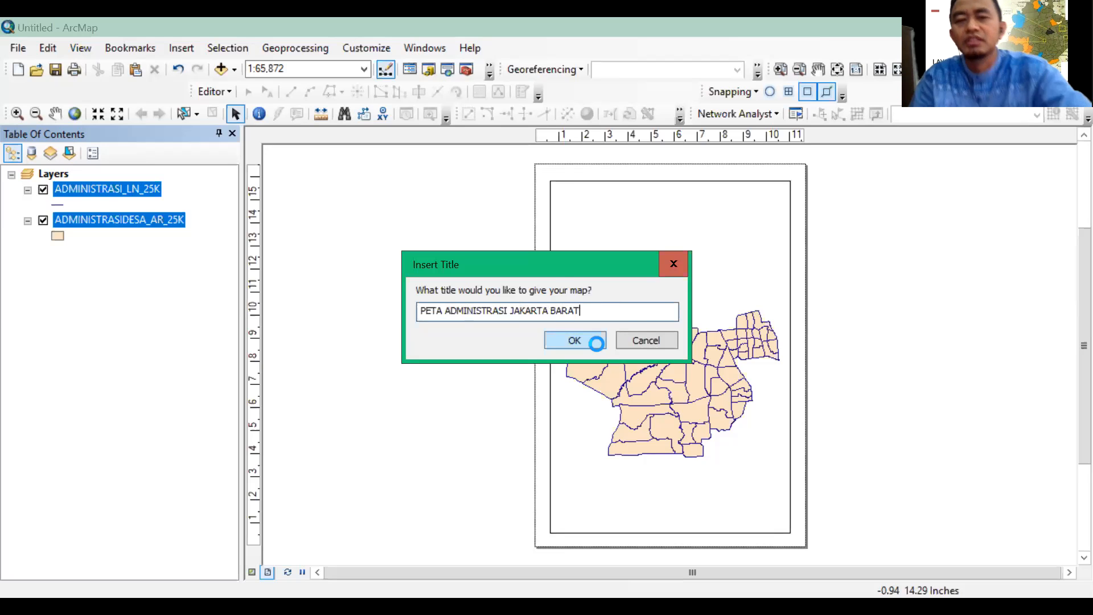
left_click(575, 340)
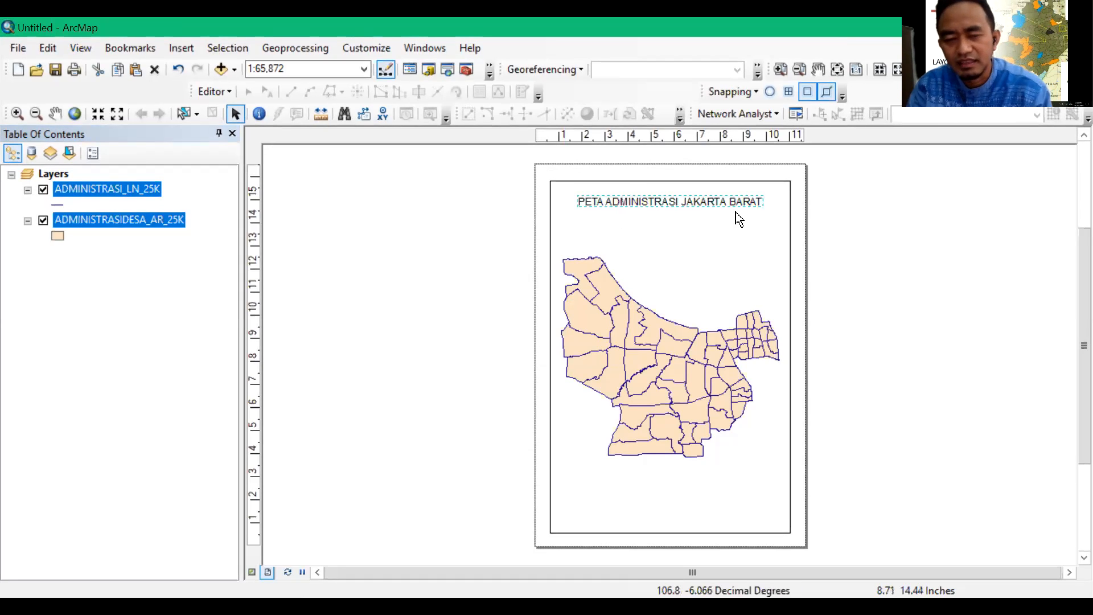
Insert an Absolute Scale text and place it below the map, enlarged and roughly centred on the page
left_click(181, 48)
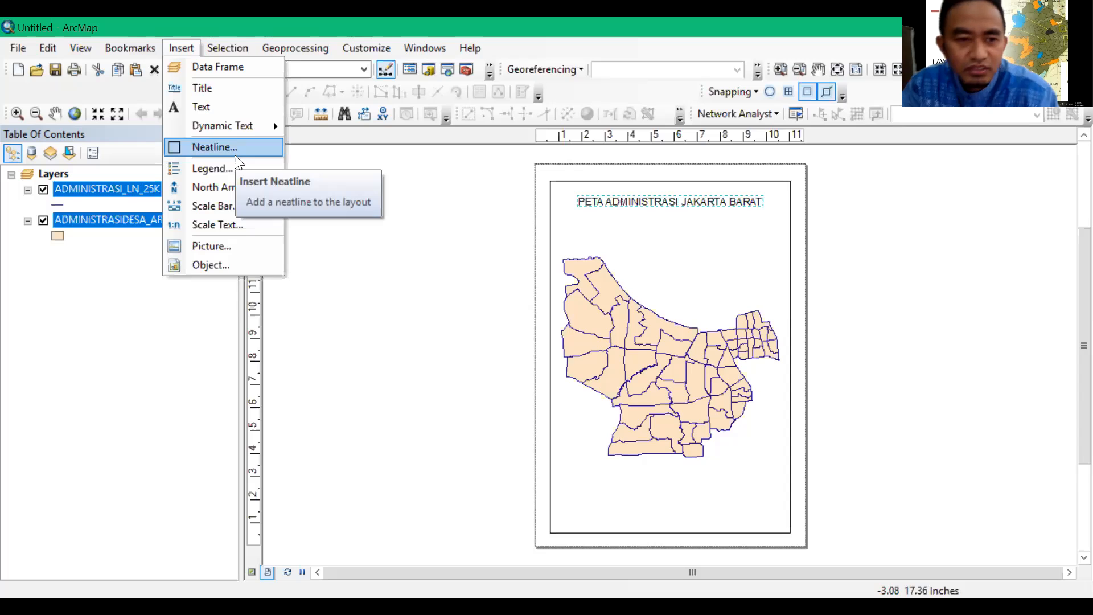
left_click(223, 228)
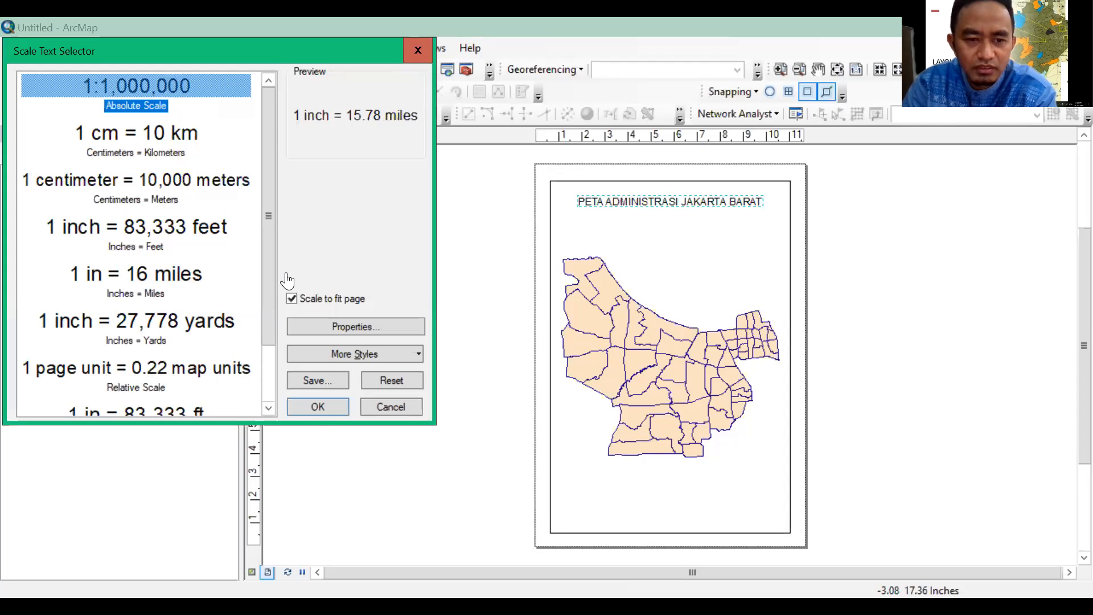
left_click(311, 403)
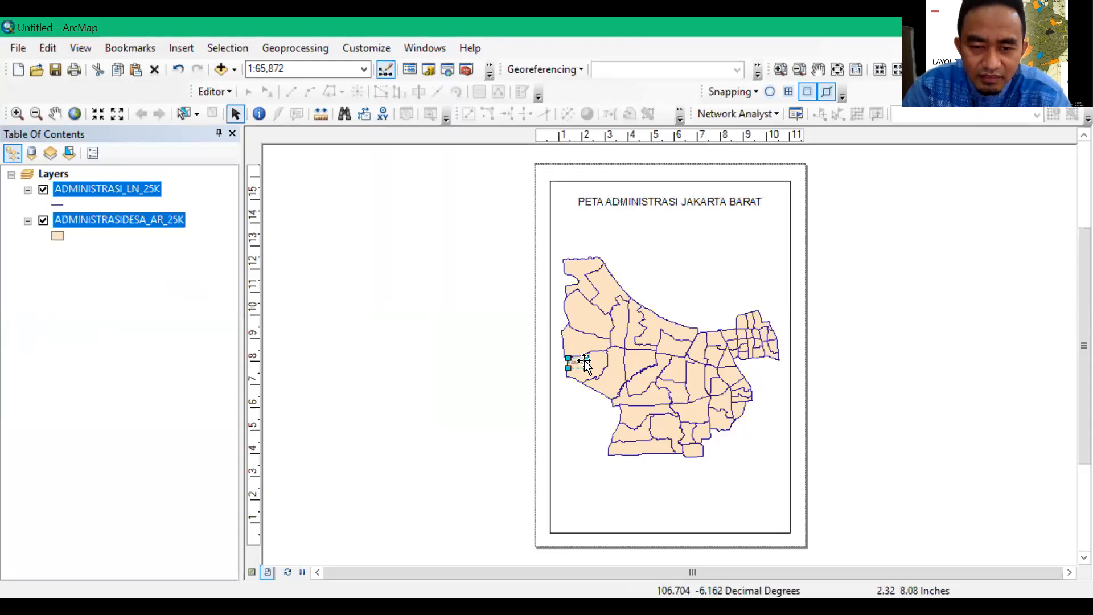
left_click_drag(587, 364, 641, 482)
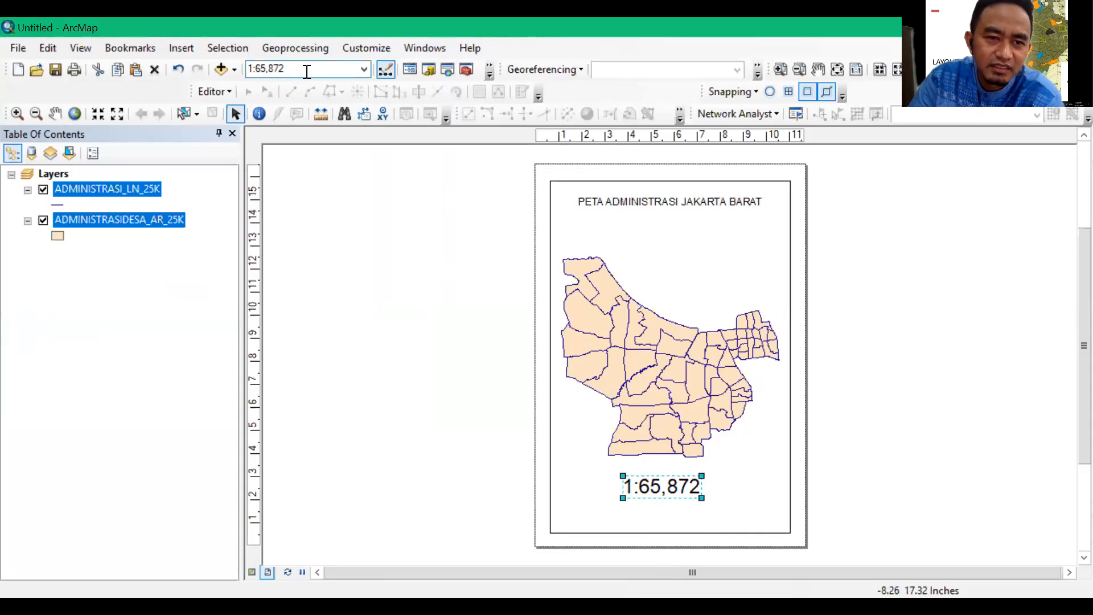
left_click(357, 69)
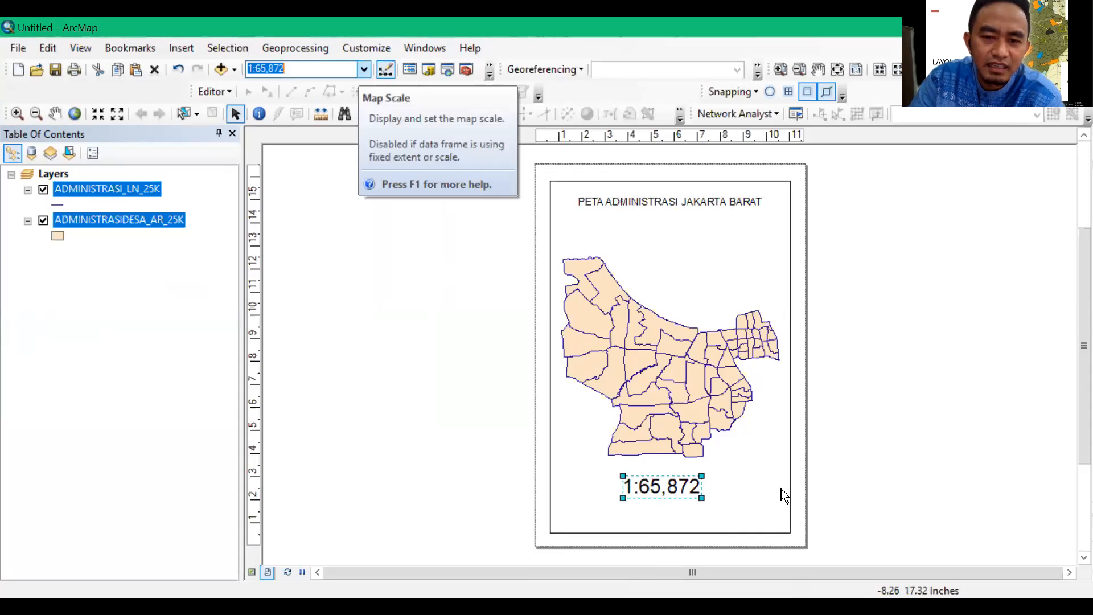
left_click(364, 68)
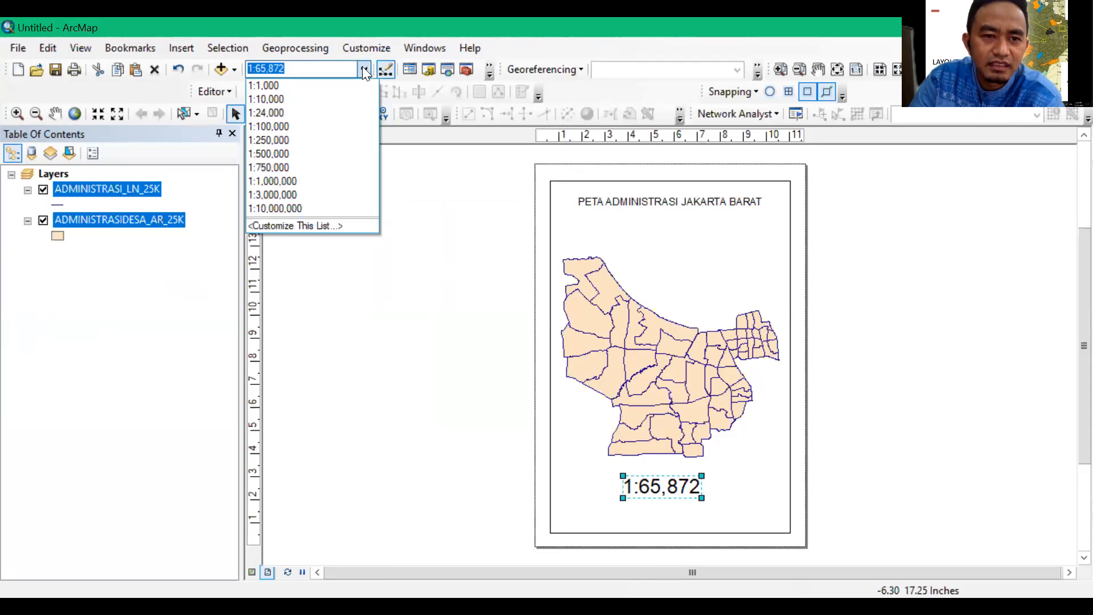
left_click(455, 270)
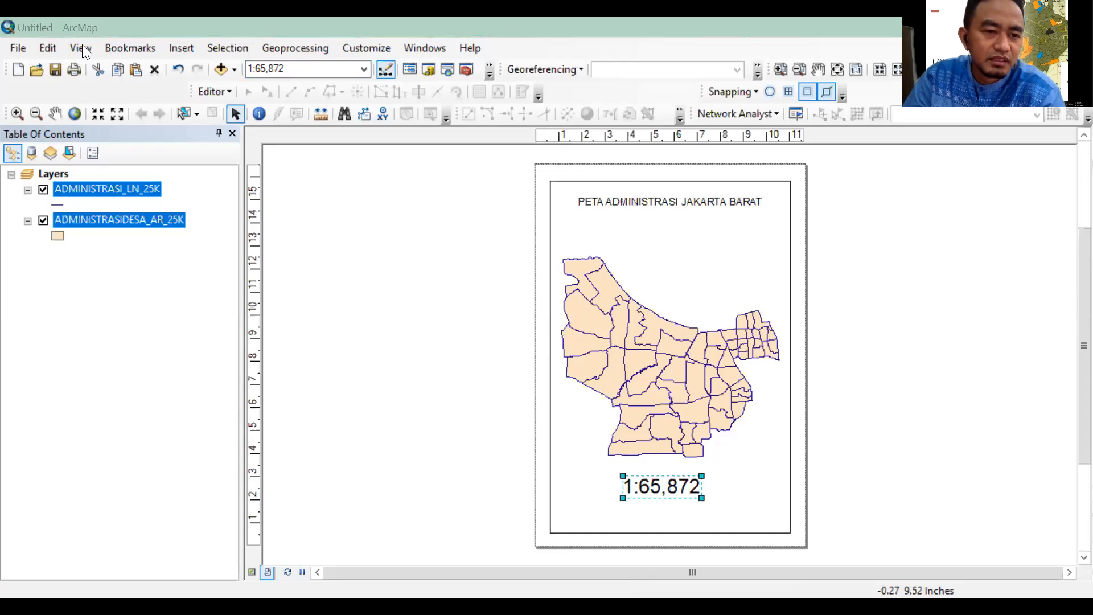
Change the extent setting of the data frame from Automatic to Fixed Scale in its properties
key("alt+v")
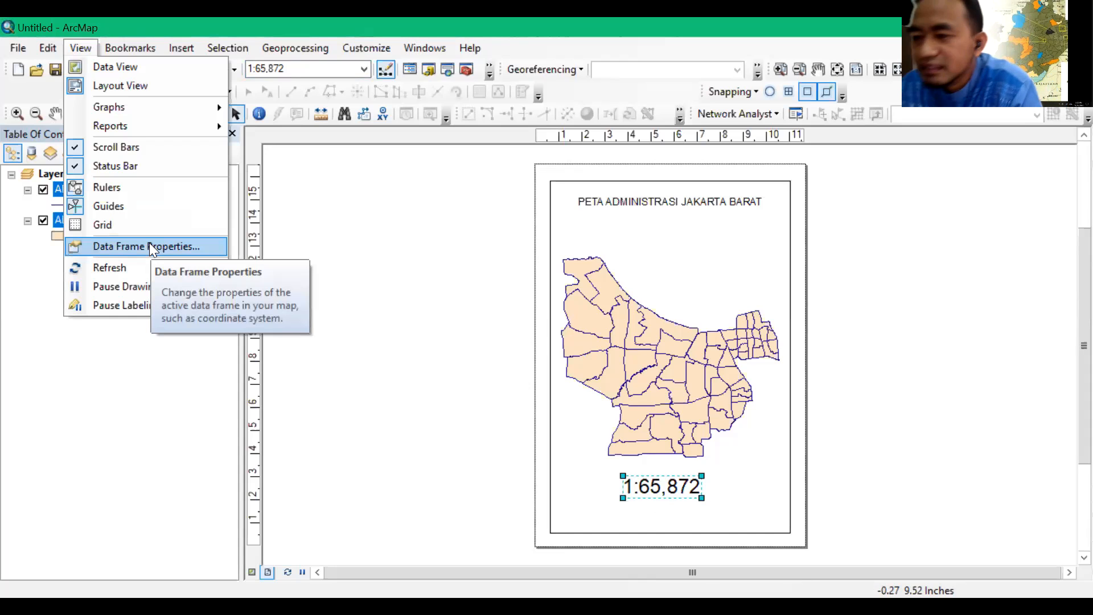
left_click(149, 245)
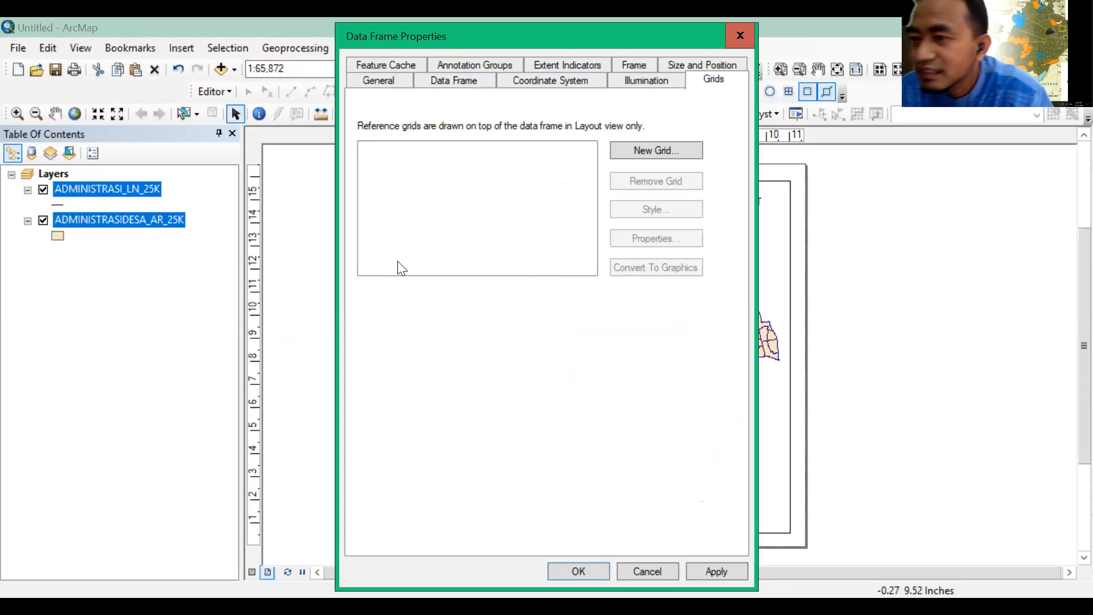
left_click(471, 80)
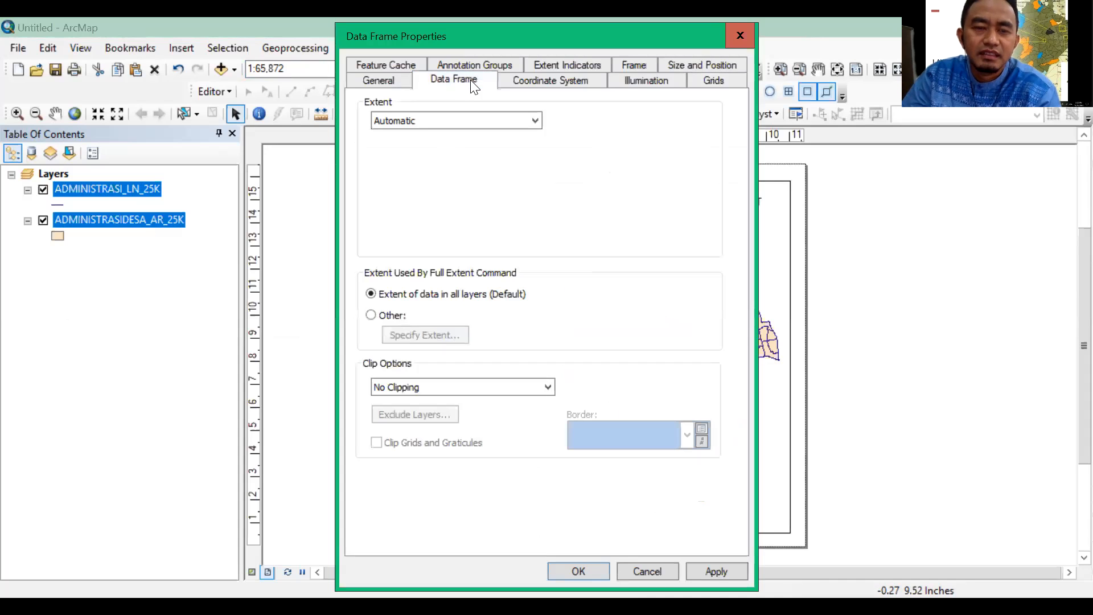
left_click(526, 117)
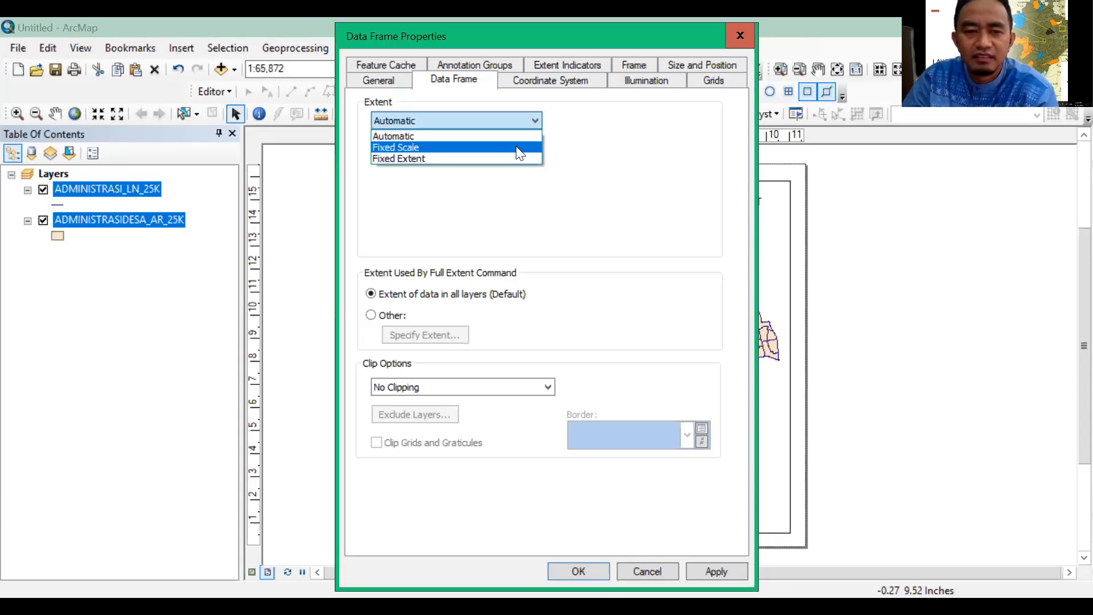
left_click(516, 145)
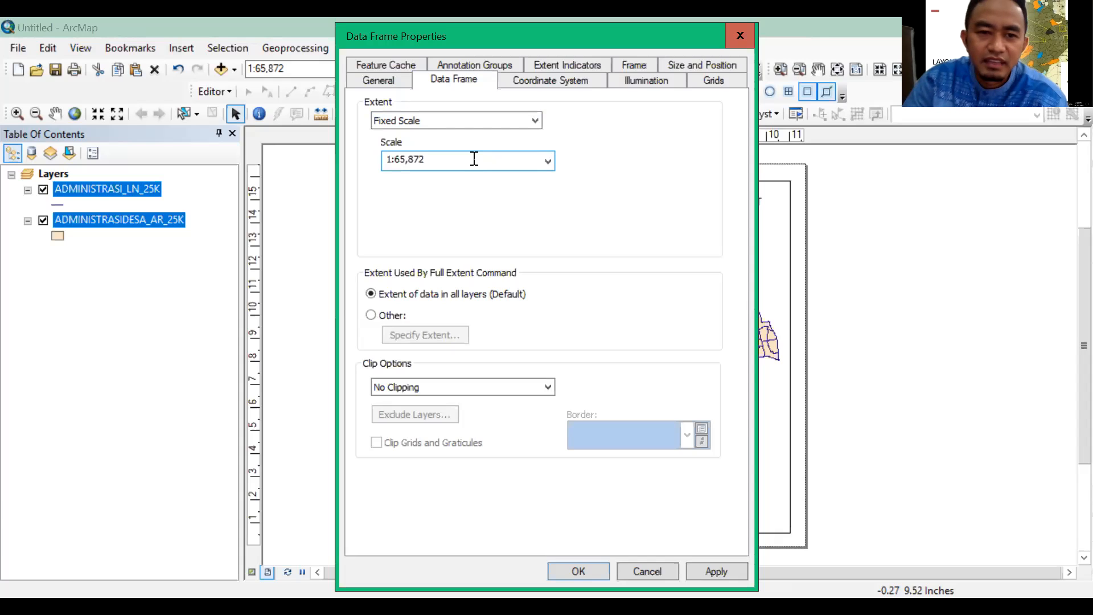
Set the fixed scale of the data frame to 1:66000 and apply the properties
left_click(439, 161)
left_click(442, 167)
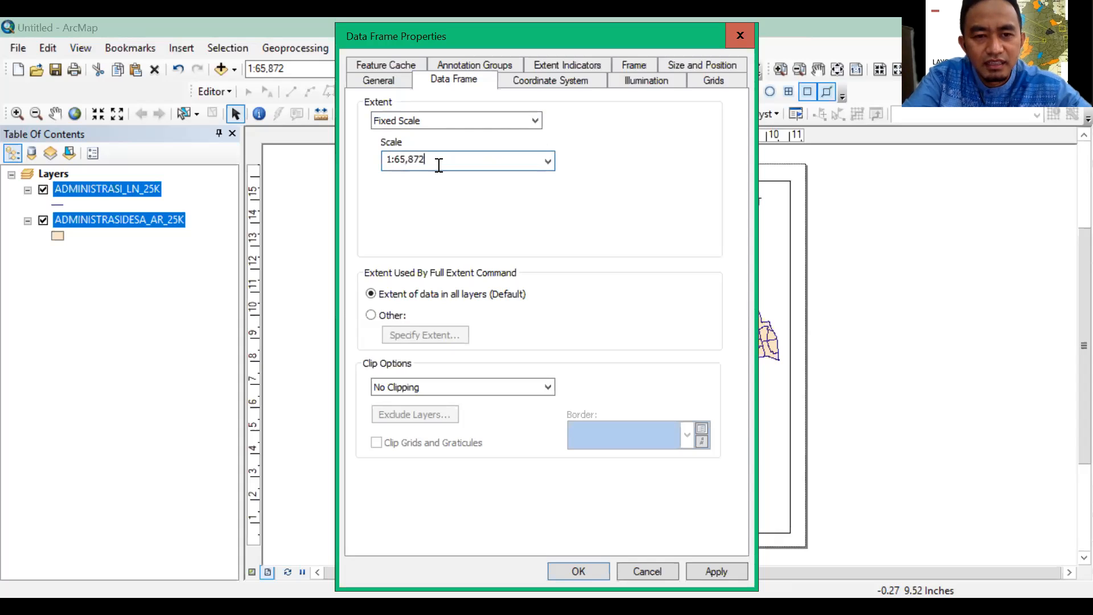
key("BackSpace")
key("BackSpace")
key("BackSpace")
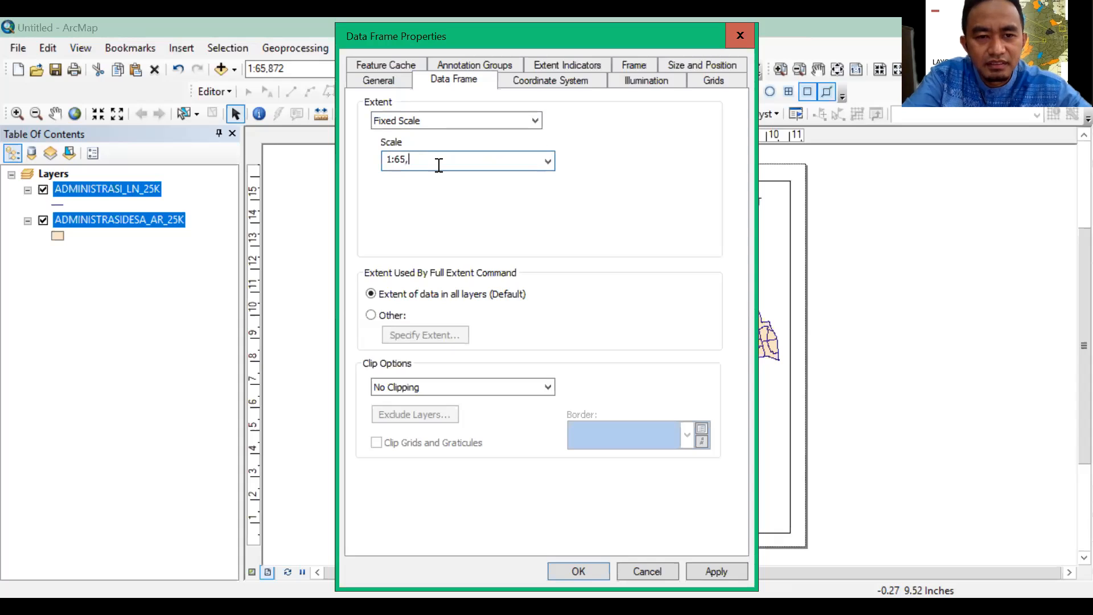
key("BackSpace")
key("BackSpace")
type("6")
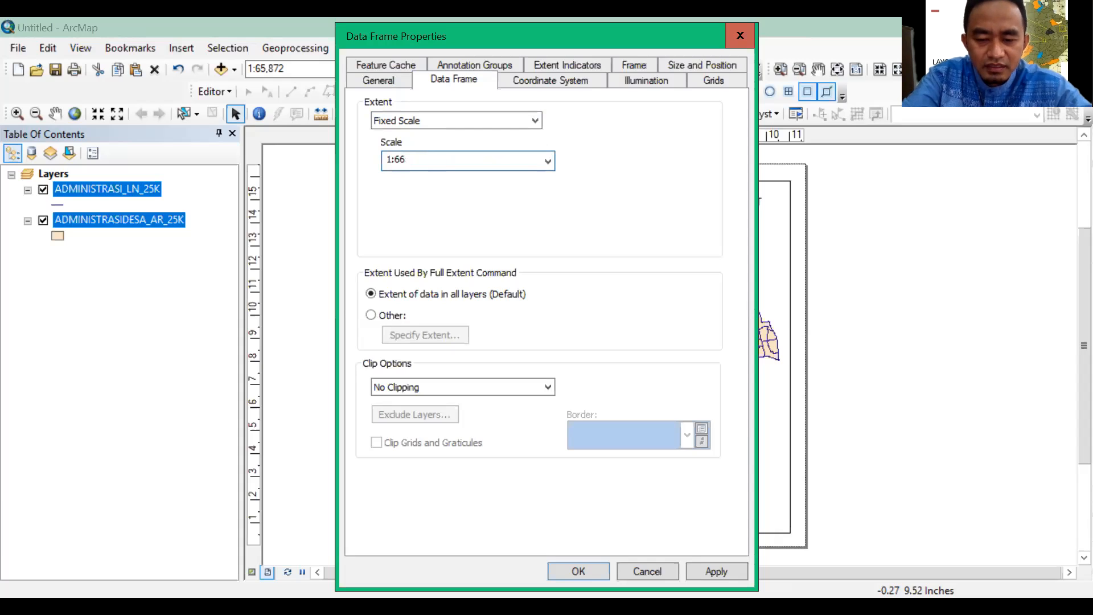
type("0")
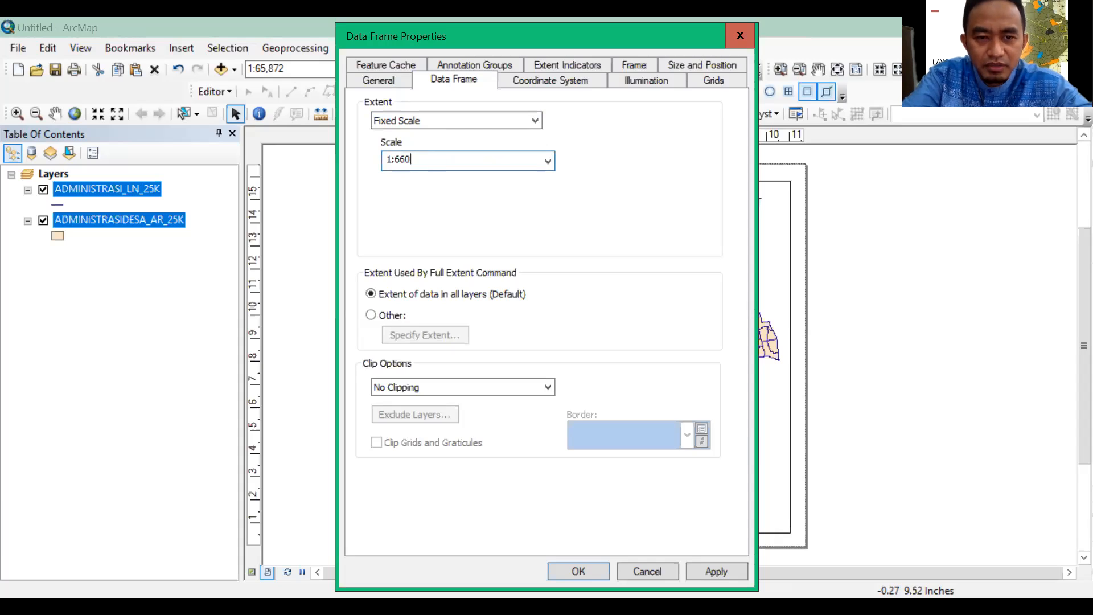
type("00")
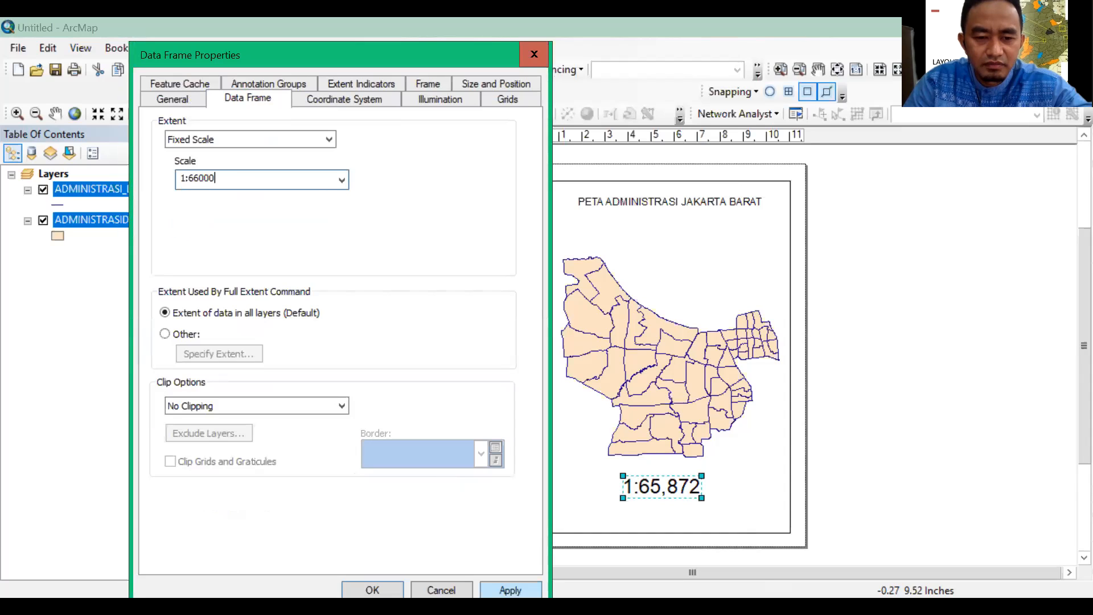
left_click(391, 590)
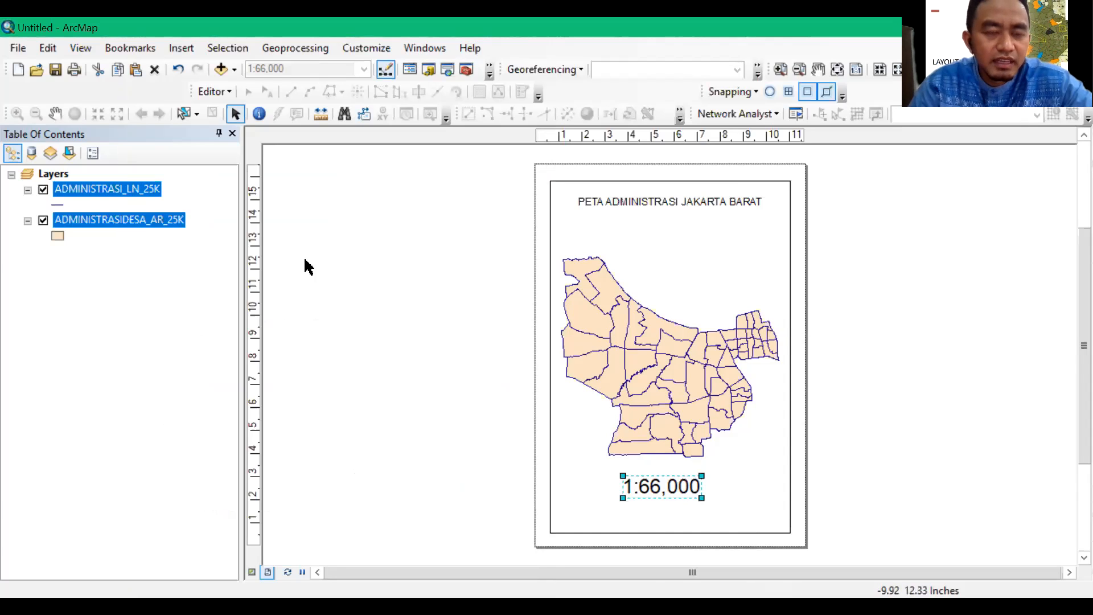
Start a legend that includes both administrative layers and title it Legenda
left_click(182, 48)
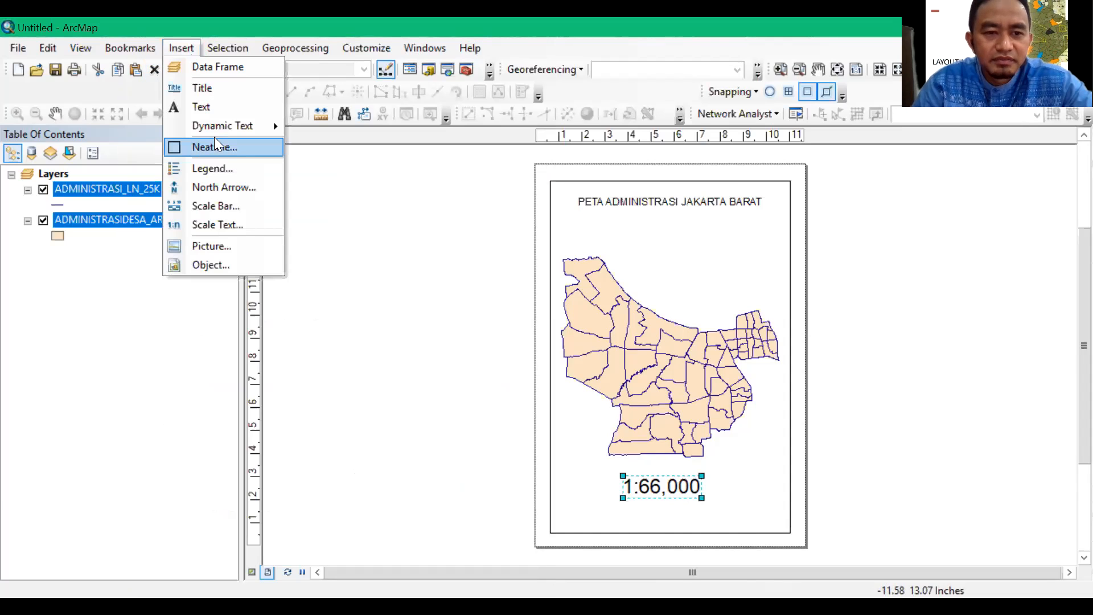
left_click(217, 168)
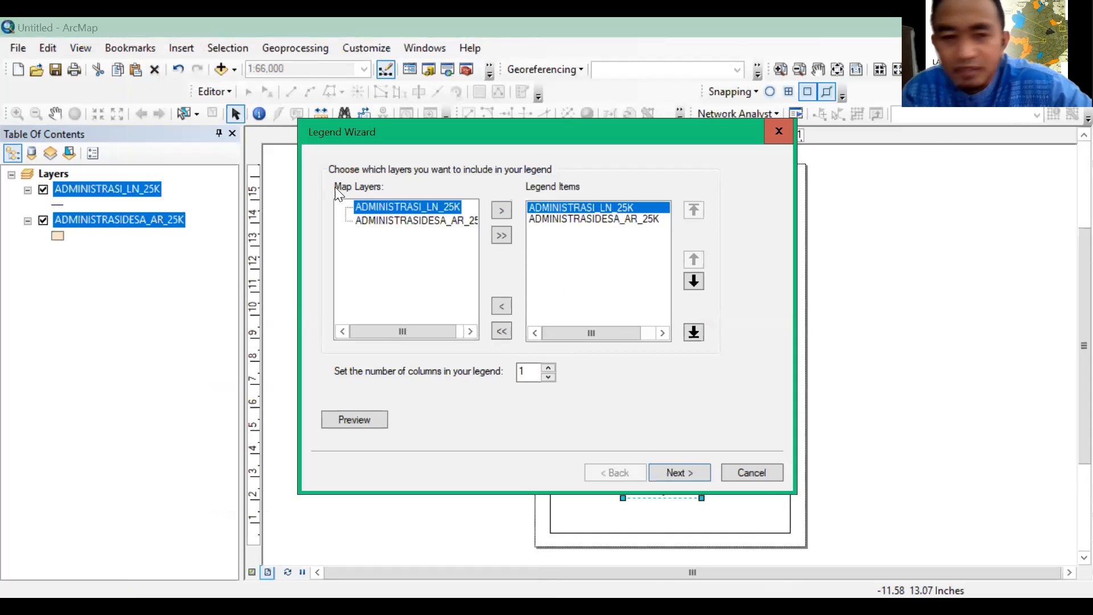
left_click(684, 471)
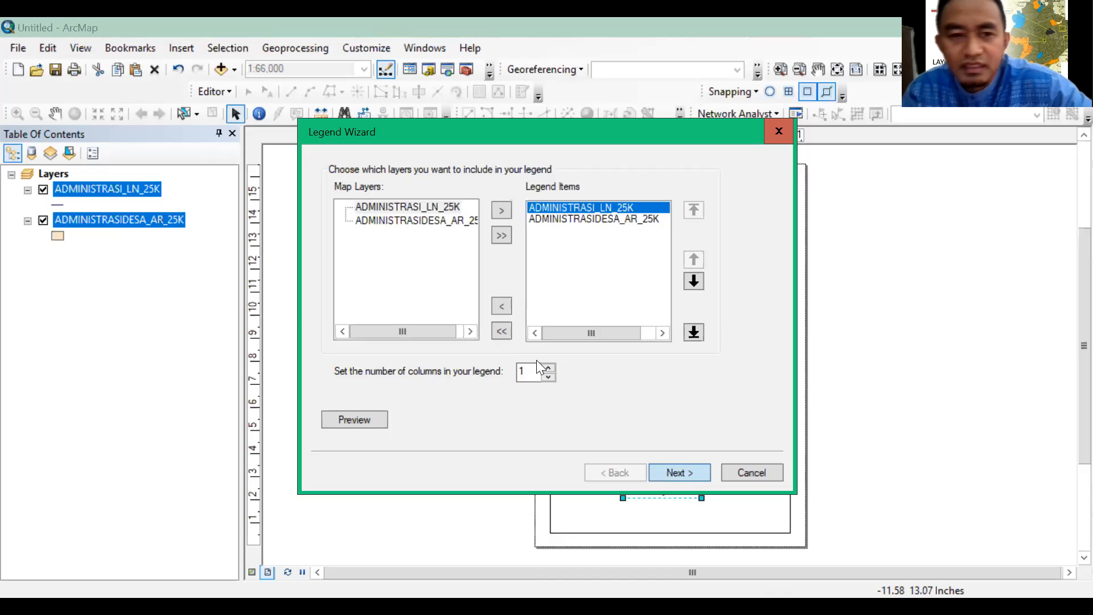
left_click(406, 196)
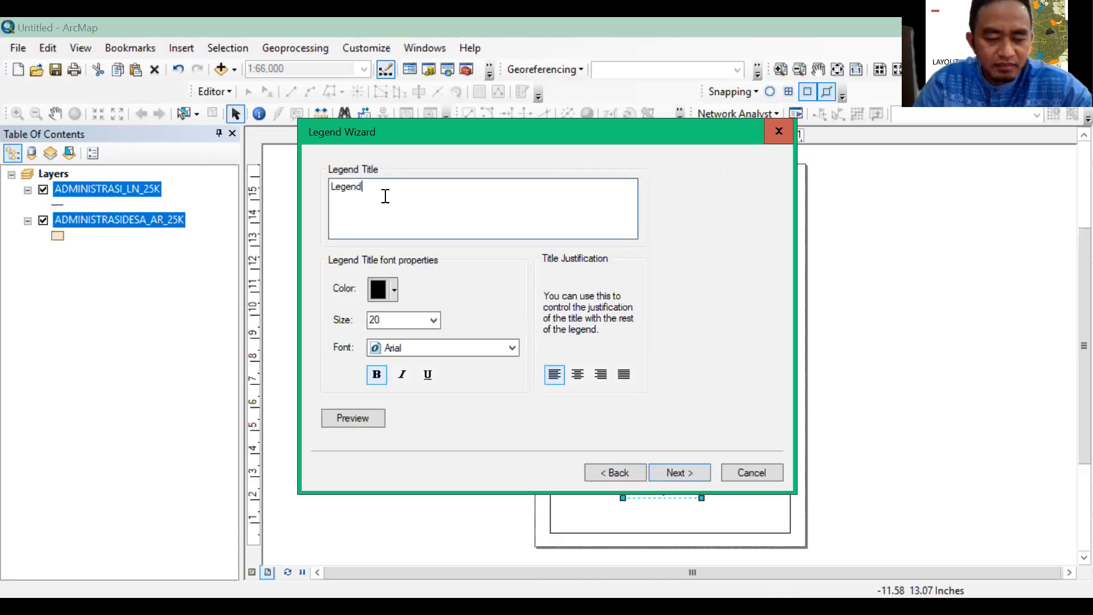
type("a")
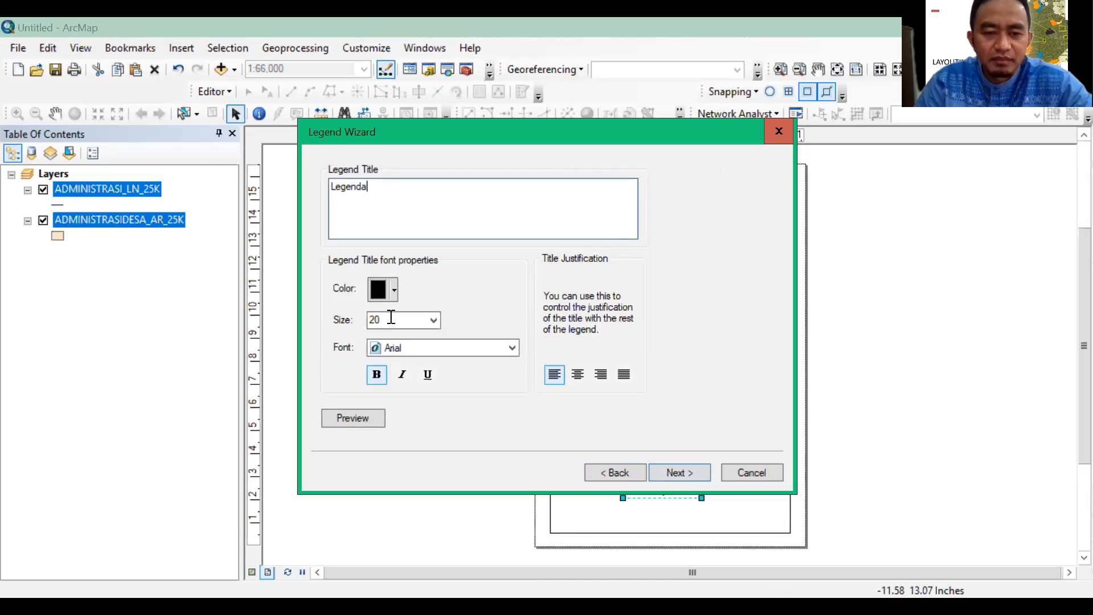
Finish the legend with the default frame, patch and spacing settings, and move it to the lower-left part of the map
left_click(686, 472)
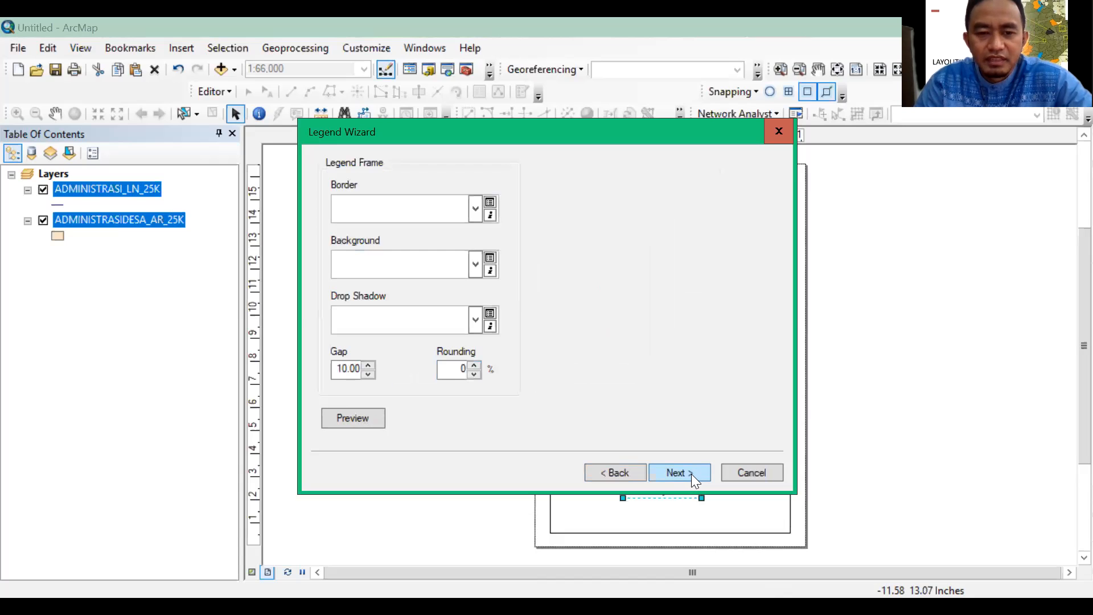
left_click(691, 473)
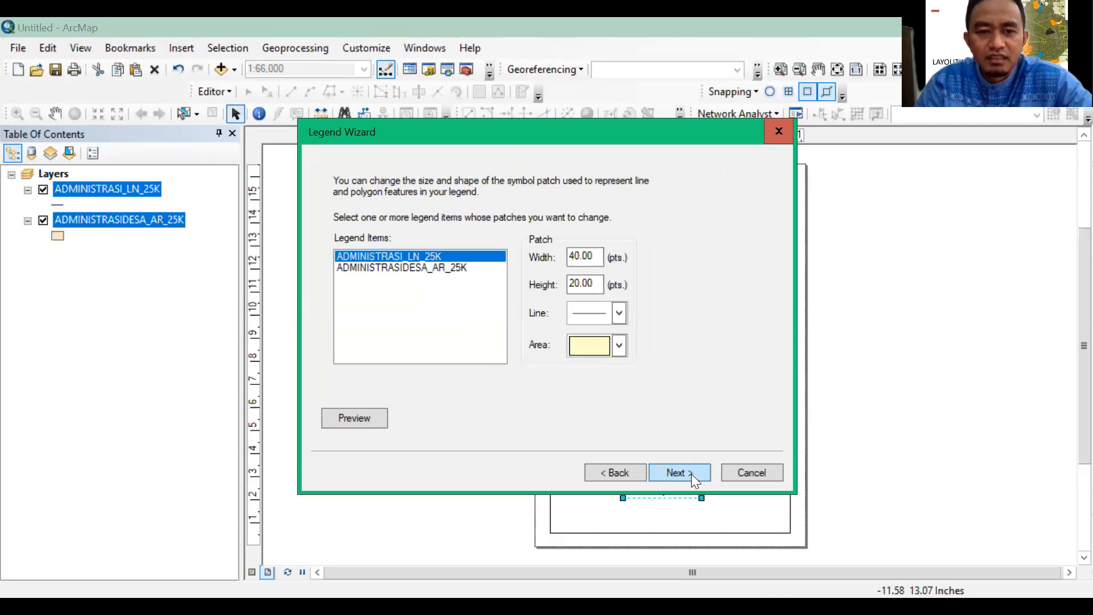
left_click(692, 474)
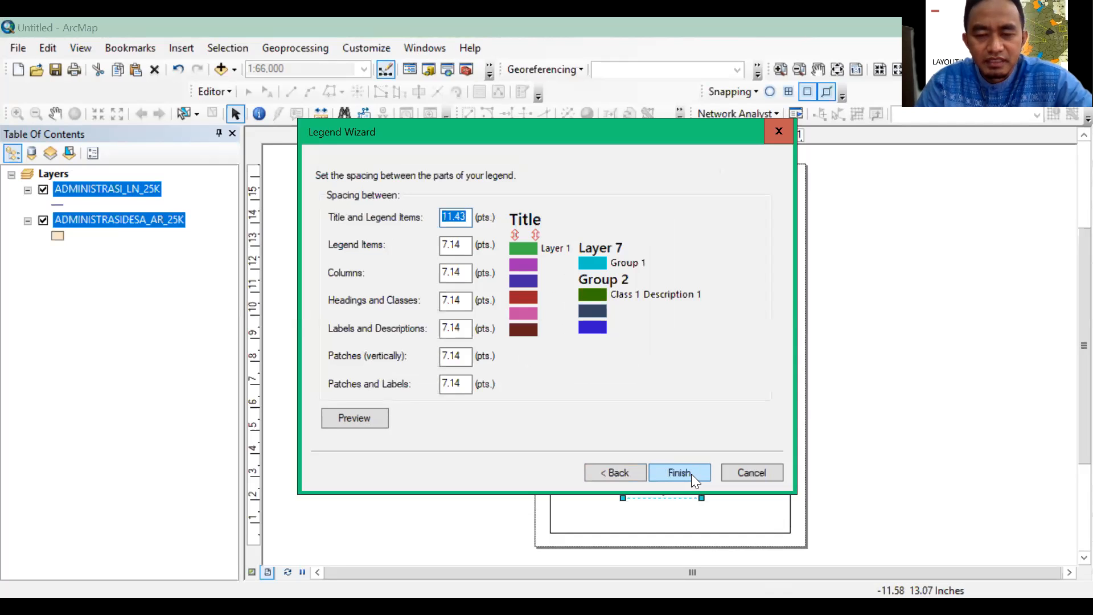
left_click(691, 474)
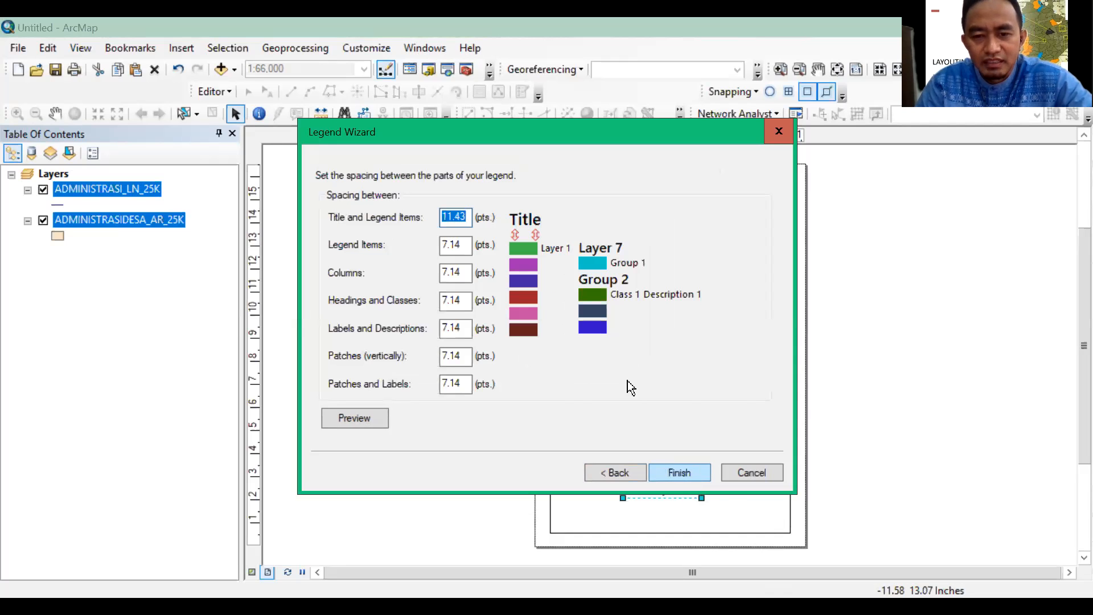
mouse_move(638, 389)
left_mouse_down()
mouse_move(626, 388)
mouse_move(615, 416)
mouse_move(634, 436)
mouse_move(624, 394)
left_mouse_up()
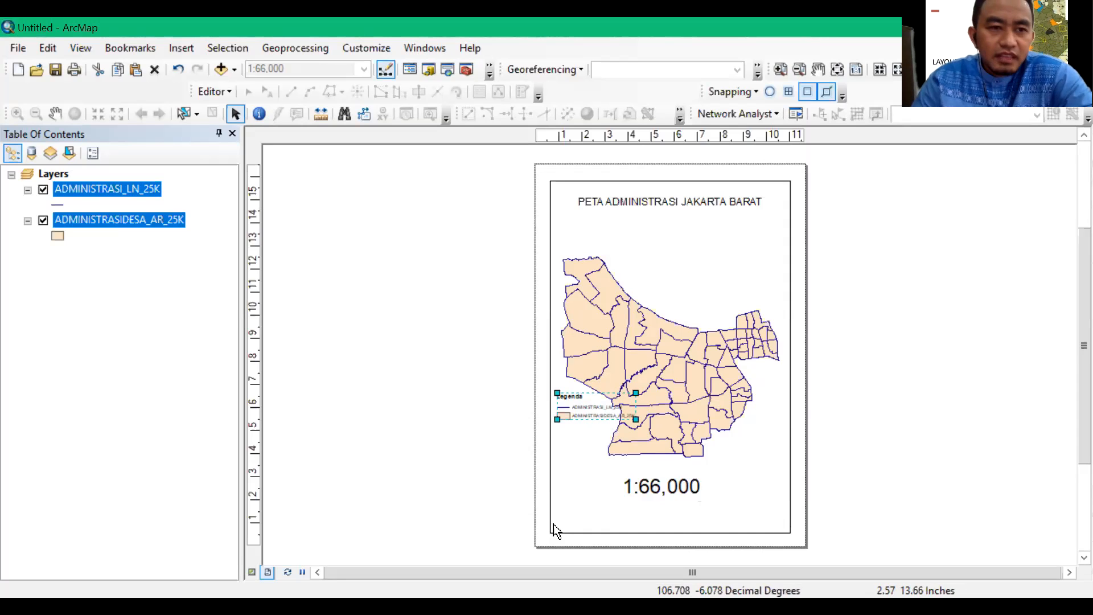
Insert an ESRI North 1 north arrow and place it below the title in the upper-right part of the map
left_click(180, 51)
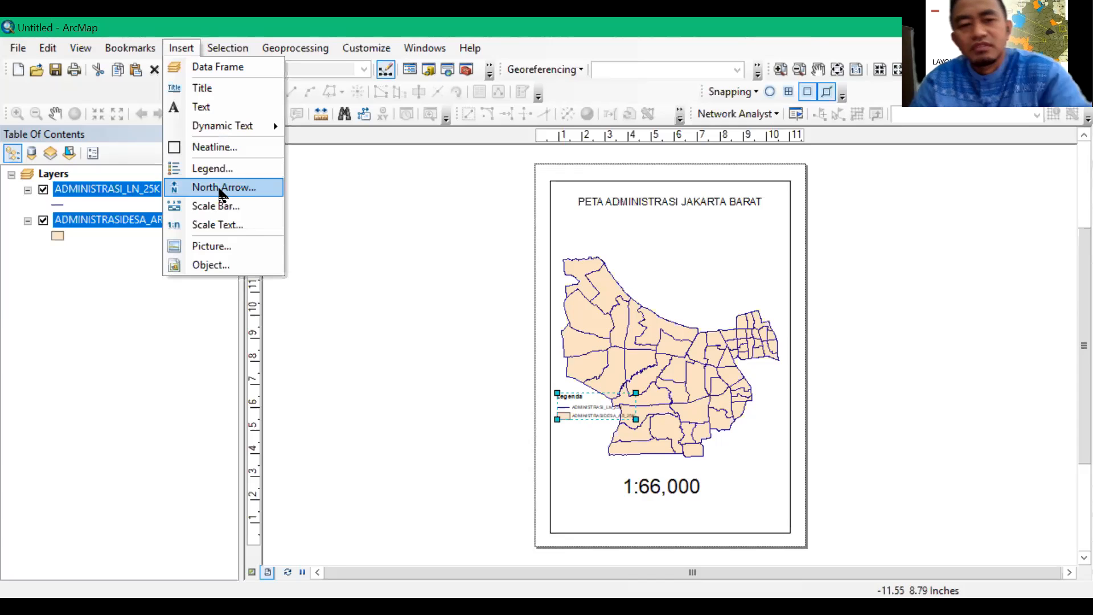
left_click(222, 188)
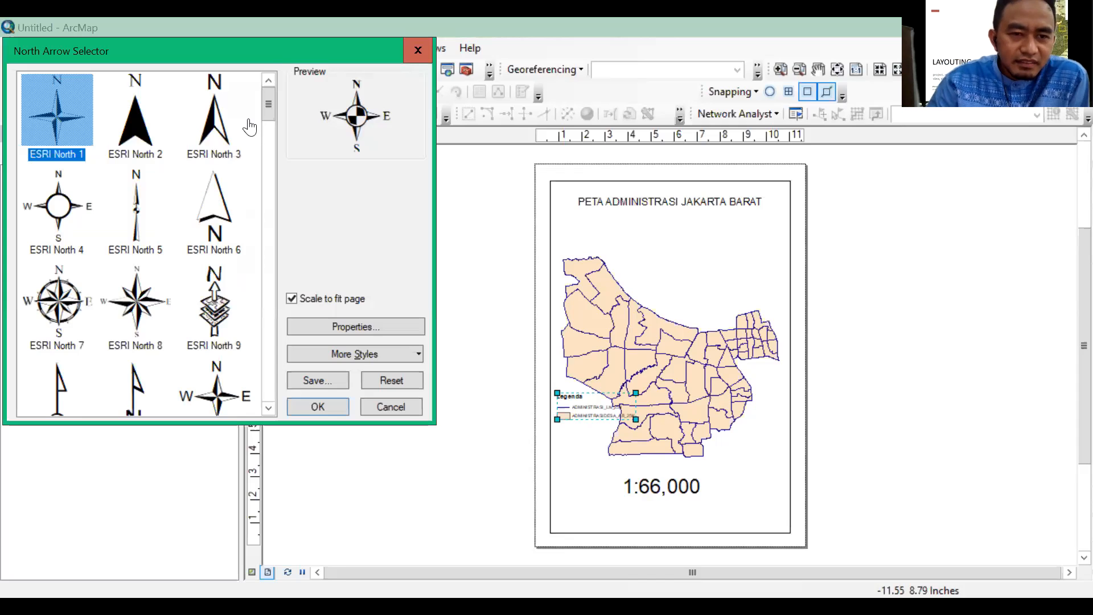
left_click_drag(268, 105, 271, 248)
left_click_drag(278, 308, 254, 367)
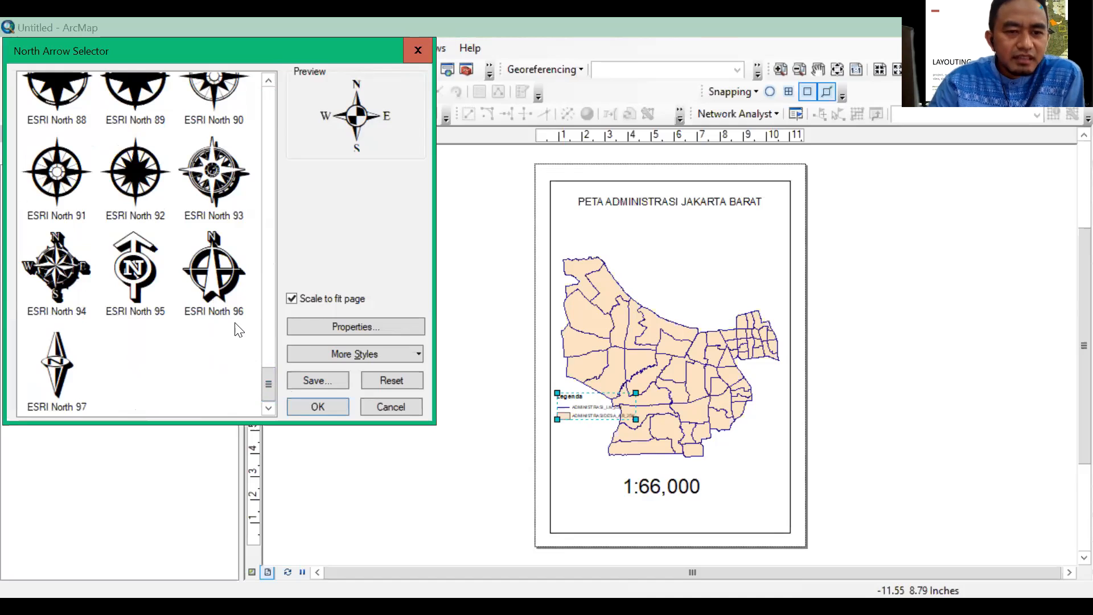
left_click_drag(269, 382, 267, 88)
left_click(65, 118)
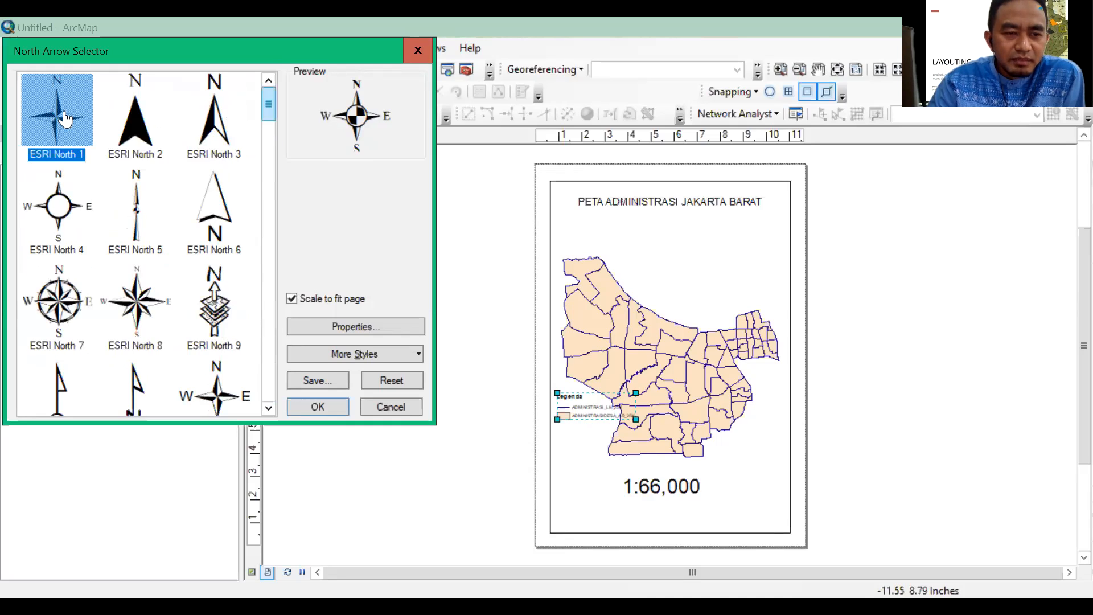
left_click(329, 406)
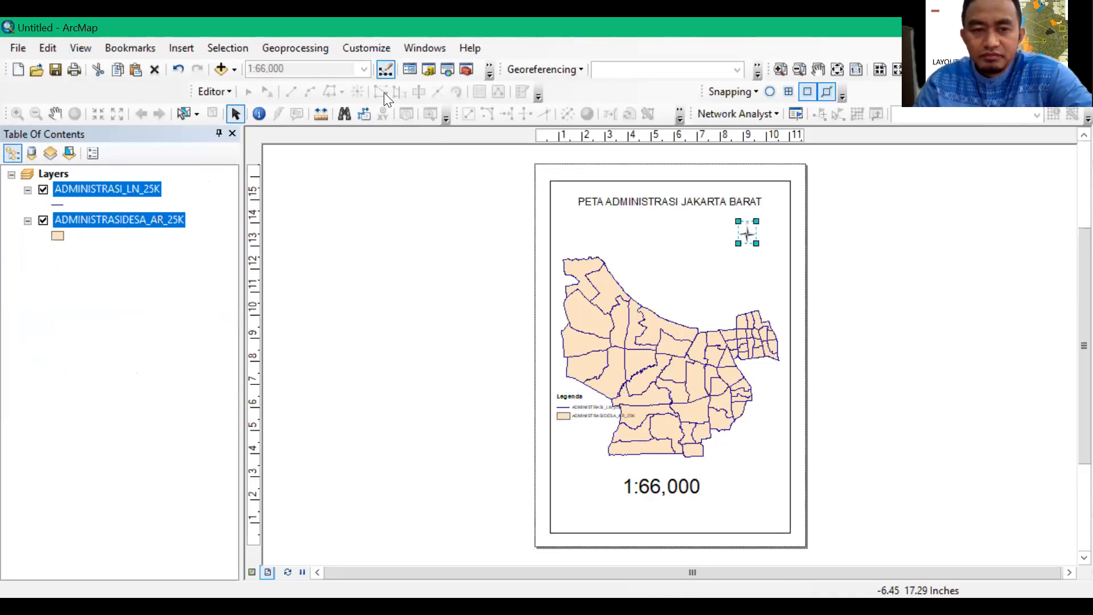
Insert an Alternating Scale Bar 1 scale bar and place it just below the north arrow
left_click(177, 50)
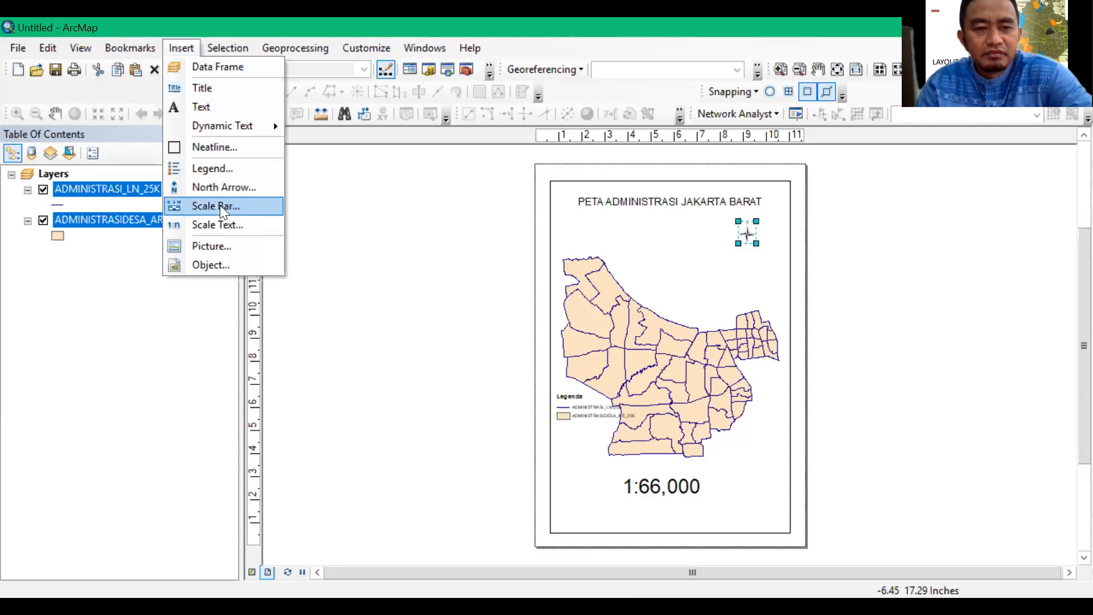
left_click(221, 207)
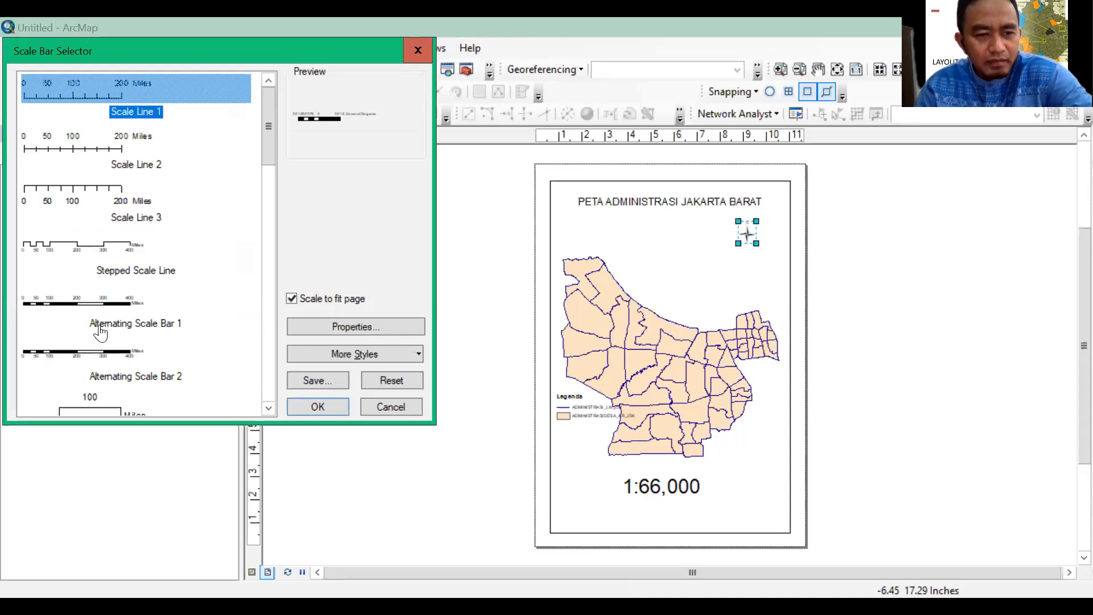
left_click(96, 313)
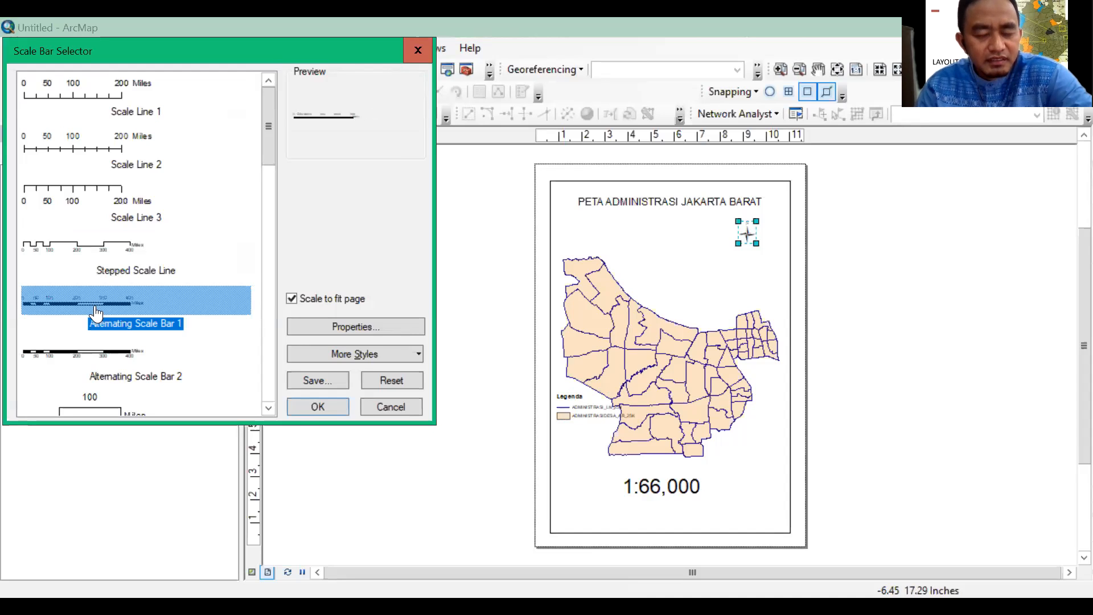
left_click(307, 406)
left_click_drag(685, 354, 754, 251)
Copy the map's data frame and paste a duplicate of it into the layout
left_click(741, 303)
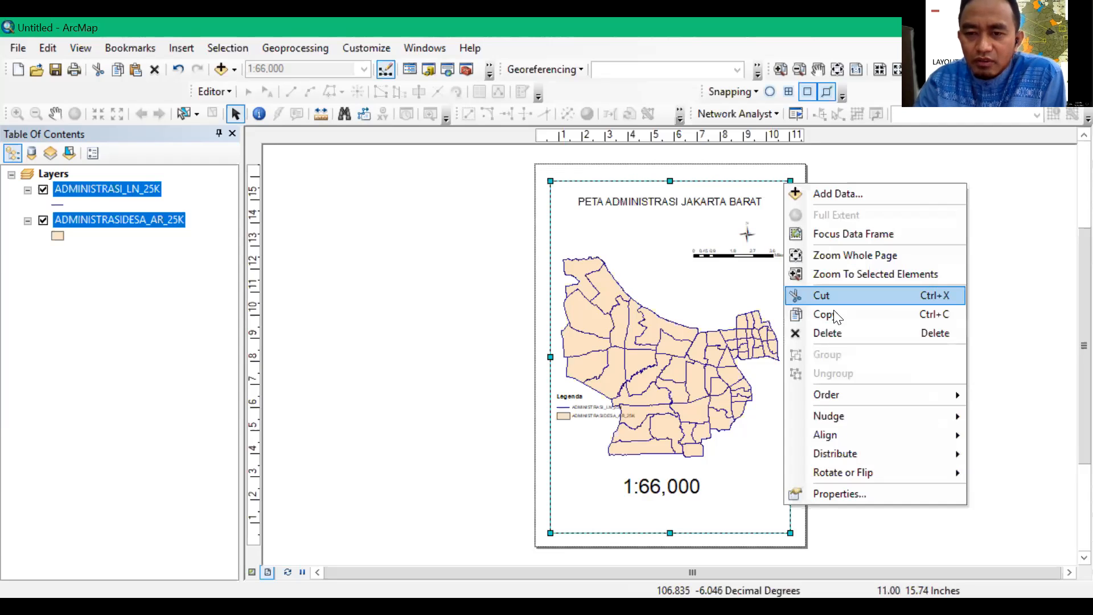
left_click(835, 317)
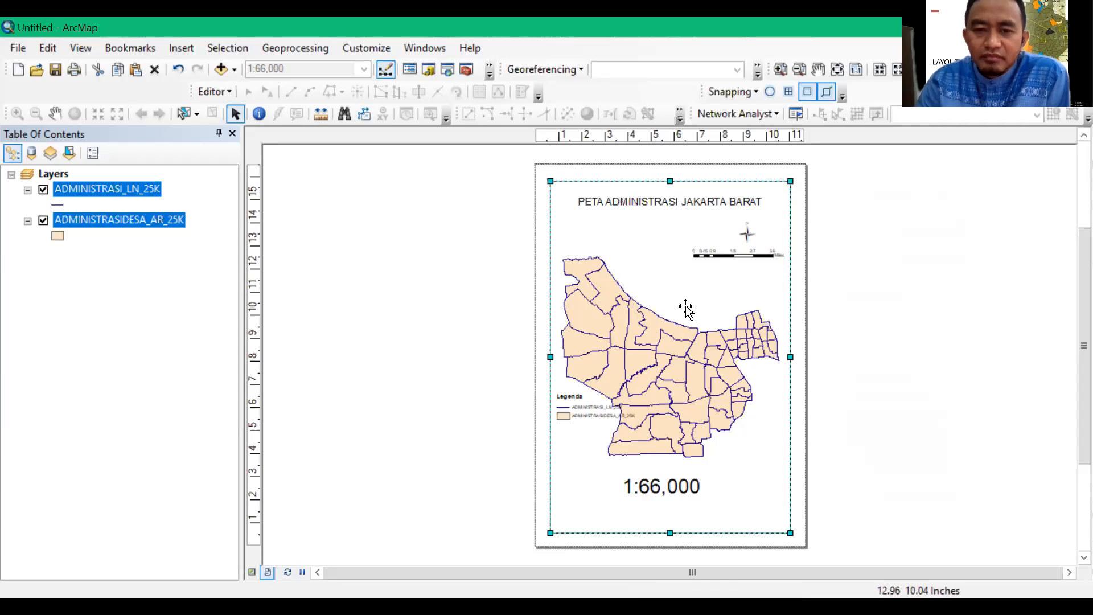
right_click(473, 332)
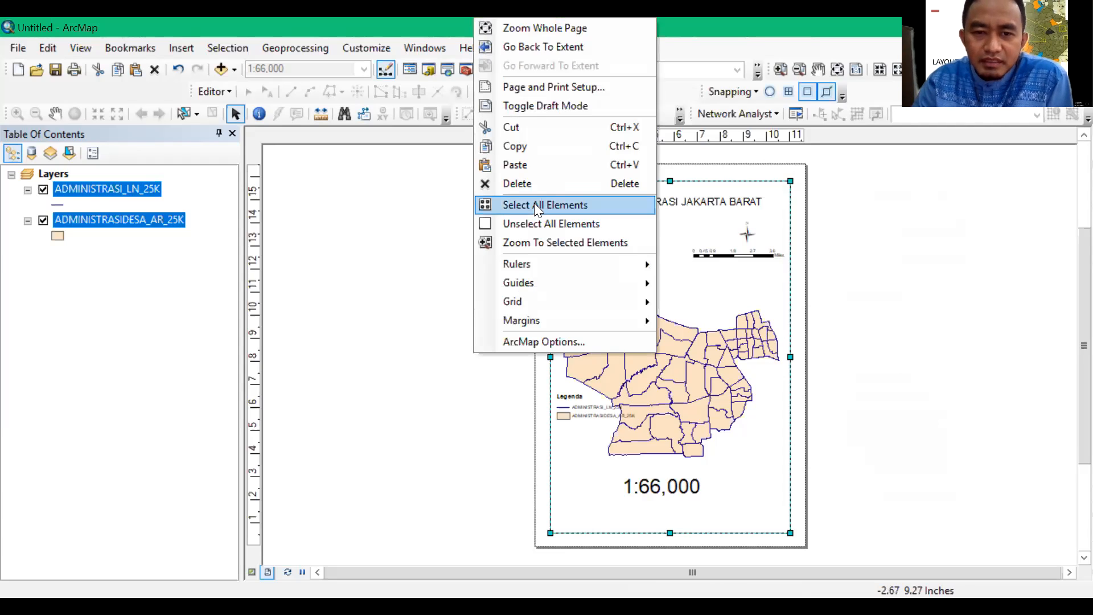
left_click(530, 165)
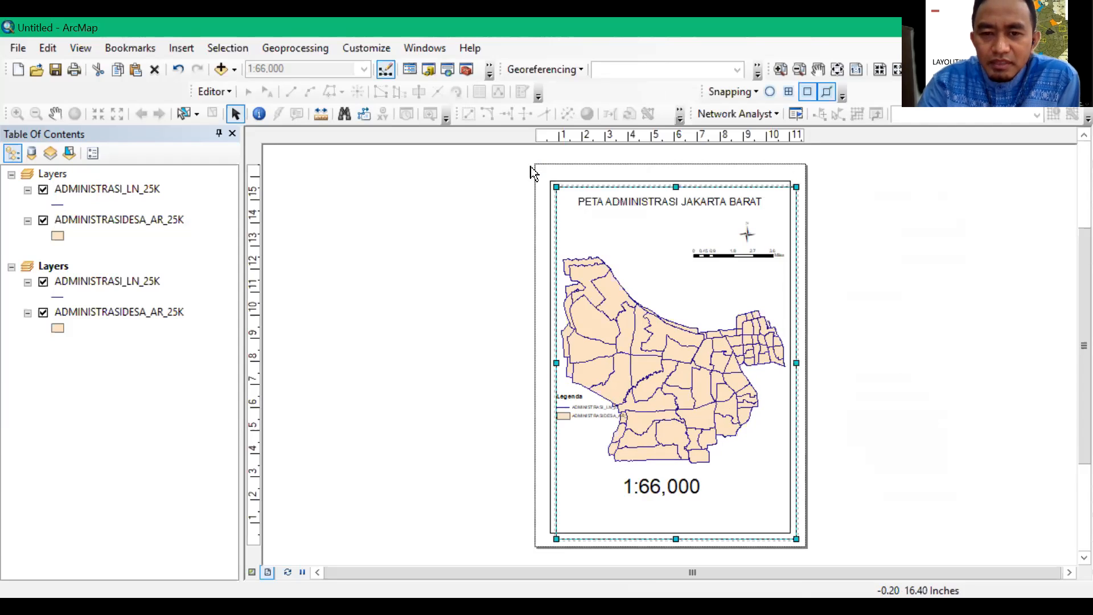
Move the duplicate data frame off the page so it sits beside the page's left edge
key("Left")
key("Left")
key("Left")
key("Left")
key("Left")
key("Left")
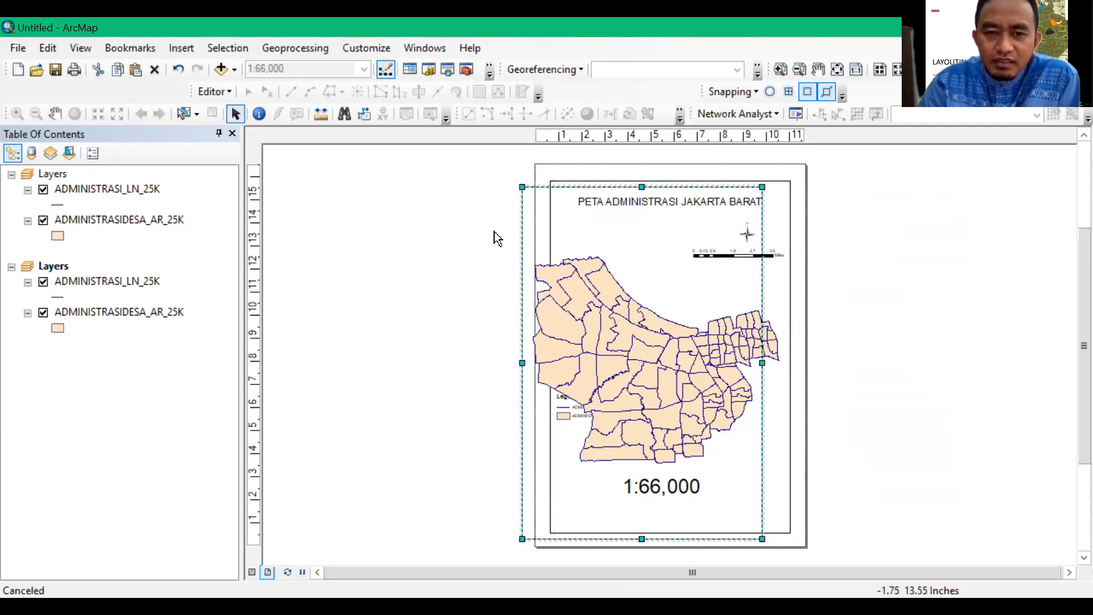
left_click(494, 231)
key("Left")
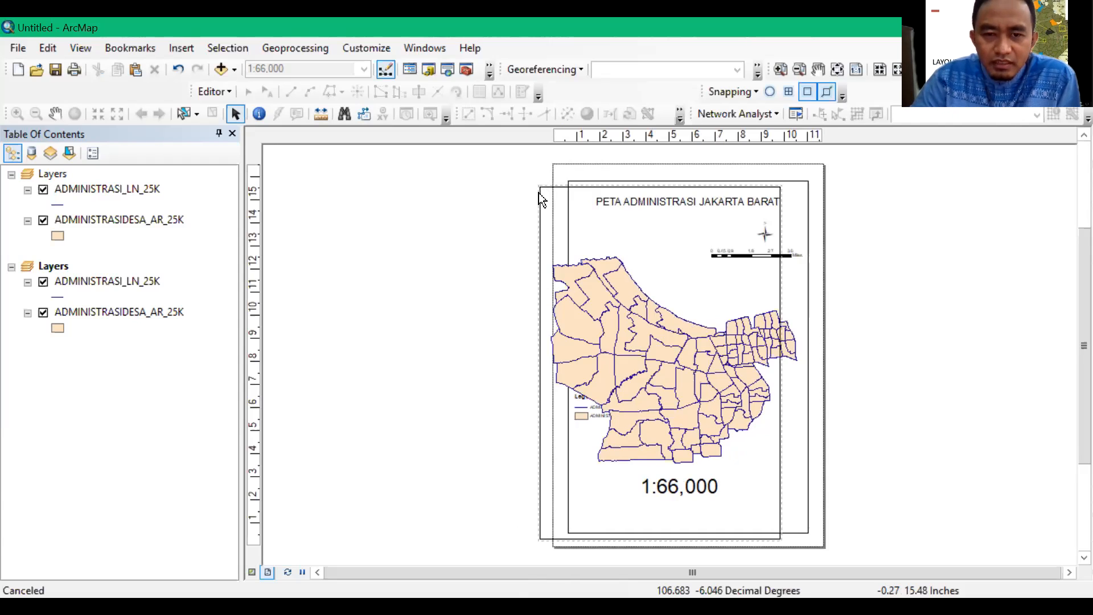
left_click_drag(544, 190, 319, 186)
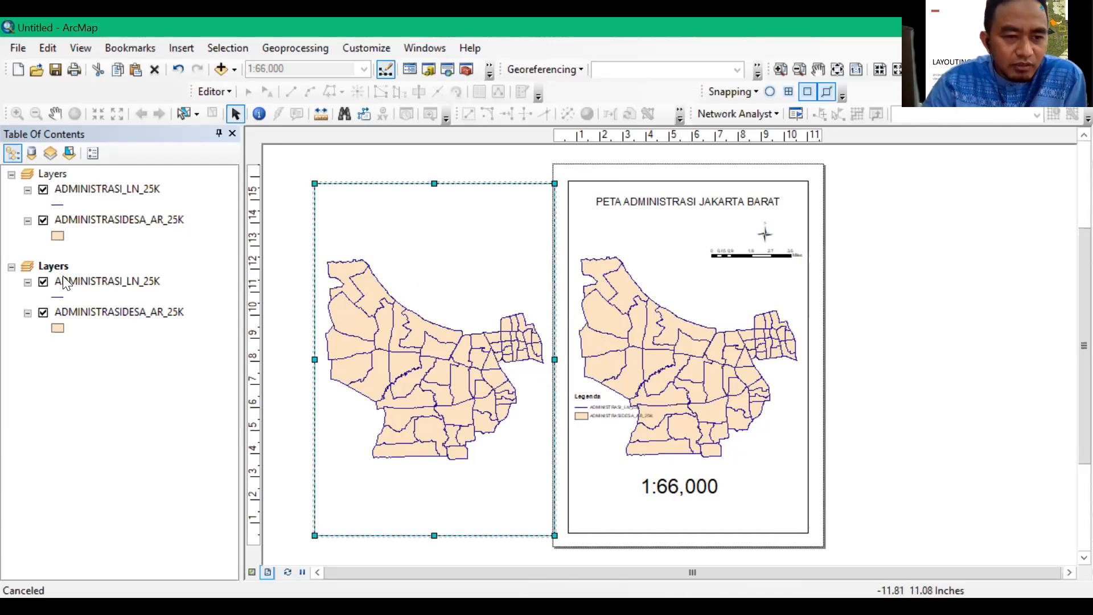
Switch the layers of each data frame off and on again to check which map each frame controls
left_click(44, 283)
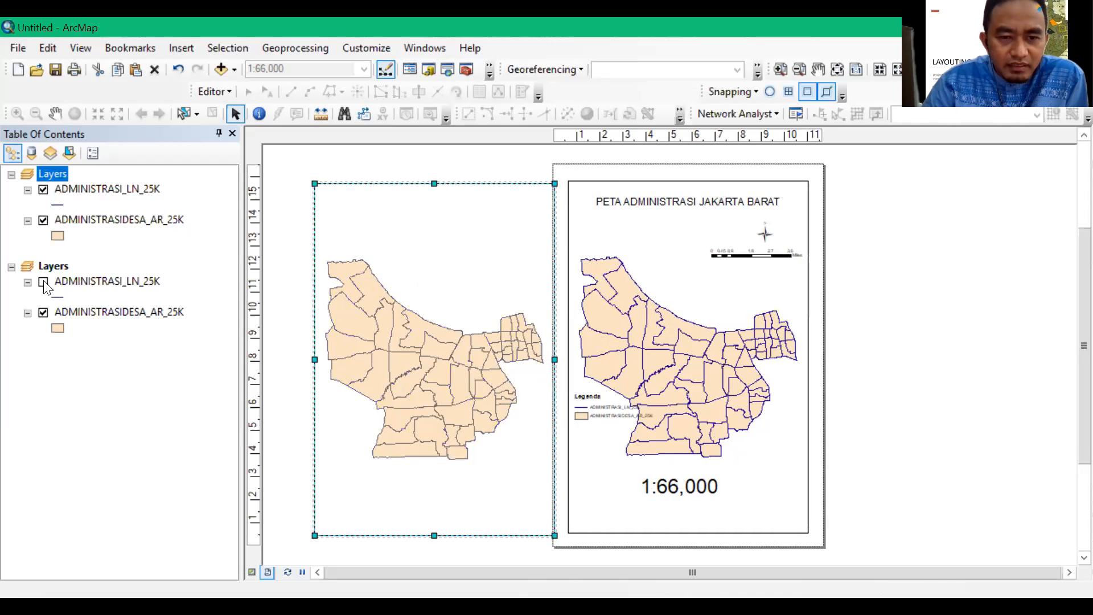
left_click(43, 313)
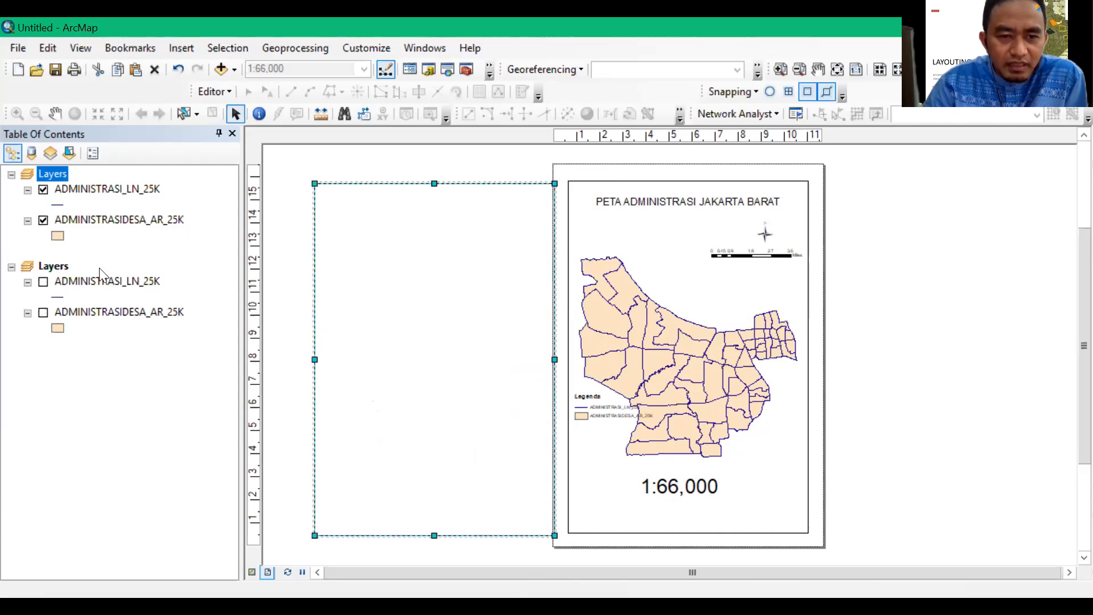
left_click(44, 283)
left_click(43, 314)
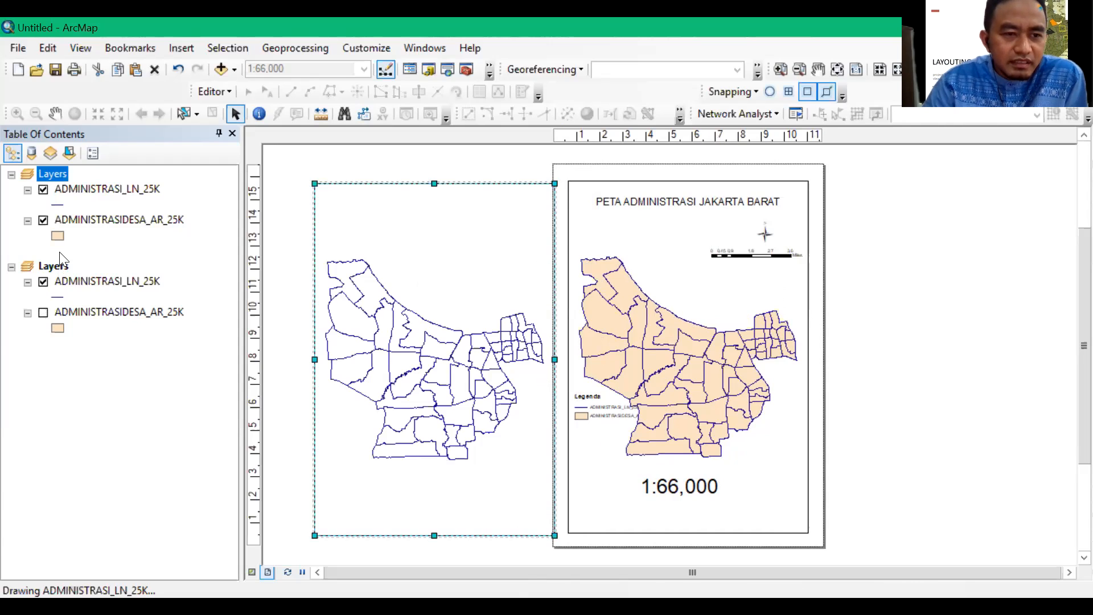
left_click(43, 221, "ctrl")
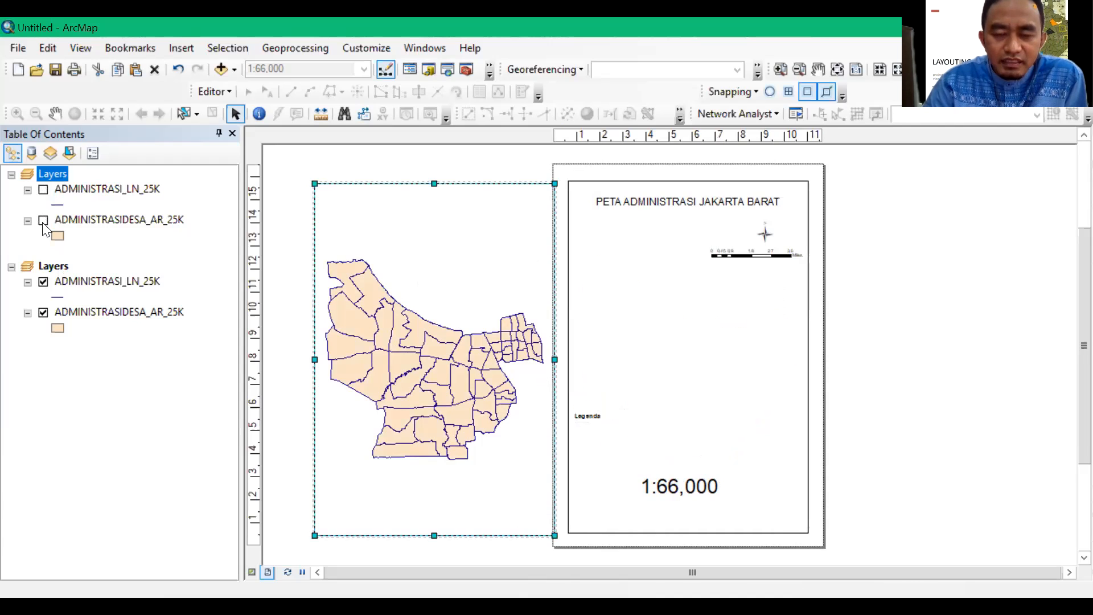
left_click(44, 221)
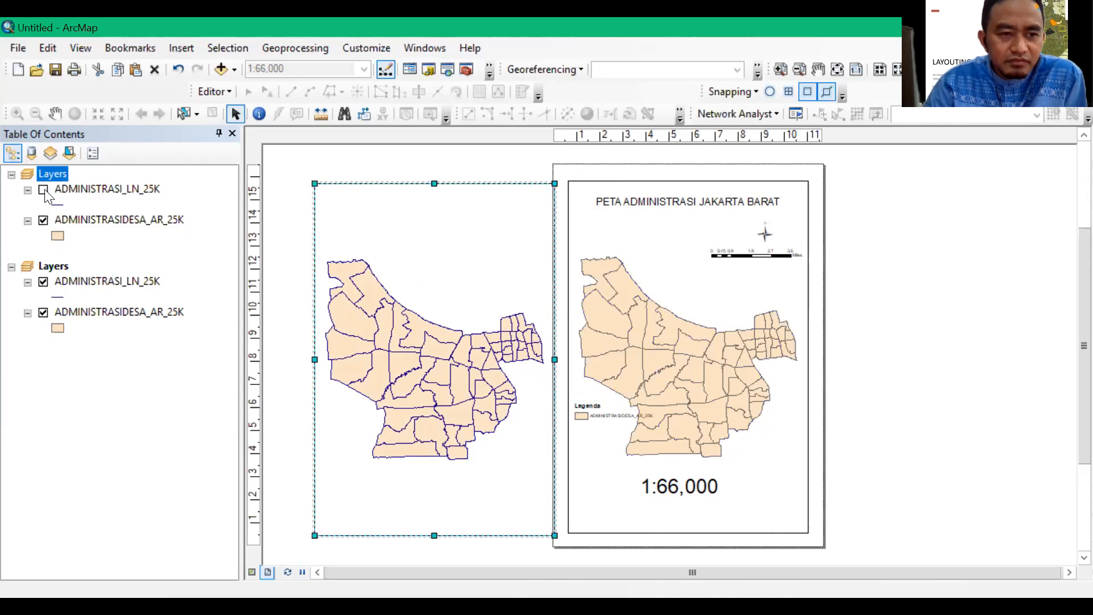
left_click(44, 189)
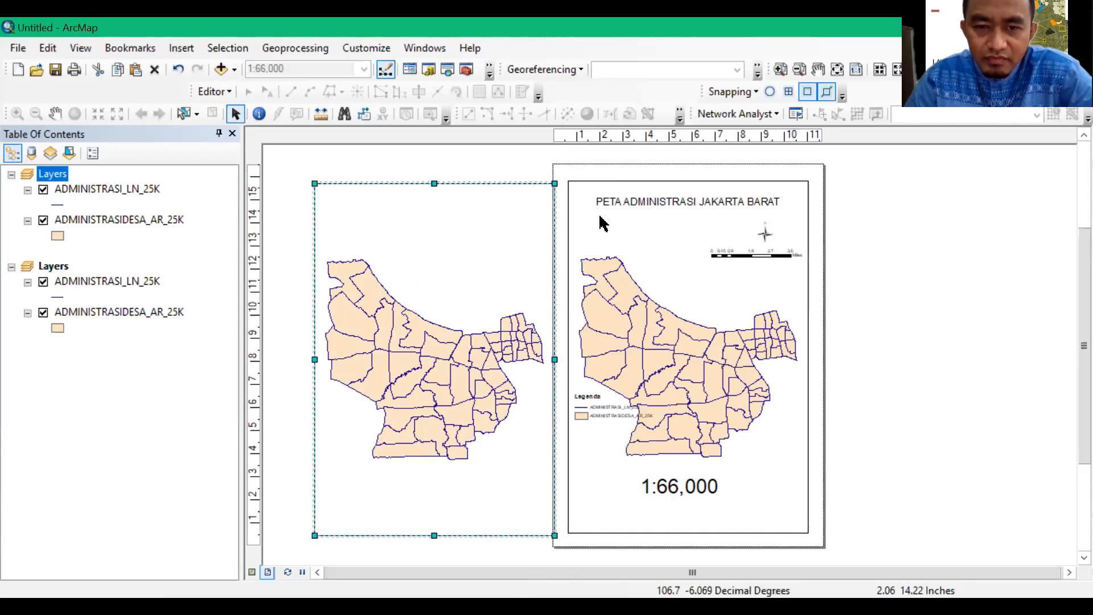
Shrink the original data frame to a small box in the page's lower-right corner and hide both of its layers
left_click(569, 183)
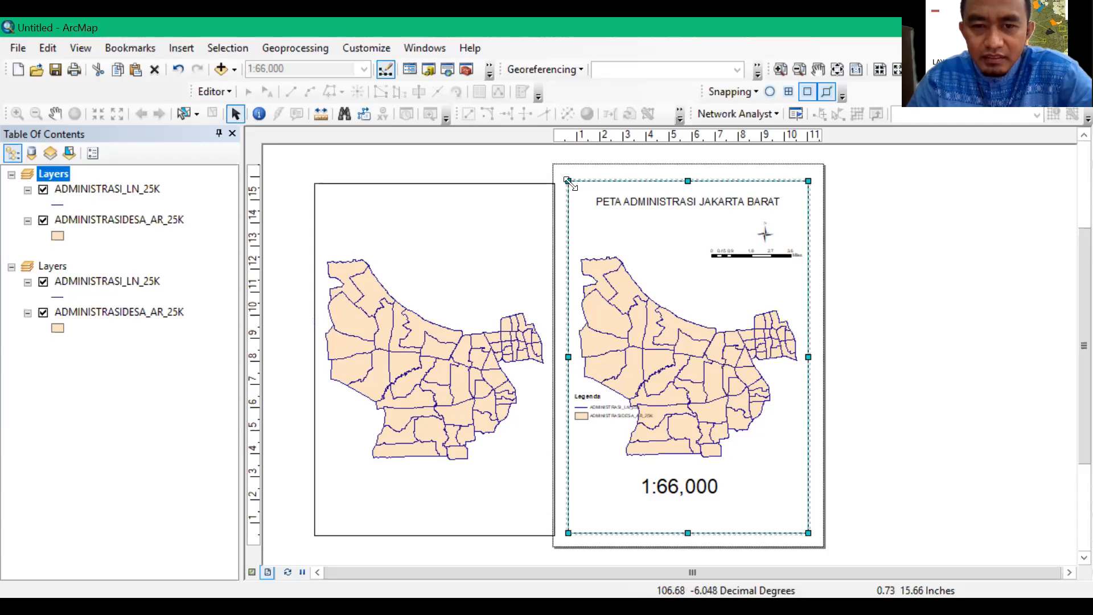
left_click_drag(568, 181, 754, 473)
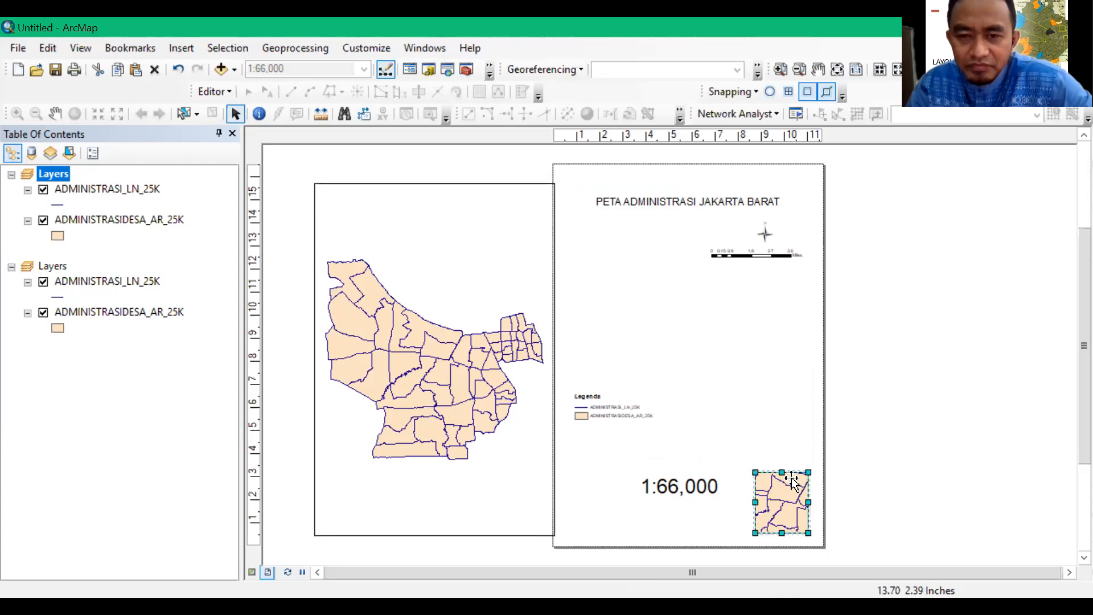
left_click(399, 207)
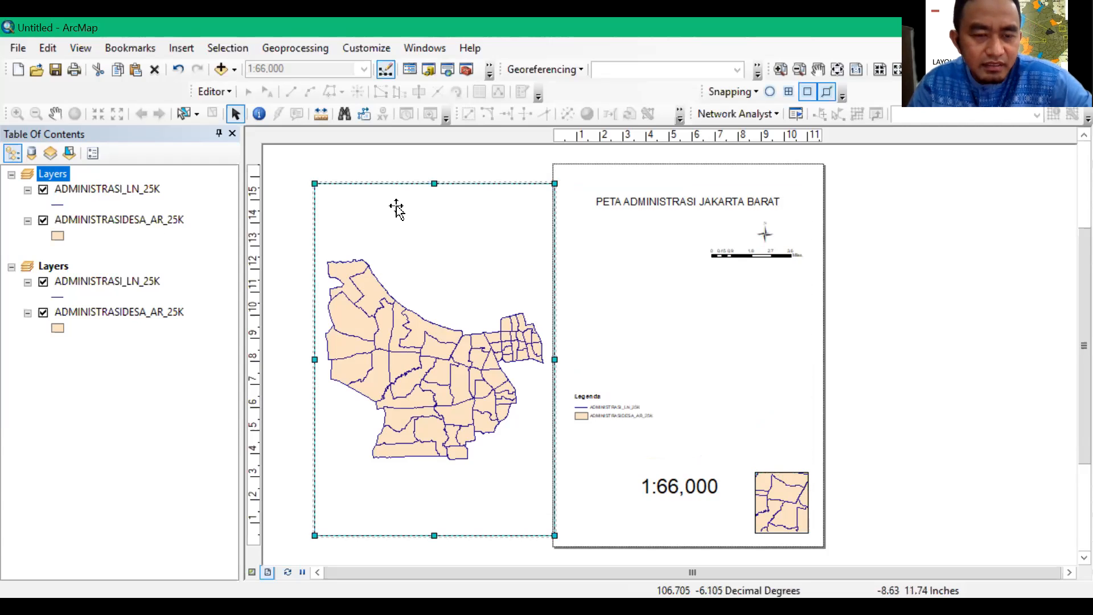
left_click(43, 191)
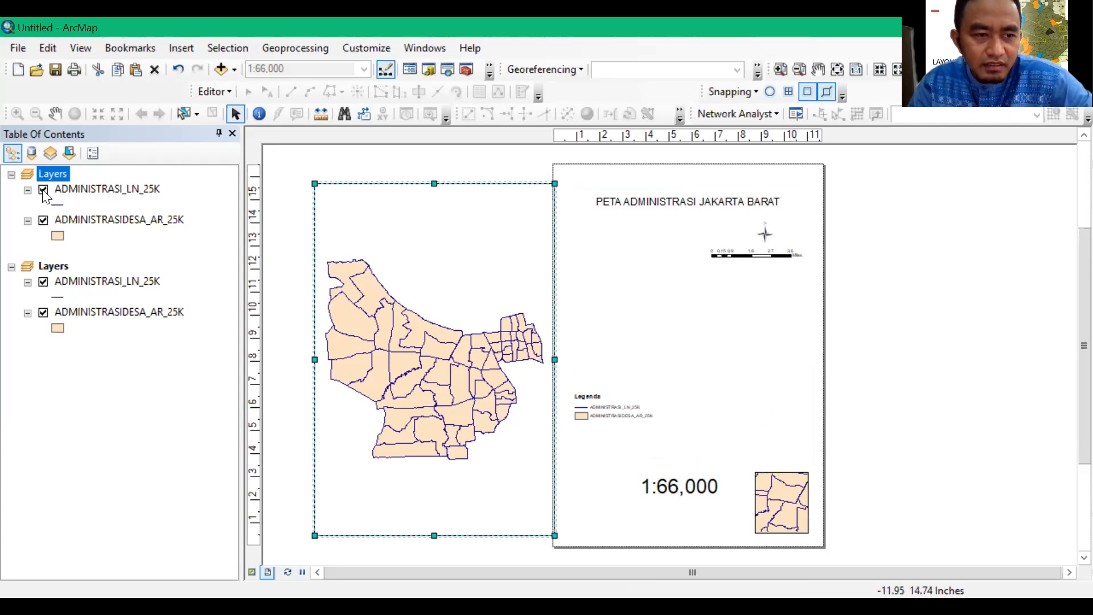
left_click(44, 222)
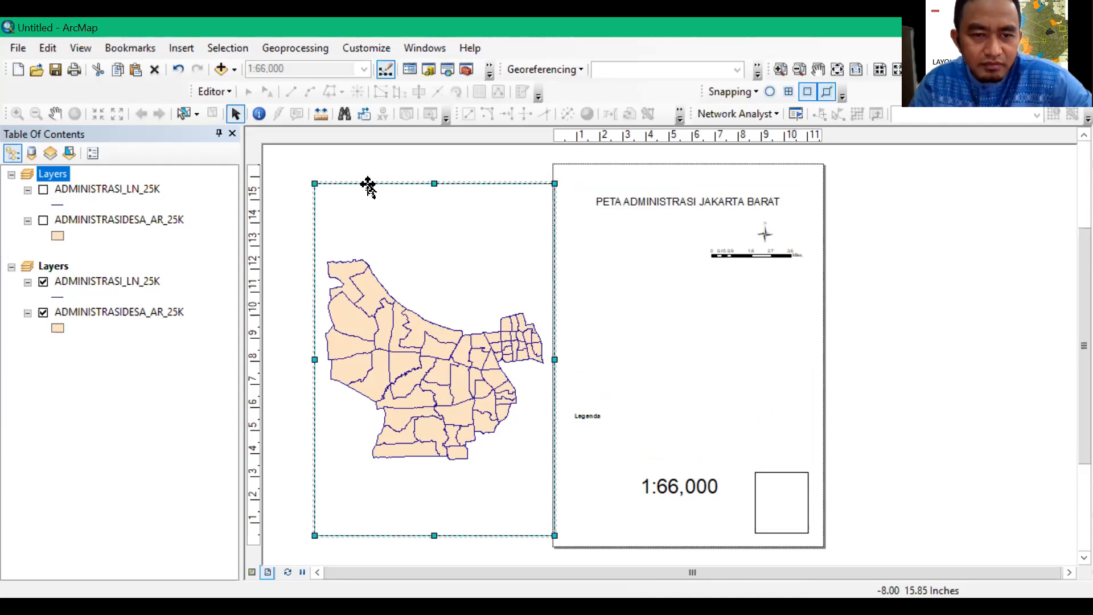
Move the full-size duplicate data frame onto the page and align its left edge with the page margin
left_click_drag(369, 186, 622, 184)
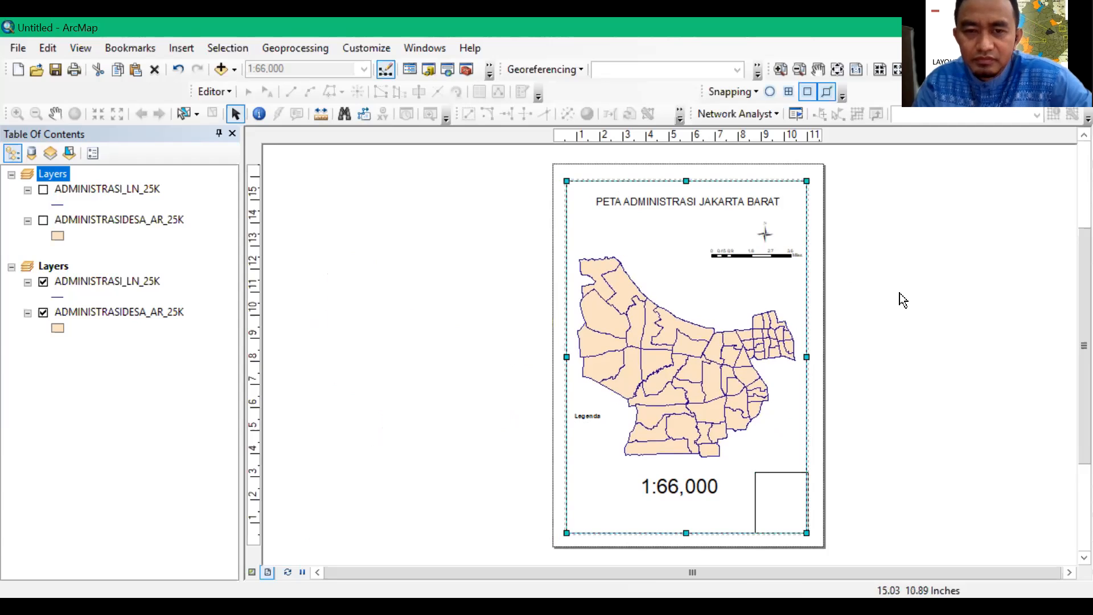
left_click(872, 311)
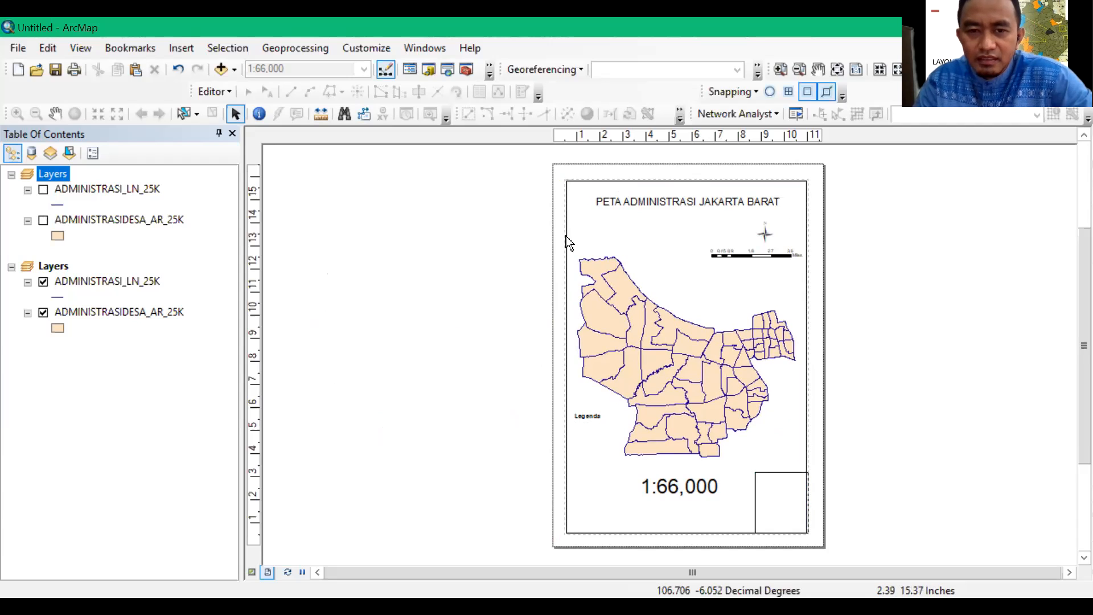
left_click(567, 357)
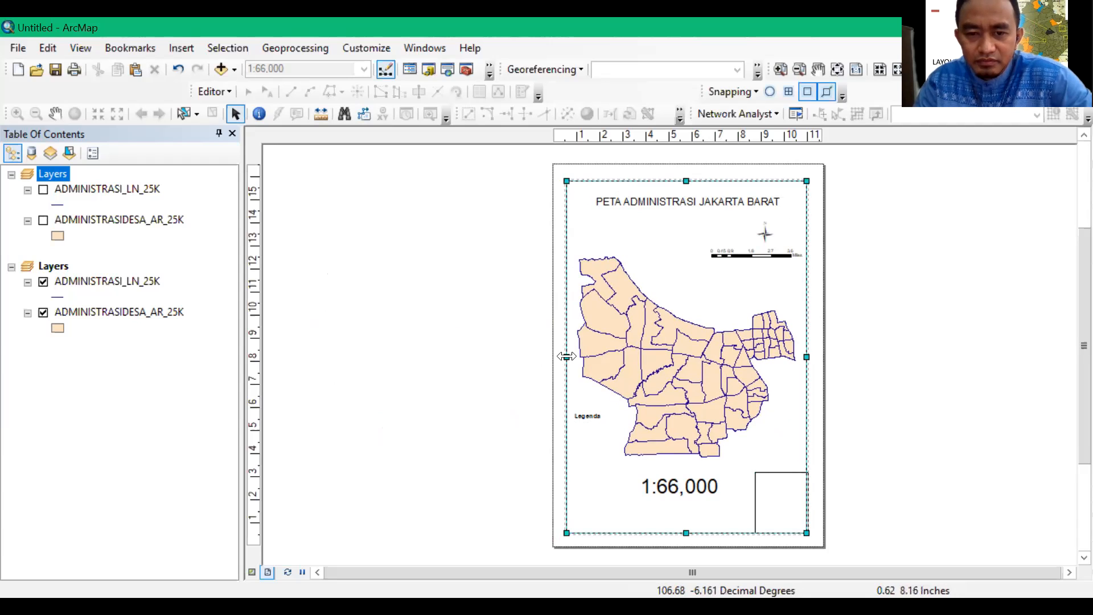
left_click_drag(567, 357, 567, 357)
left_click(959, 378)
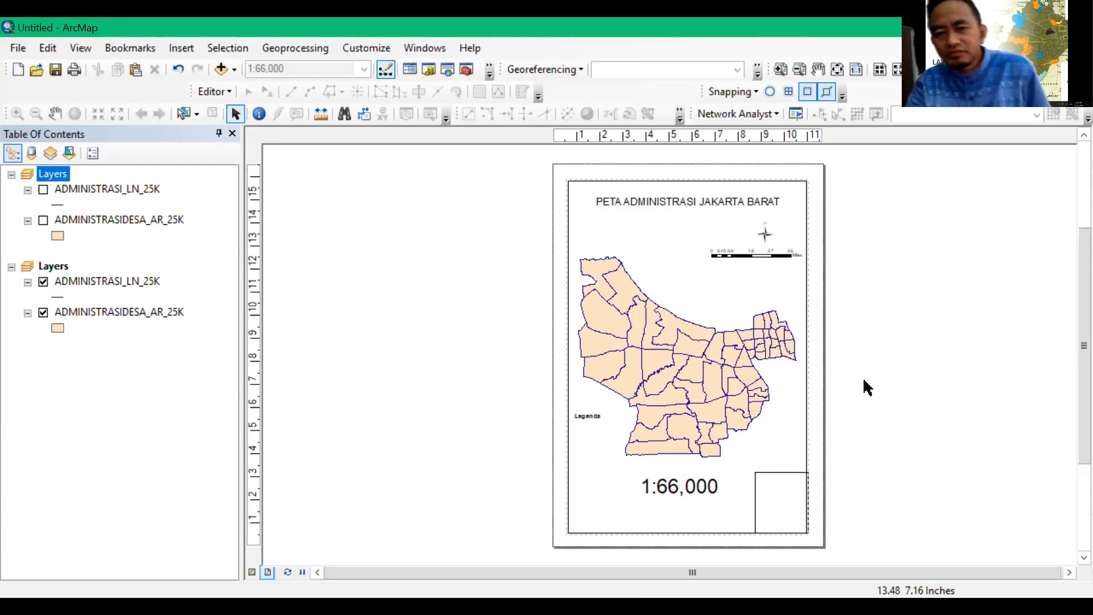
Move the small empty data frame slightly up and left so it sits inside the main map's border
left_click(781, 480)
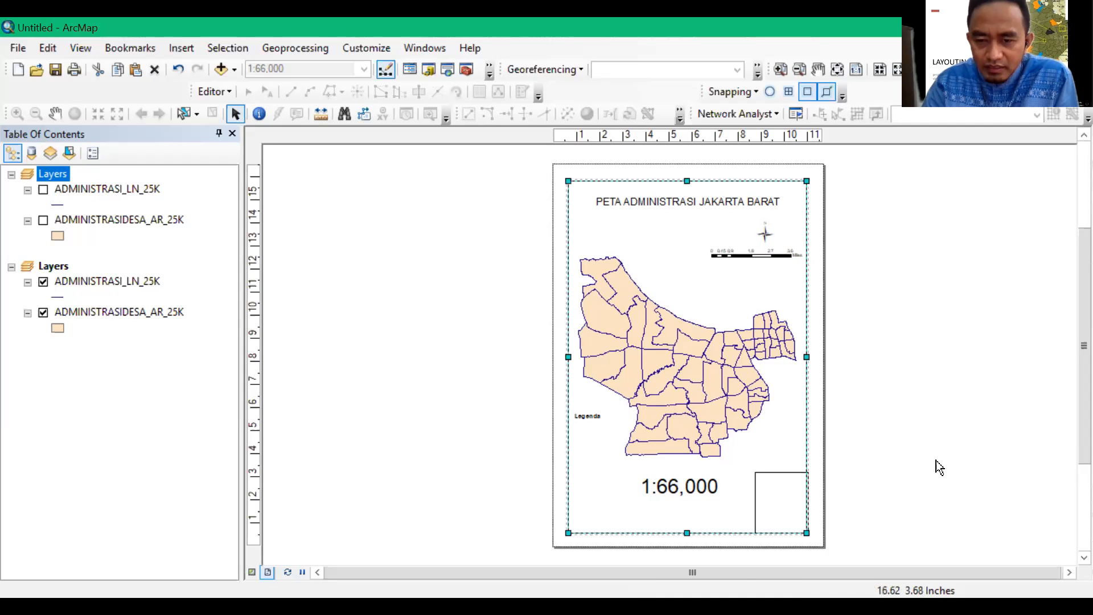
left_click(767, 478)
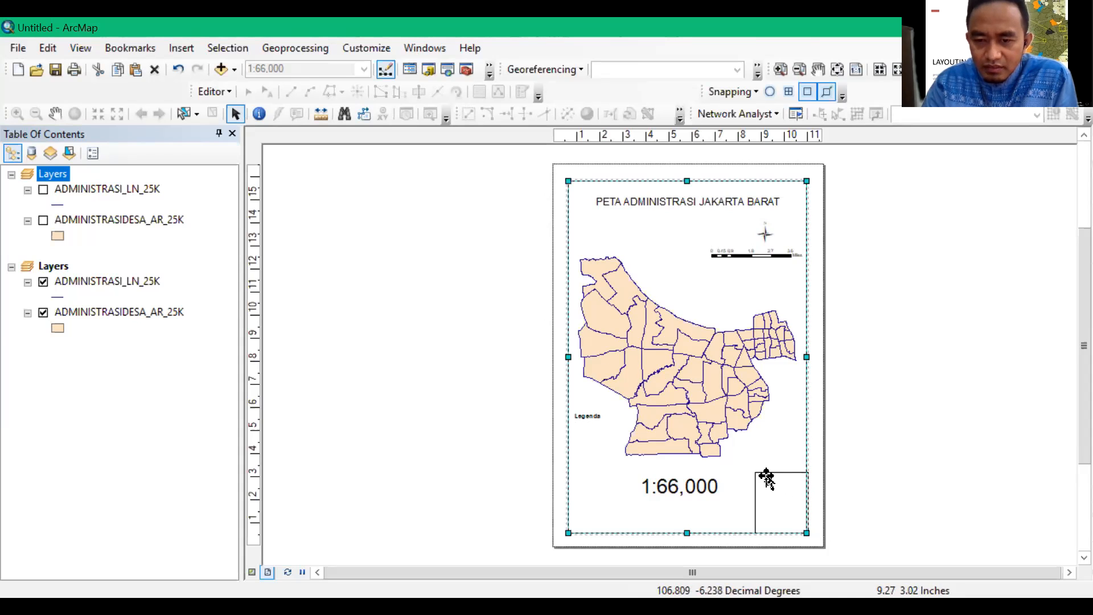
left_click(767, 479)
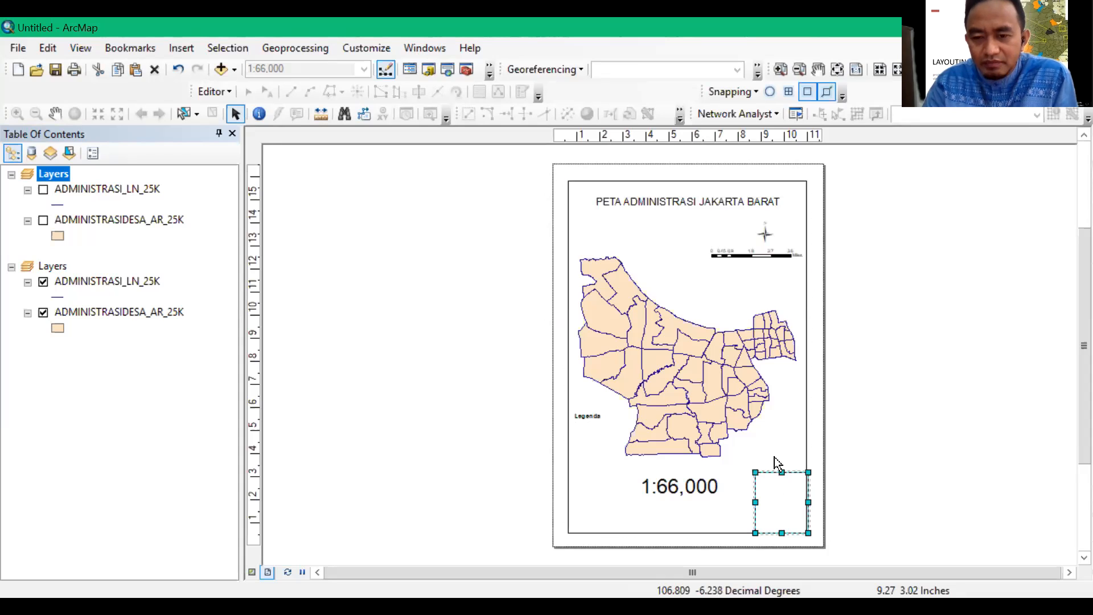
left_click_drag(771, 473, 764, 462)
left_click(953, 441)
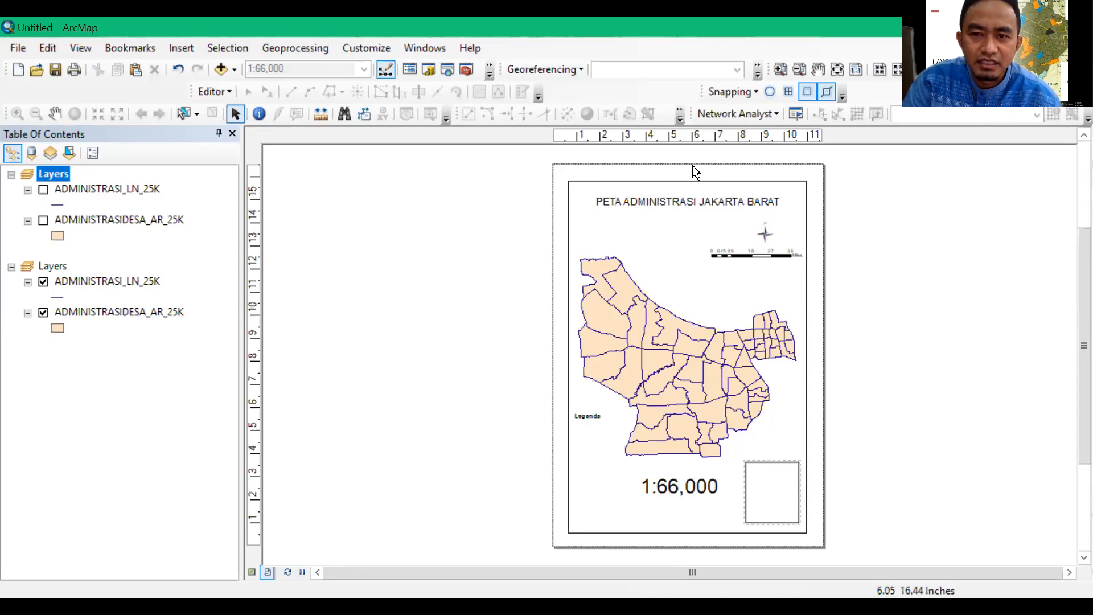
left_click(770, 91)
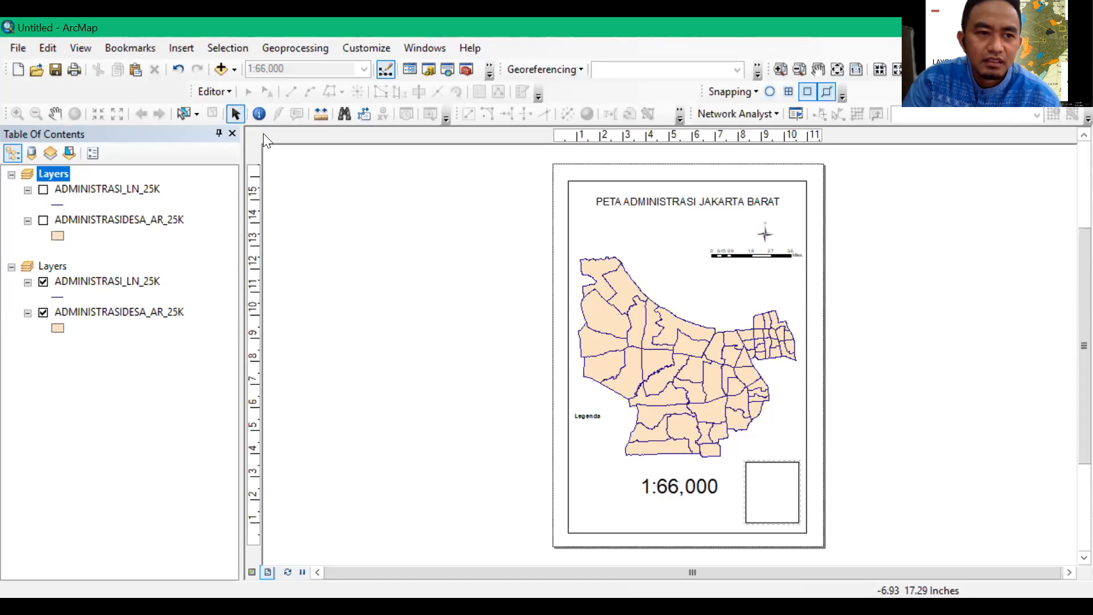
Make the full-size main map's data frame the active one and show the whole layout page
left_click(54, 113)
left_click(737, 313)
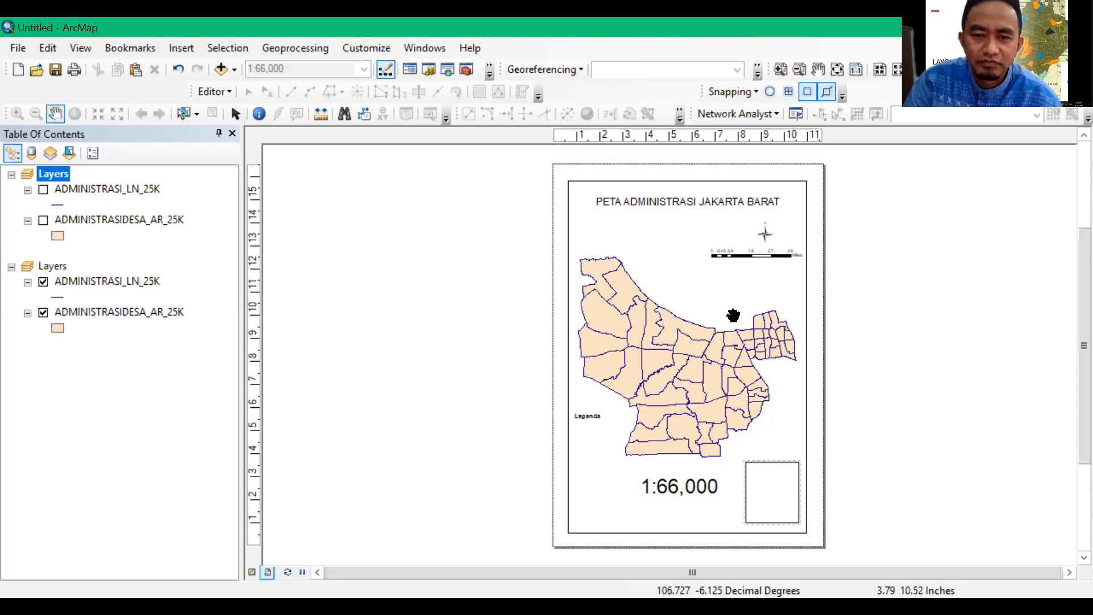
left_click(864, 291)
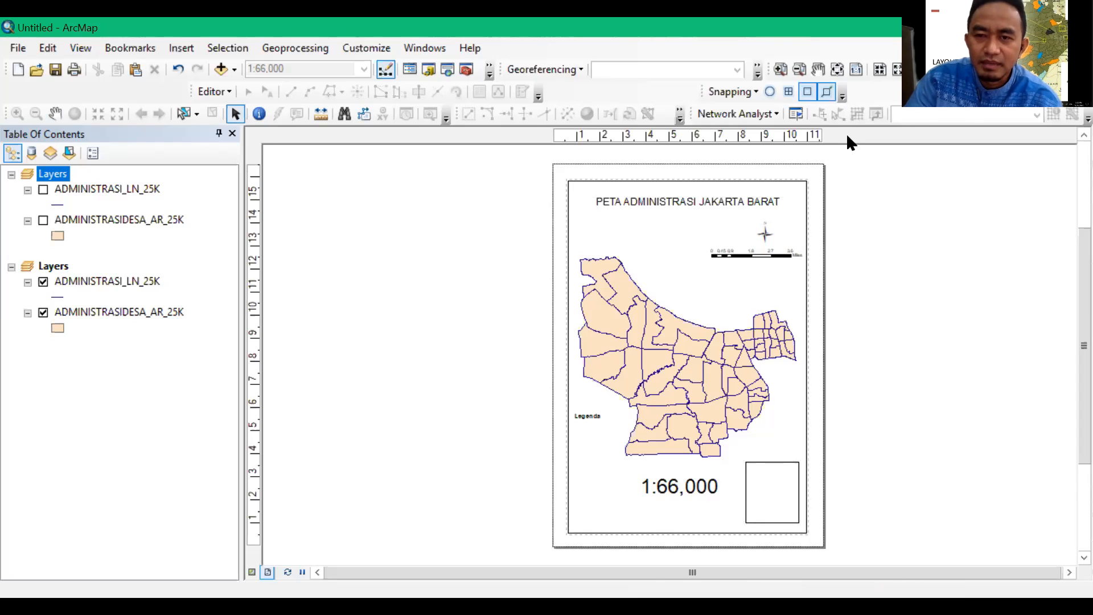
left_click(837, 68)
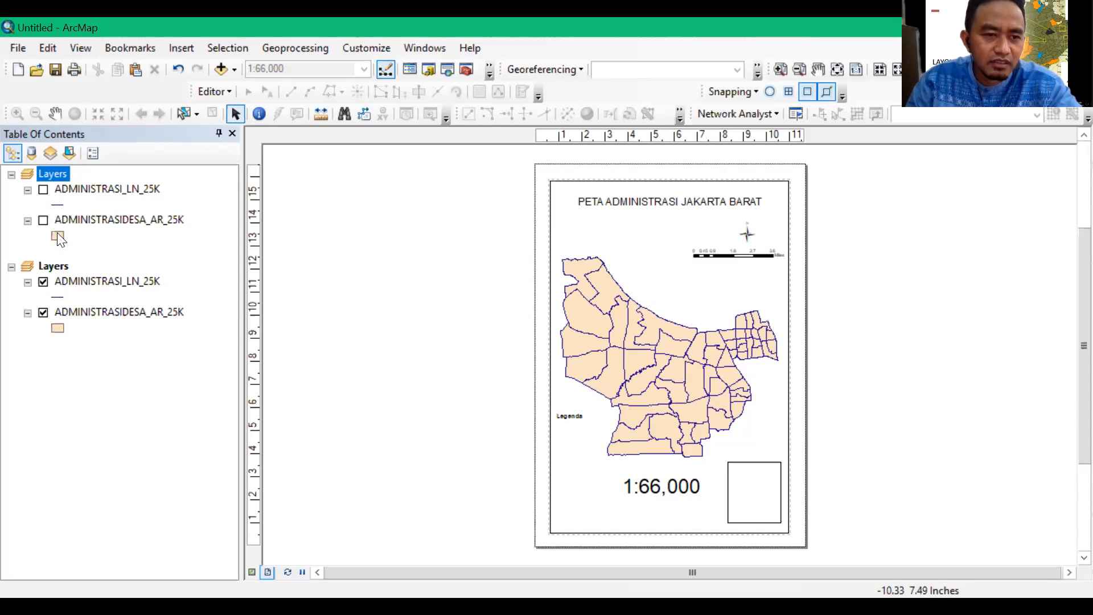
Rename the data frame of the small inset box to Indeks Peta, leaving both of its layers hidden
left_click(52, 171)
left_click(54, 172)
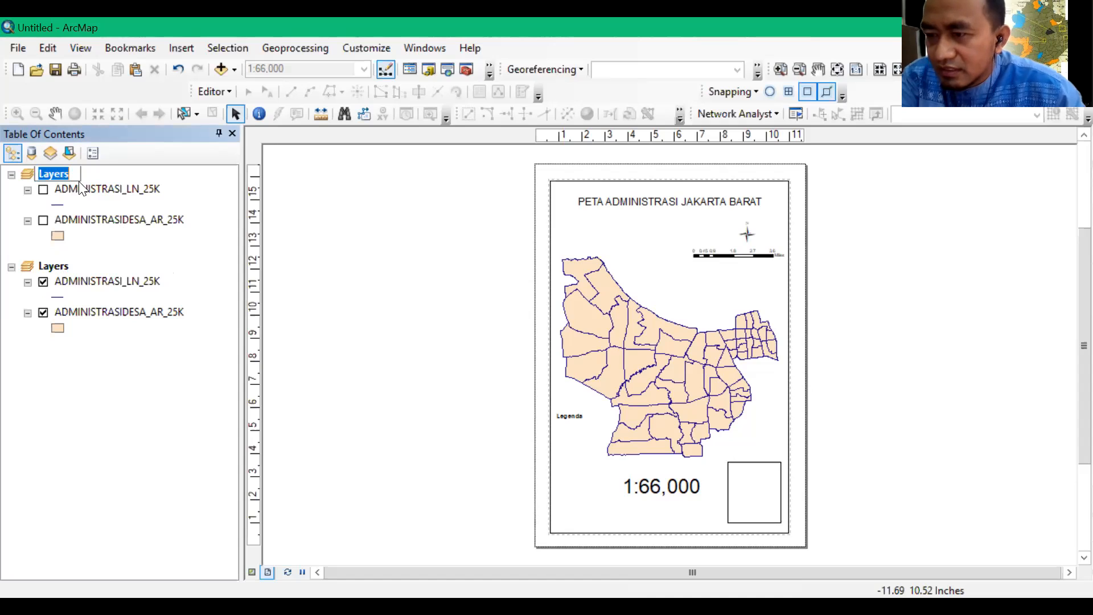
type("In")
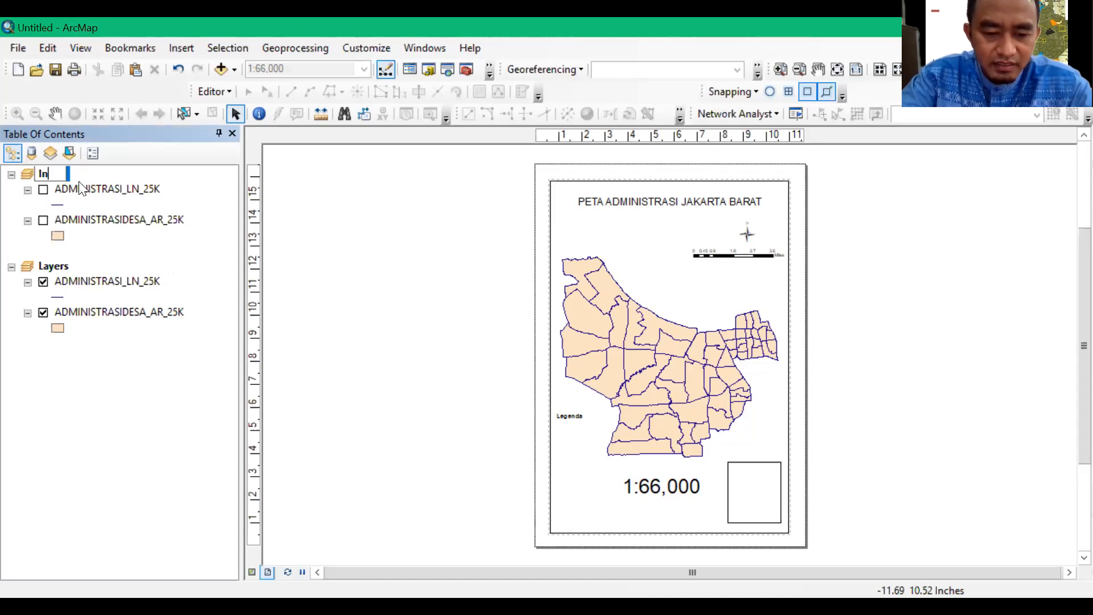
type("deks Peta")
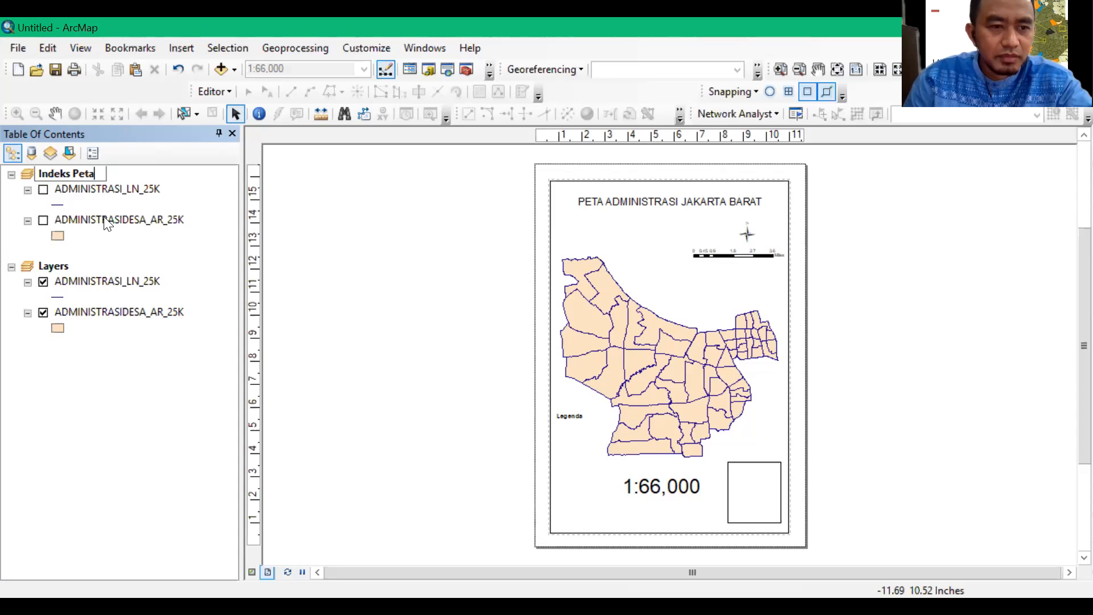
key("Return")
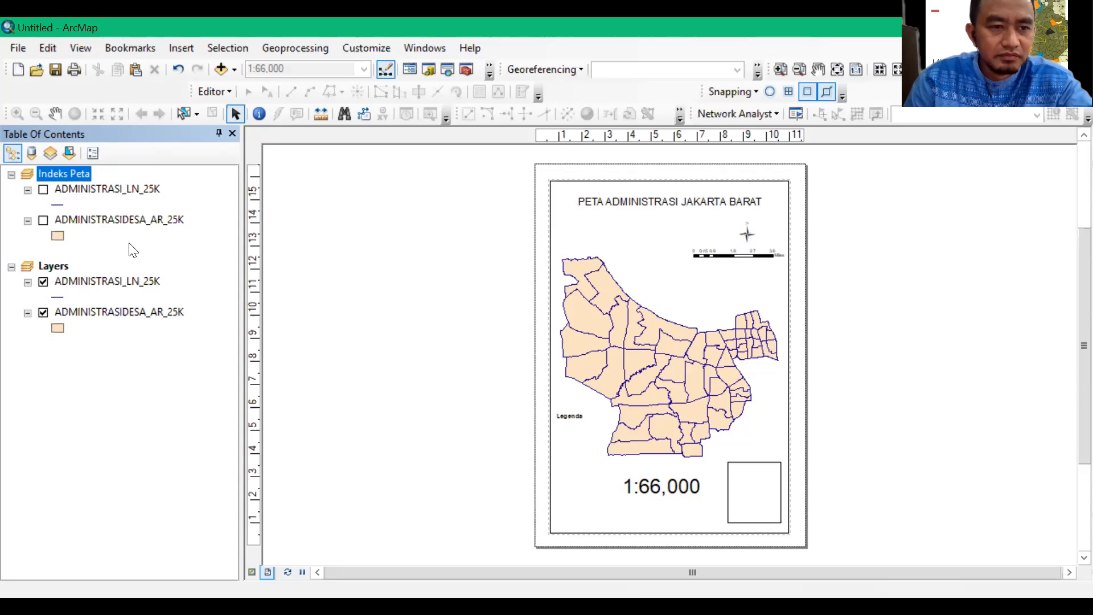
left_click(42, 190)
left_click(43, 191)
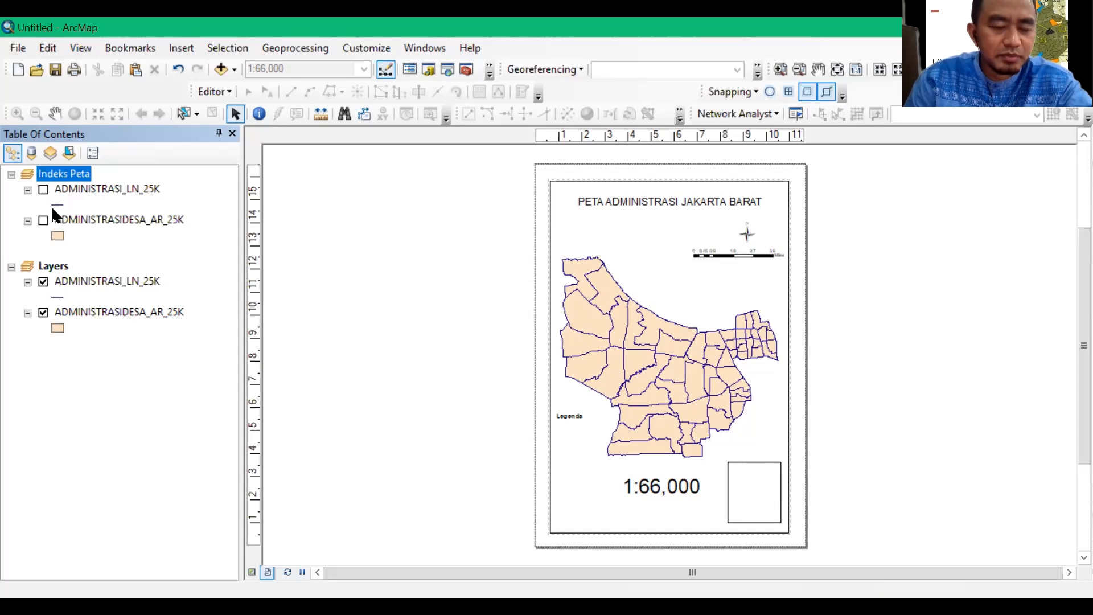
Rename the full-size map's data frame to Peta Utama
left_click(57, 265)
left_click(57, 265)
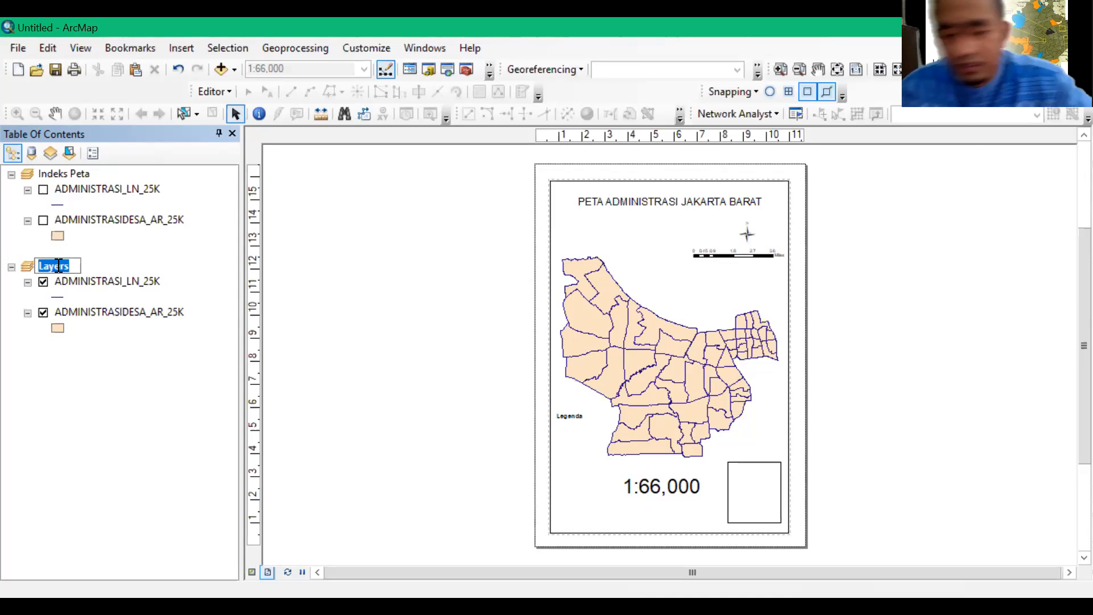
type("Peta")
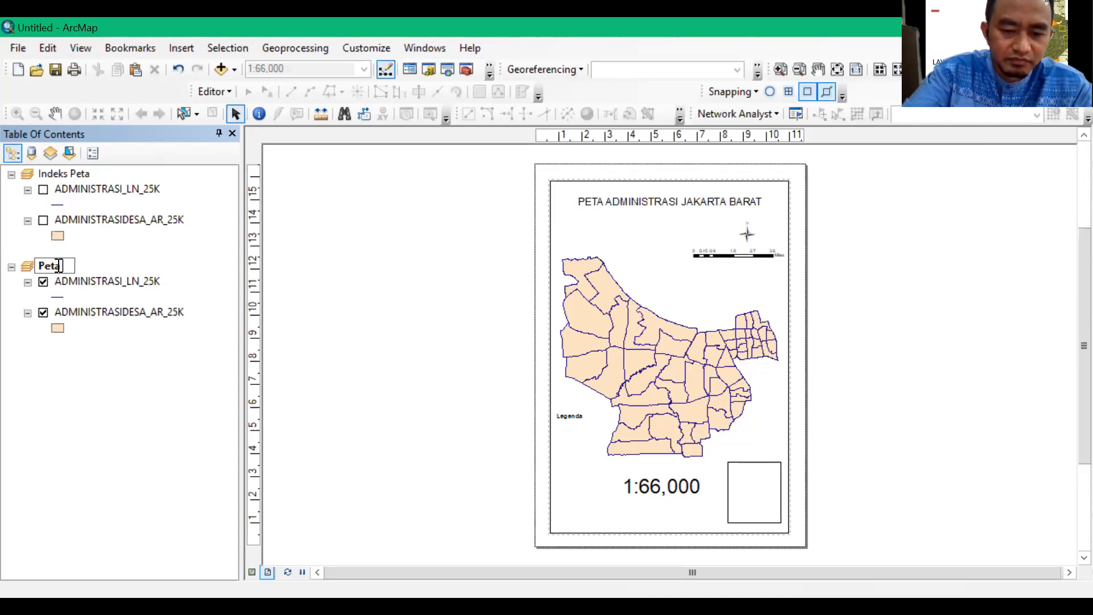
type(" Utama")
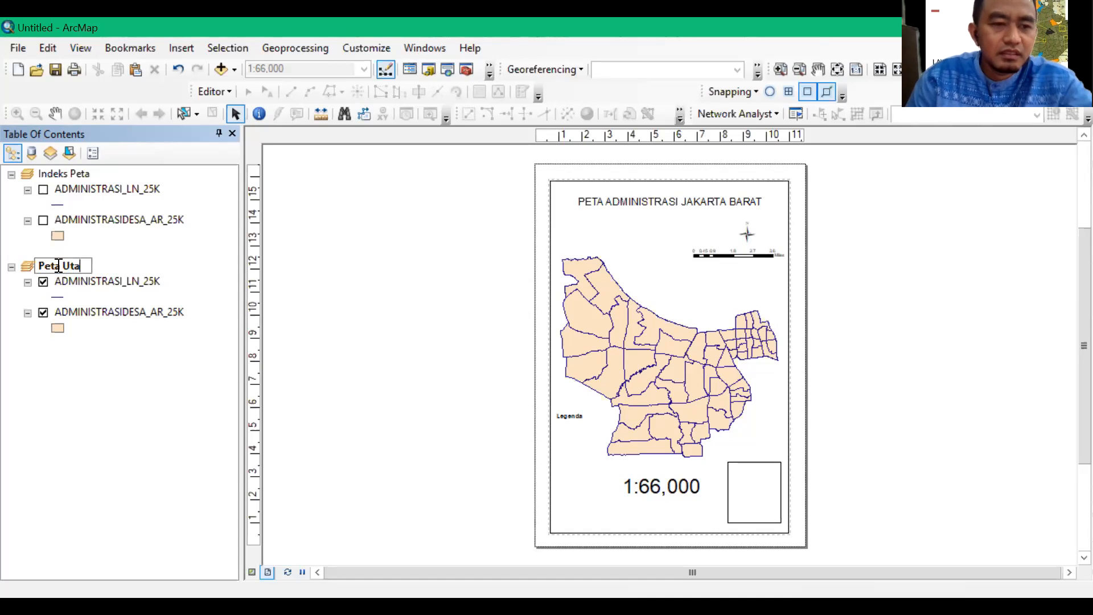
key("Return")
Switch the Peta Utama layers off and on again to check that they control the main map
left_click(43, 282)
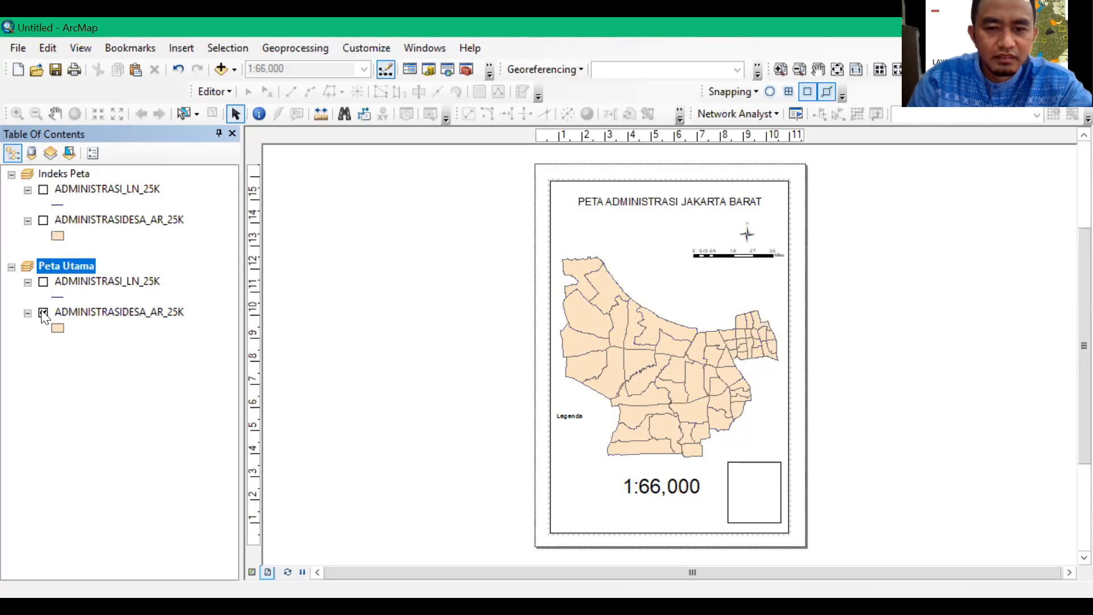
left_click(43, 311)
left_click(43, 311)
left_click(42, 281)
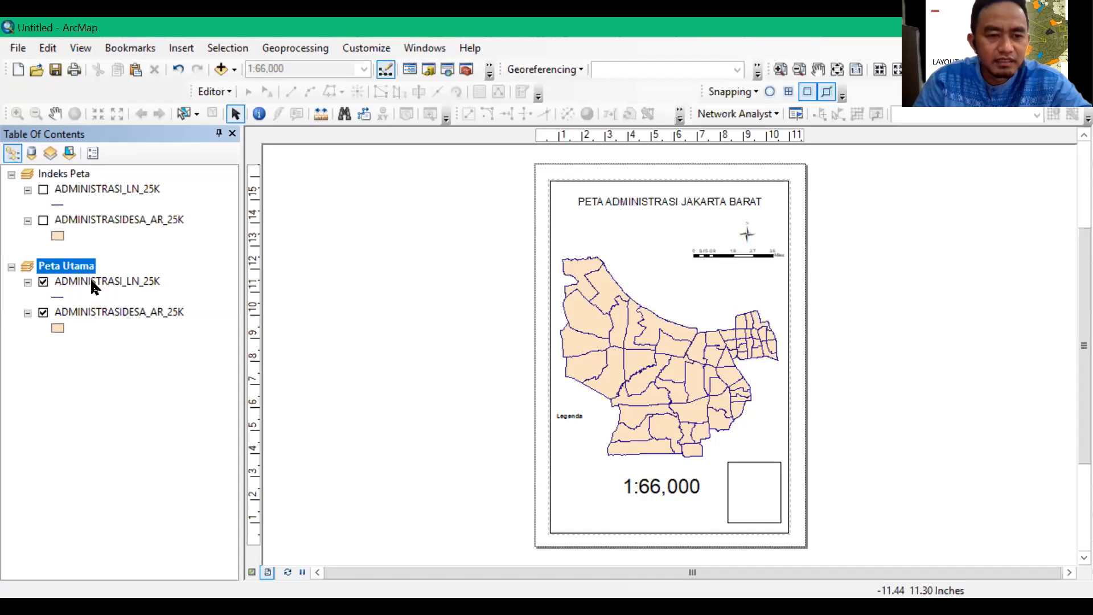
Examine the attribute table of Peta Utama's ADMINISTRASI_LN_25K boundary line layer to see its available fields
left_click(128, 278)
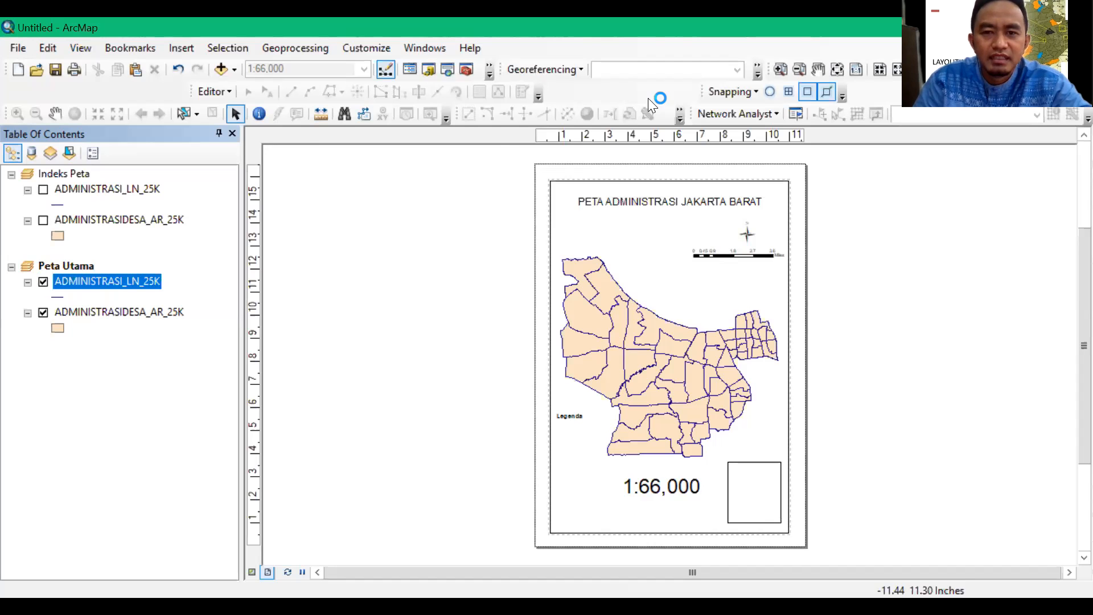
key("ctrl+t")
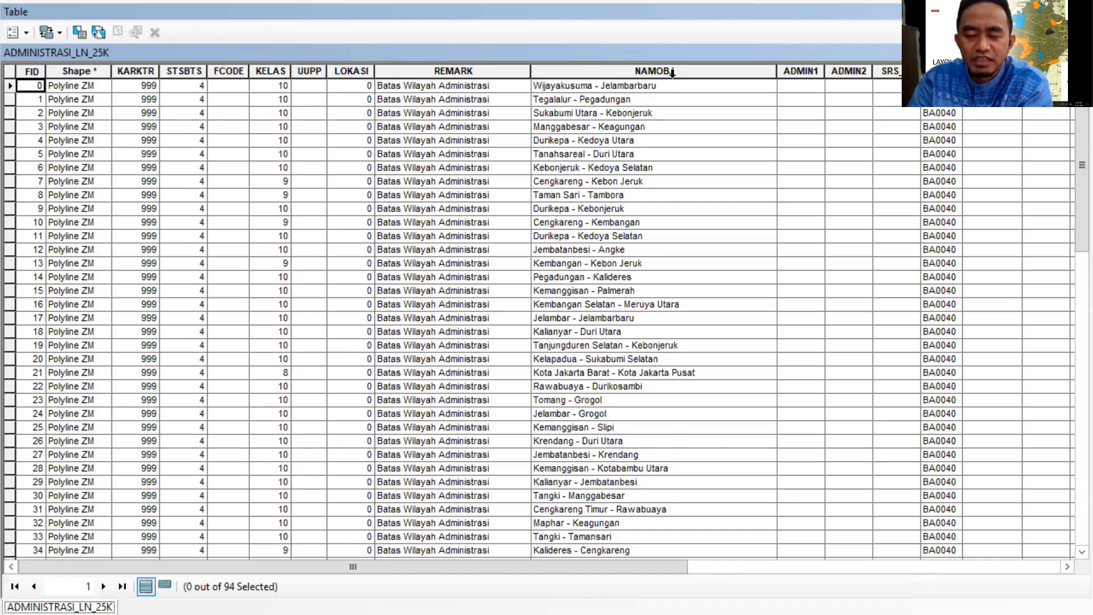
mouse_move(649, 569)
left_mouse_down()
mouse_move(1026, 567)
mouse_move(656, 566)
left_mouse_up()
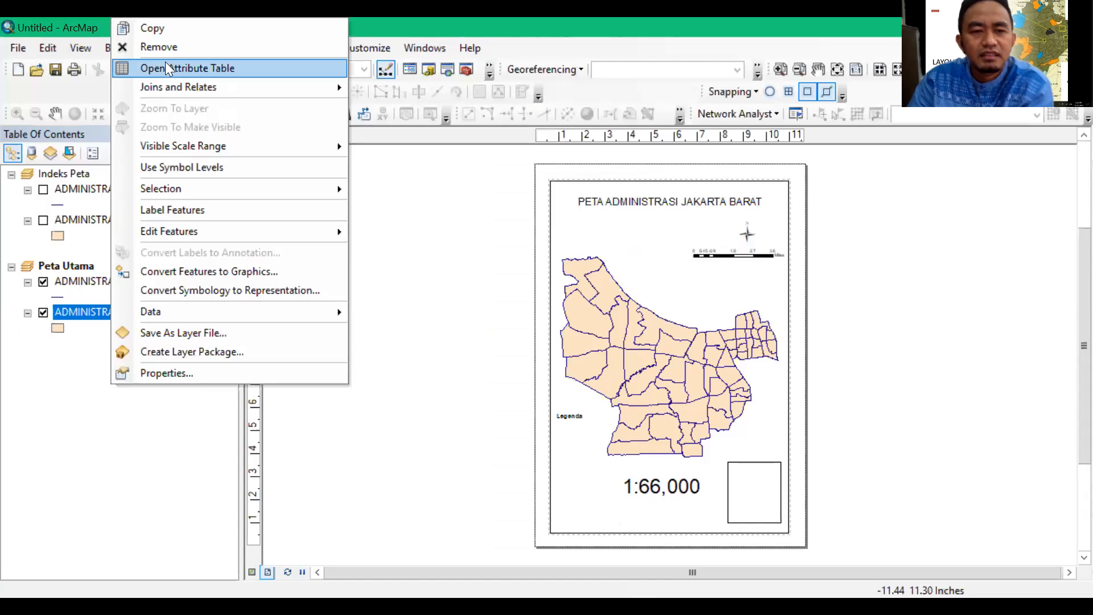
Examine the attribute table of Peta Utama's ADMINISTRASIDESA_AR_25K polygon layer across all of its name and code fields
left_click(216, 69)
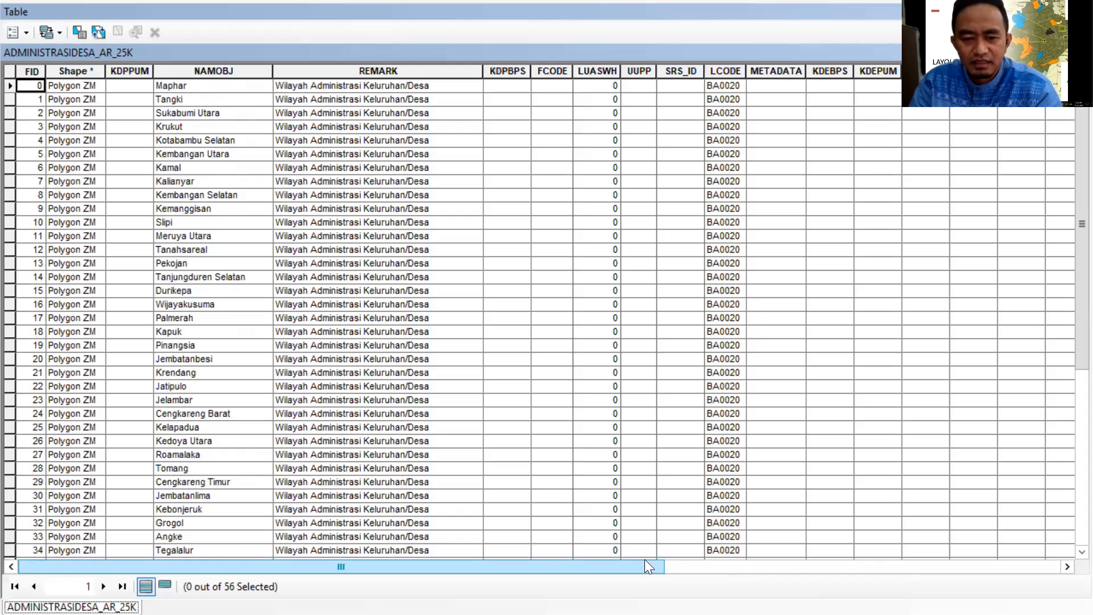
left_click(820, 573)
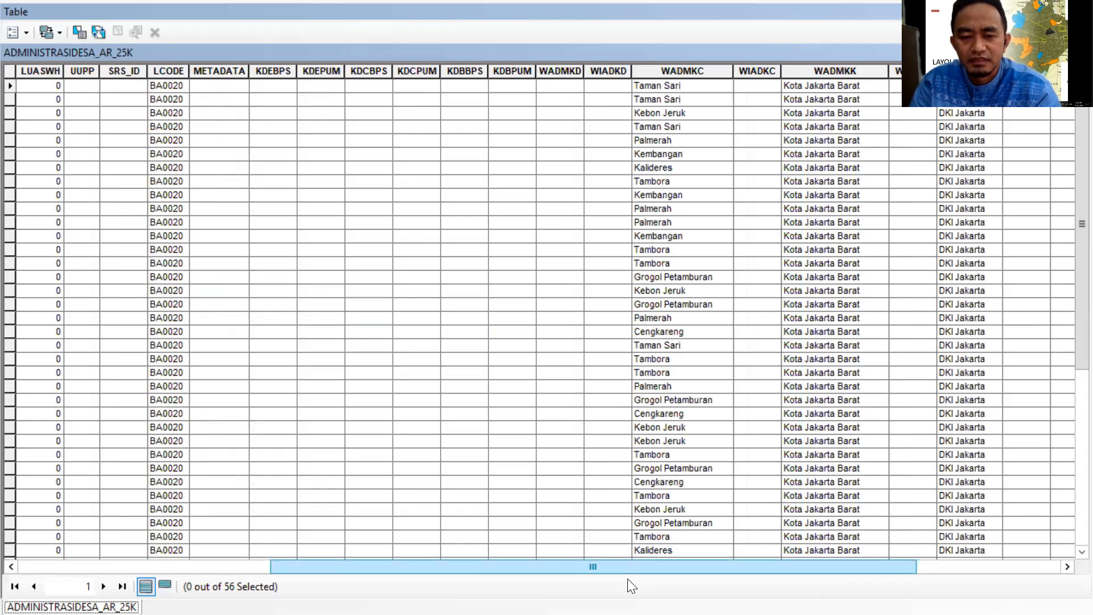
left_click_drag(593, 567, 340, 568)
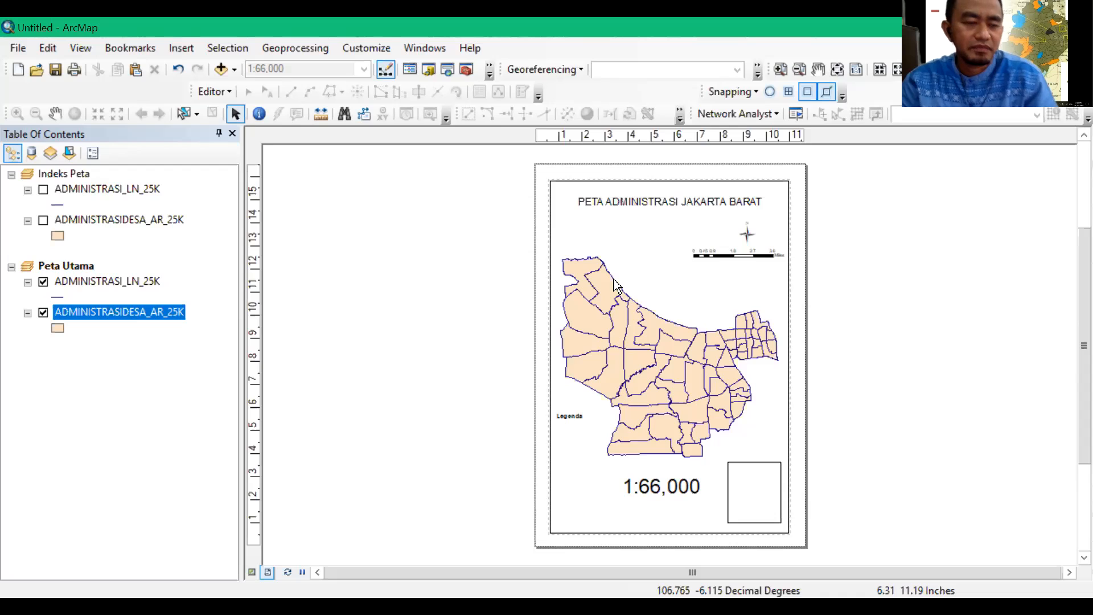
Set the symbology of Peta Utama's ADMINISTRASI_LN_25K layer to unique values of the LCODE field and add all values
left_click(109, 283)
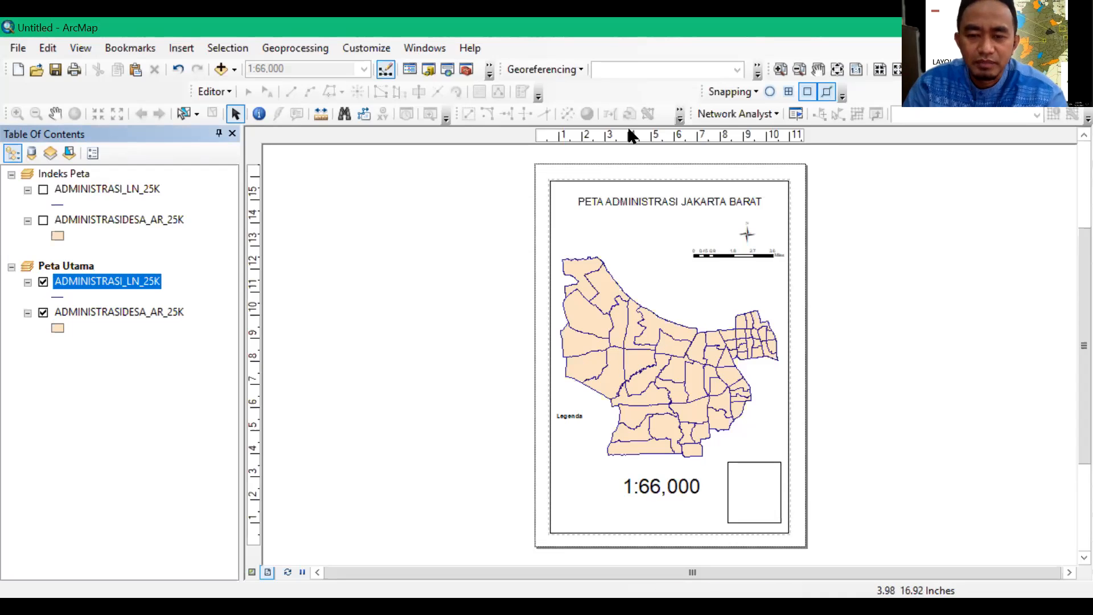
right_click(108, 282)
left_click(193, 583)
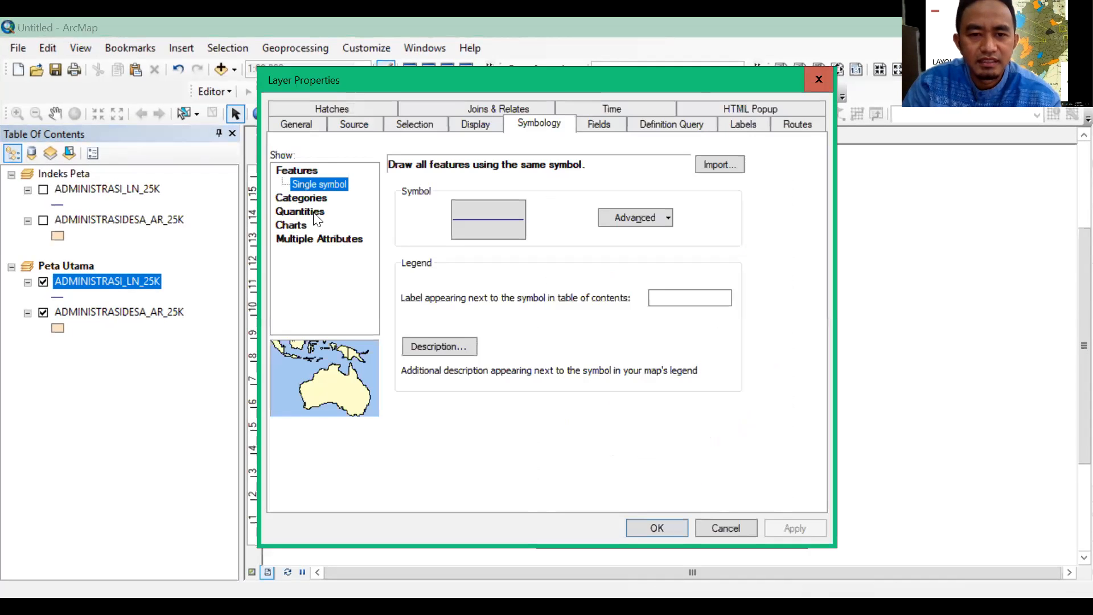
left_click(302, 197)
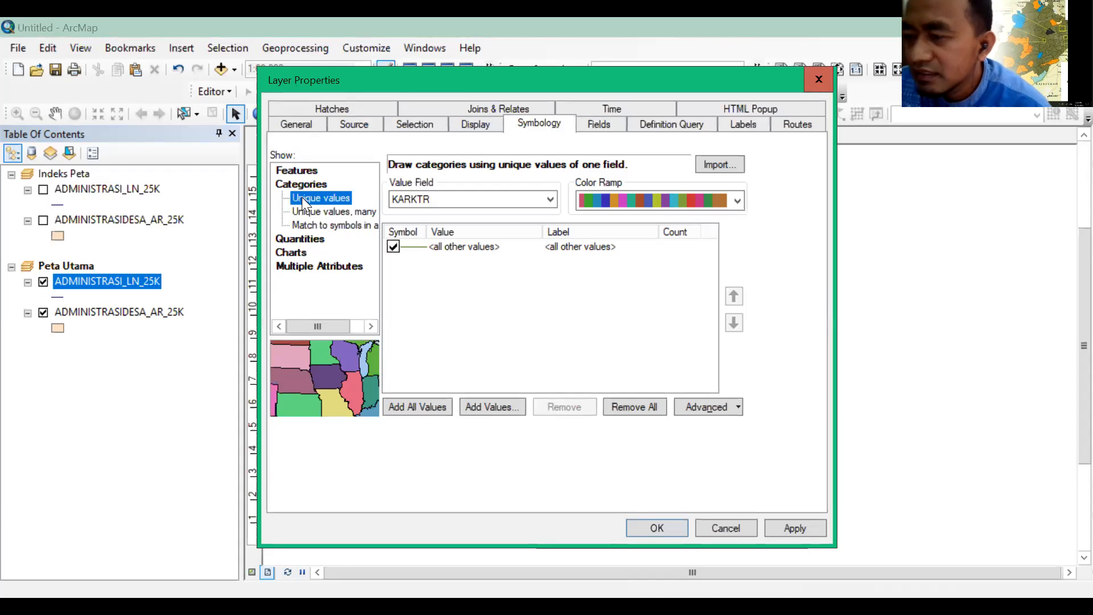
left_click(551, 201)
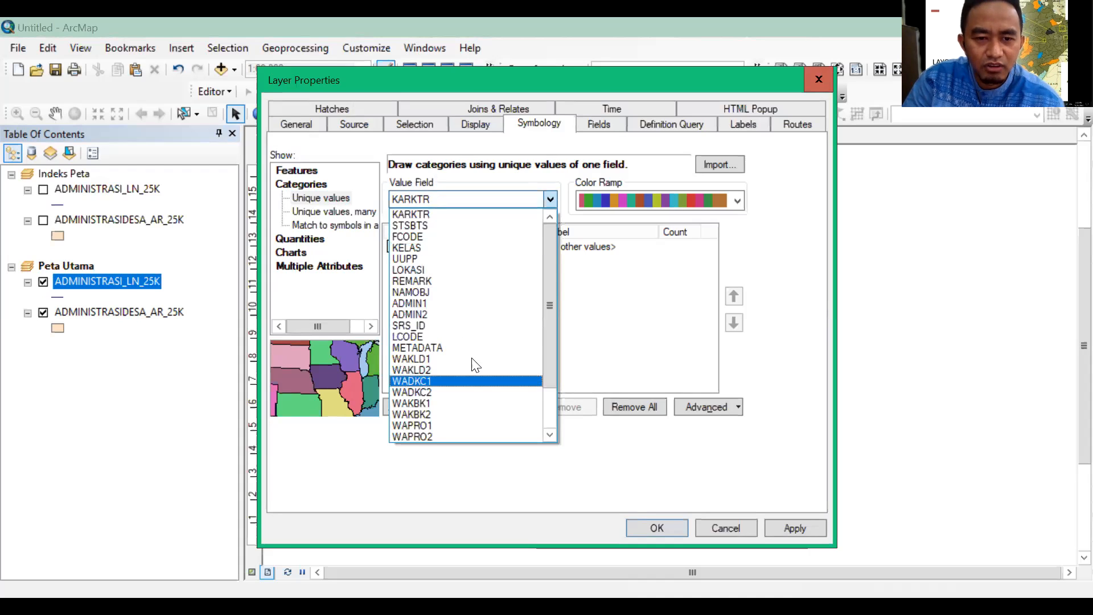
left_click(477, 336)
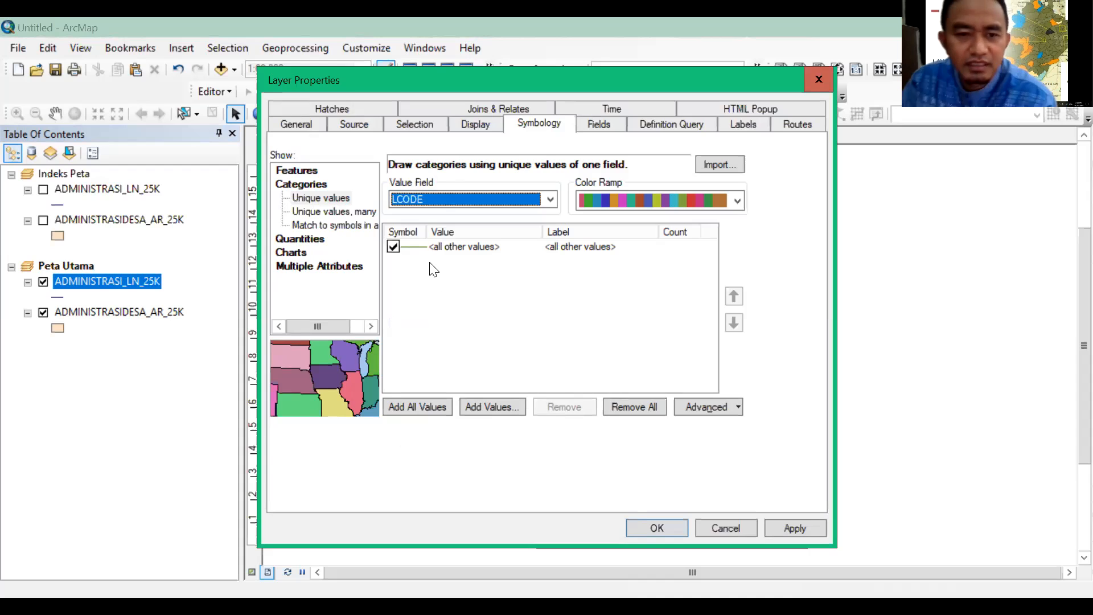
left_click(438, 408)
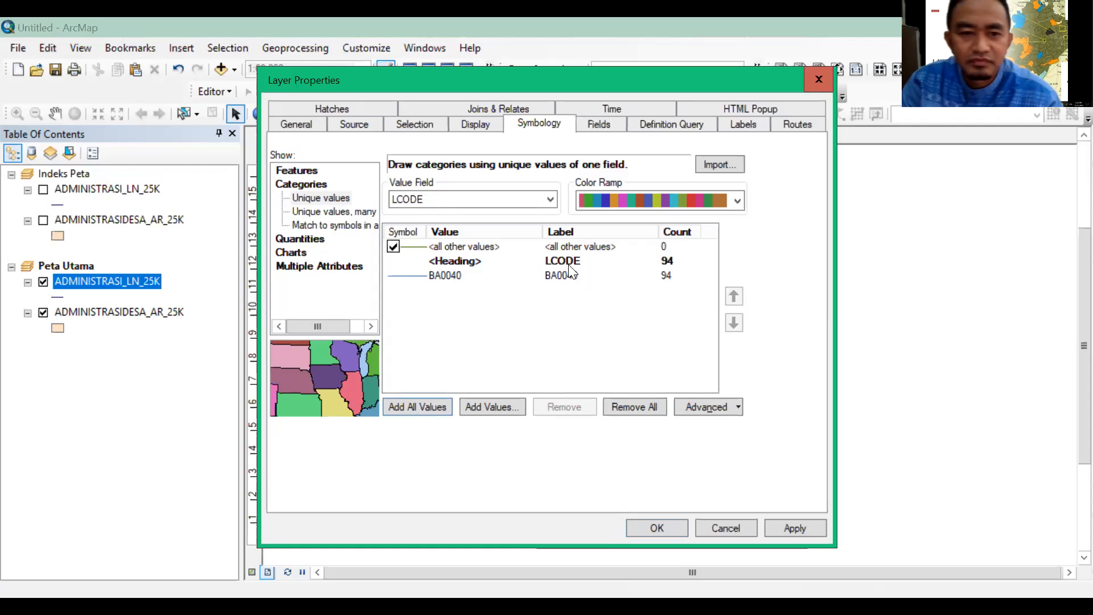
Assign the Boundary, City line symbol to the BA0040 category and apply the symbology to the layer
left_click(410, 277)
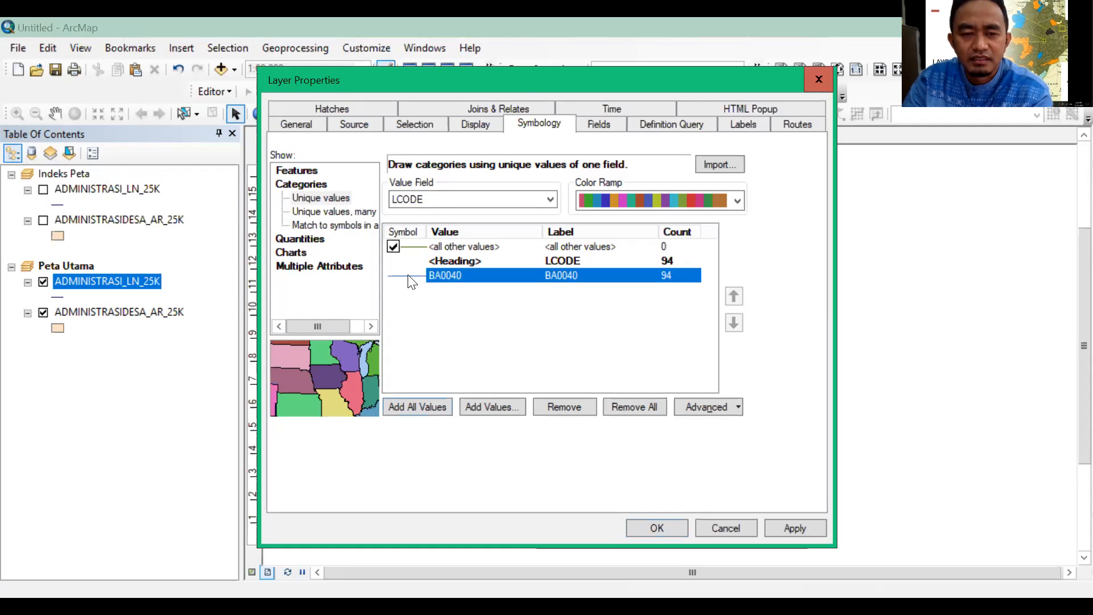
double_click(408, 276)
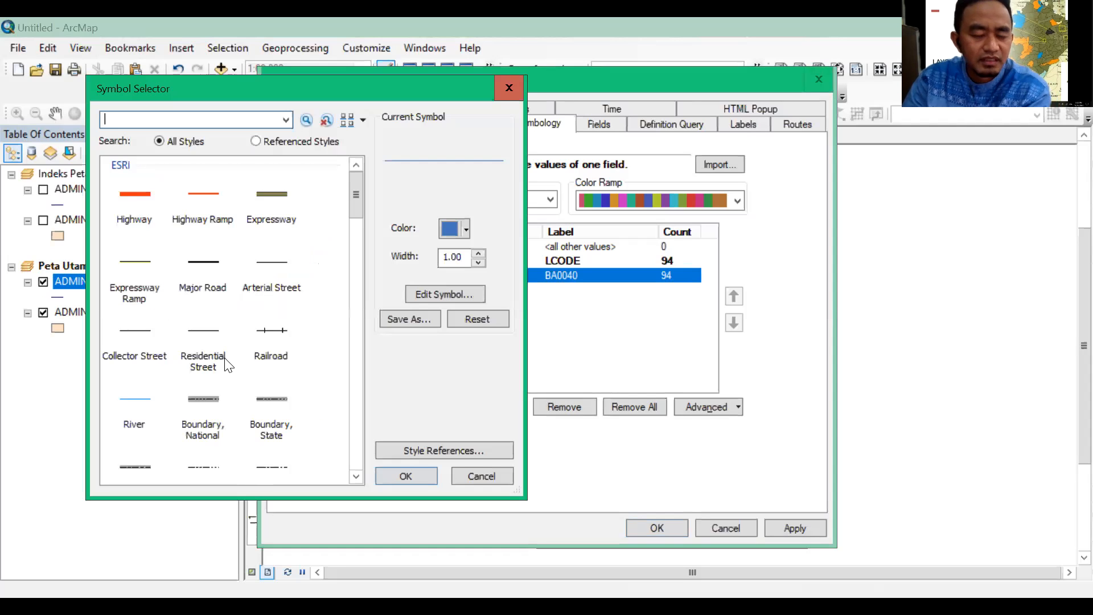
scroll(228, 364, "down", 1)
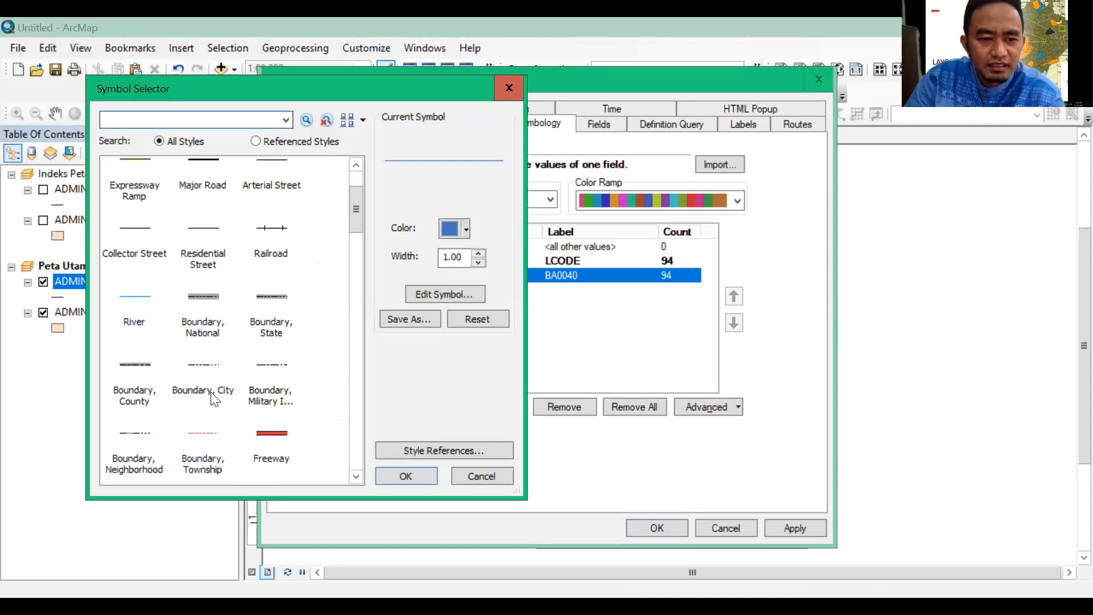
left_click(327, 432)
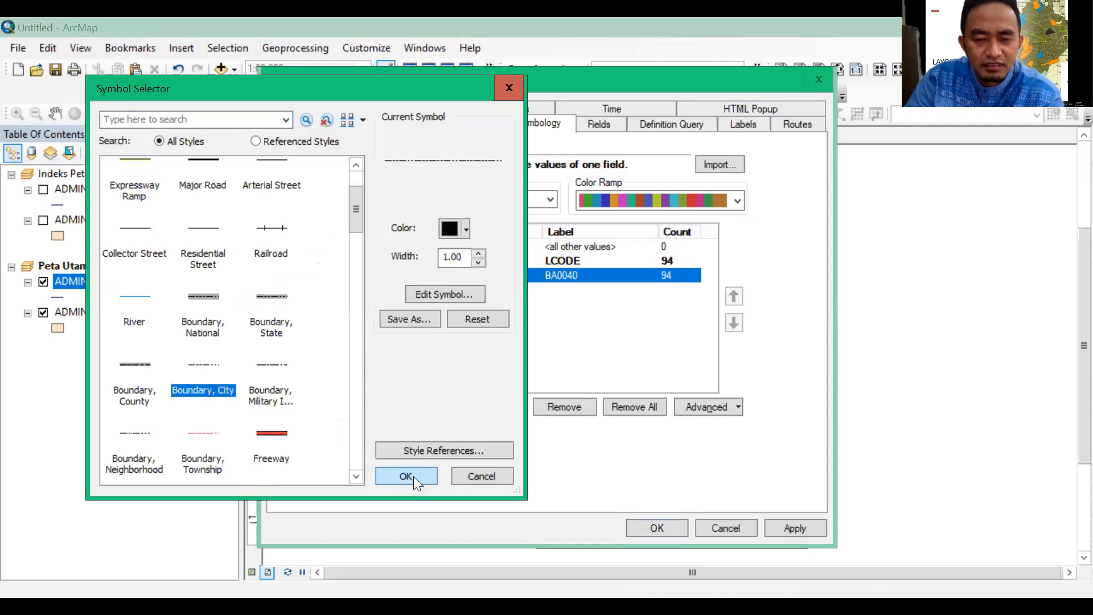
key("Return")
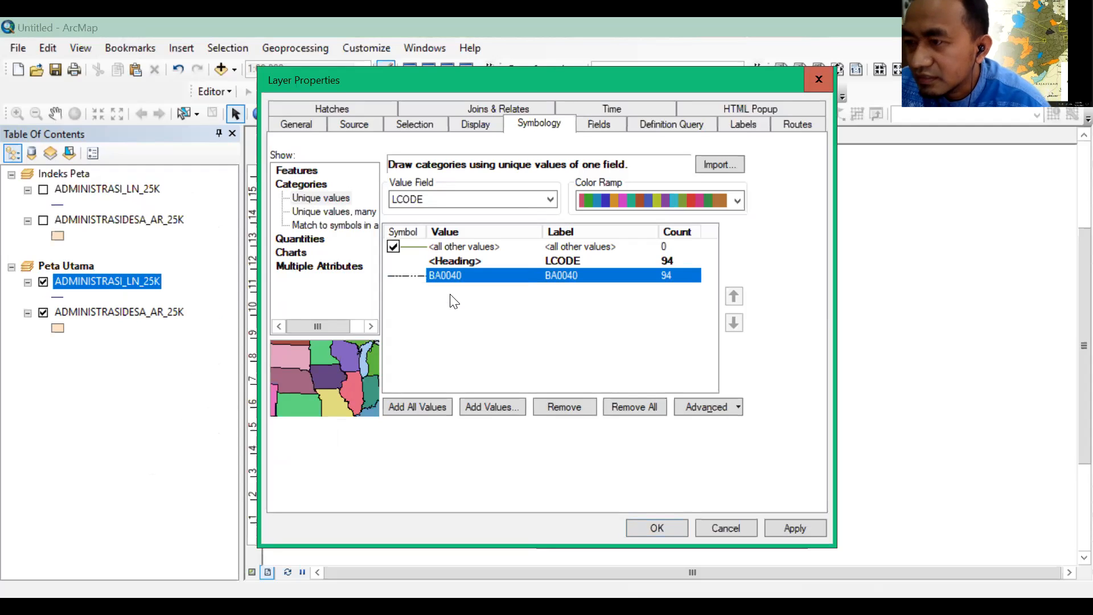
left_click(653, 528)
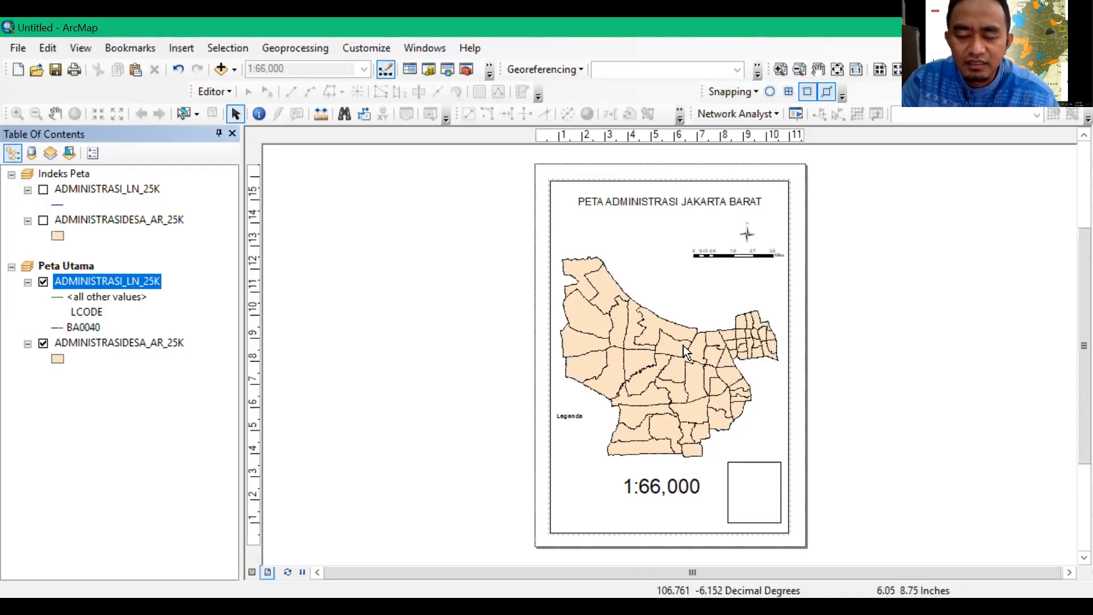
Send the main map's data frame one level backward in the layout's drawing order
right_click(773, 186)
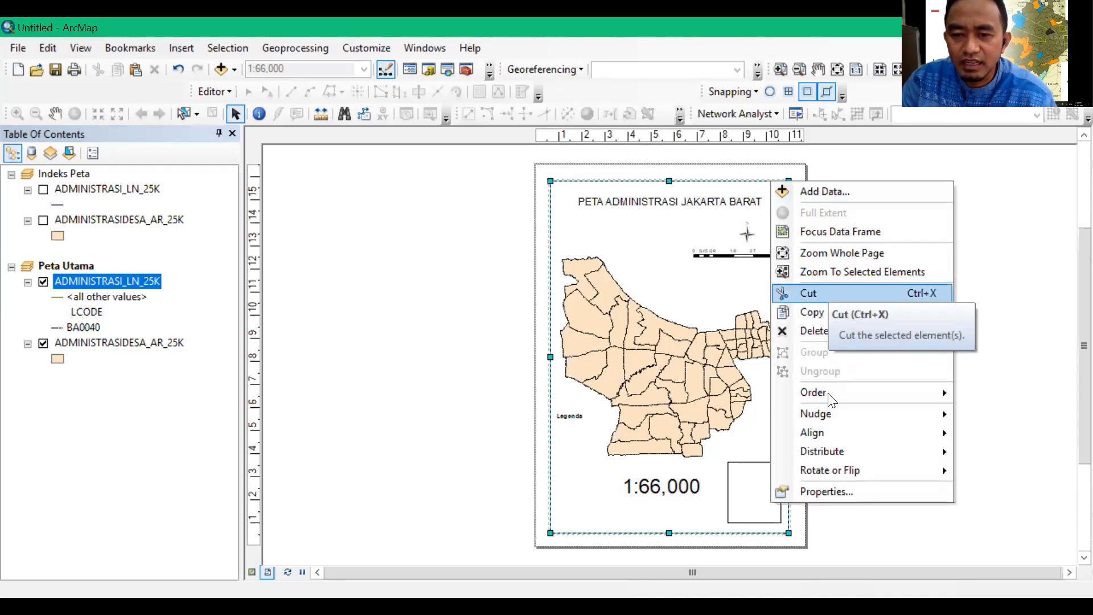
mouse_move(820, 391)
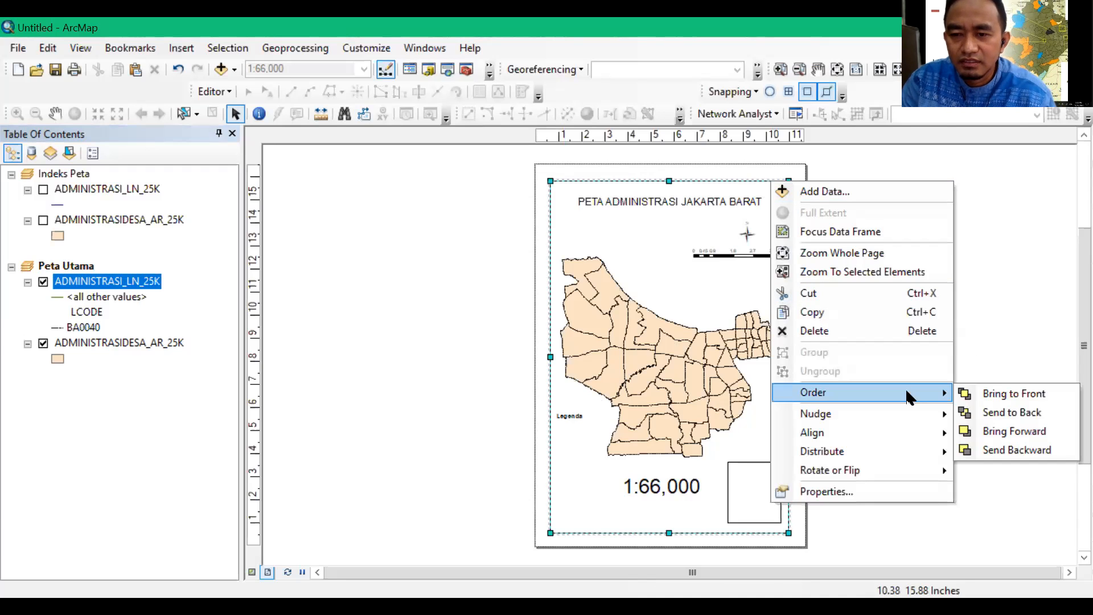
left_click(1001, 449)
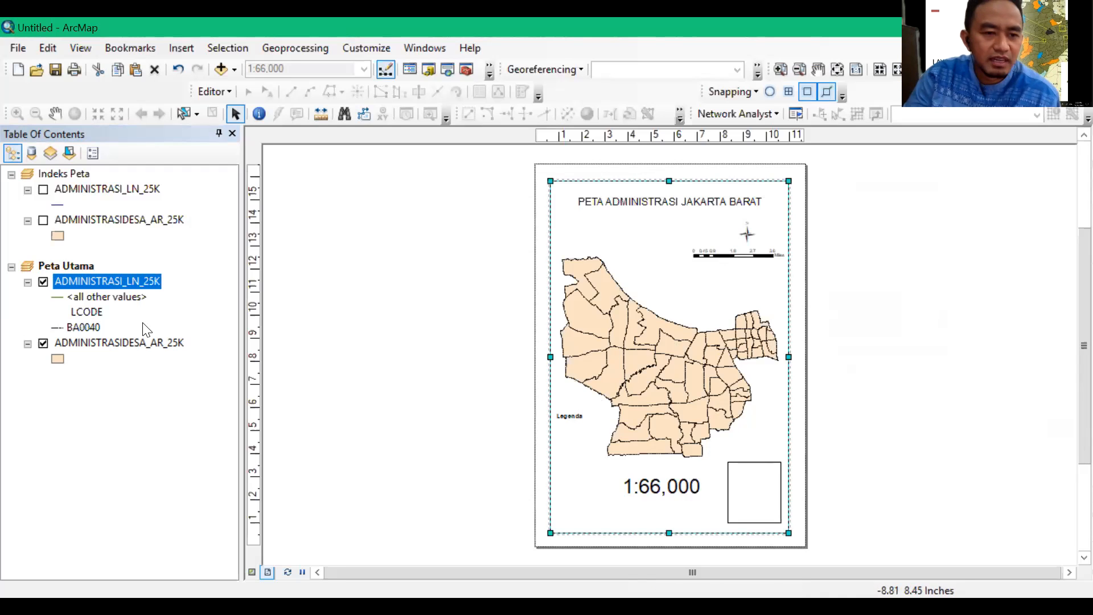
Set the symbology of Peta Utama's ADMINISTRASIDESA_AR_25K layer to unique values of the NAMOBJ field and add all values
left_click(124, 343)
right_click(123, 341)
left_click(167, 373)
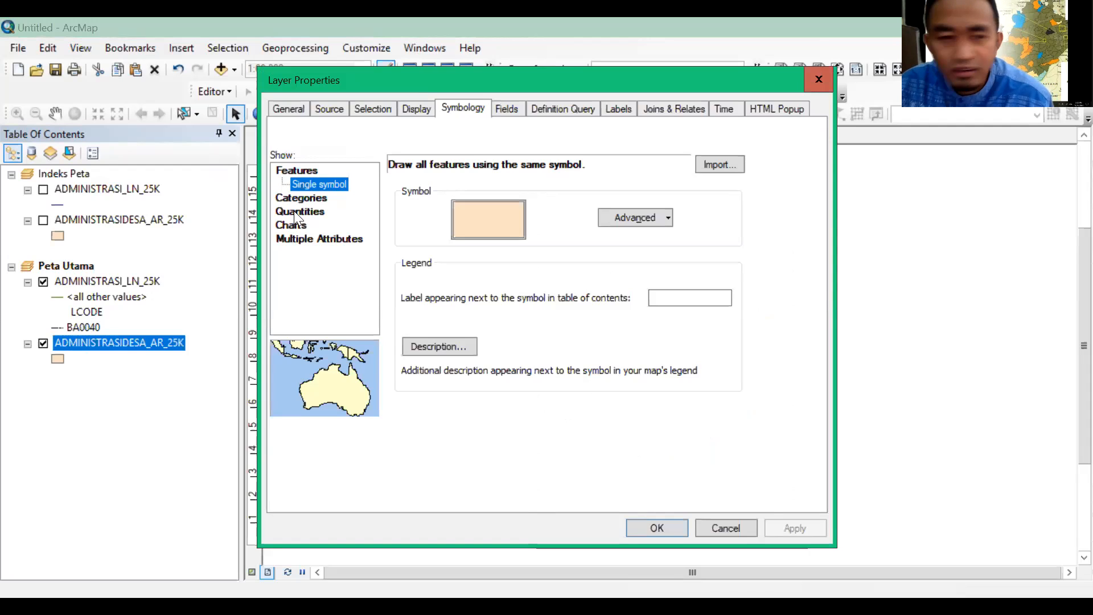
left_click(307, 197)
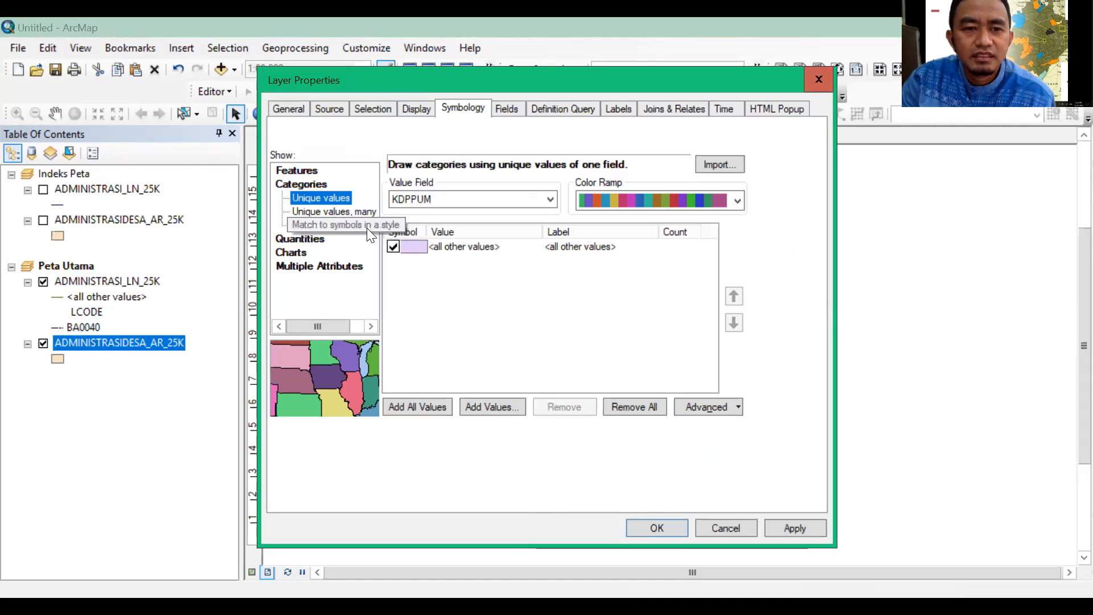
left_click(550, 200)
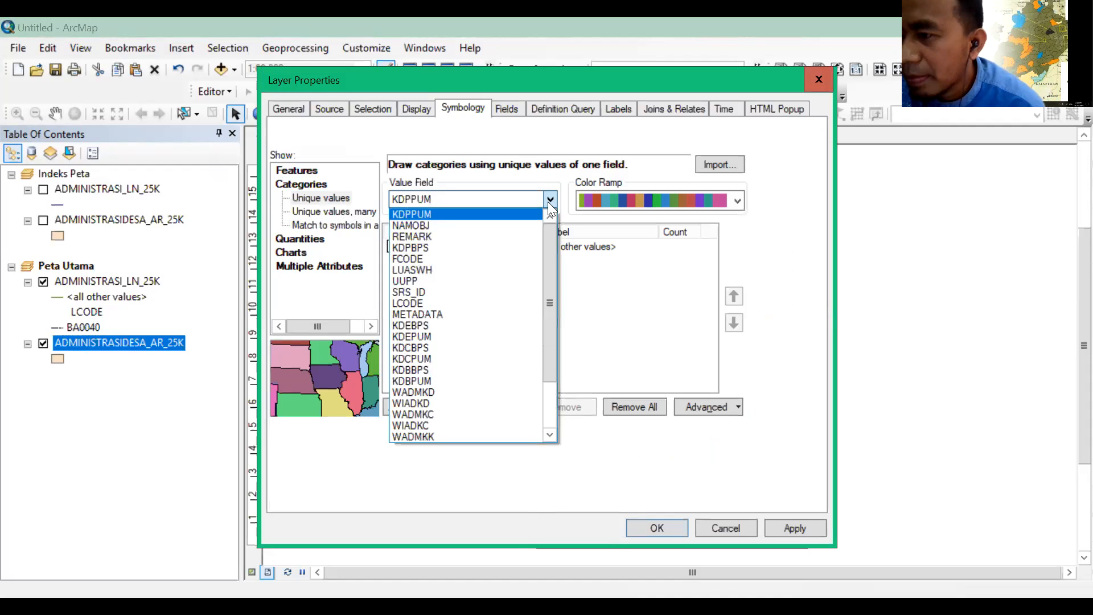
left_click(501, 225)
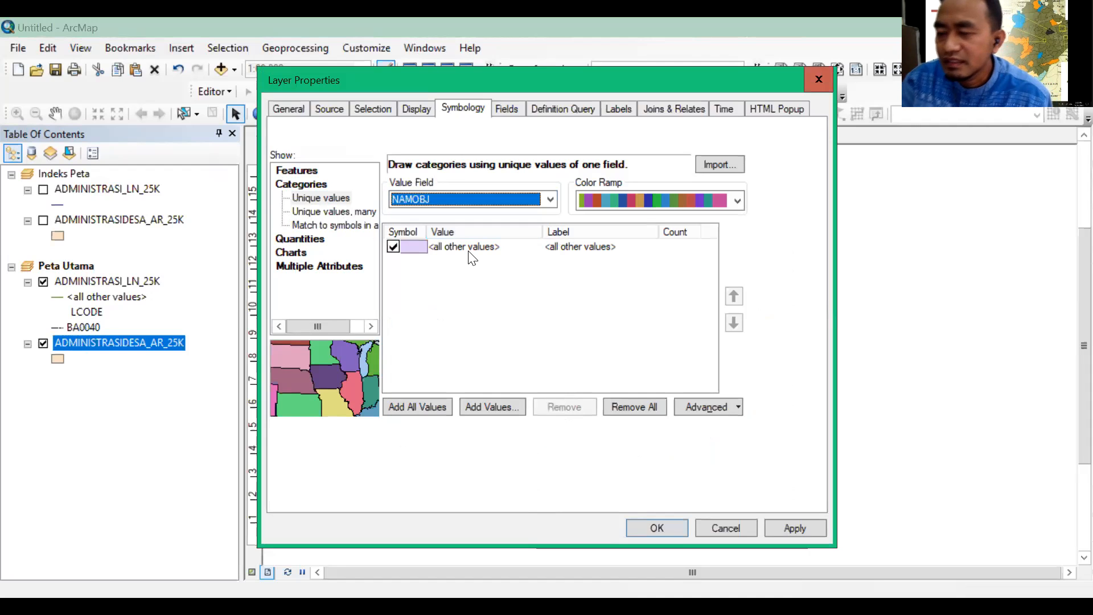
left_click(393, 408)
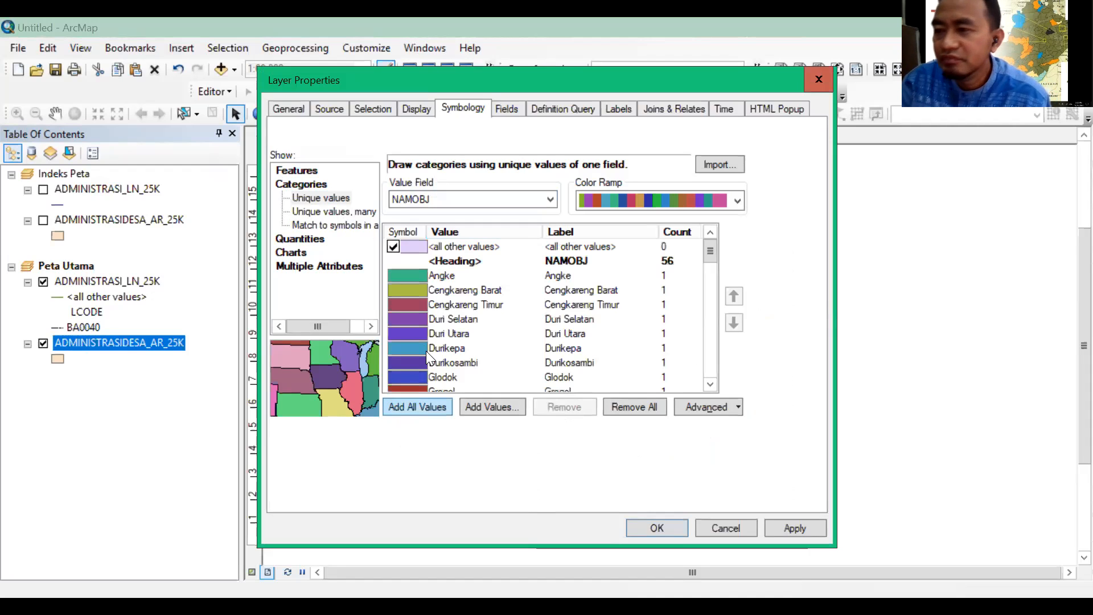
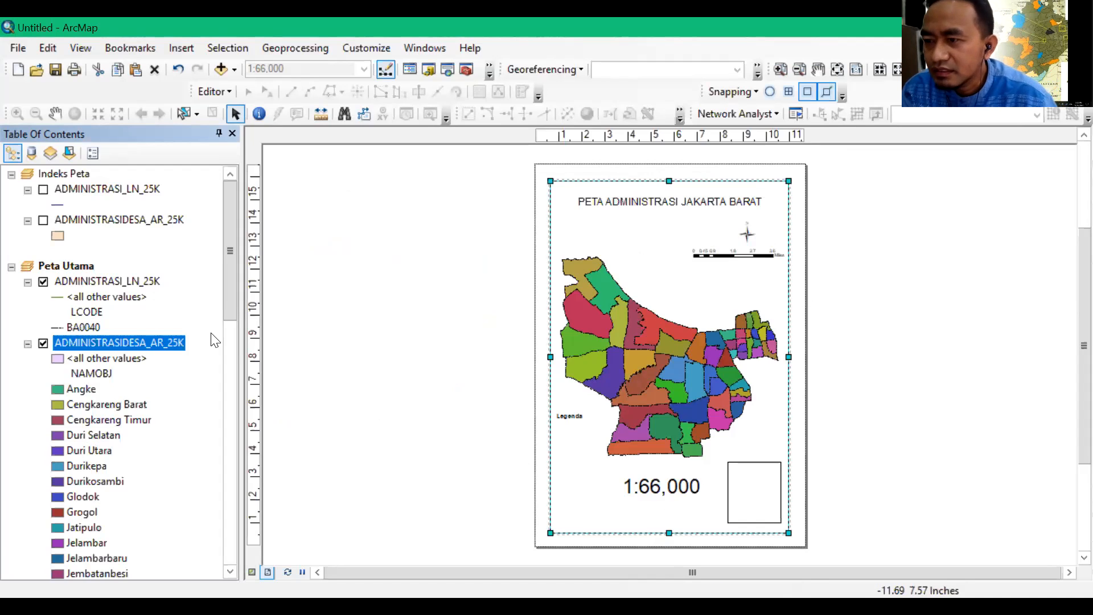
Insert a legend titled Legenda for ADMINISTRASI_LN_25K and ADMINISTRASIDESA_AR_25K with default frame, patch and spacing settings, and move it beside the page
left_click(189, 48)
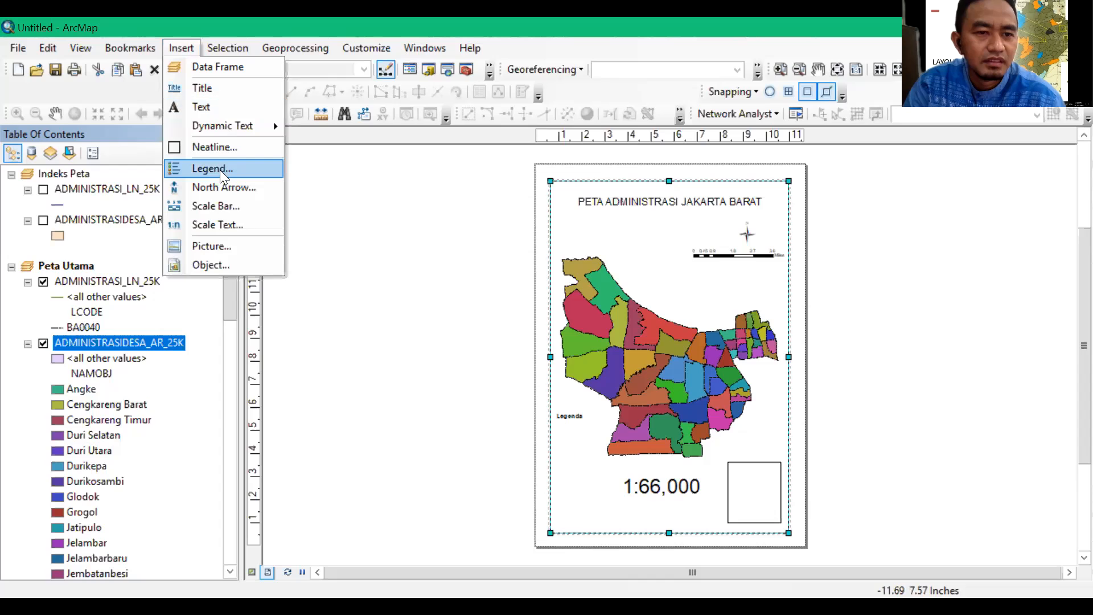
left_click(212, 169)
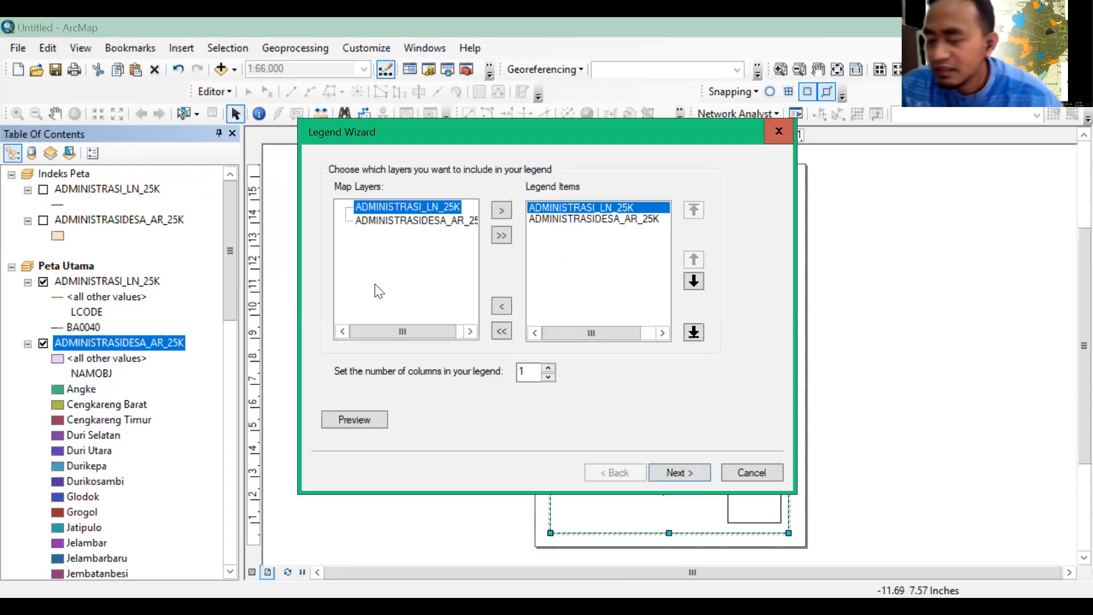
left_click(683, 471)
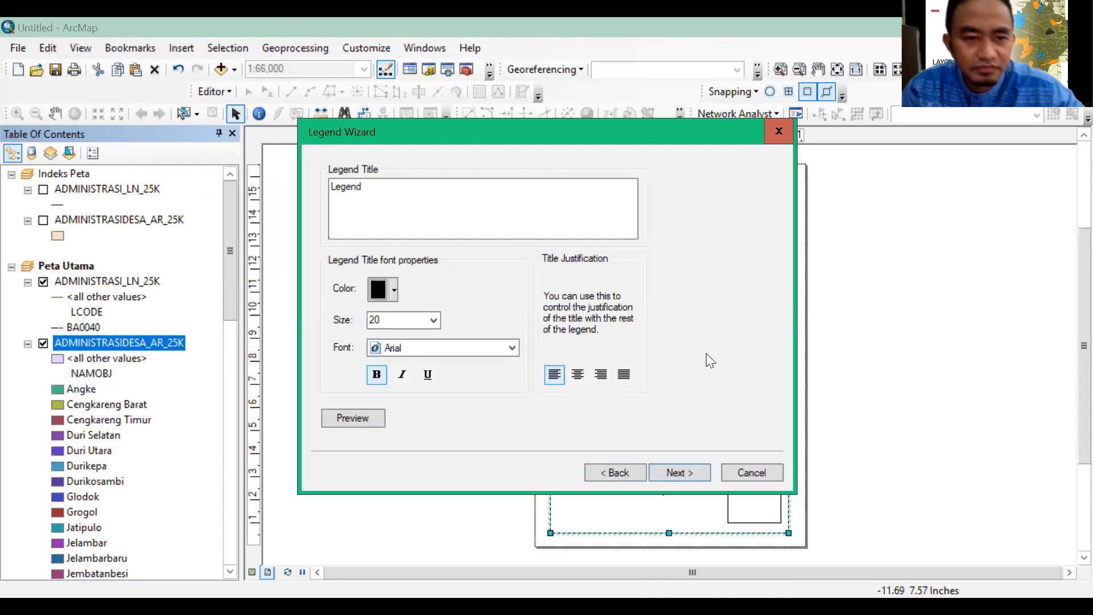
left_click(373, 193)
type("a")
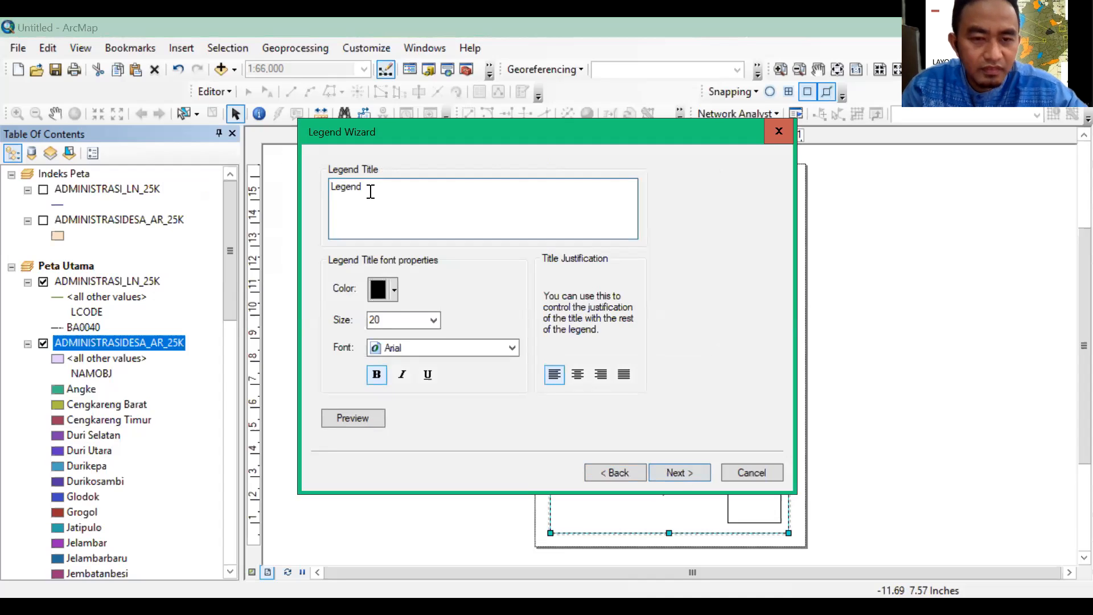
left_click(673, 477)
left_click(673, 477)
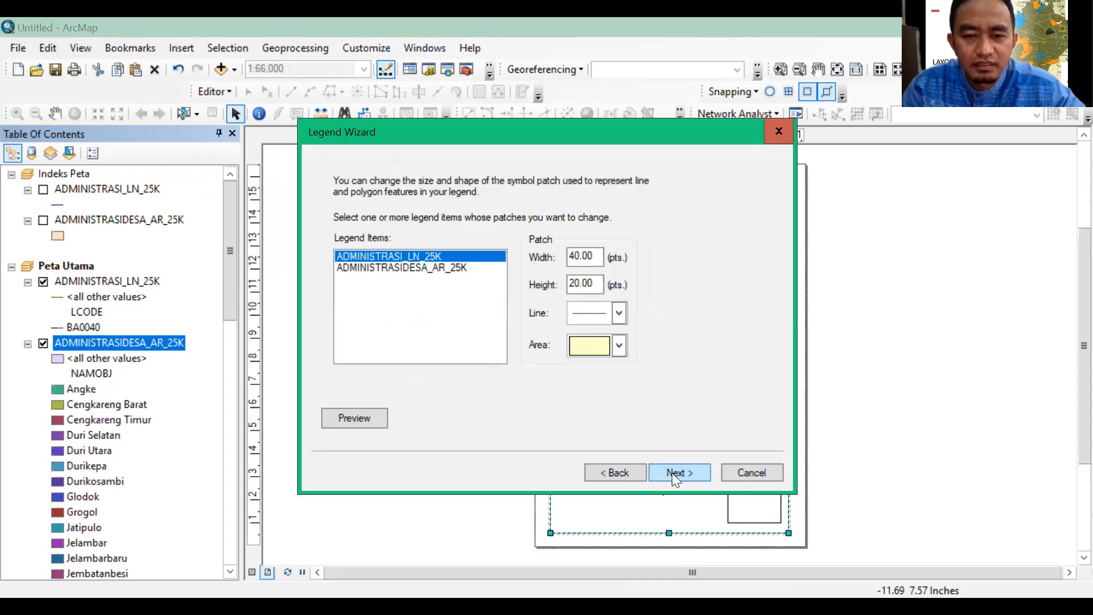
left_click(672, 475)
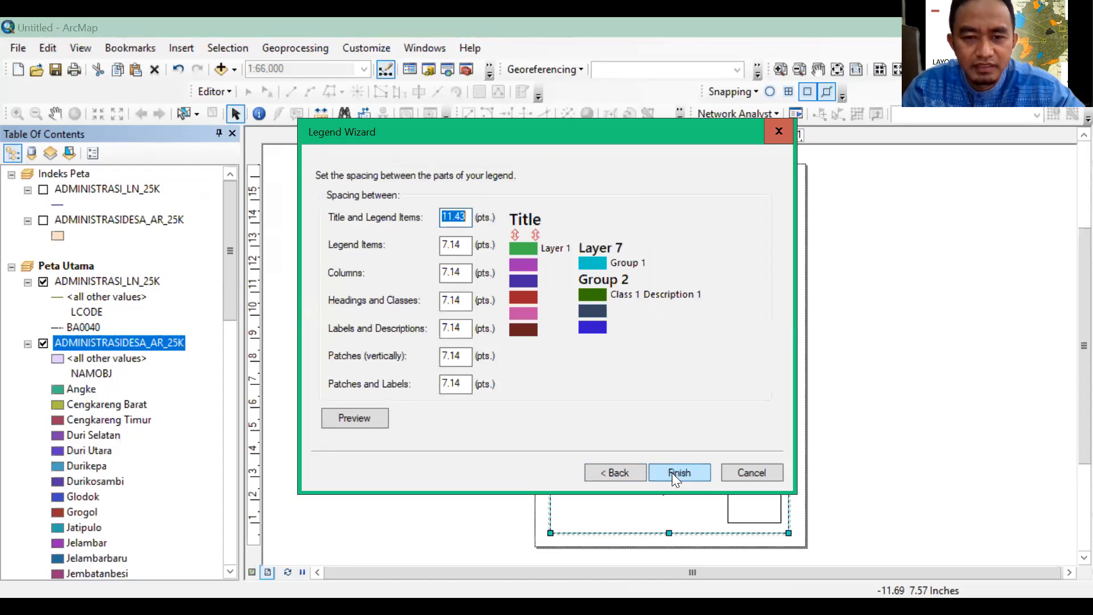
left_click(672, 472)
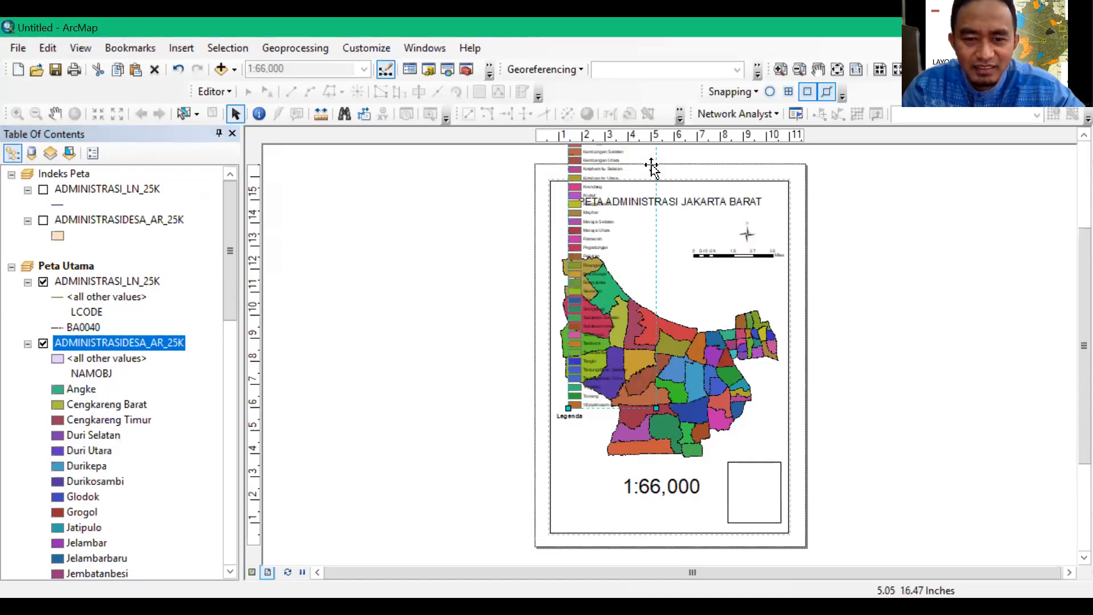
left_click_drag(651, 166, 516, 215)
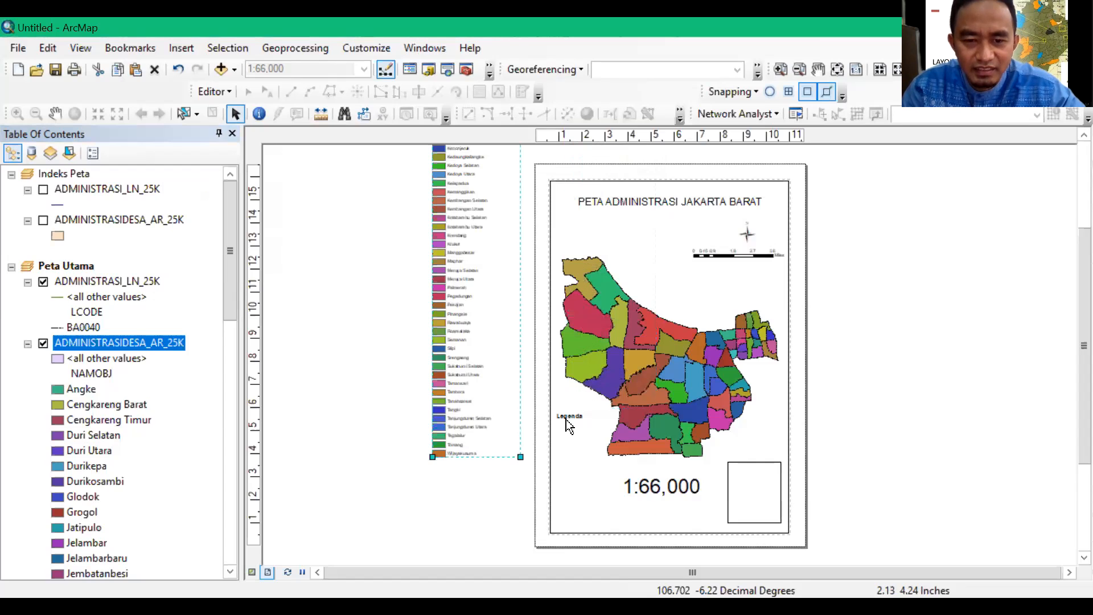
left_click(570, 419)
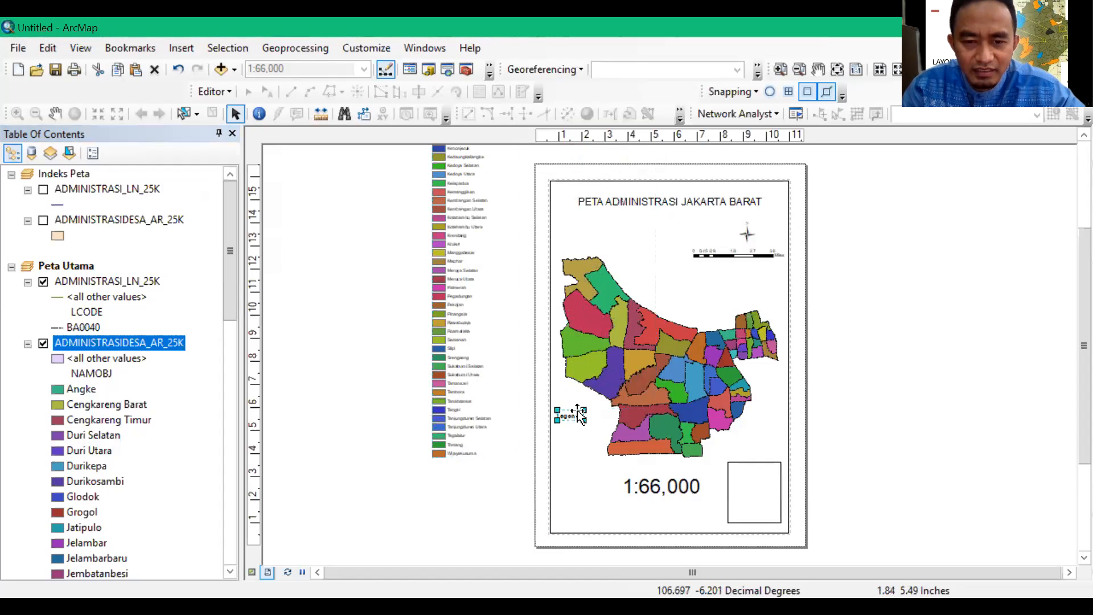
left_click(574, 416)
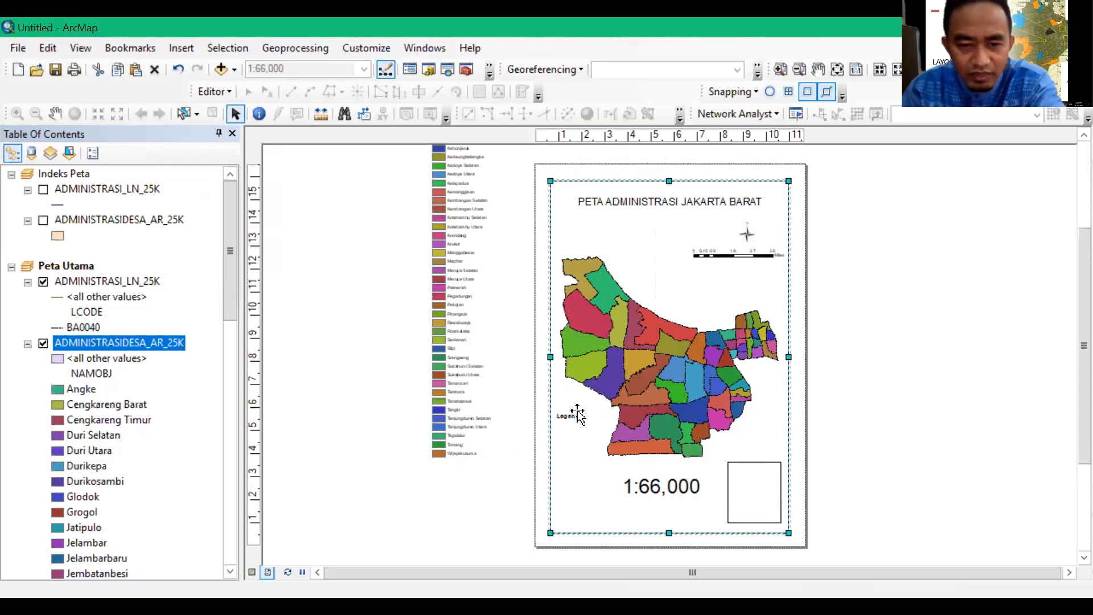
left_click(575, 416)
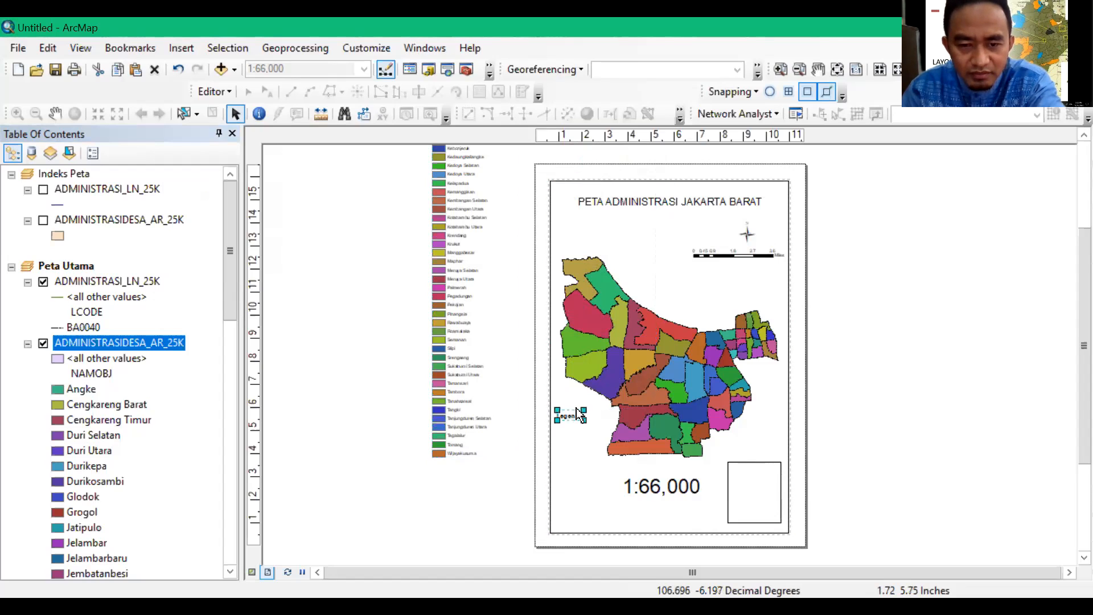
key("ctrl+a")
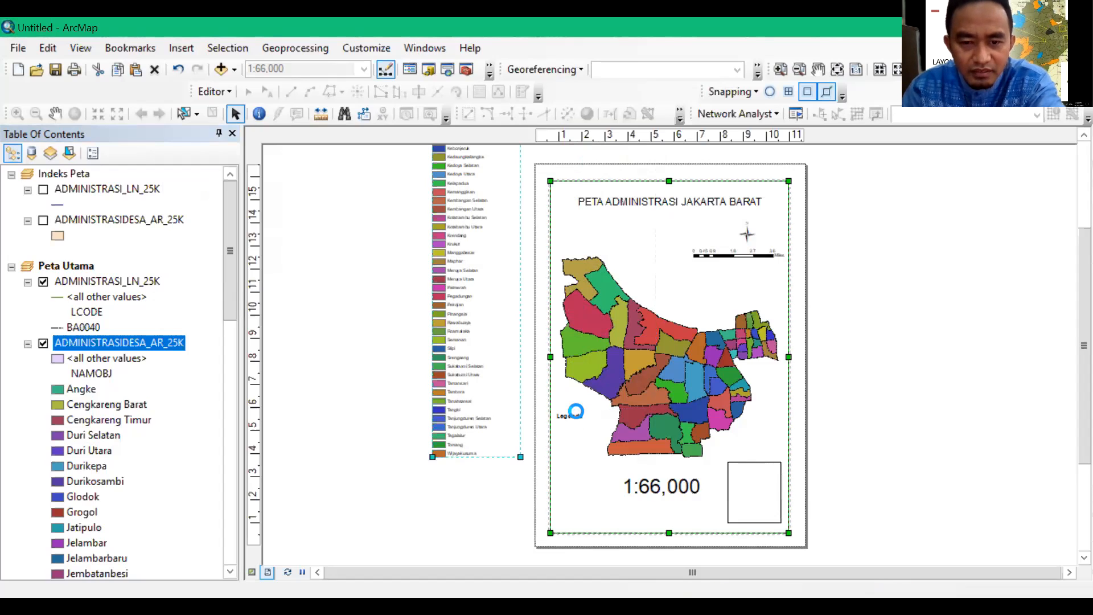
key("Delete")
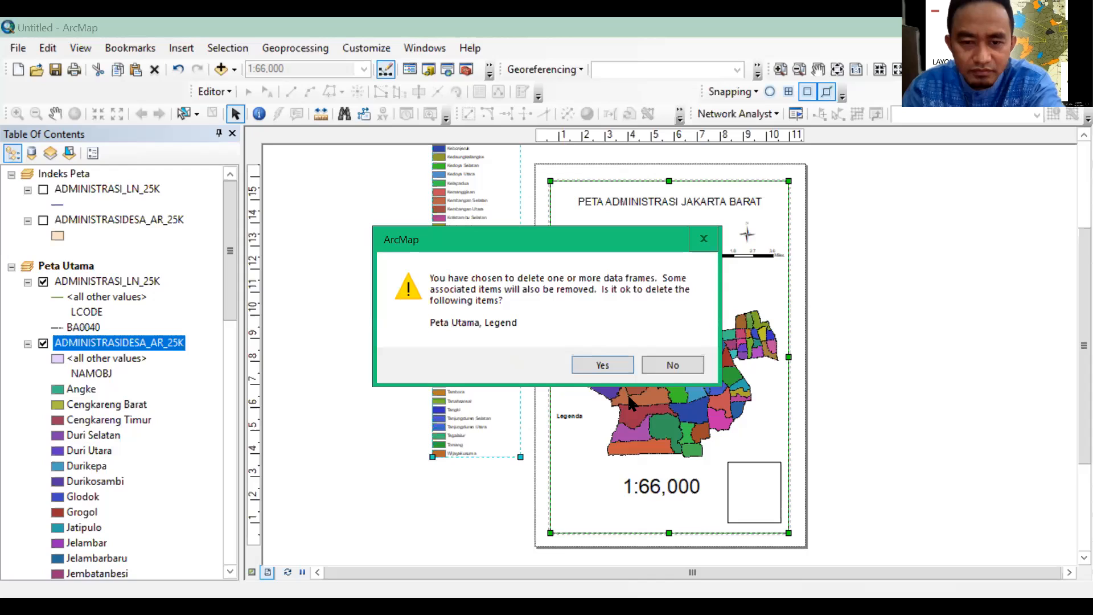
left_click(670, 366)
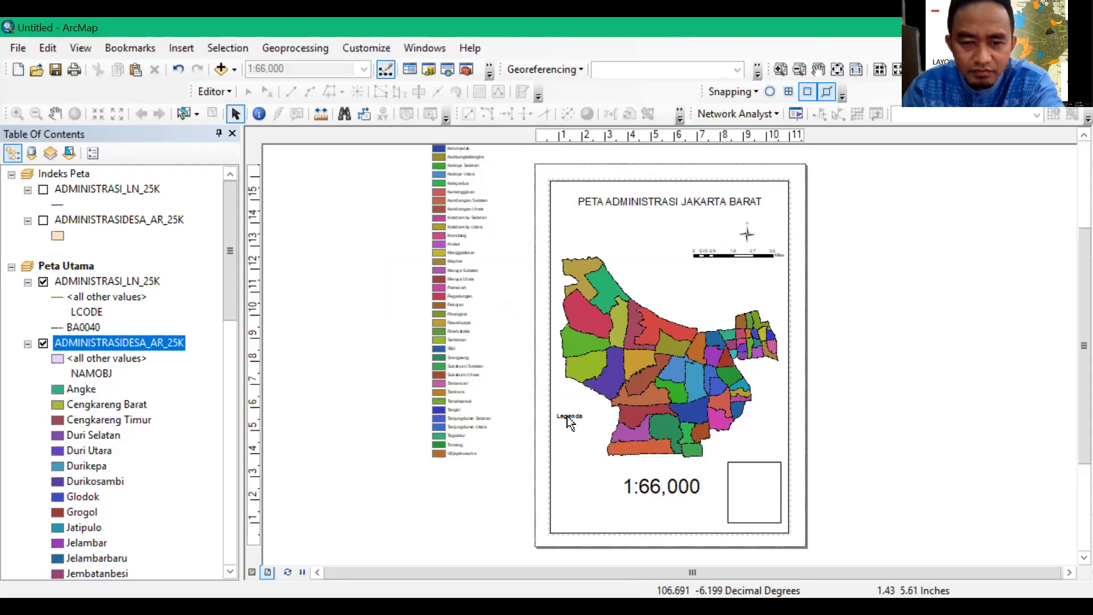
Delete the old small Legenda element from the layout and move the new legend onto the page over the map's western part
left_click(572, 417)
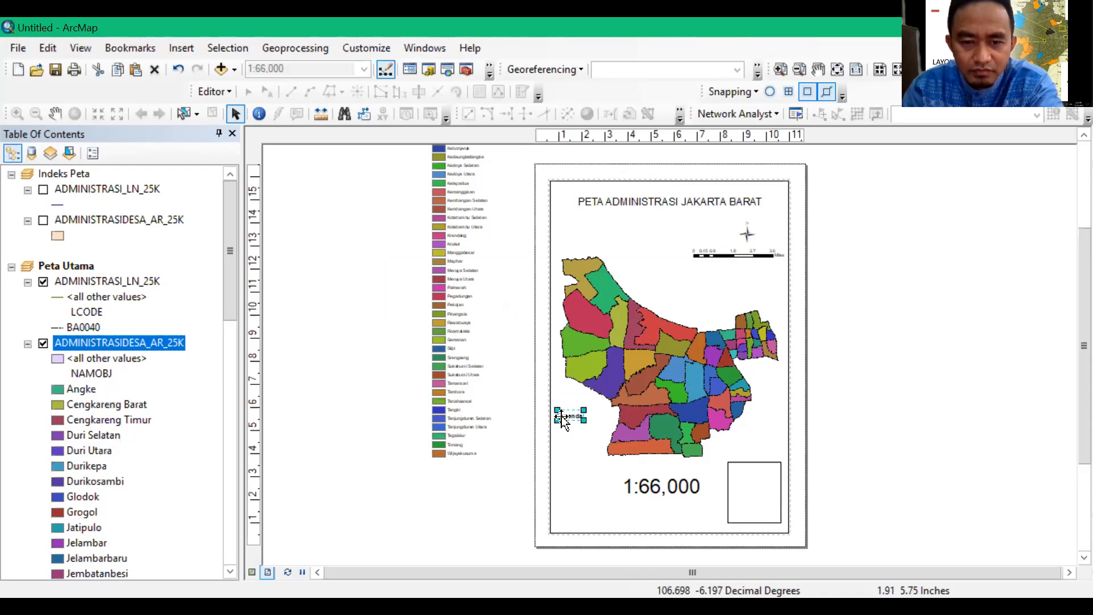
left_click_drag(572, 416, 466, 509)
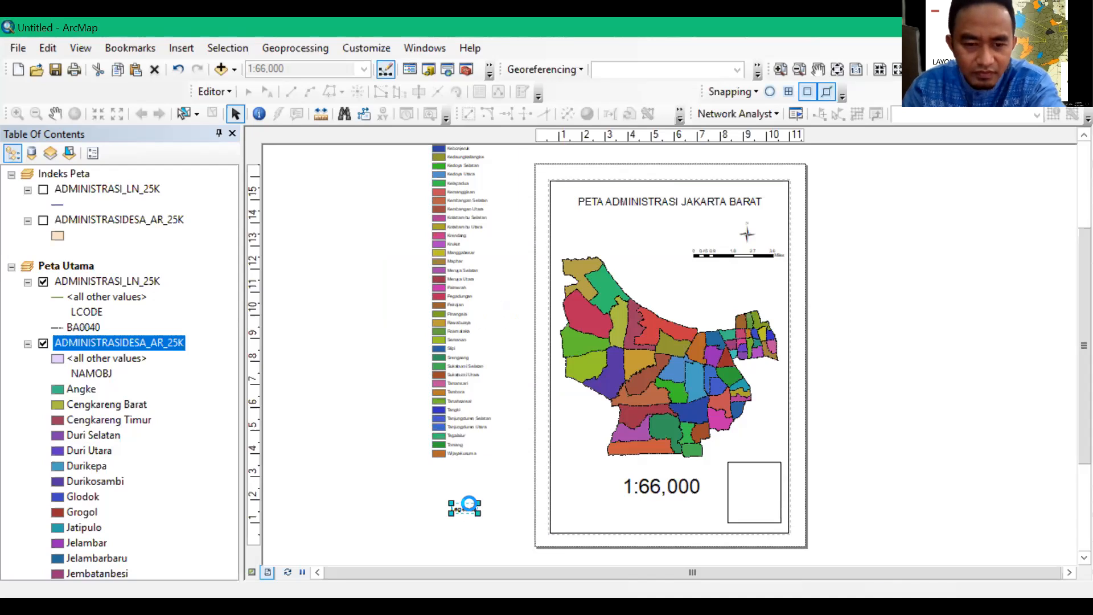
key("Delete")
left_click(473, 341)
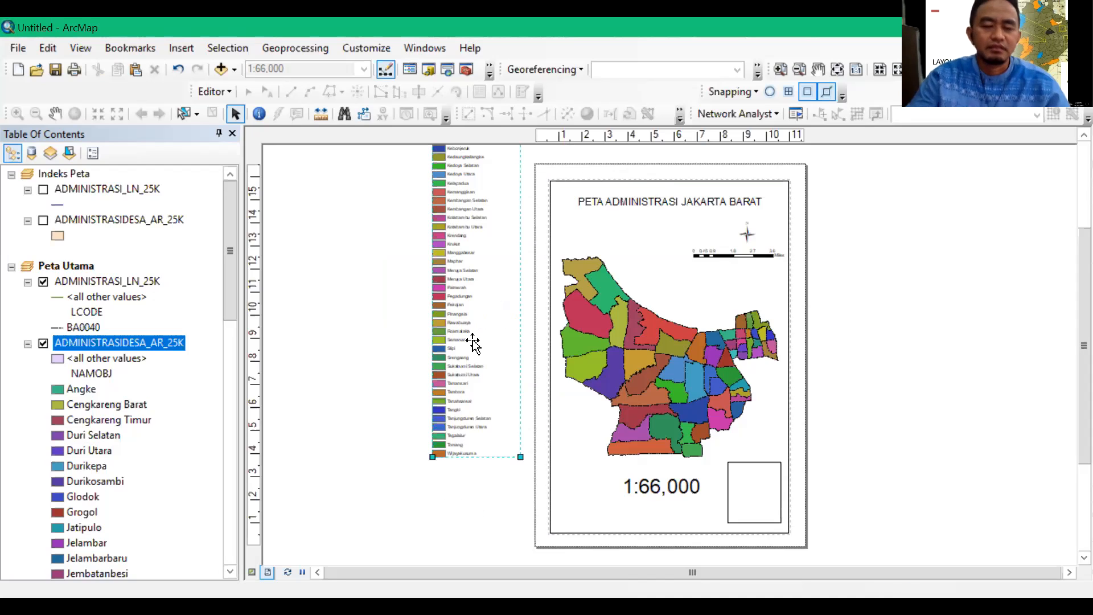
left_click_drag(528, 233, 646, 346)
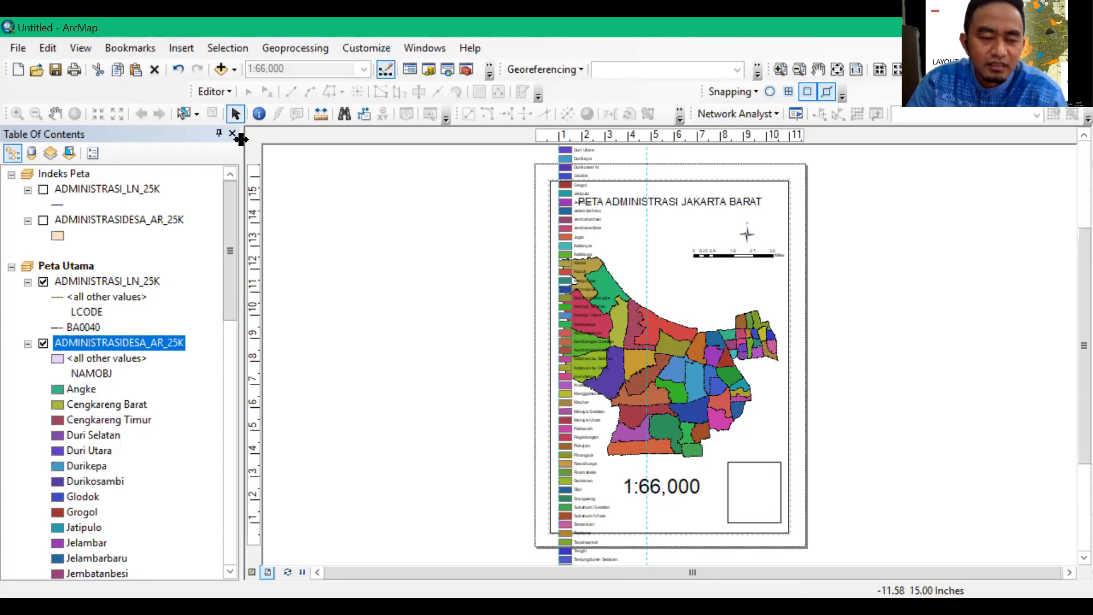
Add ADMINISTRASIKECAMATAN_AR_25K.shp from the KOTA_JAKARTA_BARAT folder to the Peta Utama data frame
left_click(234, 70)
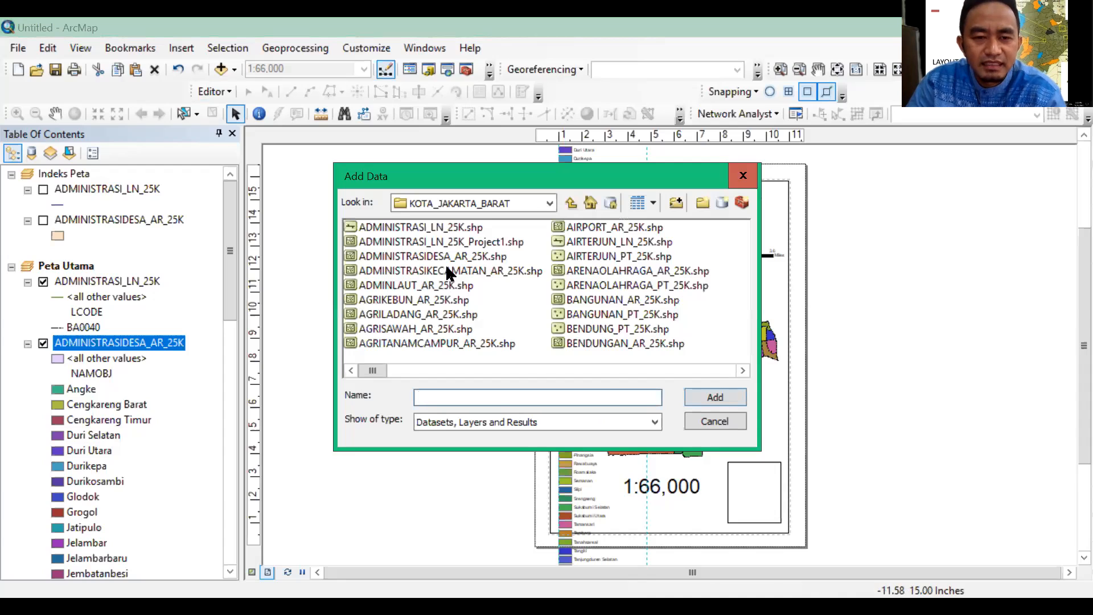
left_click(445, 266)
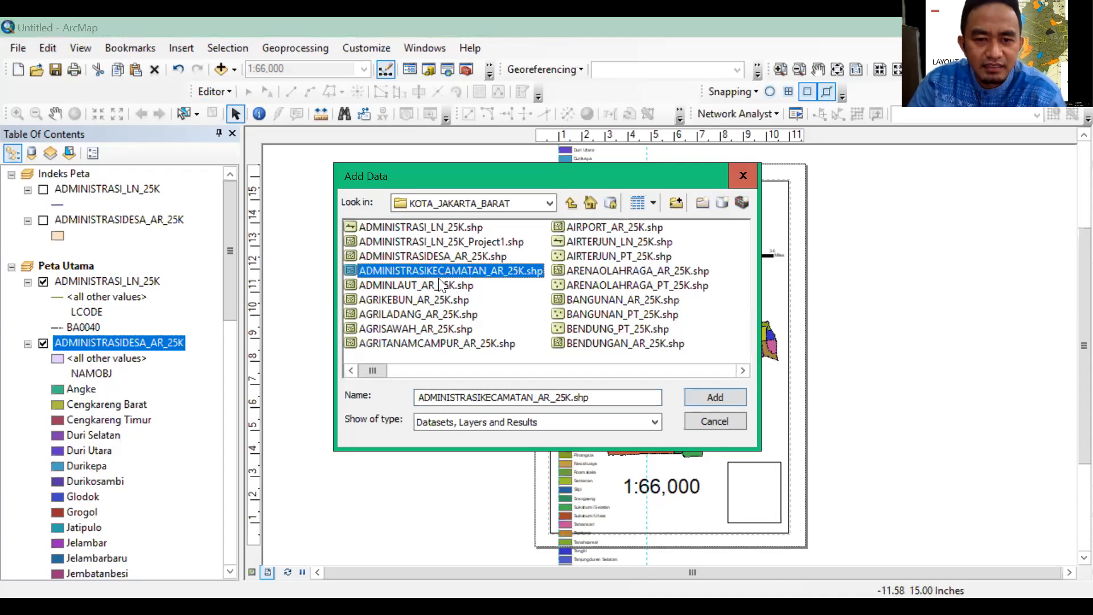
left_click(693, 397)
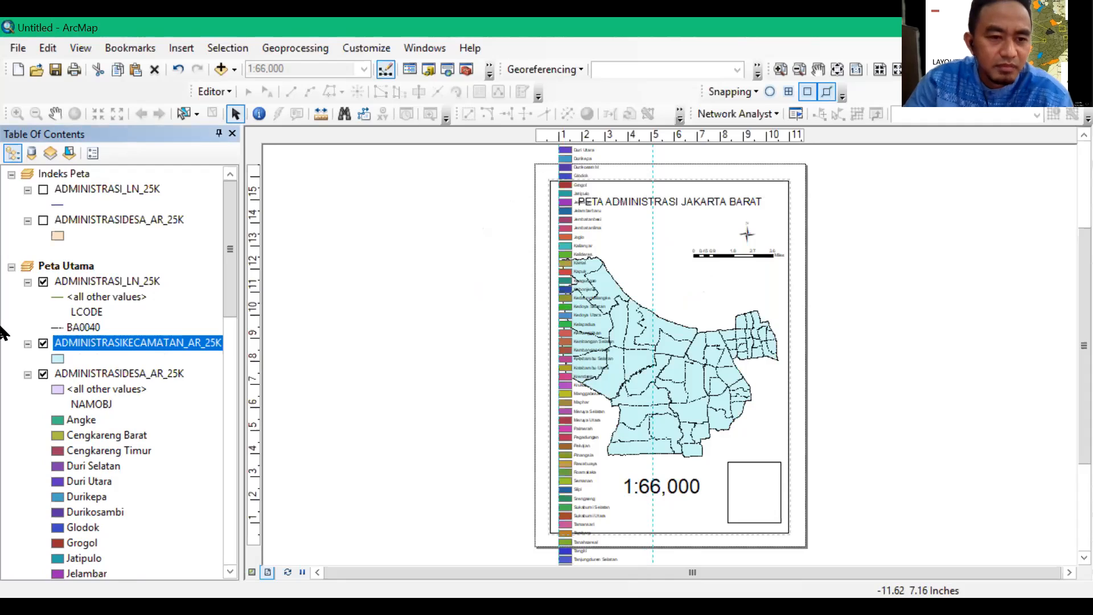
Assign the Hollow symbol to the all other values category in the symbology of Peta Utama's ADMINISTRASIDESA_AR_25K layer
left_click(89, 373)
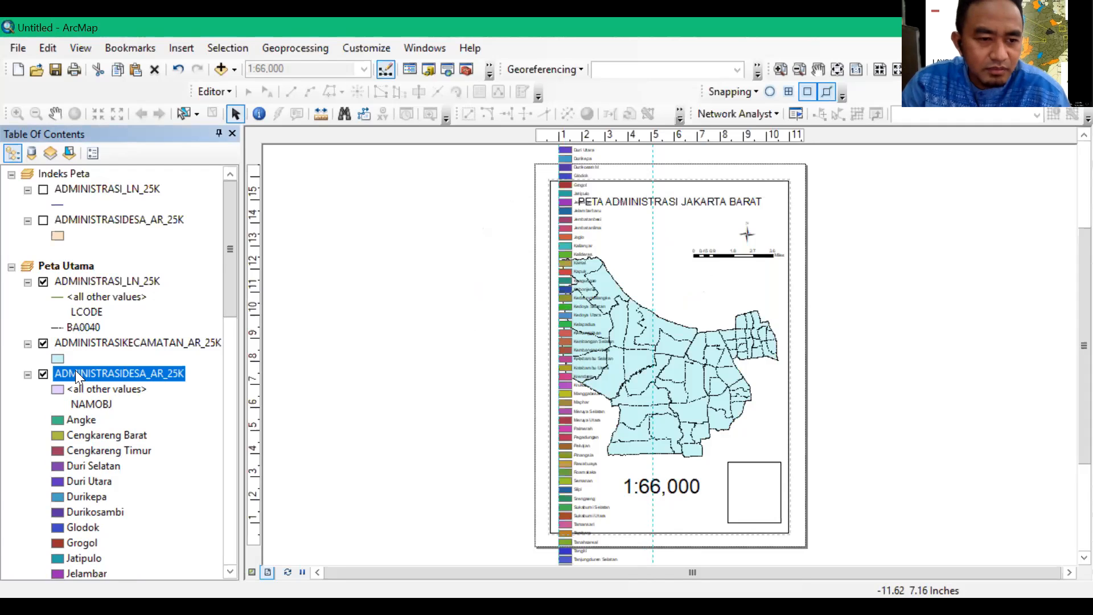
right_click(75, 373)
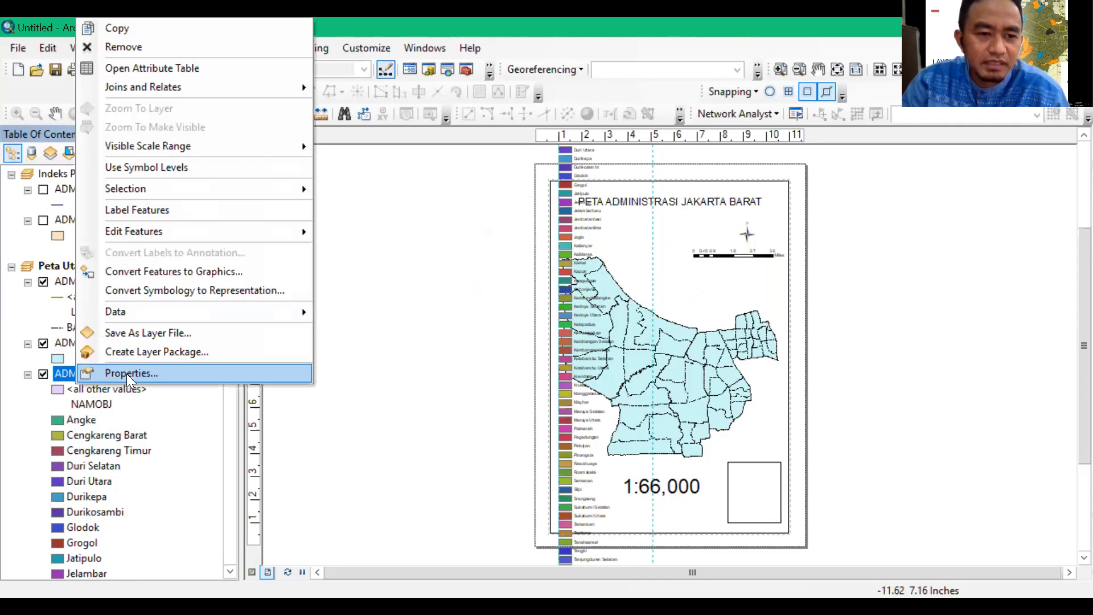
left_click(128, 374)
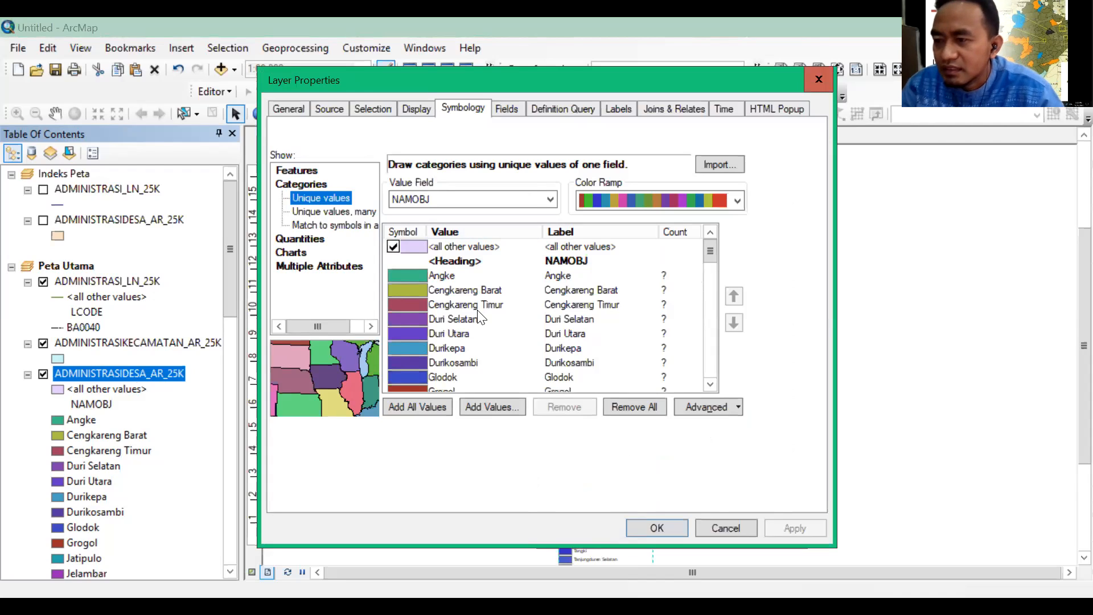
double_click(413, 247)
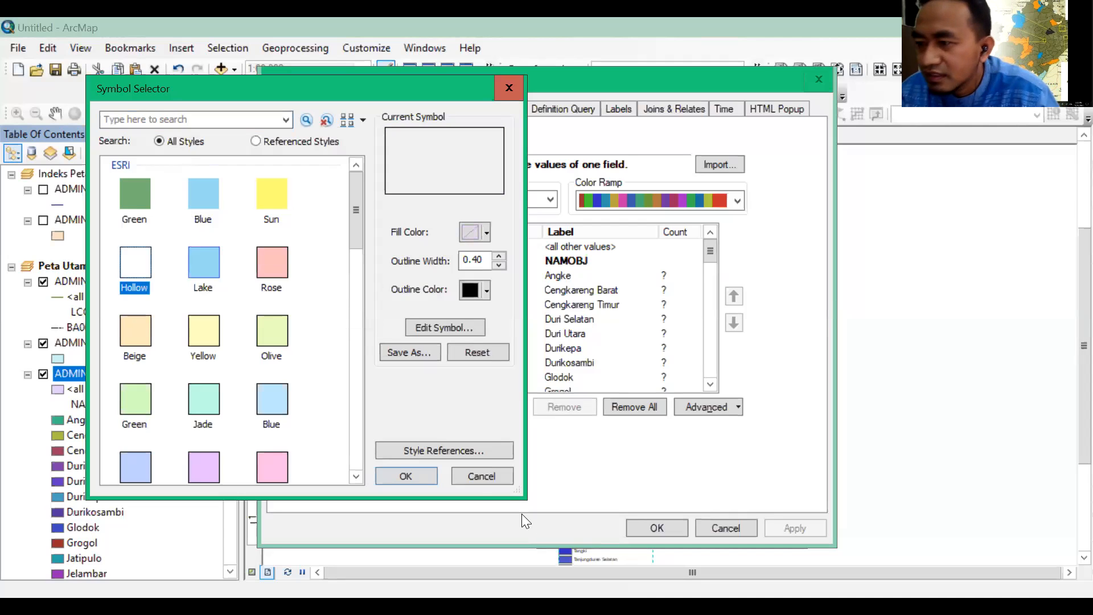
left_click(401, 479)
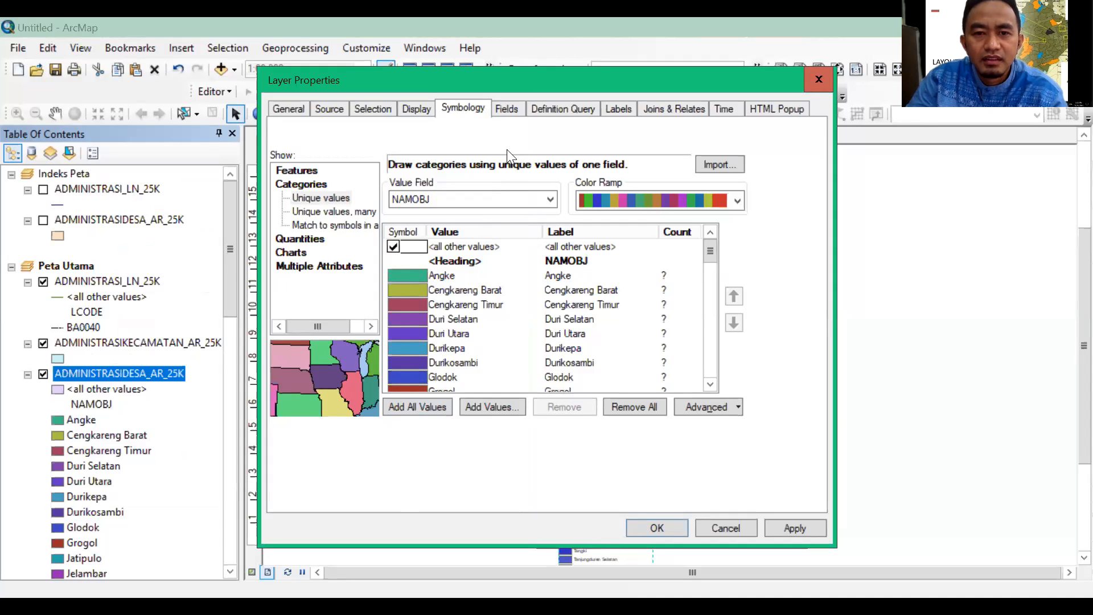
Label ADMINISTRASIDESA_AR_25K's features with the NAMOBJ field, always horizontal with one label per feature part, and apply the layer properties
left_click(618, 109)
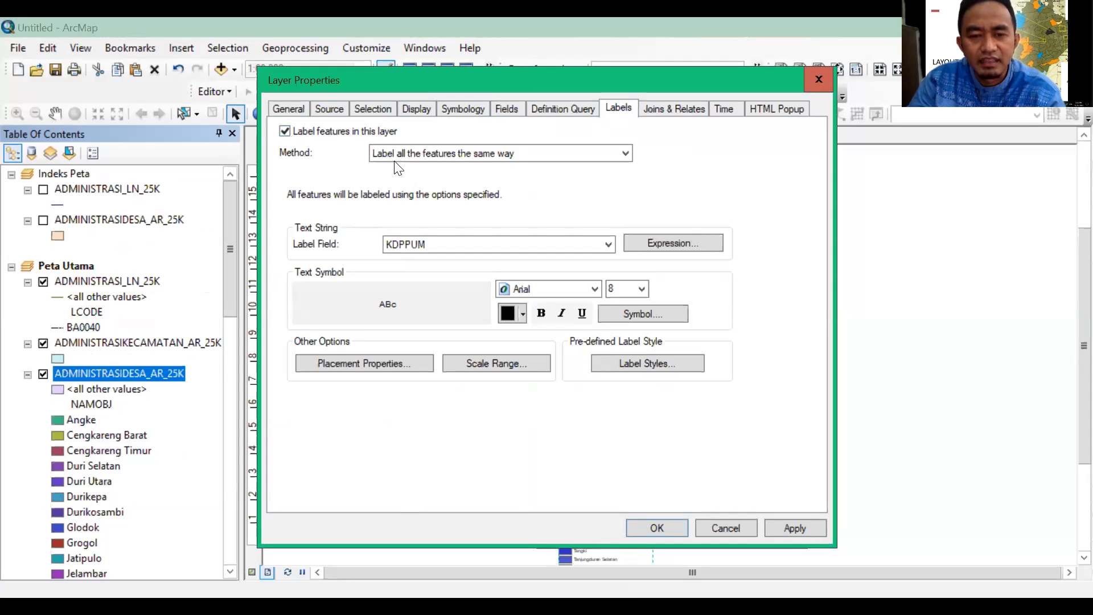
left_click(607, 246)
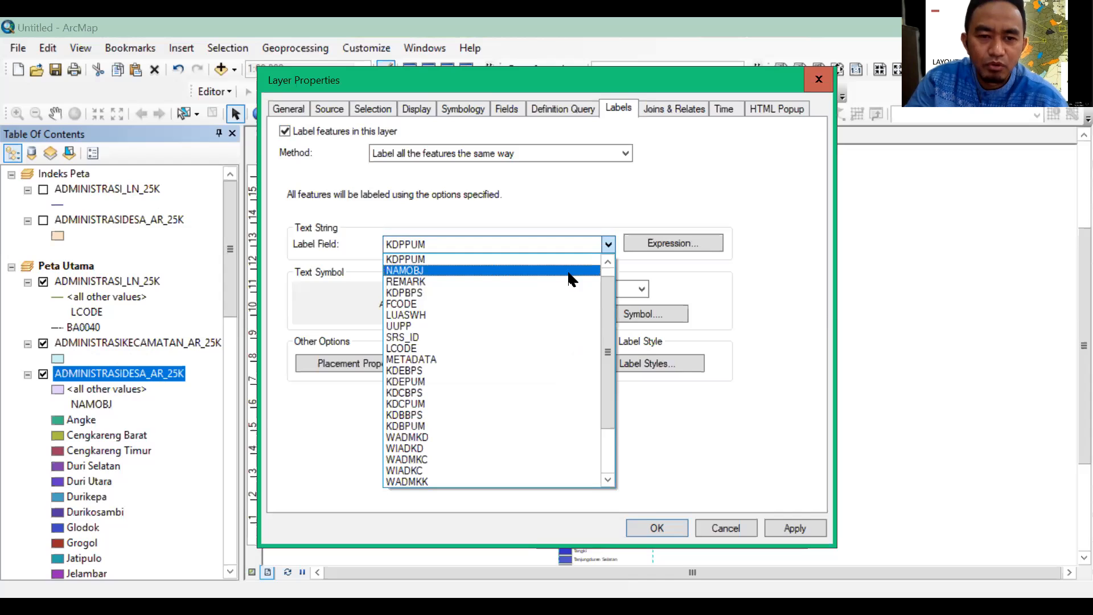
left_click(568, 271)
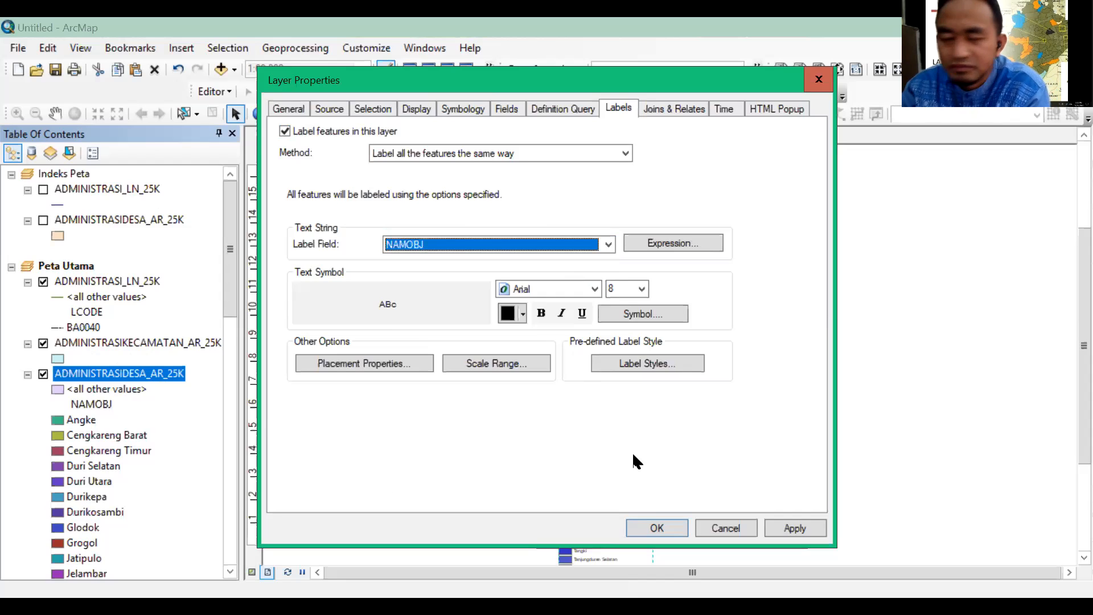
left_click(354, 363)
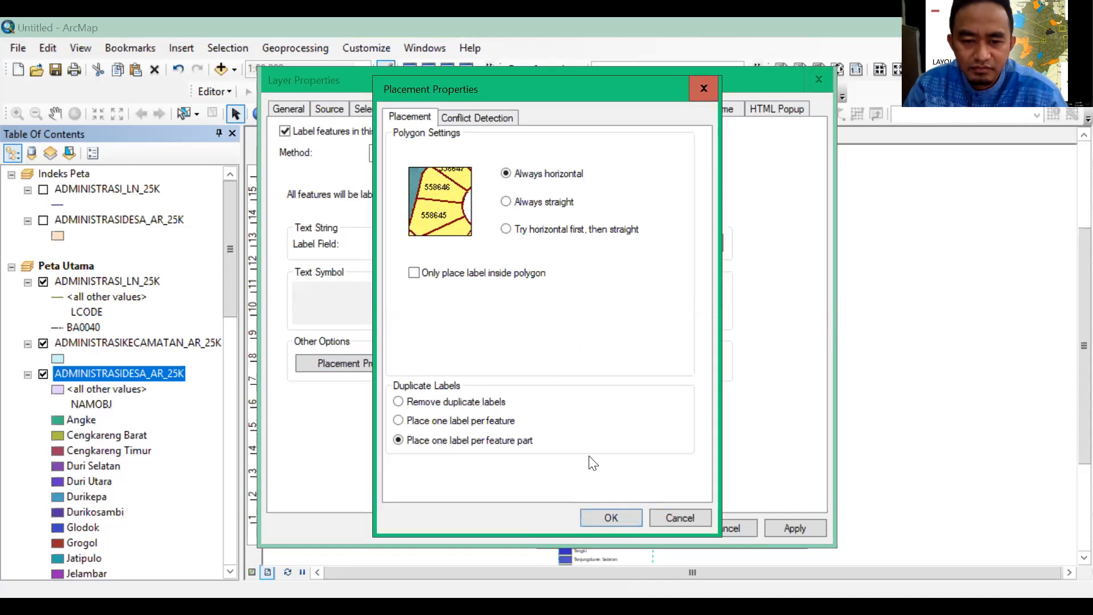
left_click(604, 517)
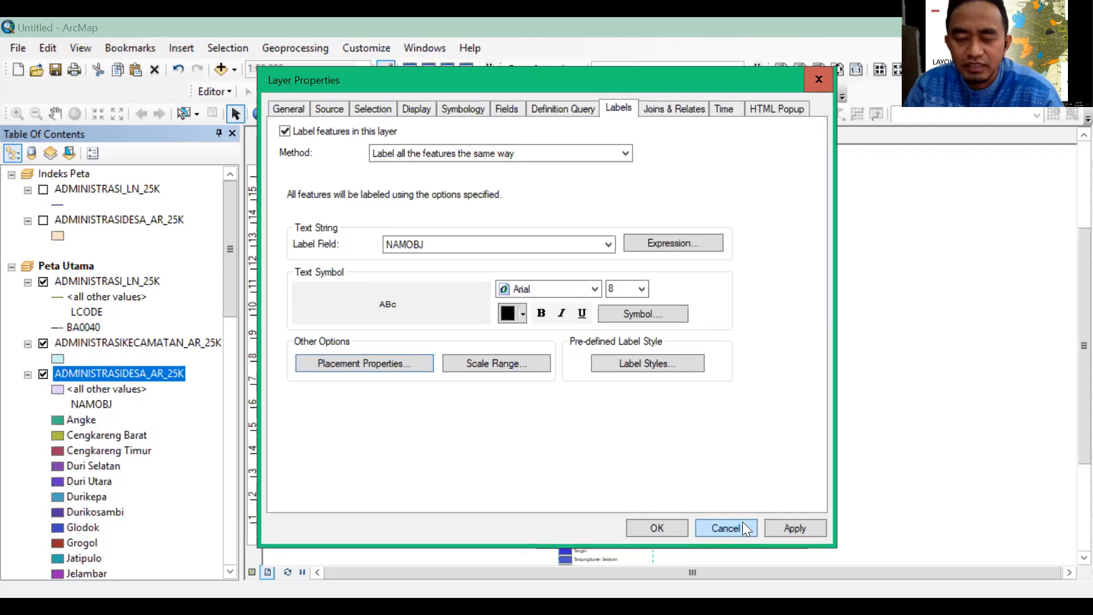
left_click(775, 529)
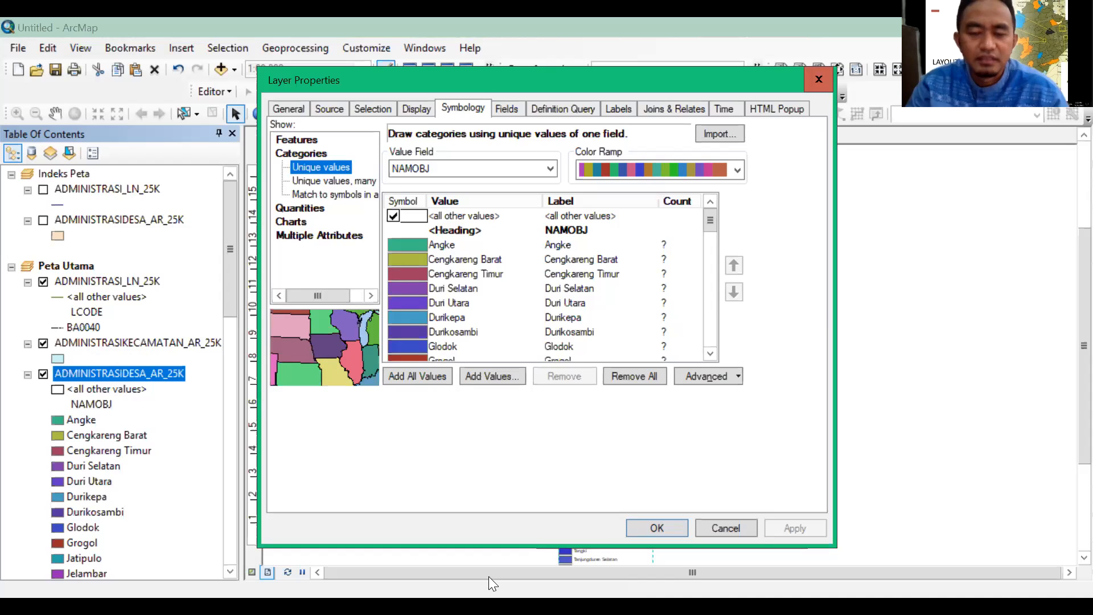
left_click(668, 523)
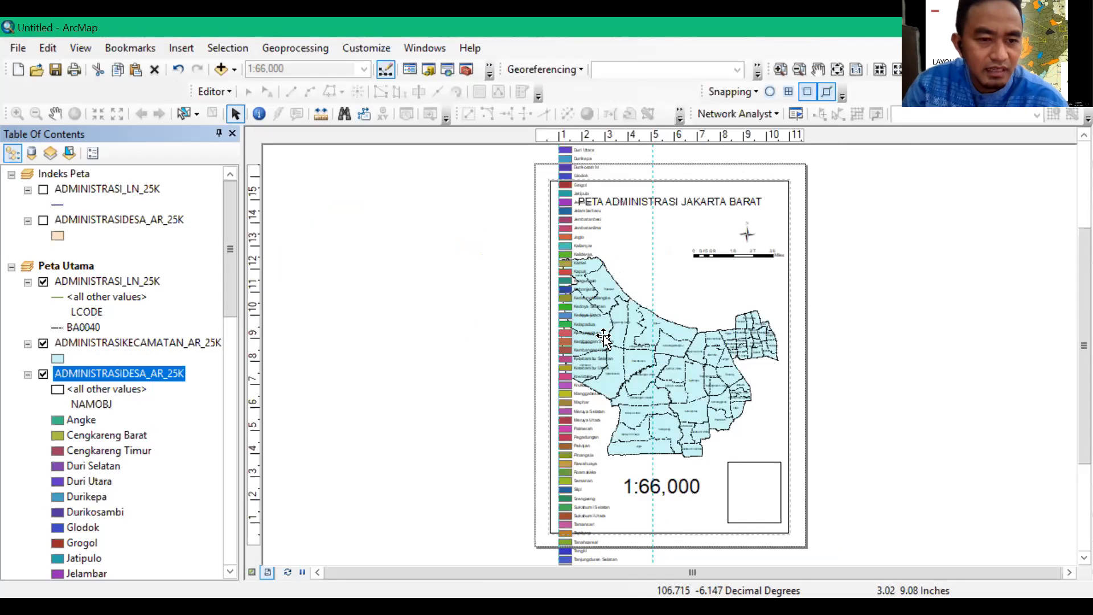
Categorize Peta Utama's ADMINISTRASIKECAMATAN_AR_25K layer by unique NAMOBJ values, adding all values to the symbology
left_click(104, 344)
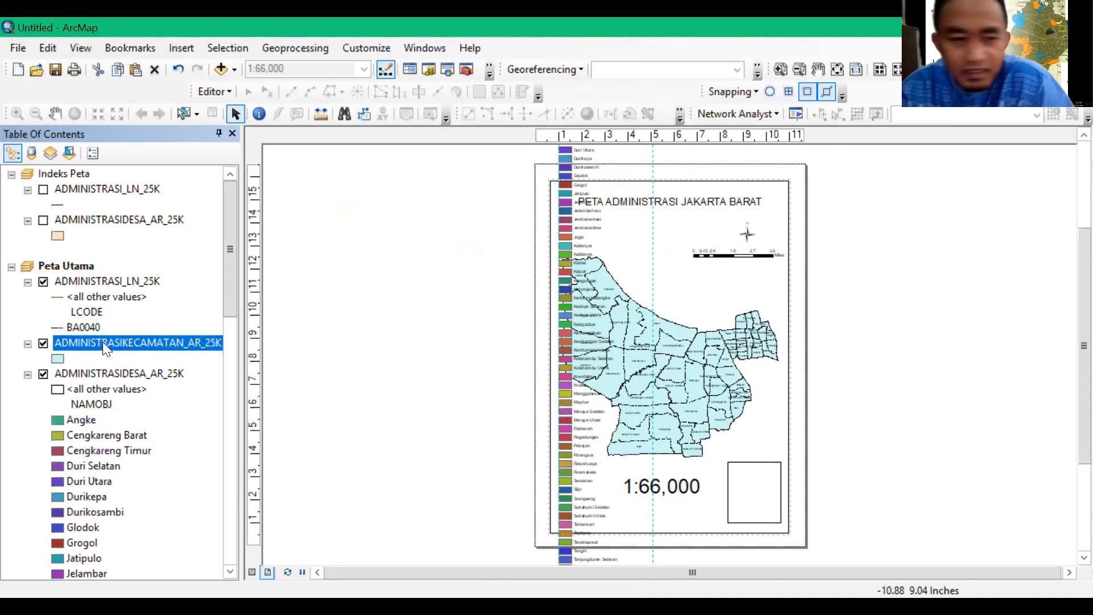
right_click(101, 343)
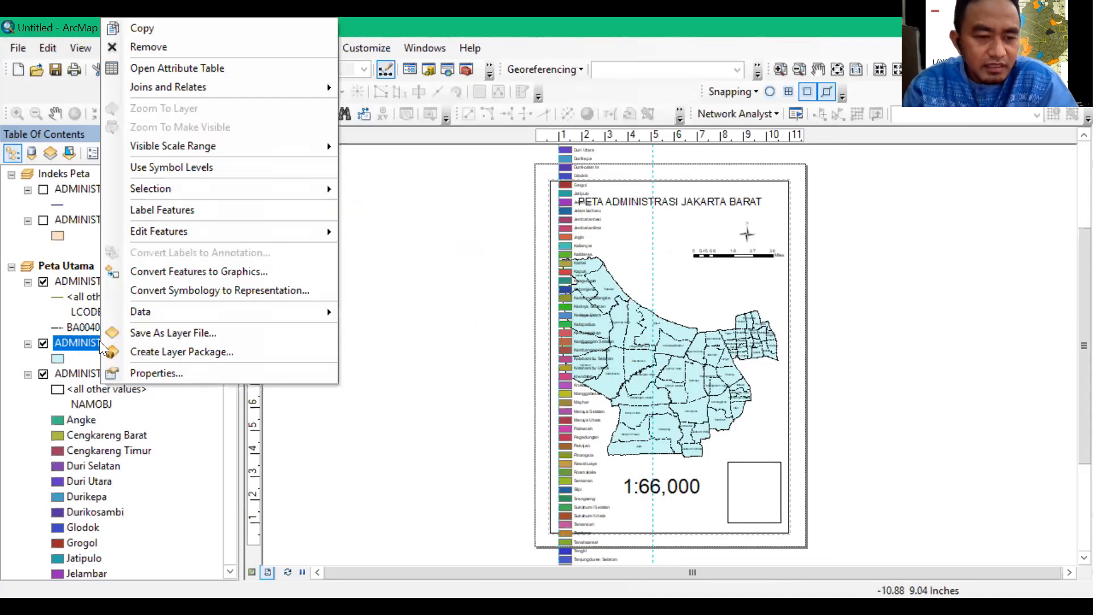
left_click(144, 373)
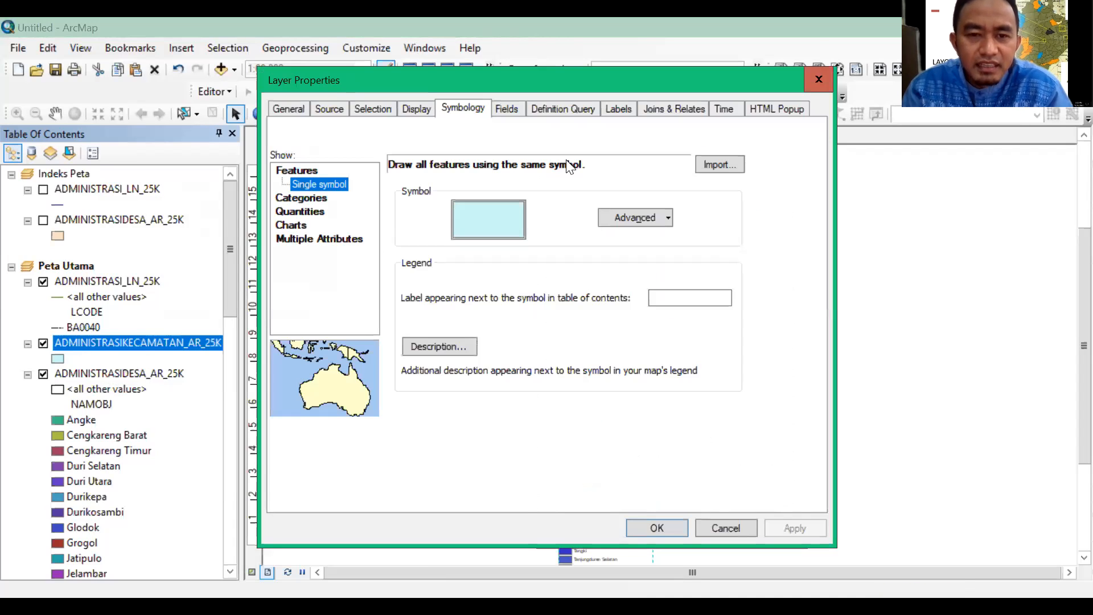
left_click(305, 198)
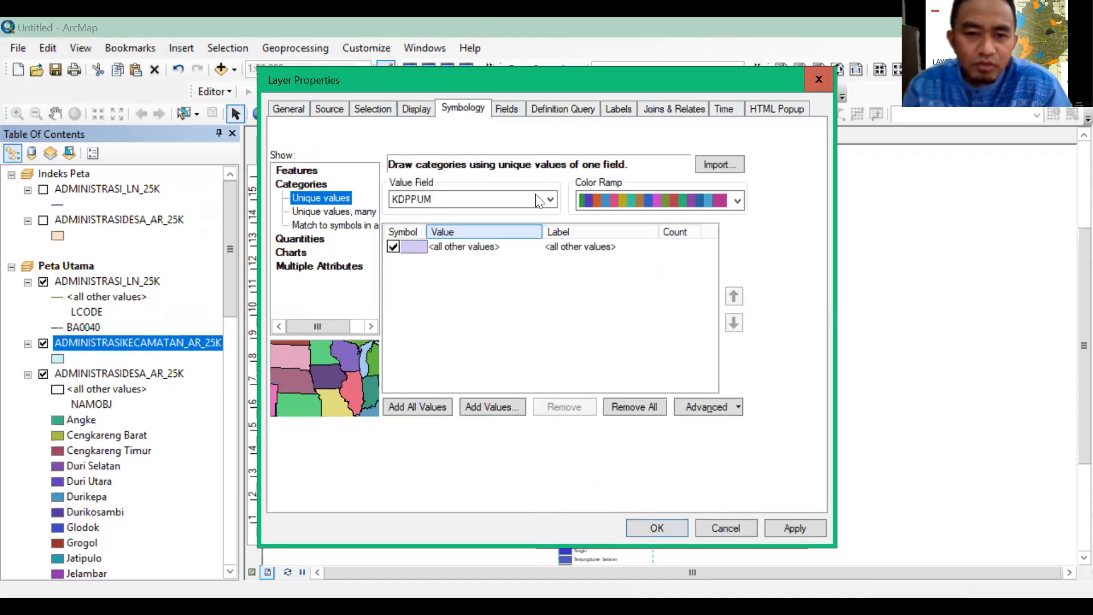
left_click(550, 201)
left_click(411, 226)
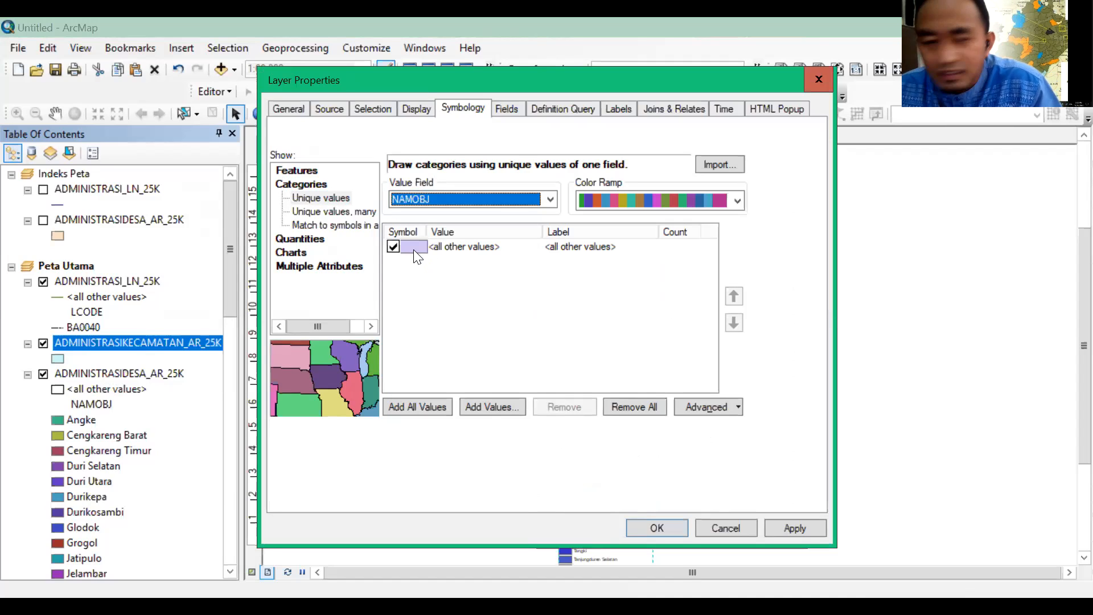
left_click(434, 406)
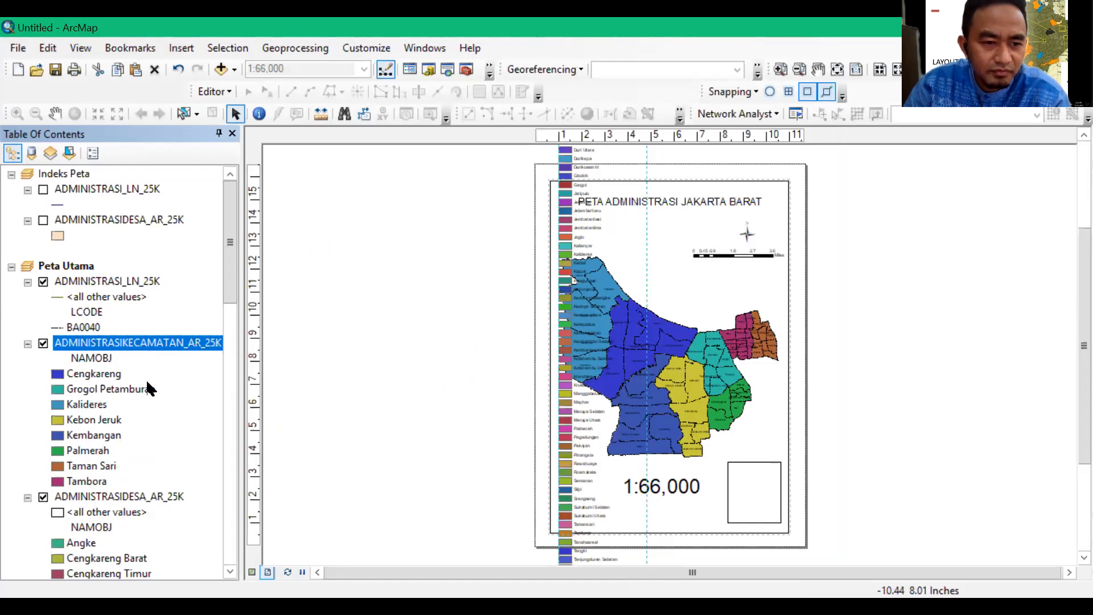
Turn off the all other values category in the symbology of Peta Utama's ADMINISTRASI_LN_25K layer
left_click(118, 279)
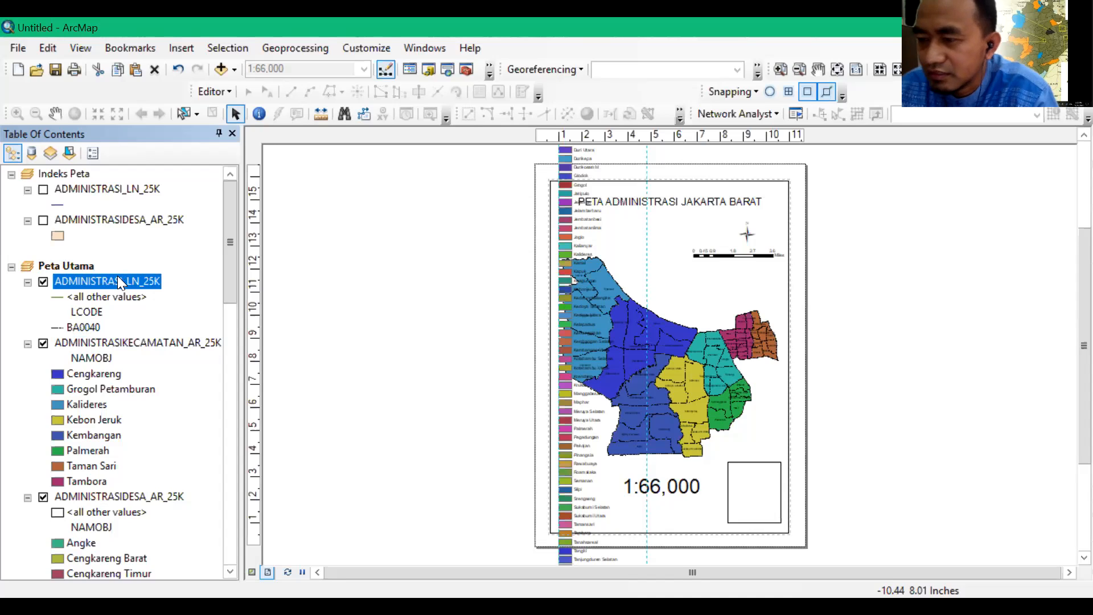
right_click(111, 276)
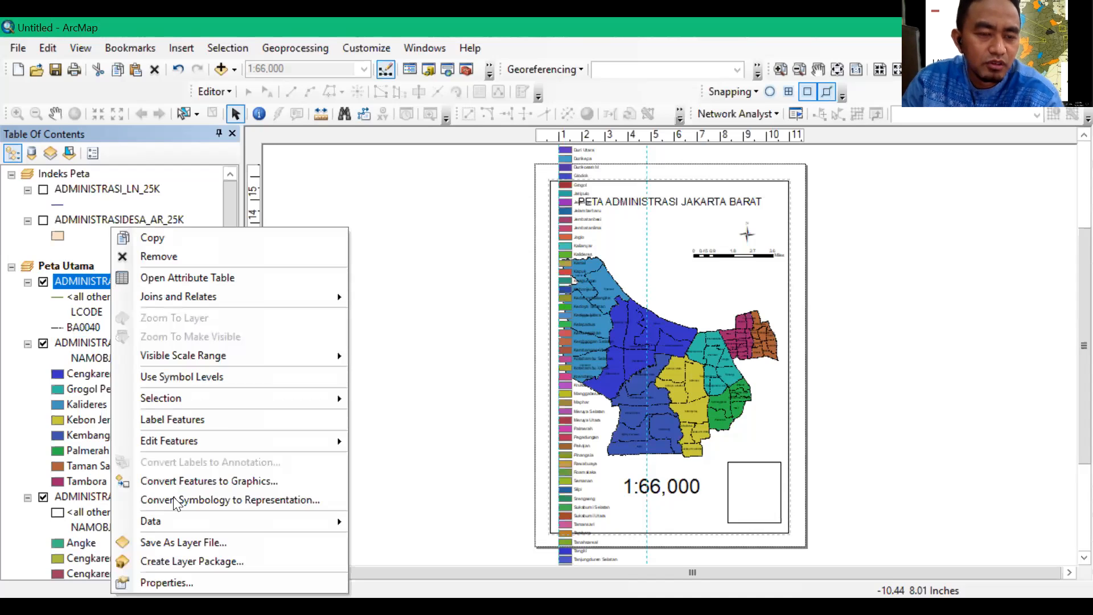
left_click(189, 582)
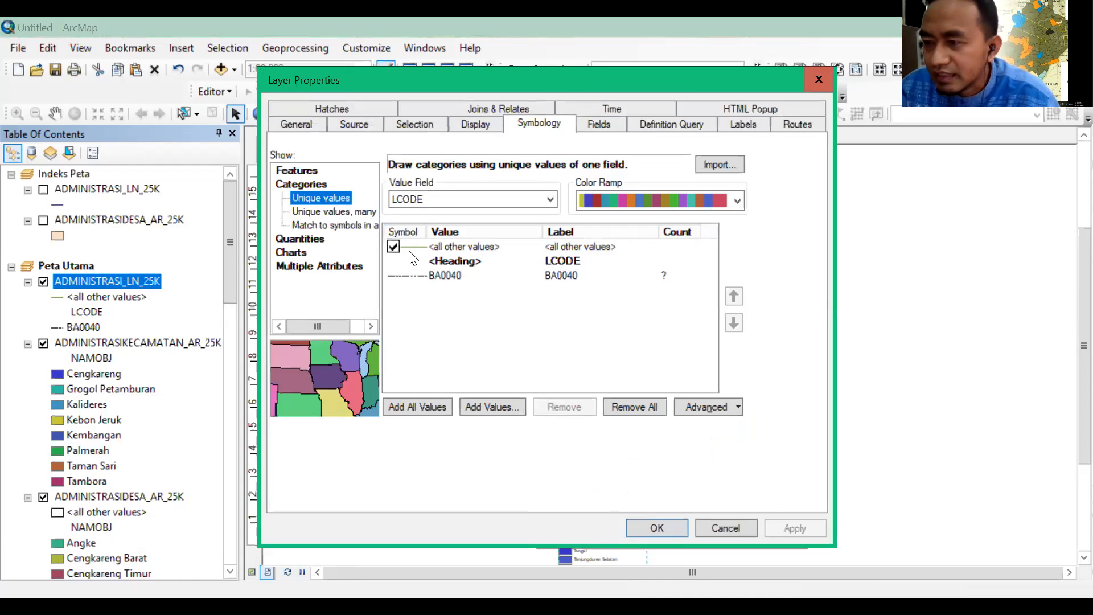
left_click(394, 246)
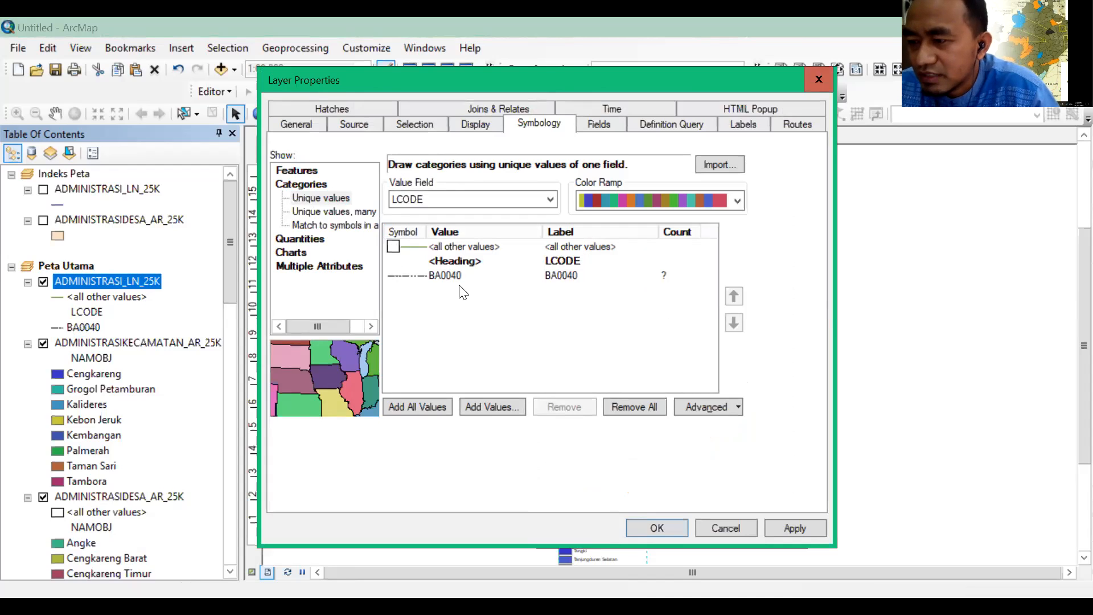
Relabel ADMINISTRASI_LN_25K's BA0040 category as Batas Kelurahan and apply the layer properties
left_click(565, 276)
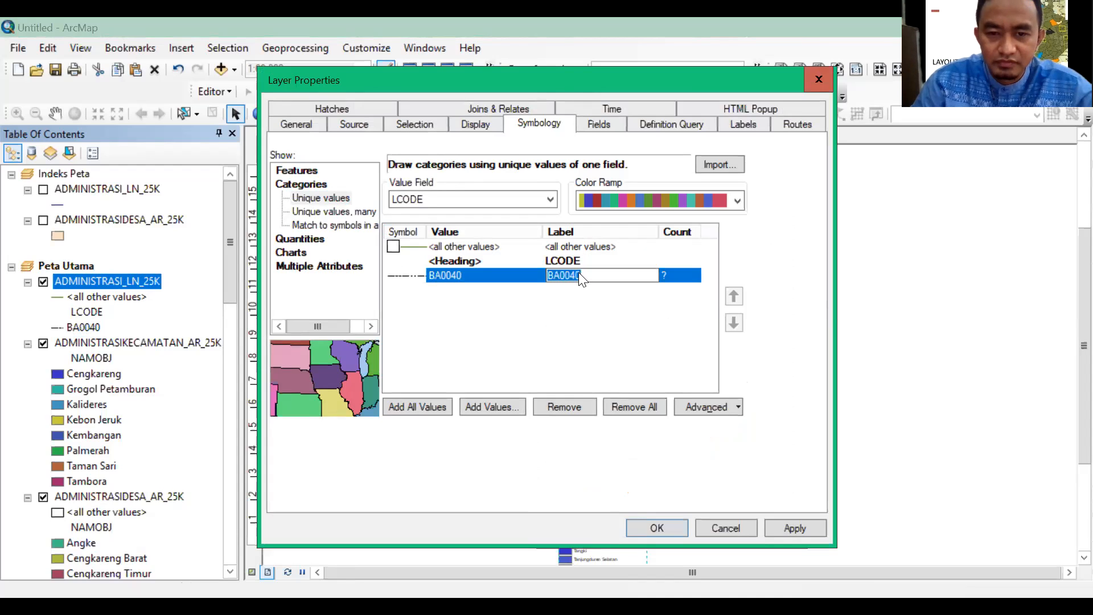
left_click(584, 276)
double_click(552, 277)
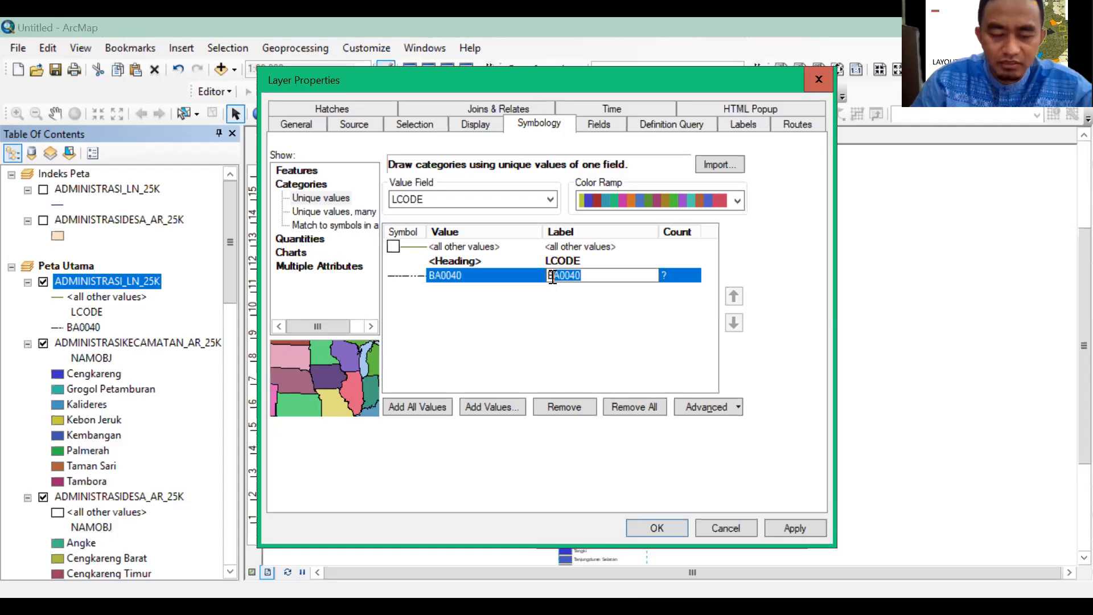
type("B")
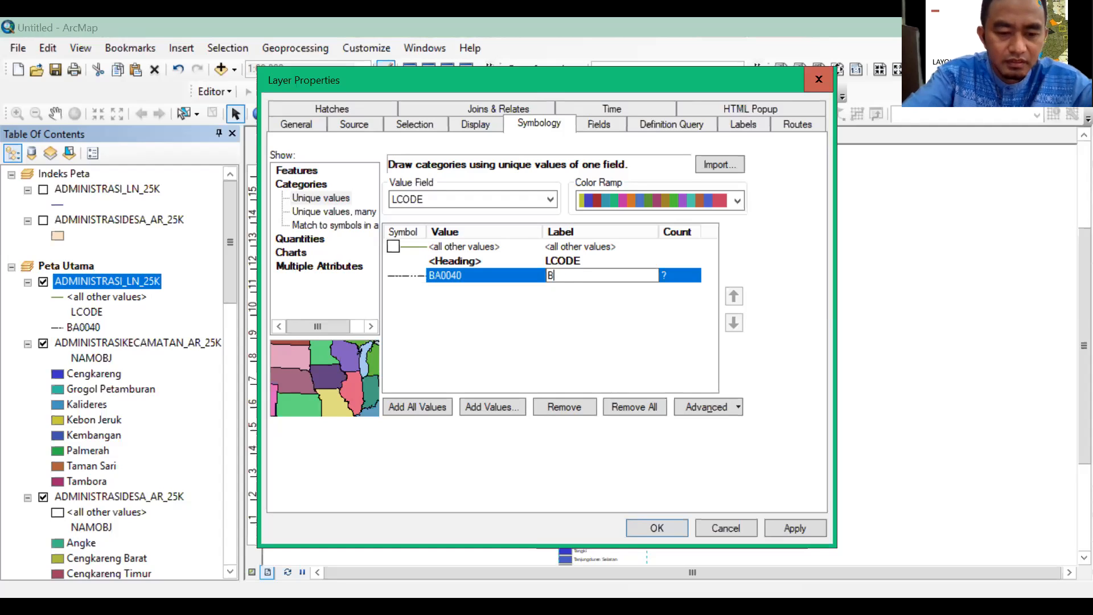
type("atas Kelurahan")
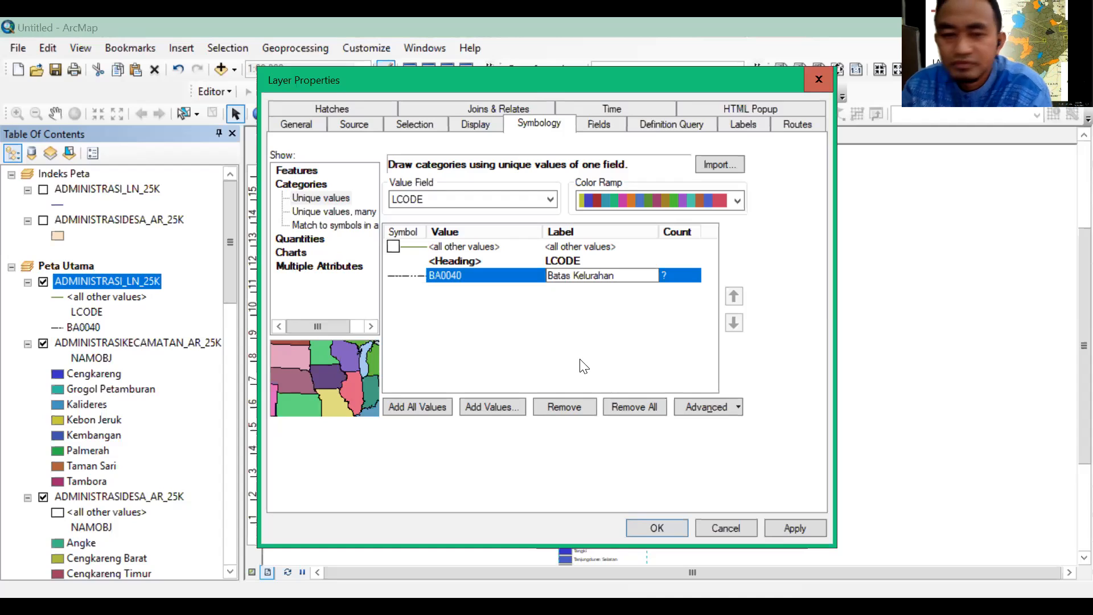
left_click(675, 527)
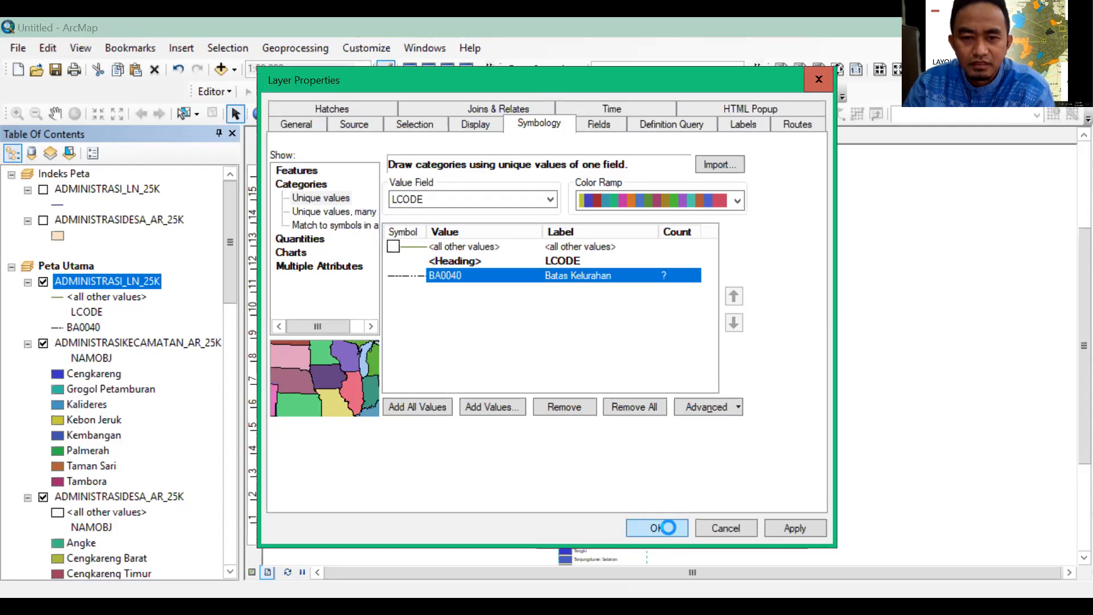
left_click(668, 527)
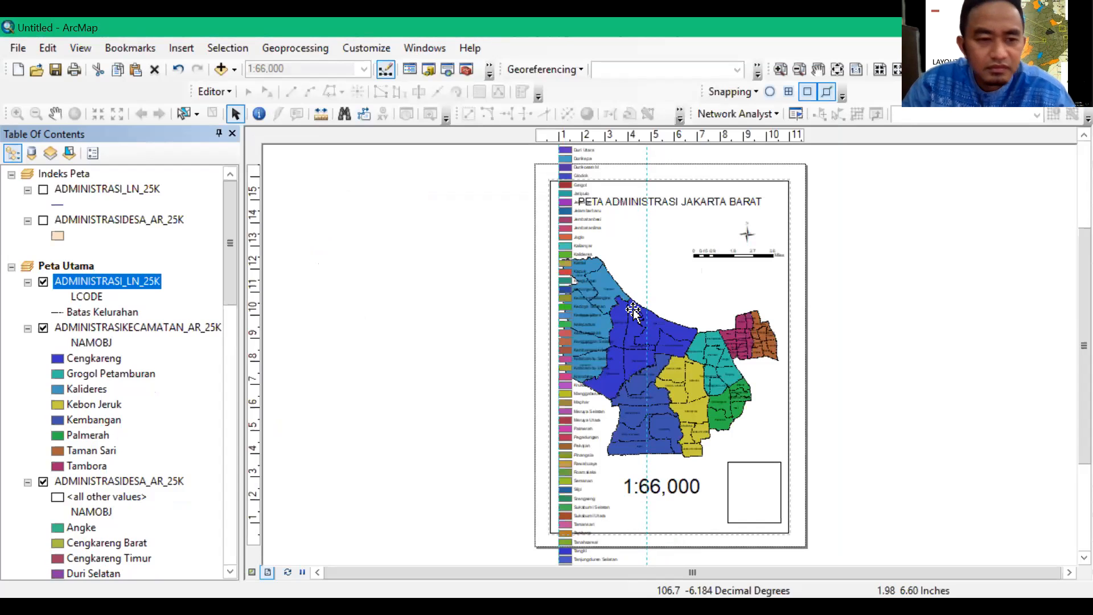
Drag the oversized legend off the map page and delete it from the layout
left_click(643, 257)
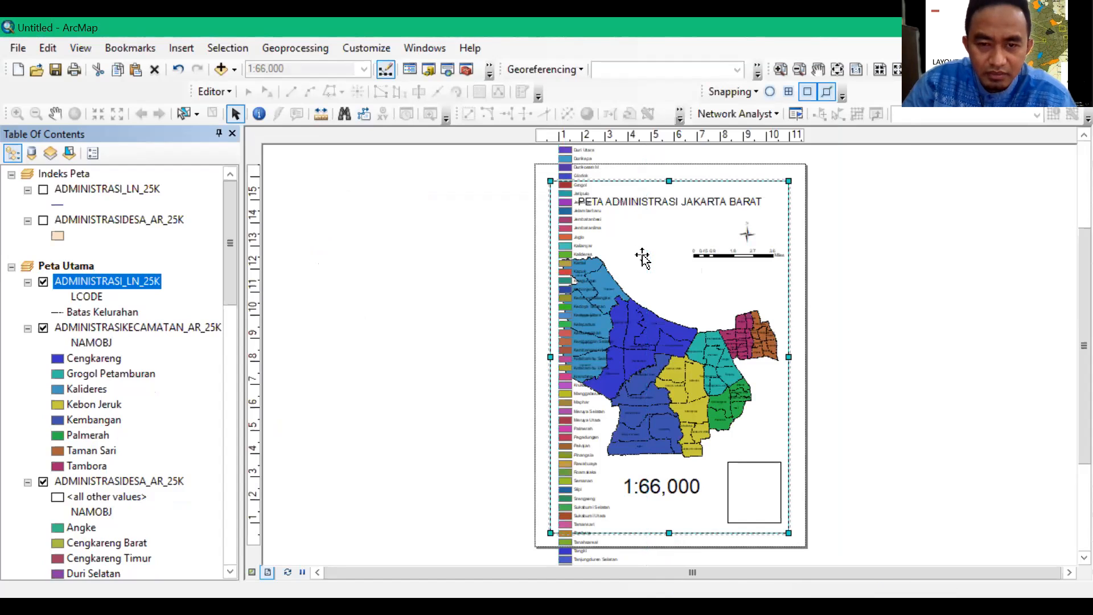
left_click(572, 236)
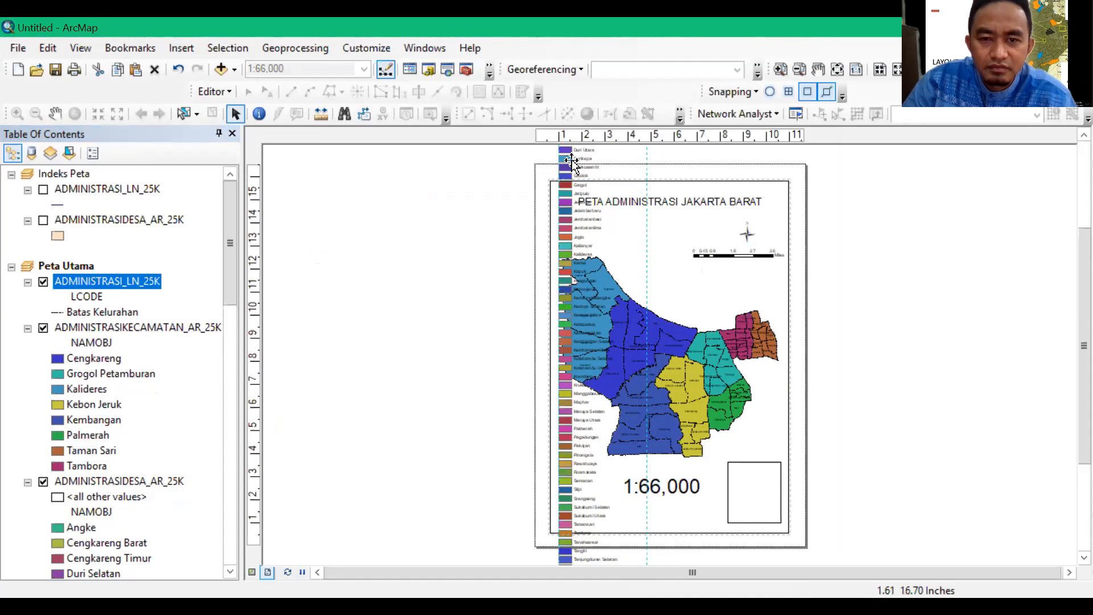
left_click_drag(571, 164, 432, 261)
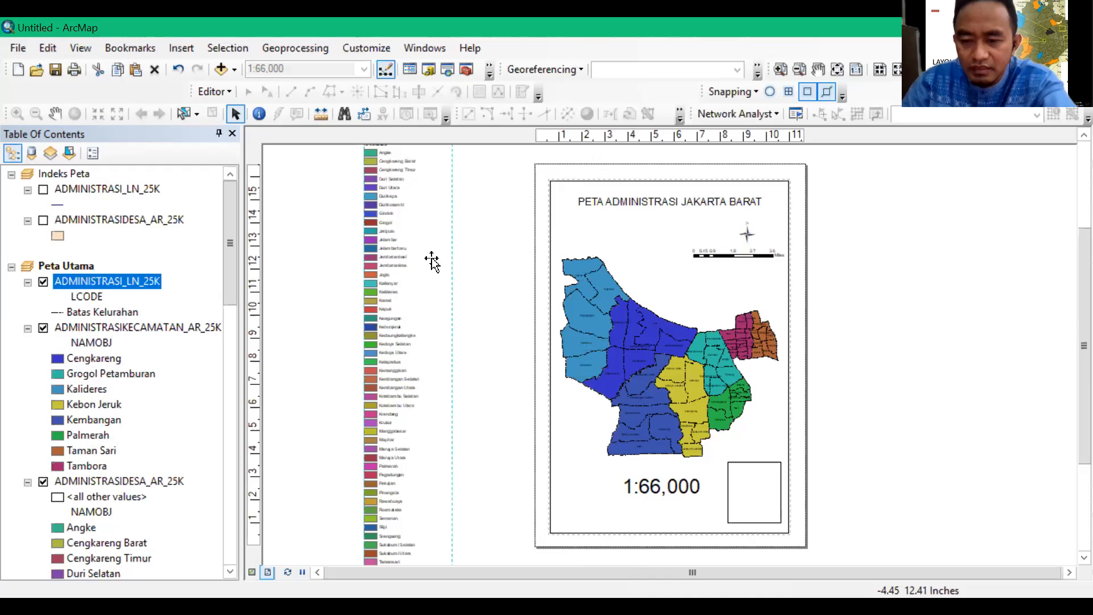
key("Delete")
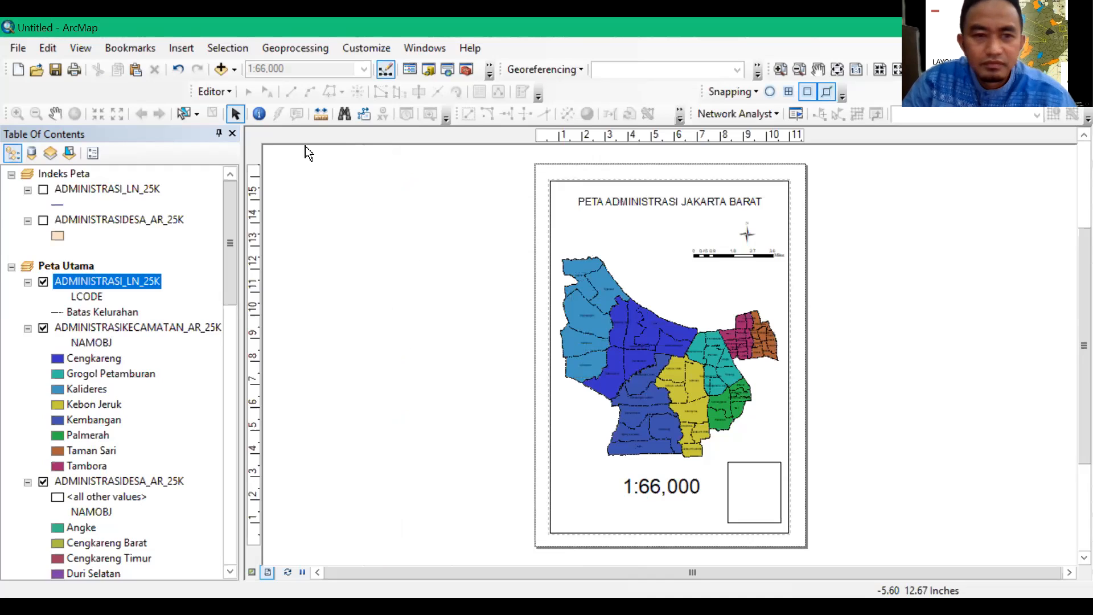
Insert a one-column legend of all three Peta Utama layers with the default settings and move it off the page
left_click(189, 48)
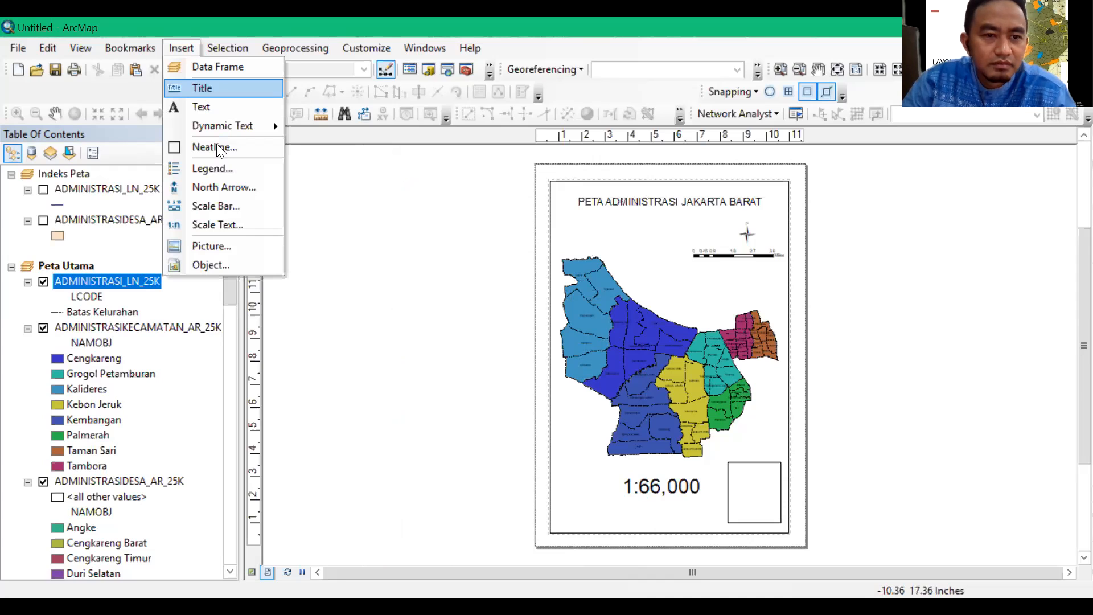
left_click(212, 168)
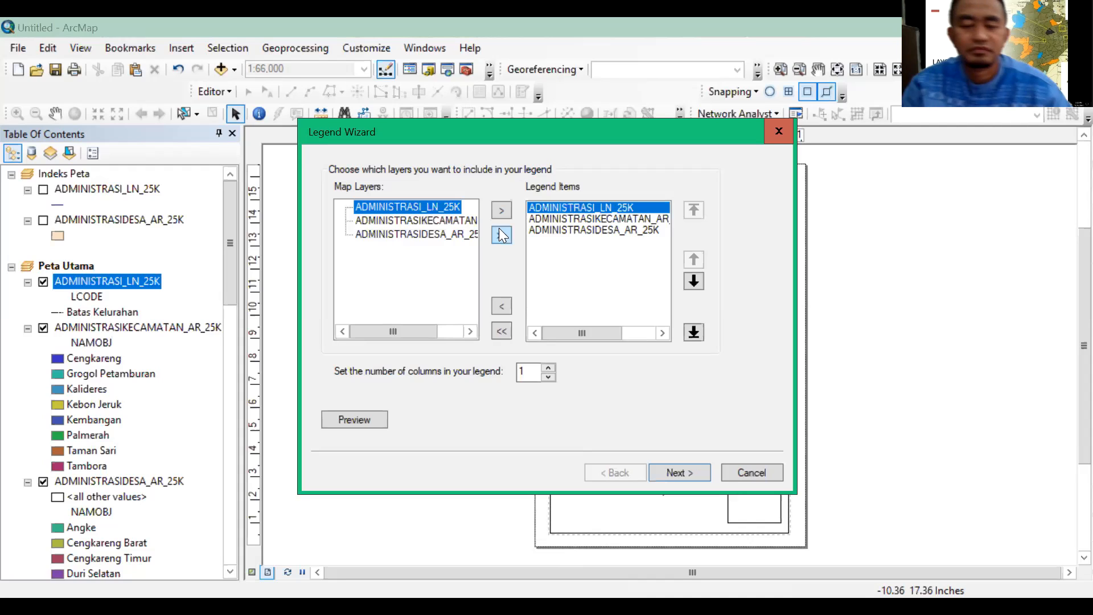
left_click(680, 471)
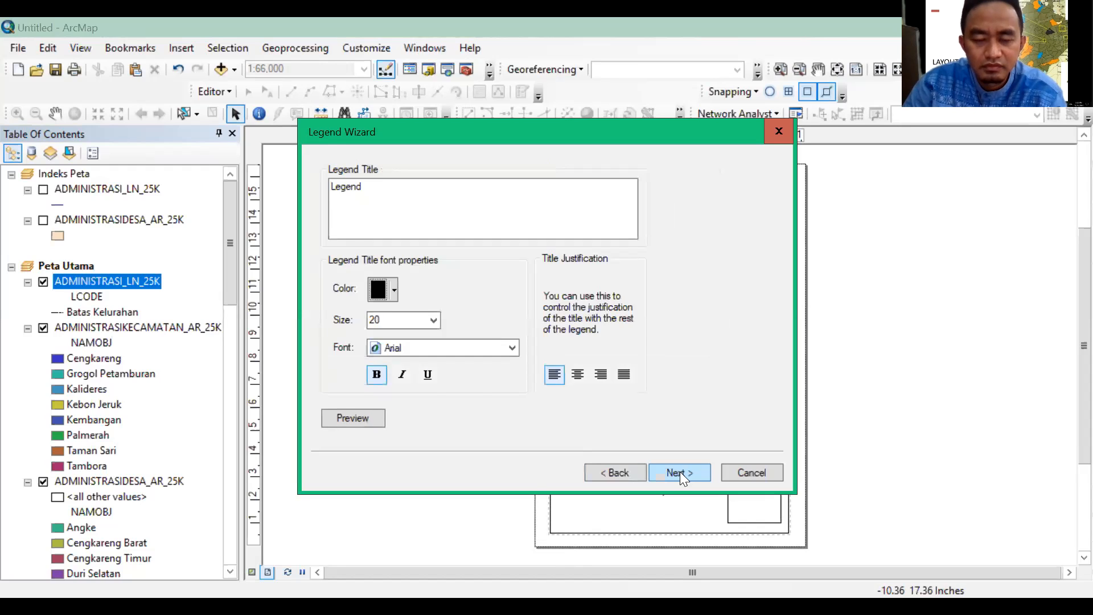
left_click(680, 471)
left_click(679, 473)
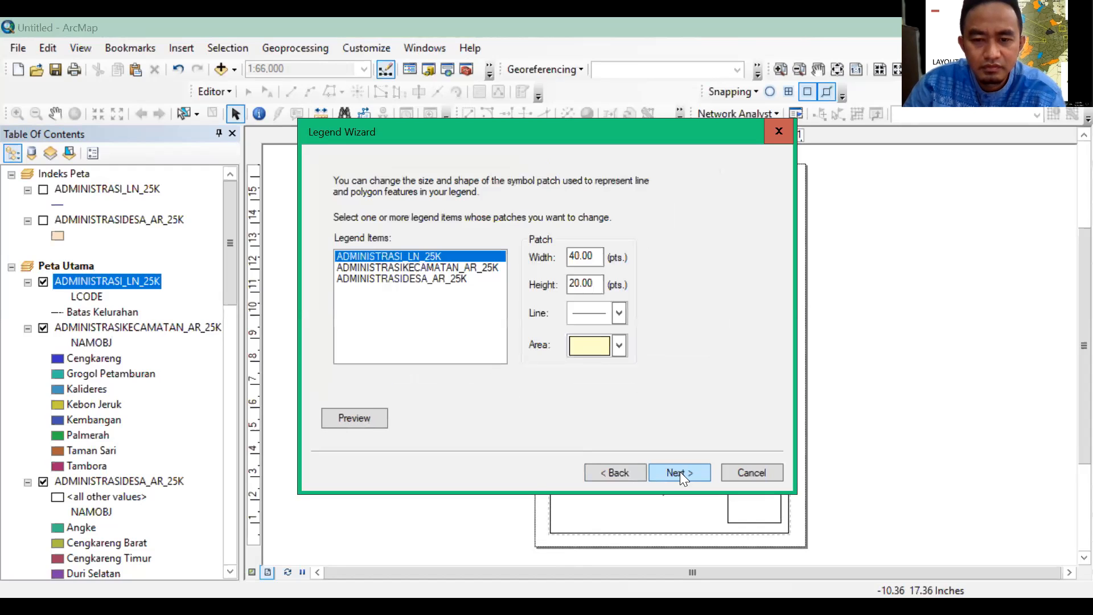
left_click(680, 472)
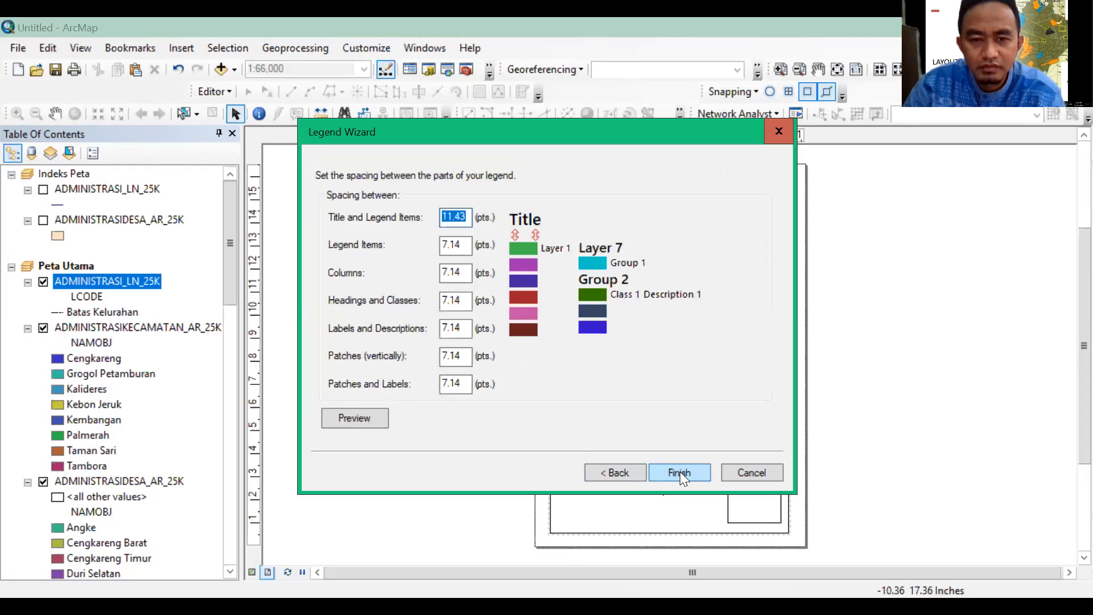
key("Return")
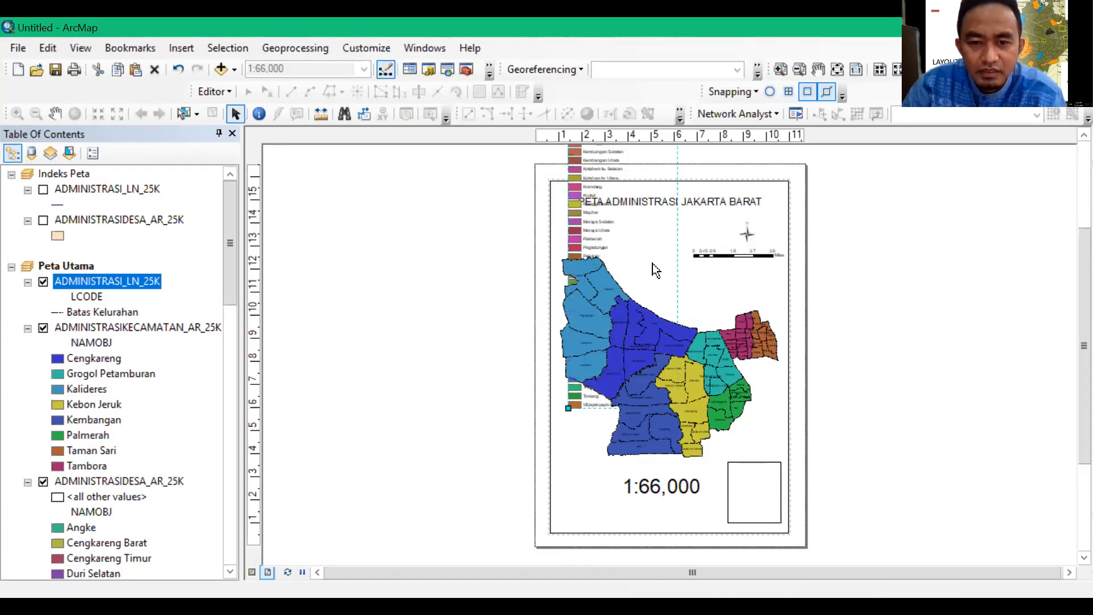
left_click_drag(537, 243, 488, 265)
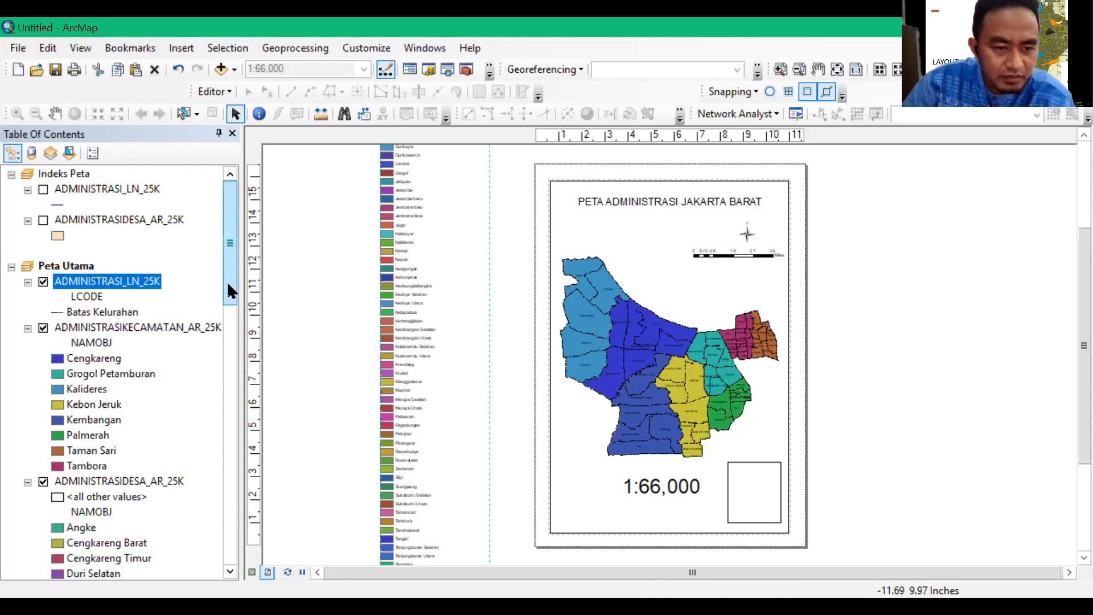
Check the Peta Utama layer categories and delete the newly inserted legend from the layout
scroll(233, 319, "down", 5)
scroll(229, 302, "up", 4)
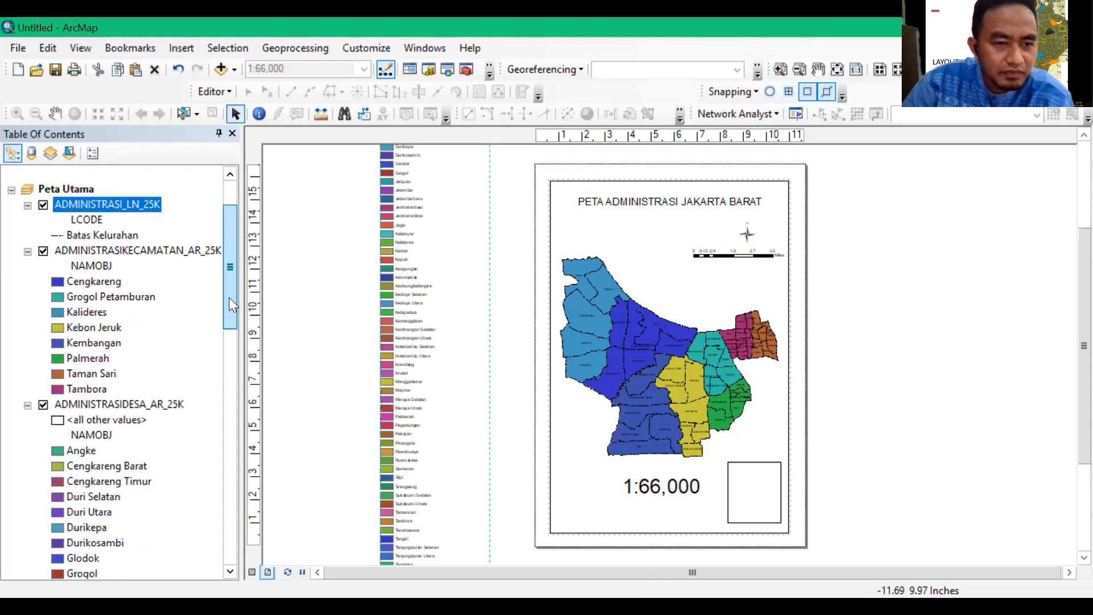
scroll(181, 371, "up", 2)
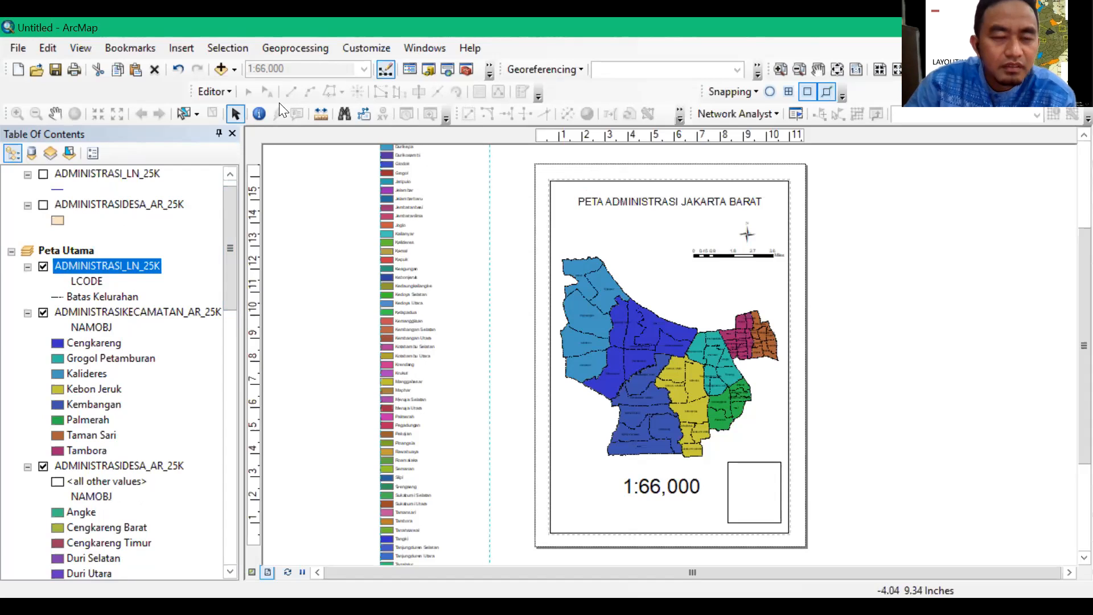
double_click(412, 229)
key("Delete")
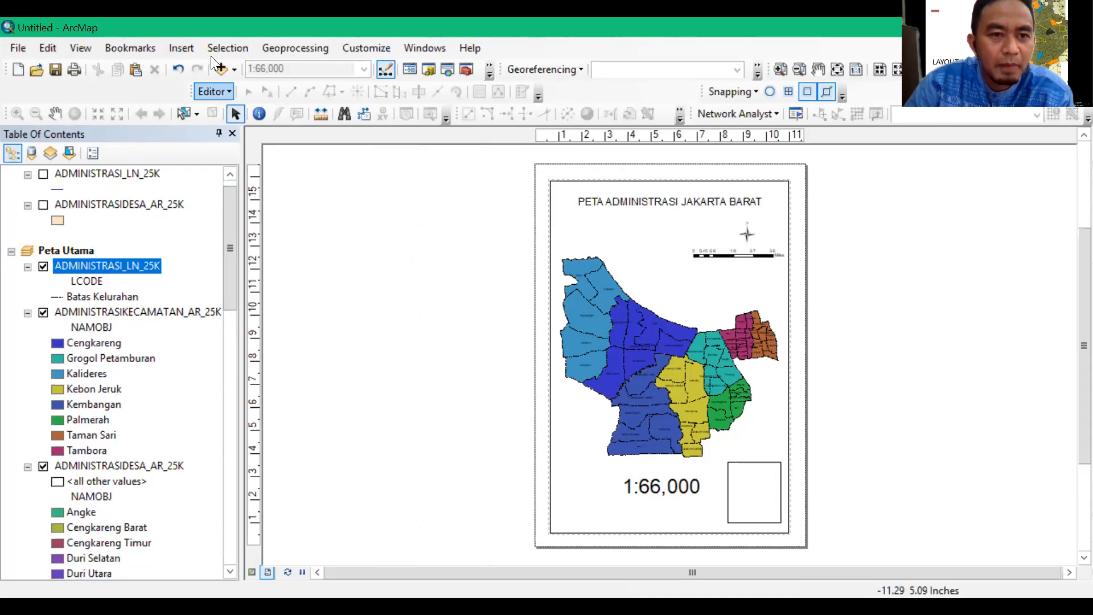
Insert a default one-column legend of all three Peta Utama layers, move it off the page, and delete it
left_click(183, 48)
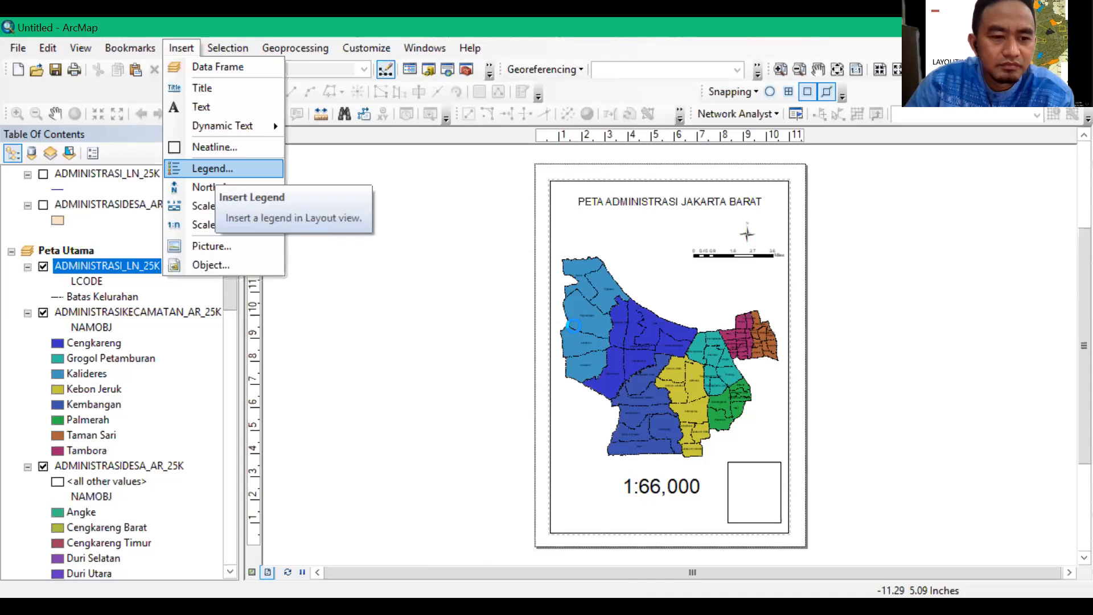
left_click(214, 169)
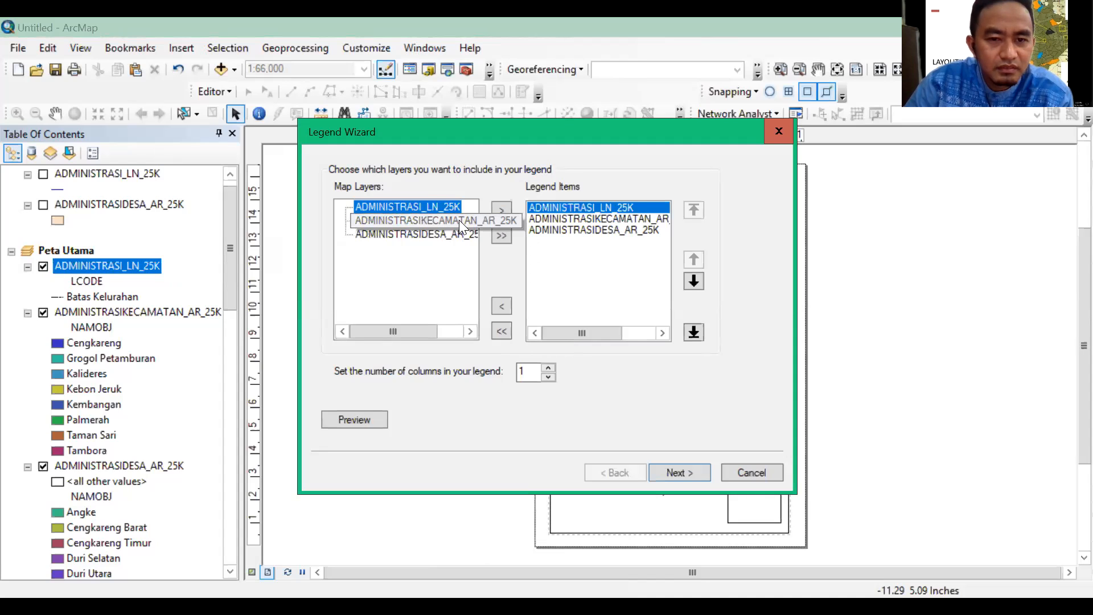
left_click(459, 220)
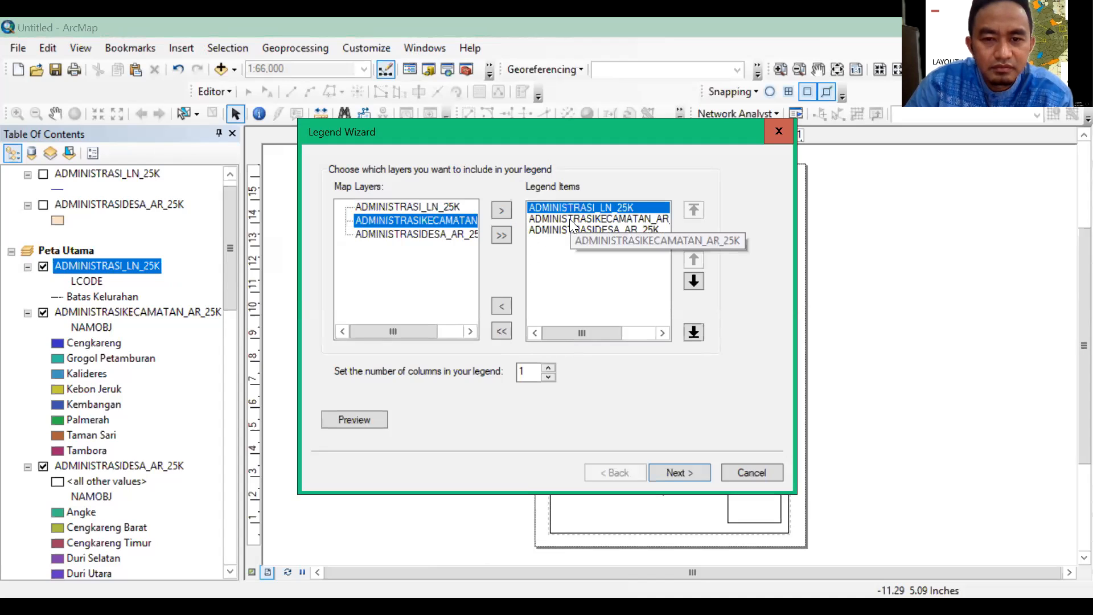
left_click(572, 219)
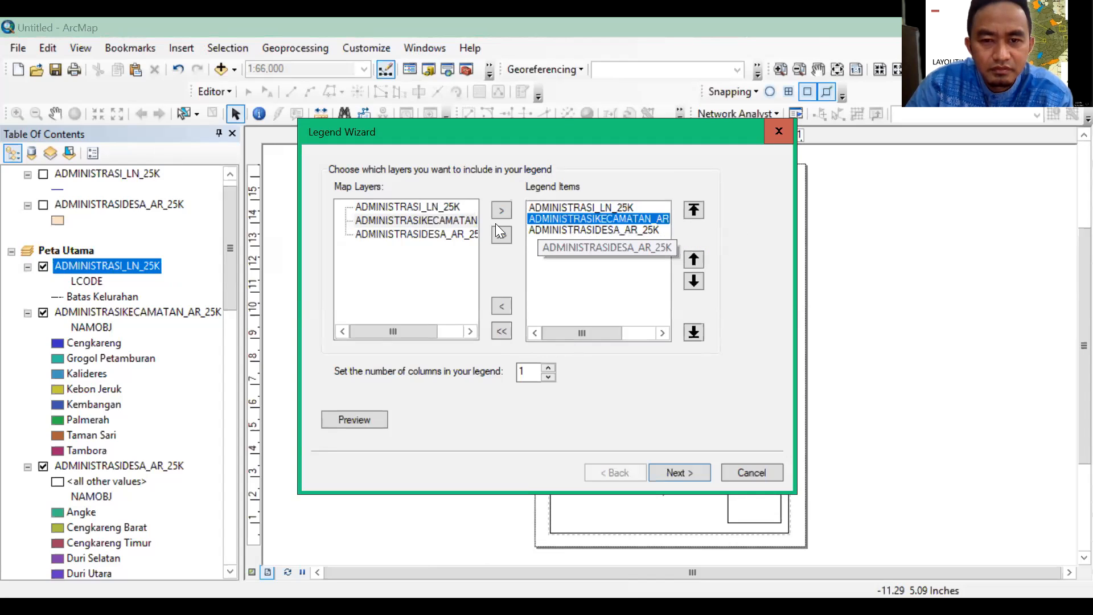
left_click_drag(462, 220, 555, 219)
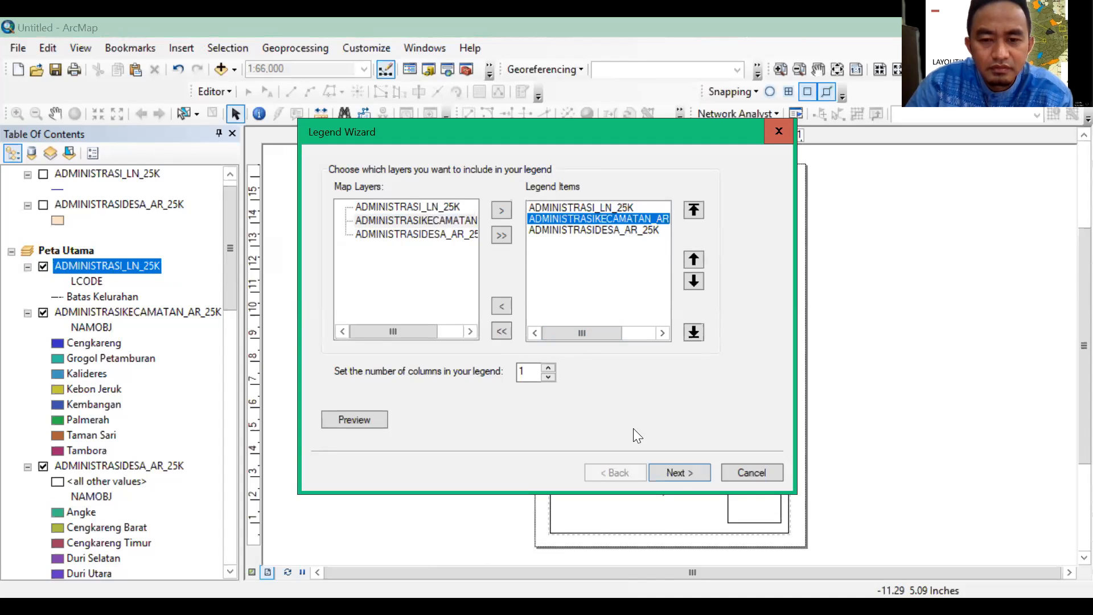
left_click(678, 471)
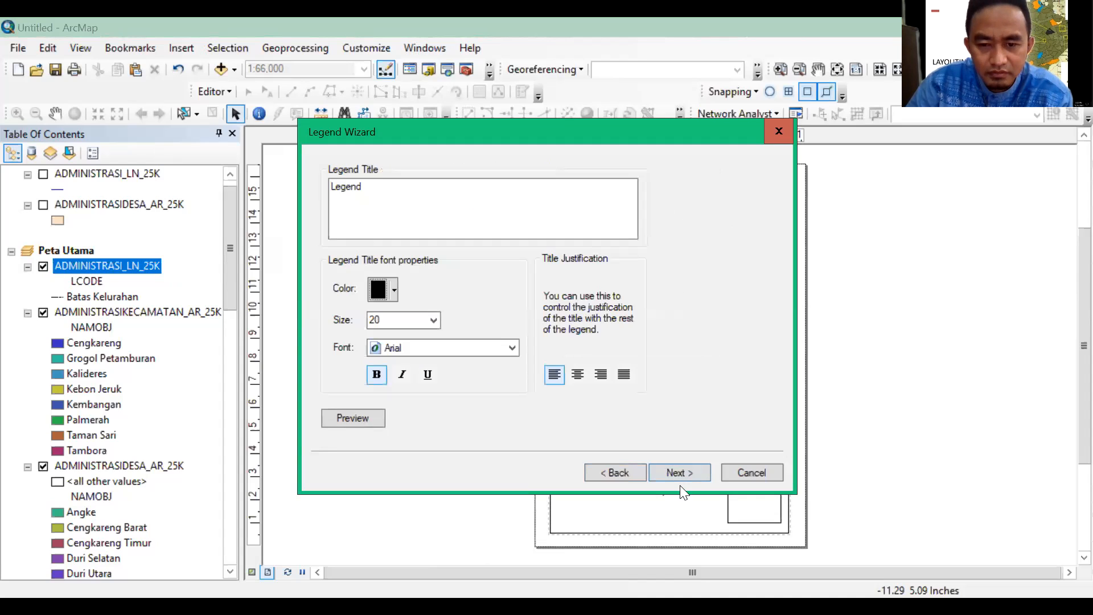
left_click(689, 469)
left_click(689, 475)
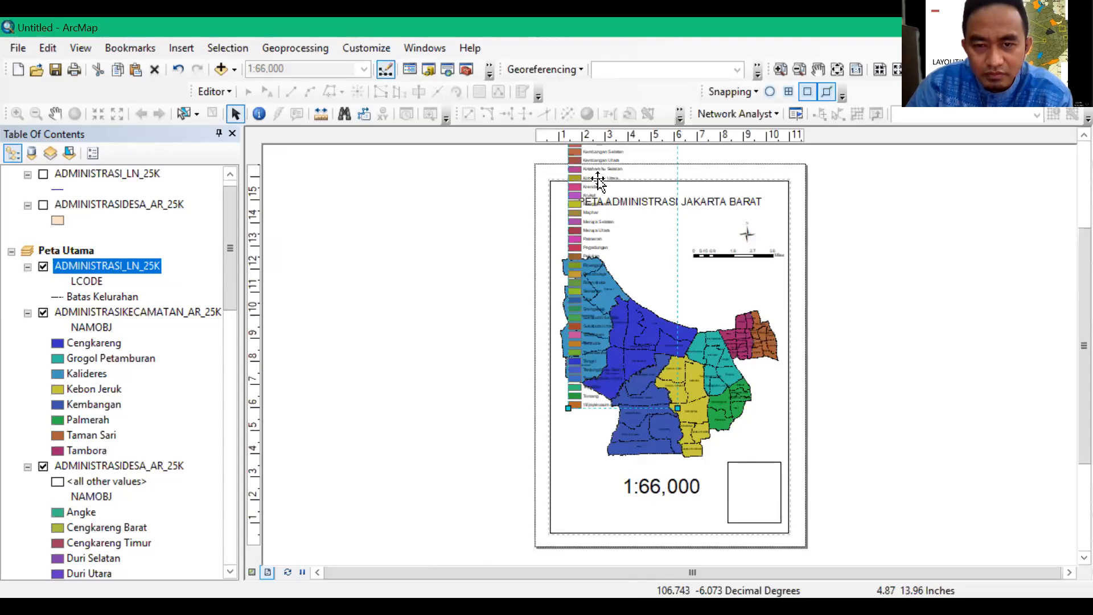
left_click_drag(670, 159, 469, 286)
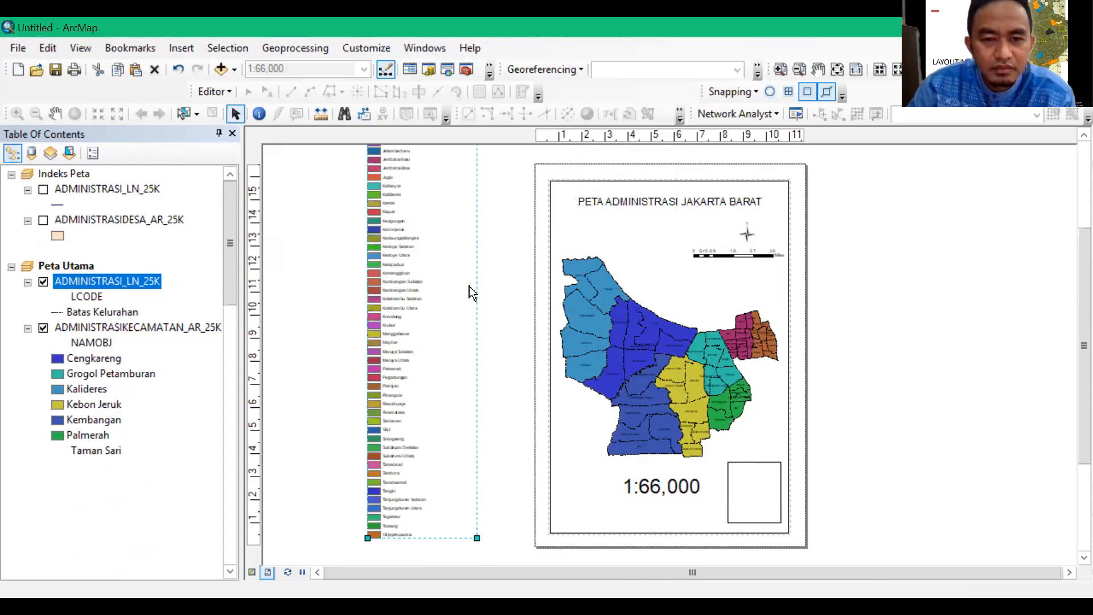
key("Delete")
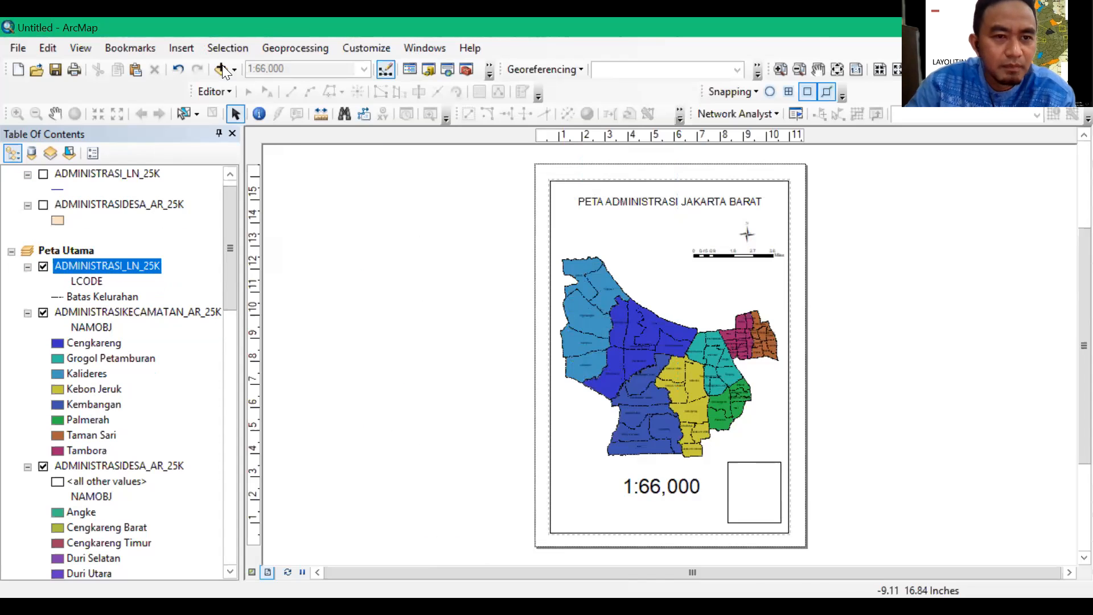
Review the NAMOBJ unique-value symbology of Peta Utama's ADMINISTRASIDESA_AR_25K layer in its properties
left_click(184, 47)
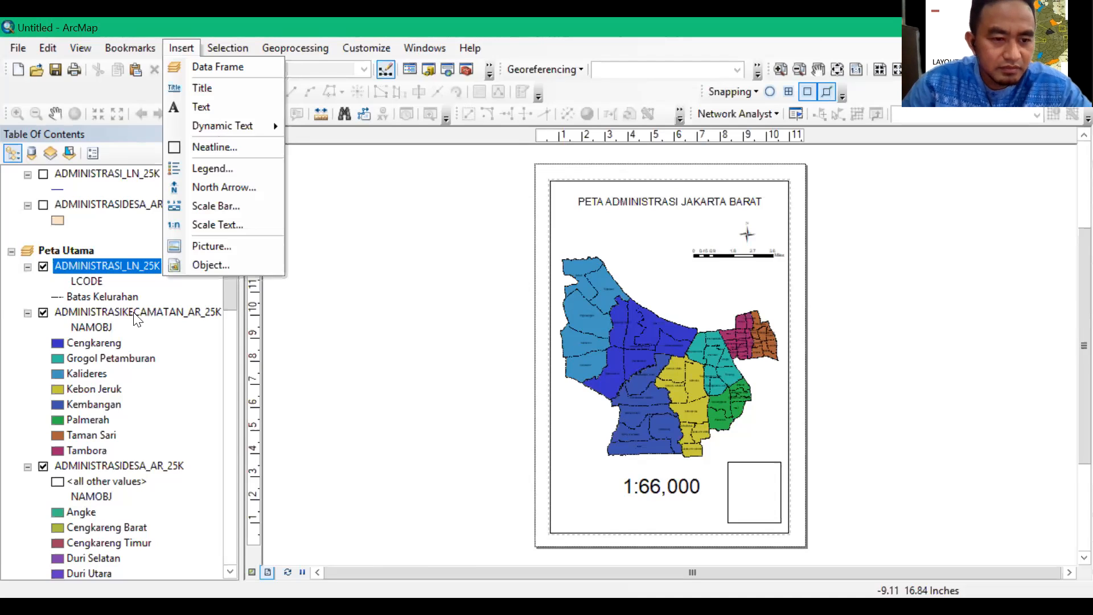
left_click(135, 474)
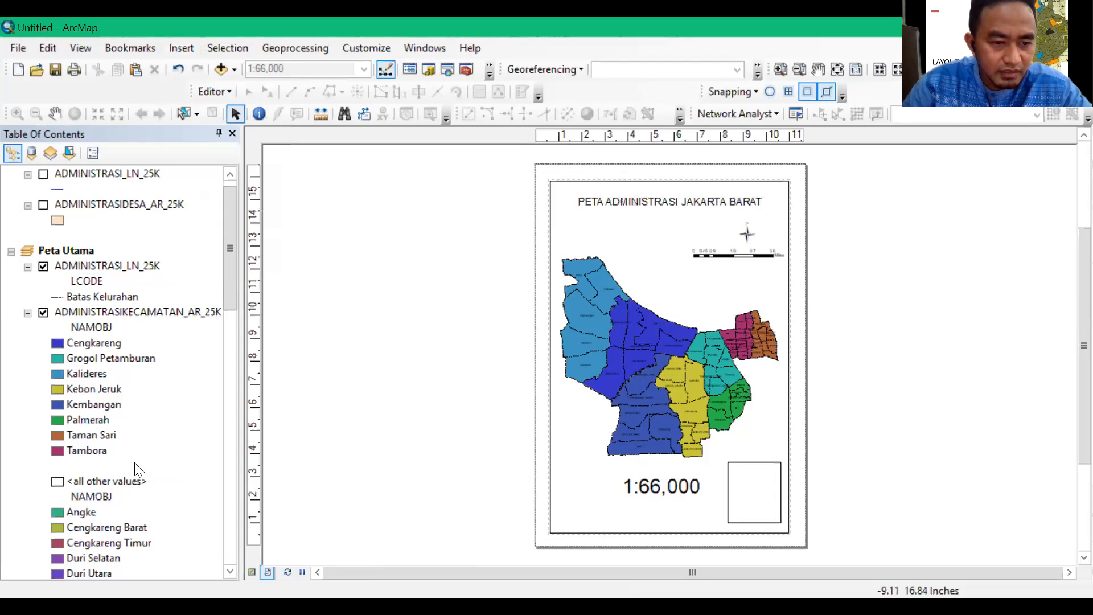
right_click(137, 468)
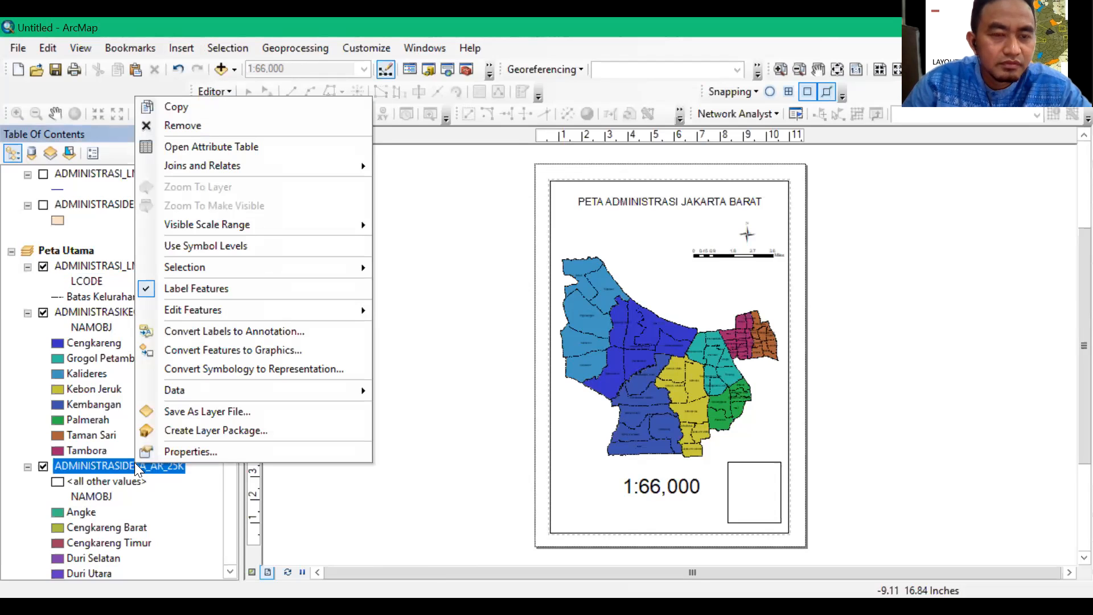
left_click(182, 452)
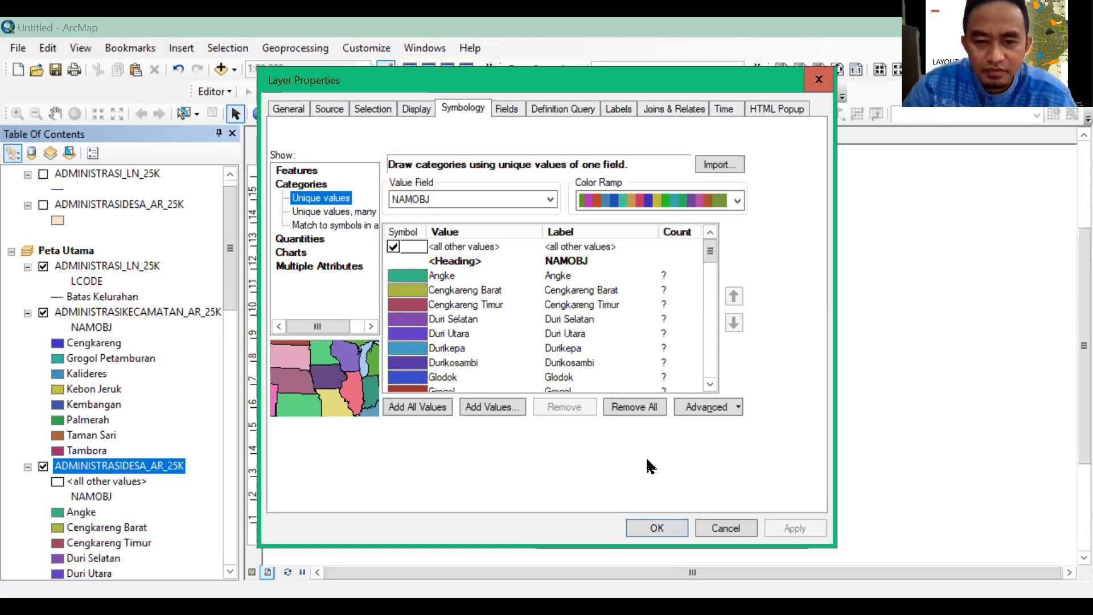
left_click(667, 530)
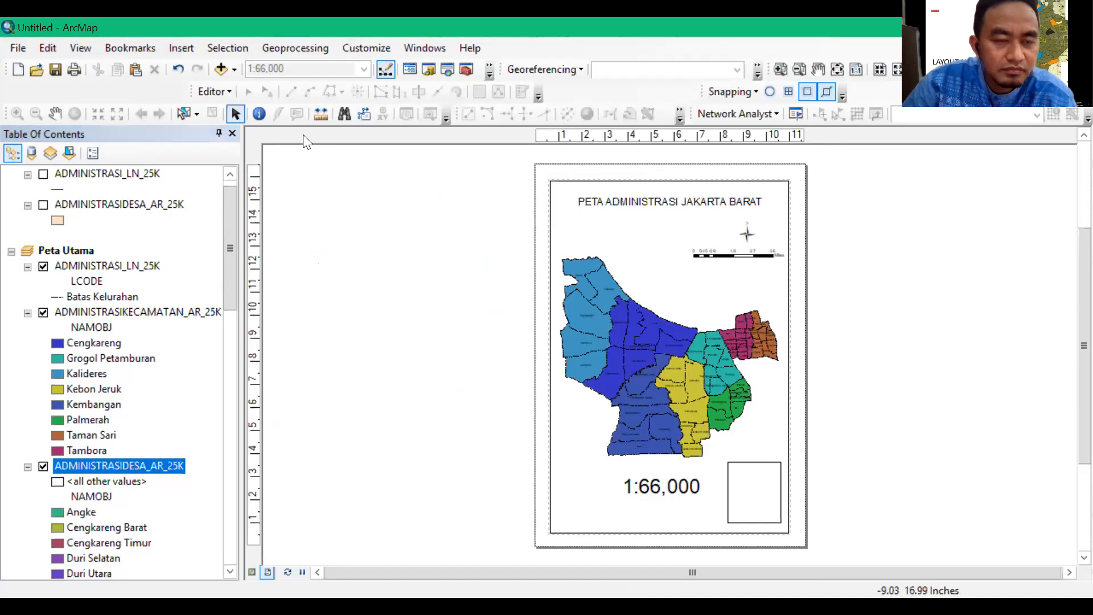
Insert a one-column legend of the three Peta Utama layers with default title, frame and spacing, and place it beside the page
left_click(188, 48)
left_click(224, 168)
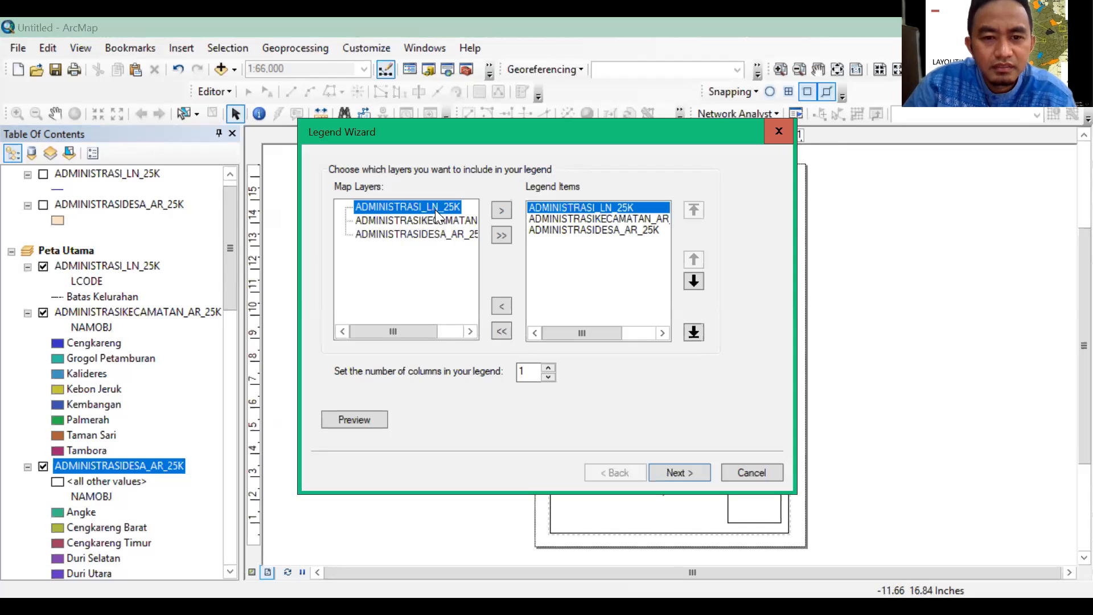
left_click(563, 246)
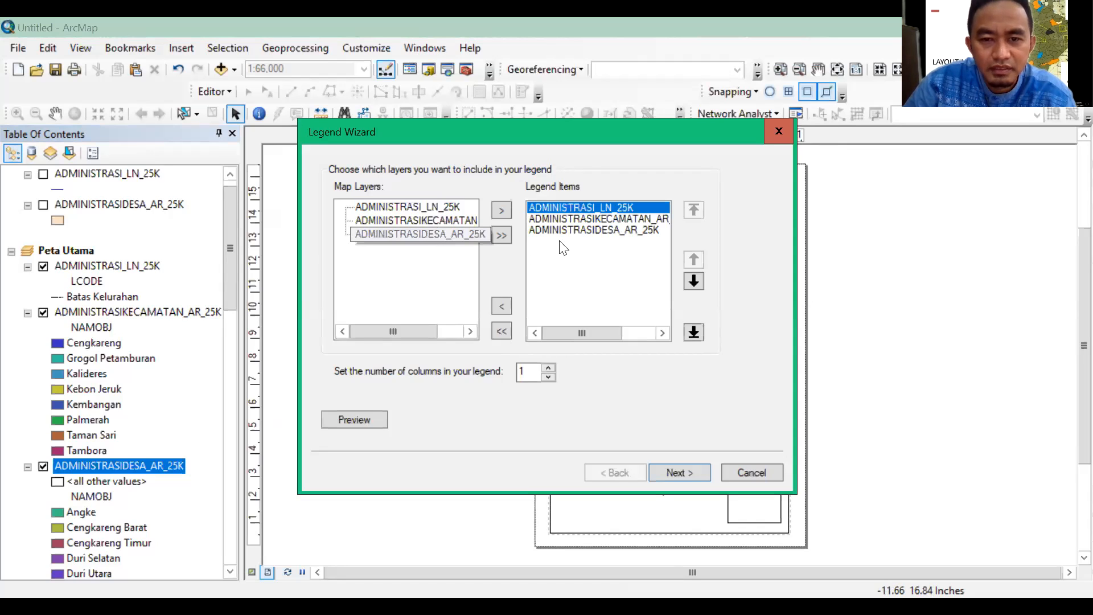
left_click(586, 230)
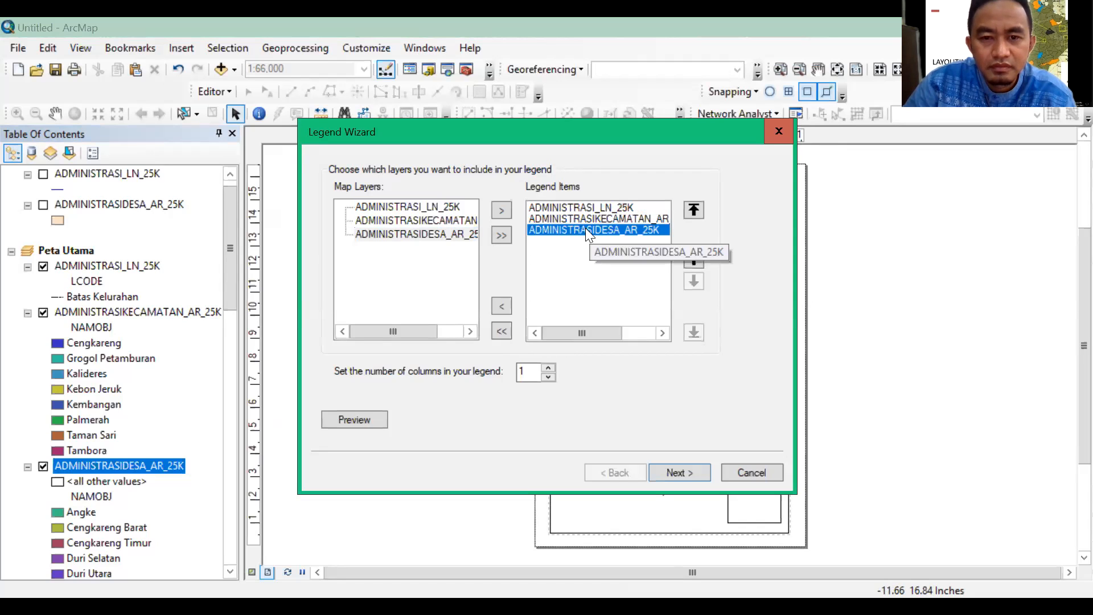
left_click(460, 232)
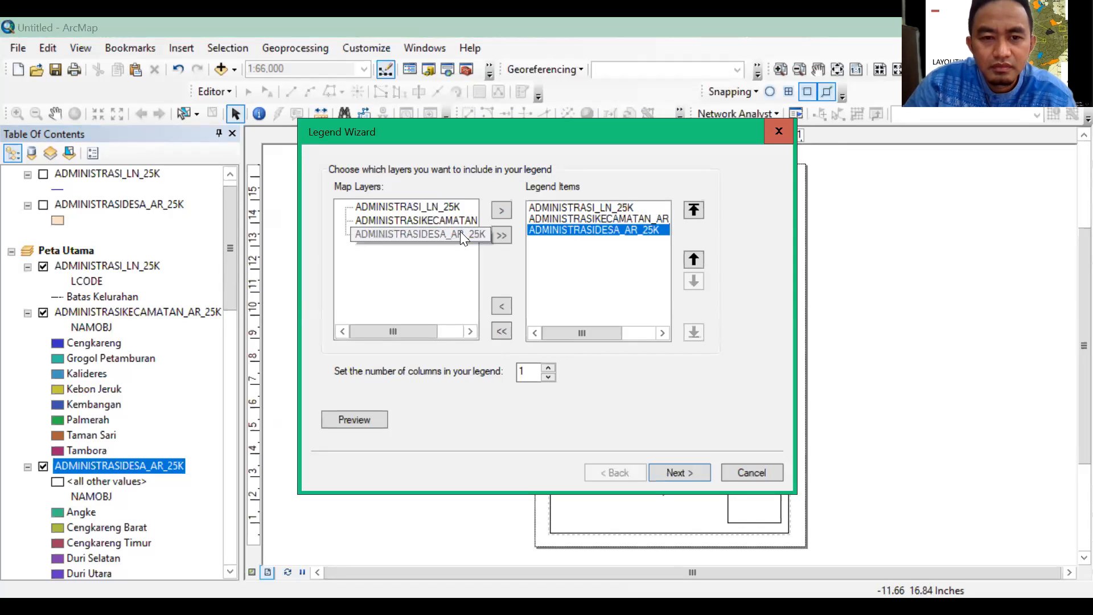
left_click(550, 229)
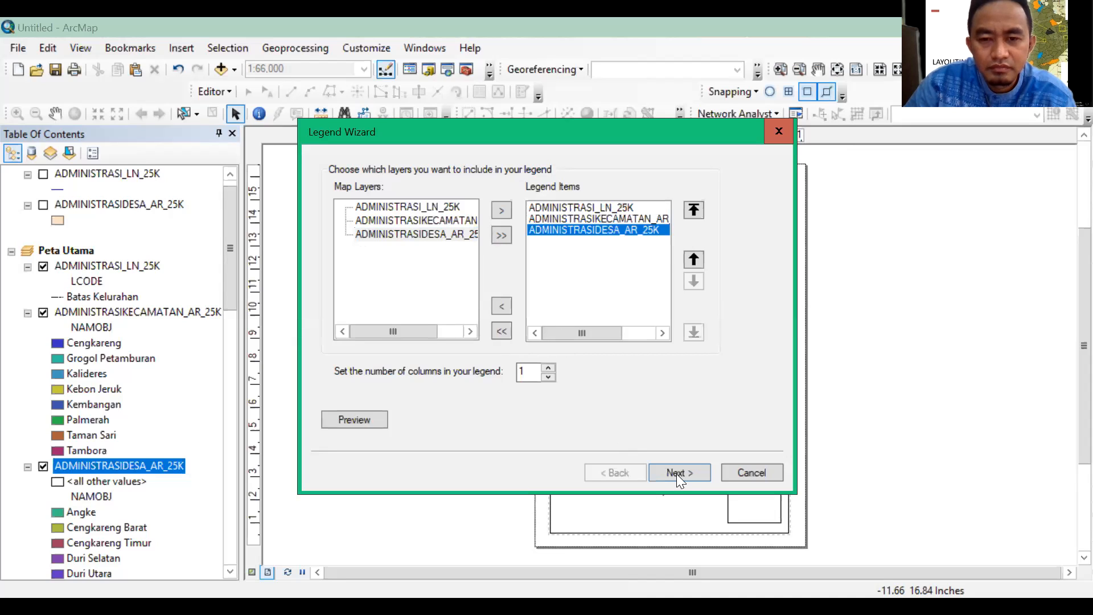
left_click(691, 473)
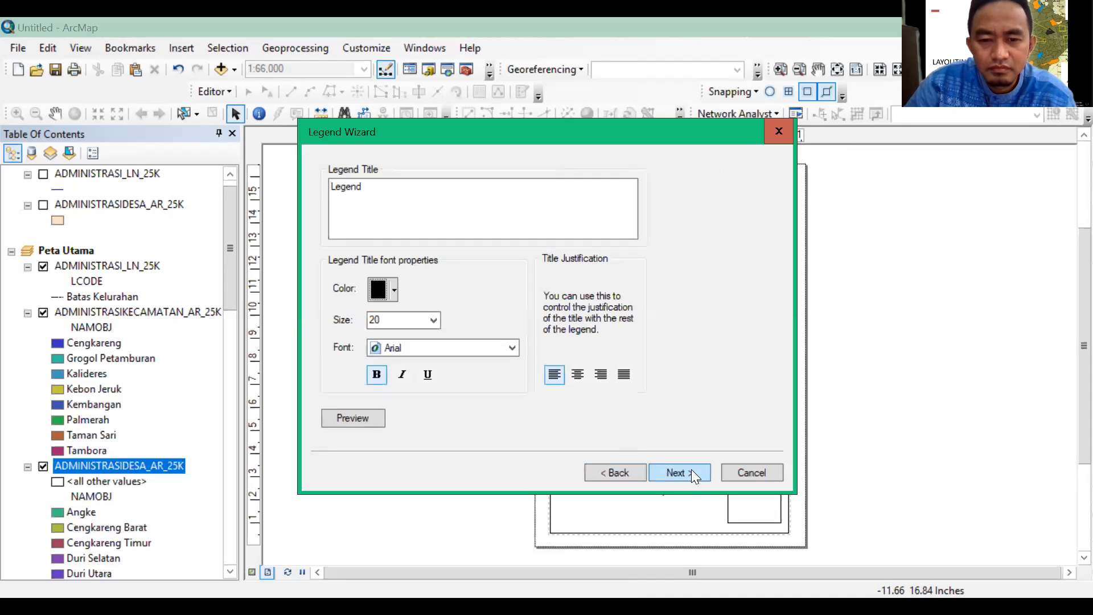
left_click(691, 474)
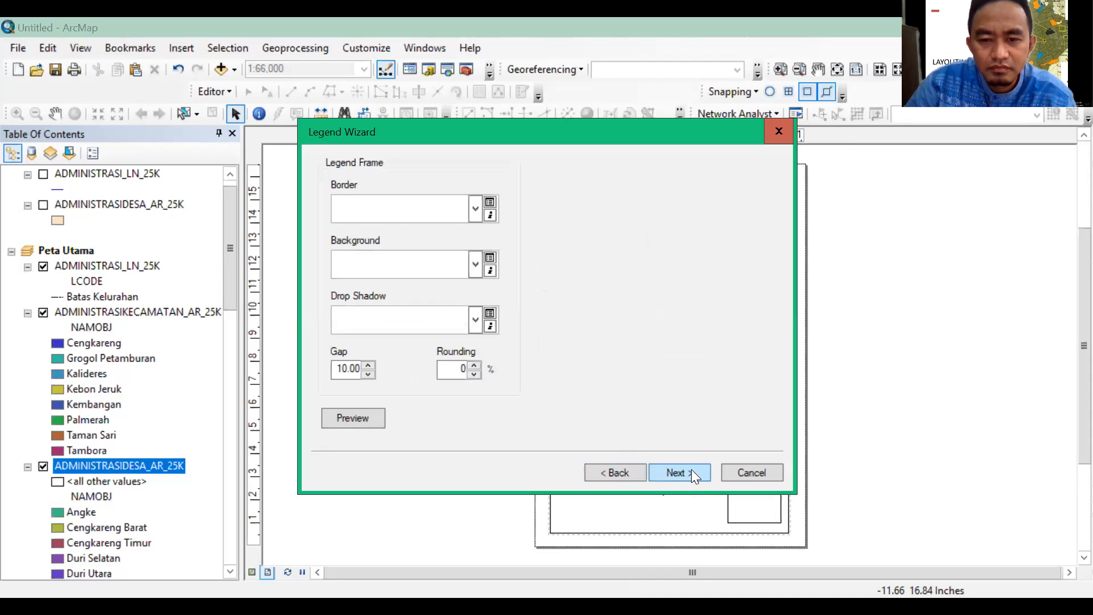
left_click(691, 473)
left_click(691, 472)
left_click(691, 472)
left_click_drag(661, 244, 487, 369)
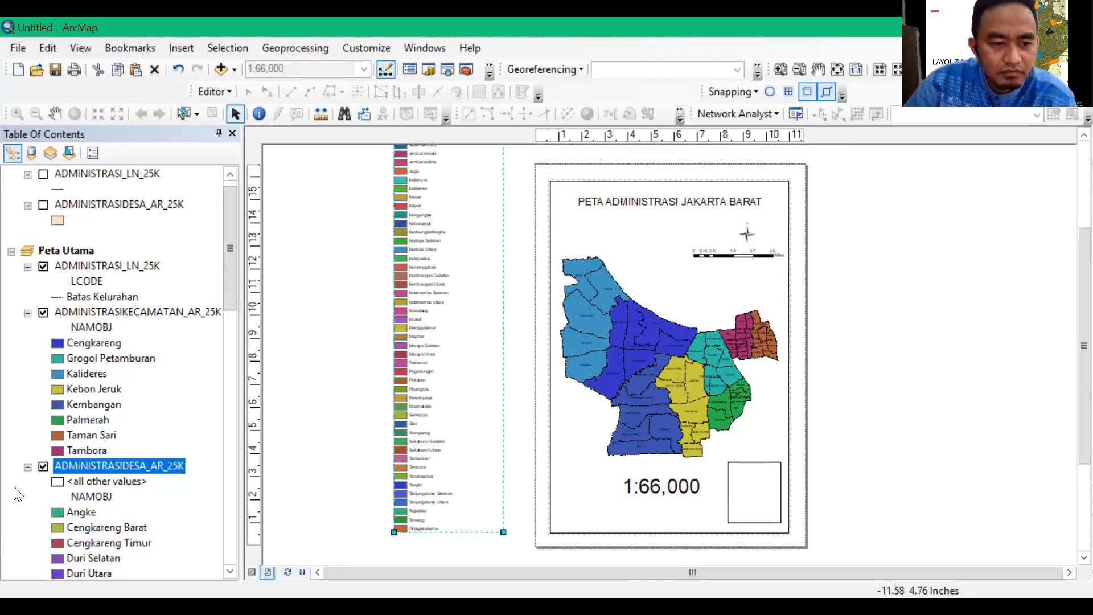
Hide Peta Utama's ADMINISTRASIDESA_AR_25K layer to shorten the legend, and place the legend in the map page's lower-left corner
left_click(44, 469)
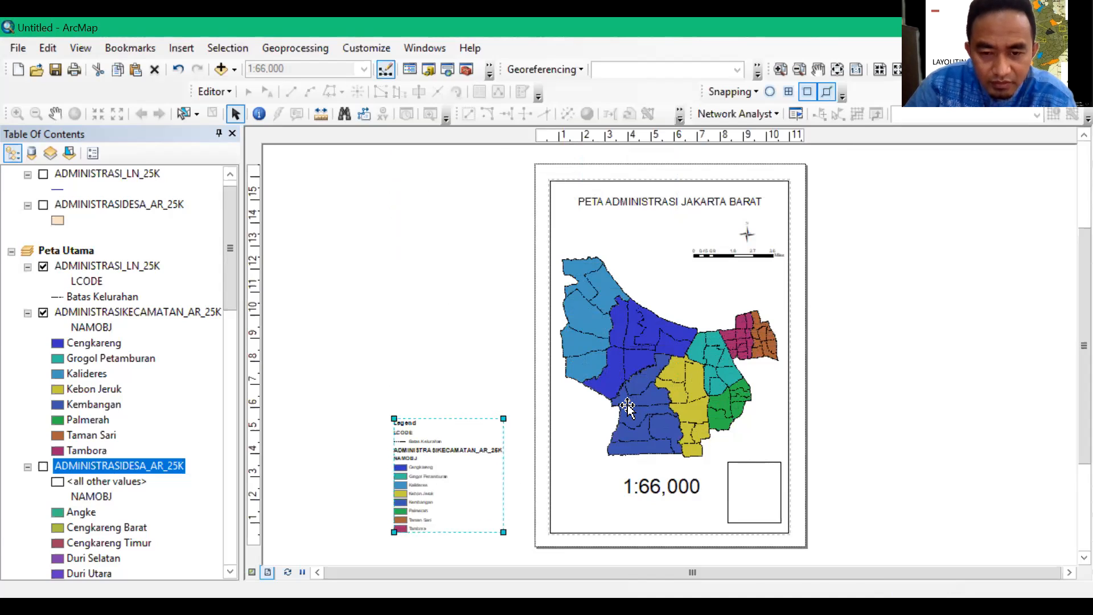
left_click_drag(416, 492, 583, 472)
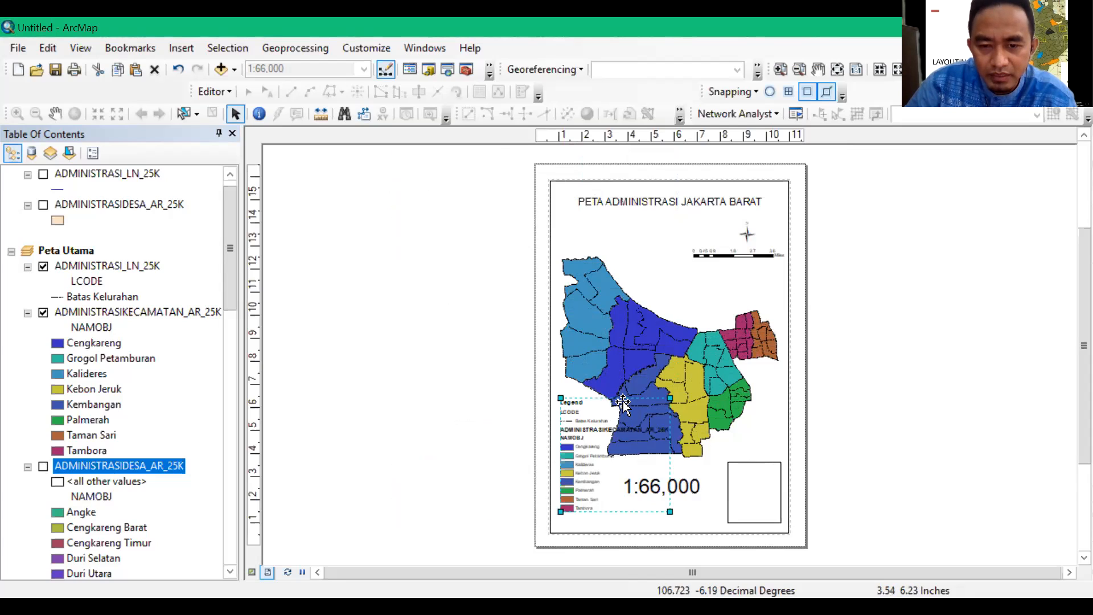
left_click_drag(621, 418, 620, 435)
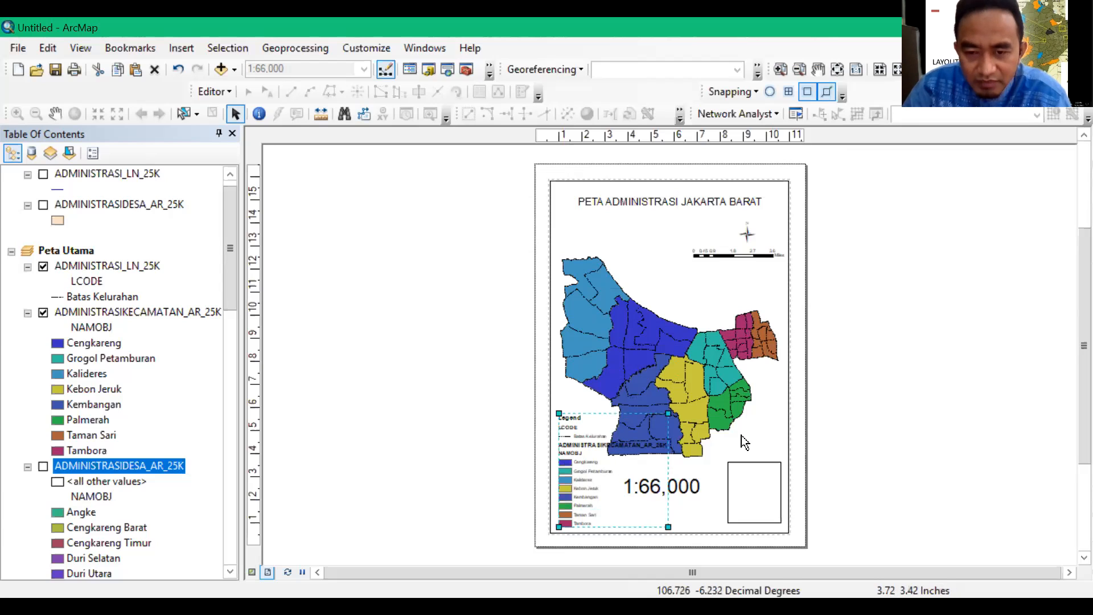
left_click(898, 417)
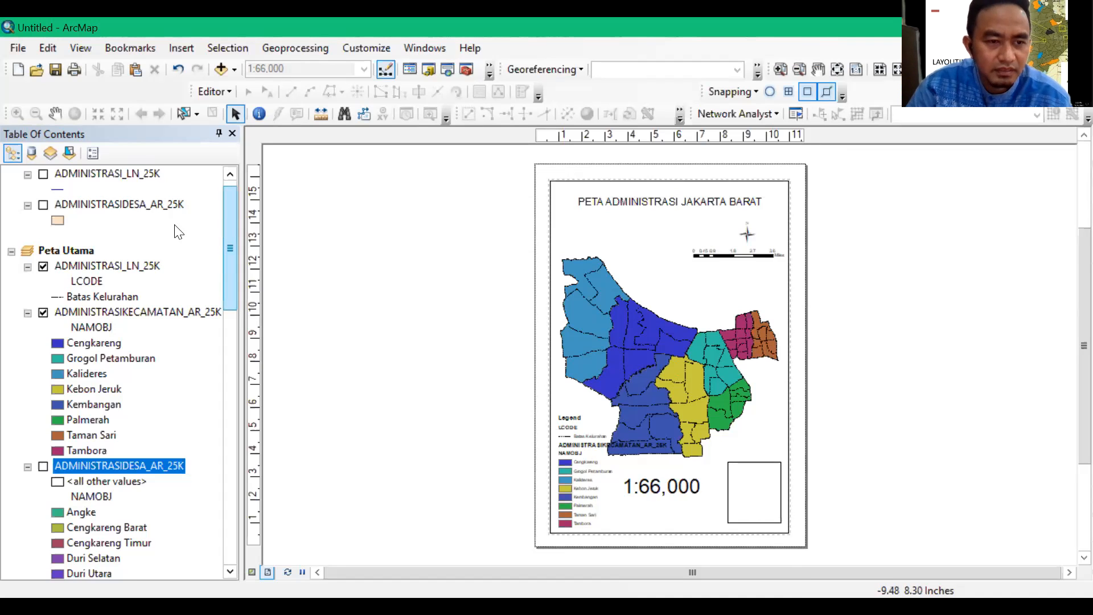
Show both Indeks Peta layers in the inset frame and hide them again
scroll(178, 230, "up", 1)
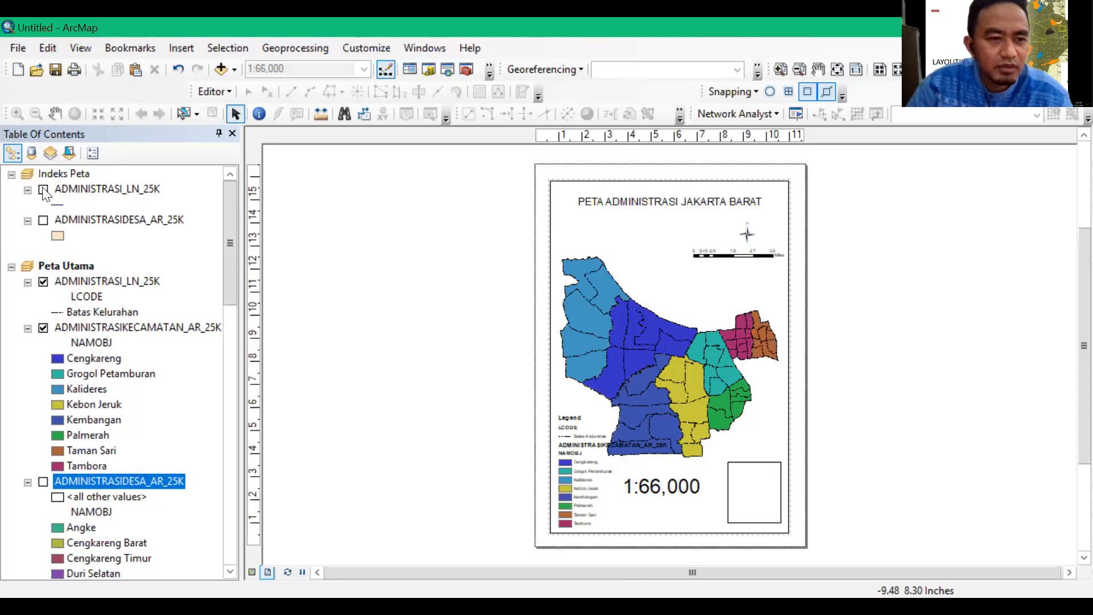
left_click(51, 224, "ctrl")
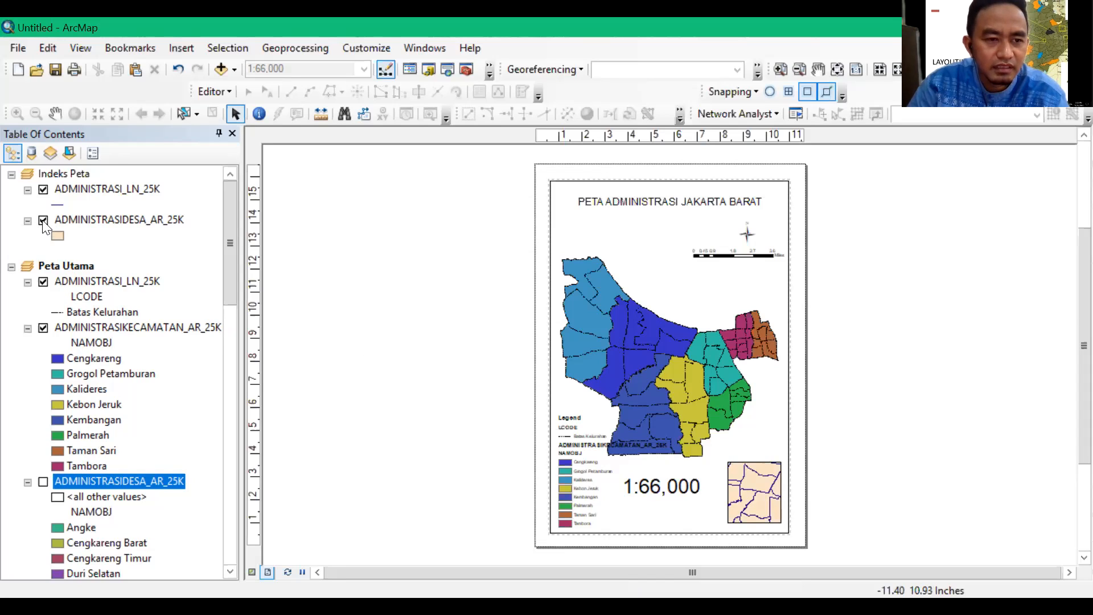
left_click(45, 191, "ctrl")
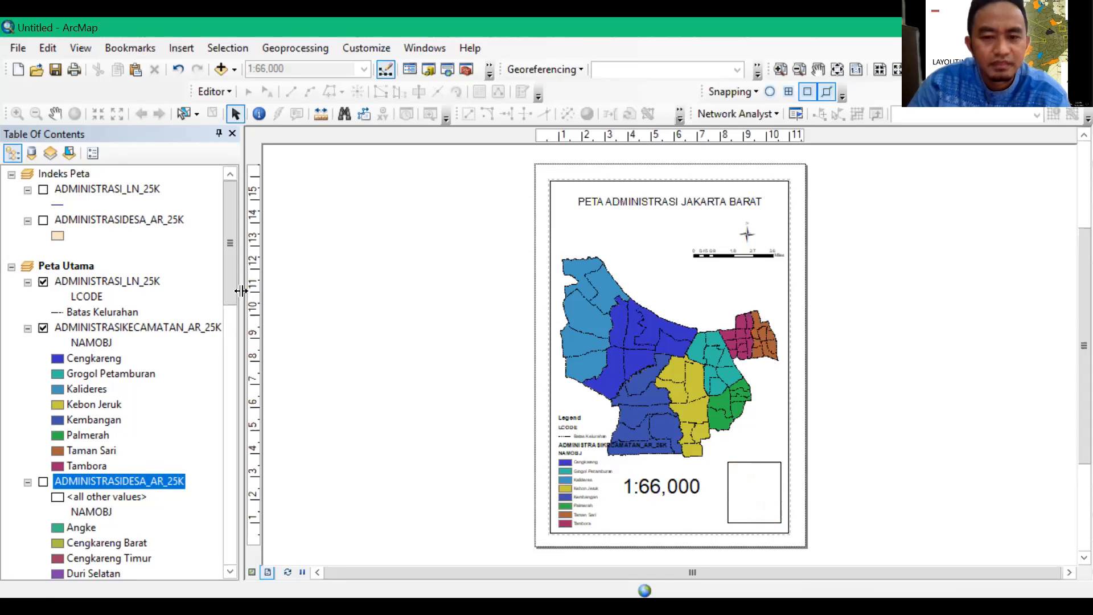
Add JAKARTA.shp from the latihan folder inside 12_Layouting to the Peta Utama data frame
left_click(233, 68)
left_click(243, 89)
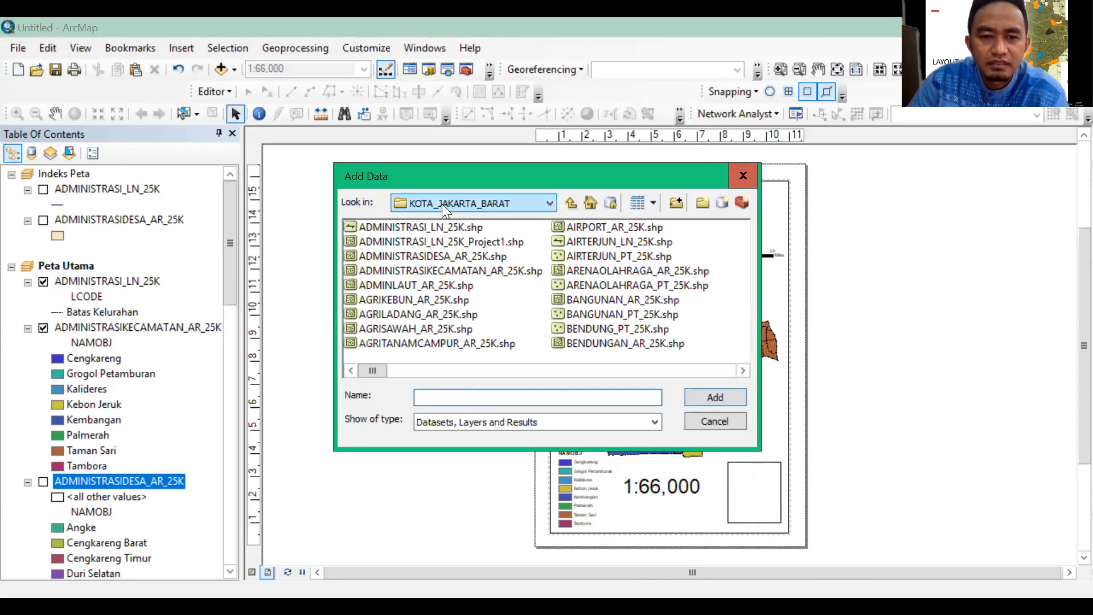
left_click(449, 262)
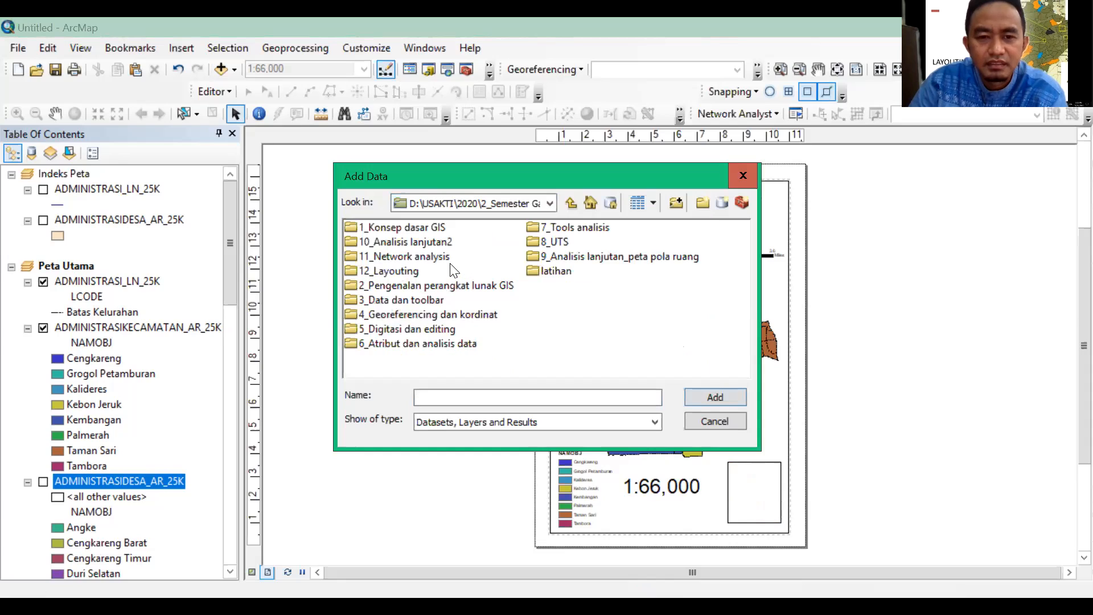
left_click(544, 271)
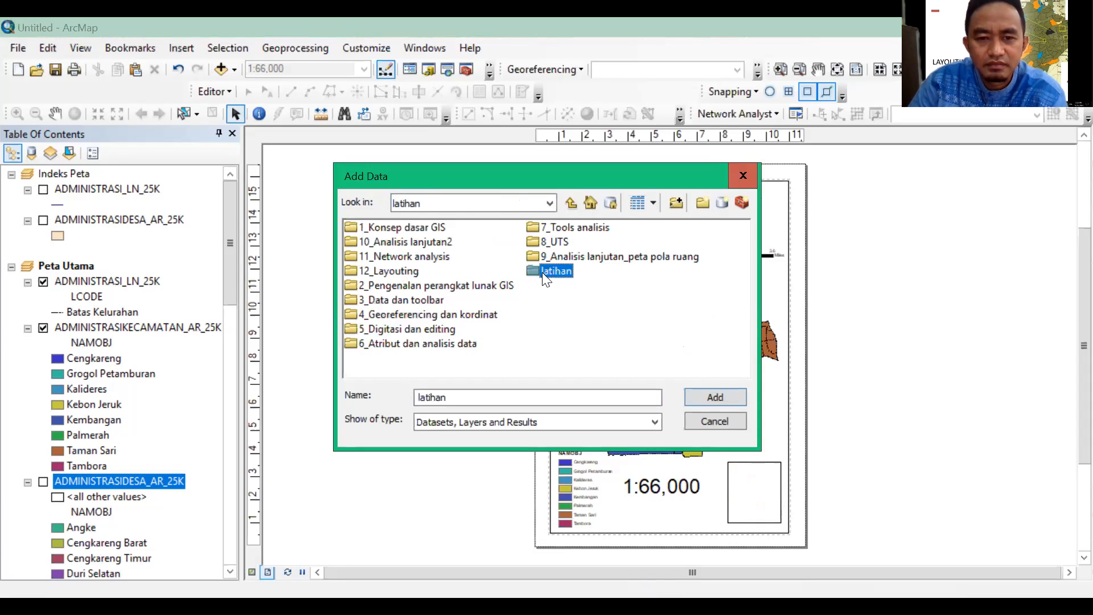
key("Return")
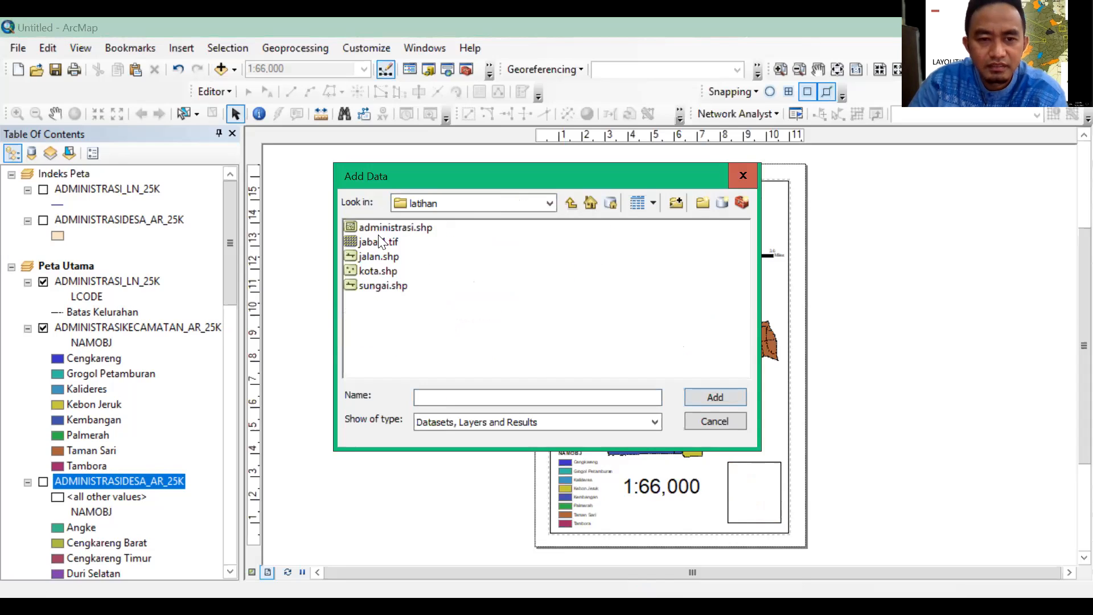
left_click(452, 206)
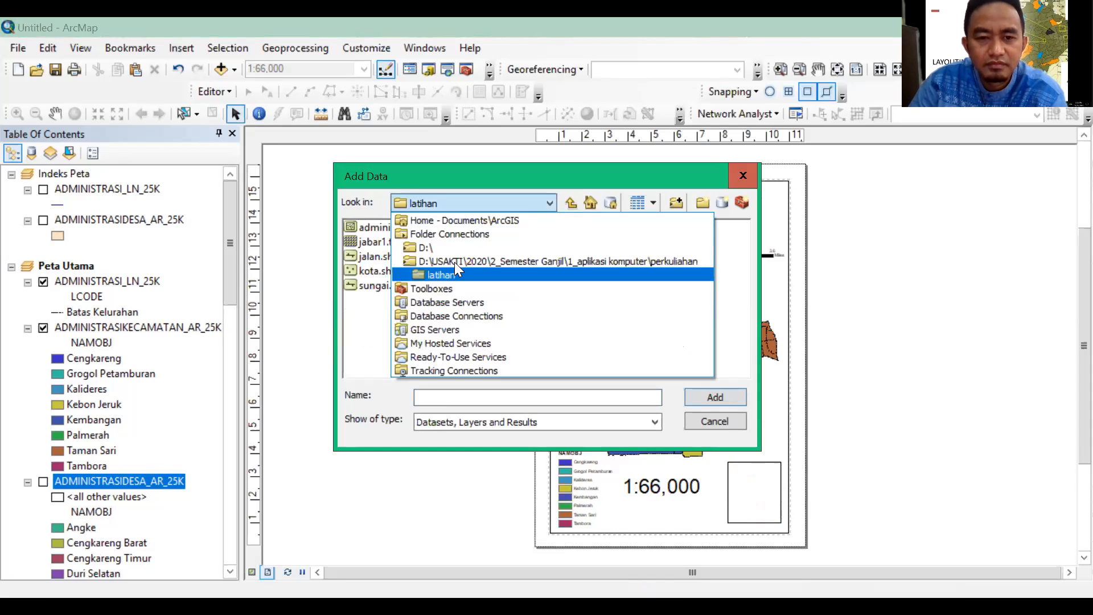
left_click(454, 262)
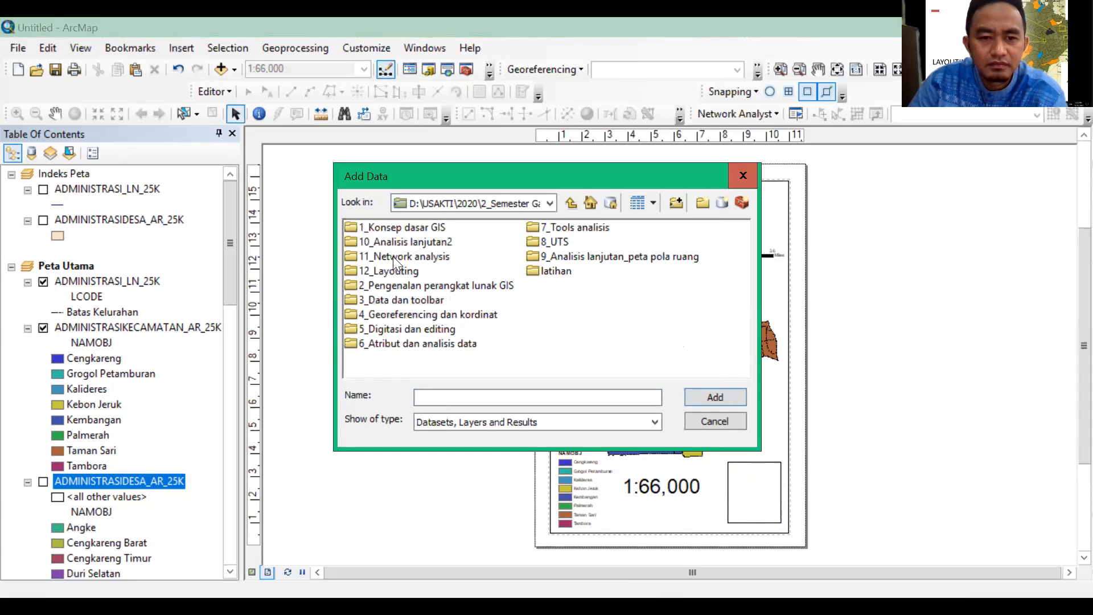
double_click(395, 272)
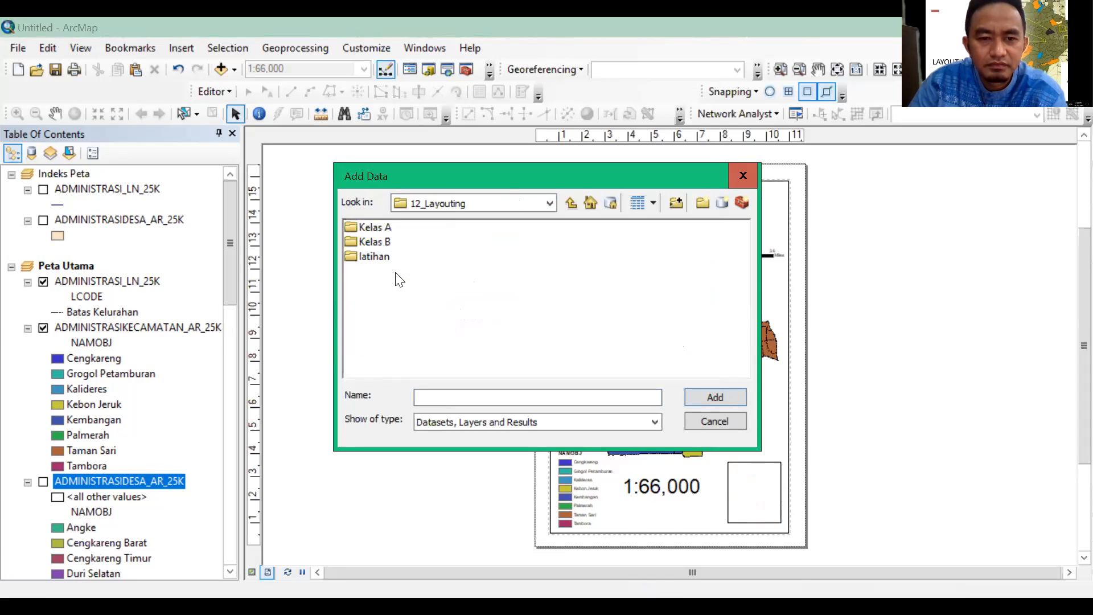
double_click(382, 239)
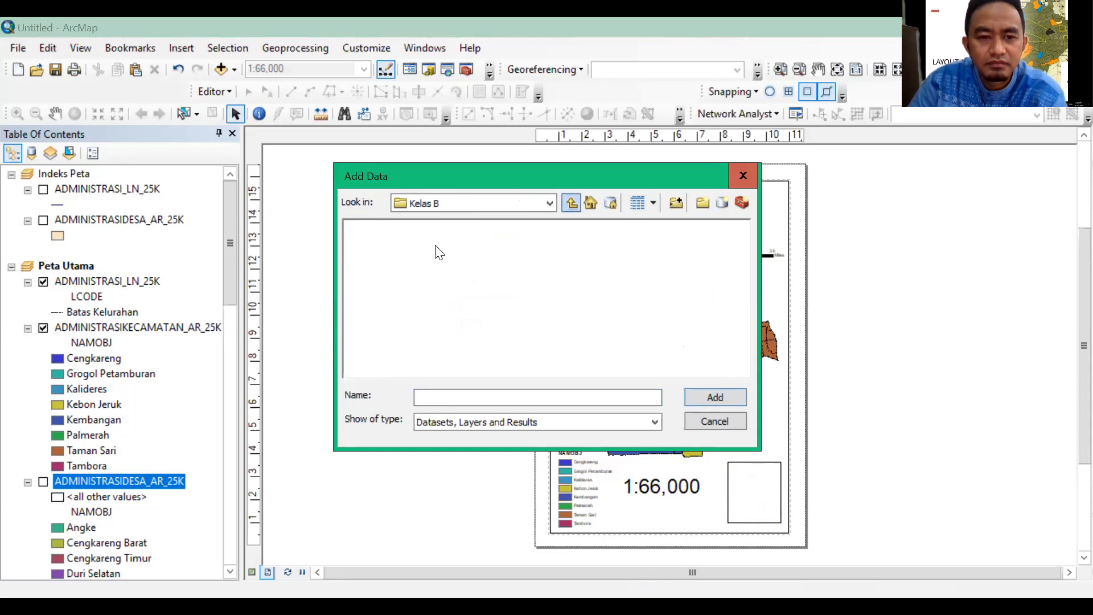
key("BackSpace")
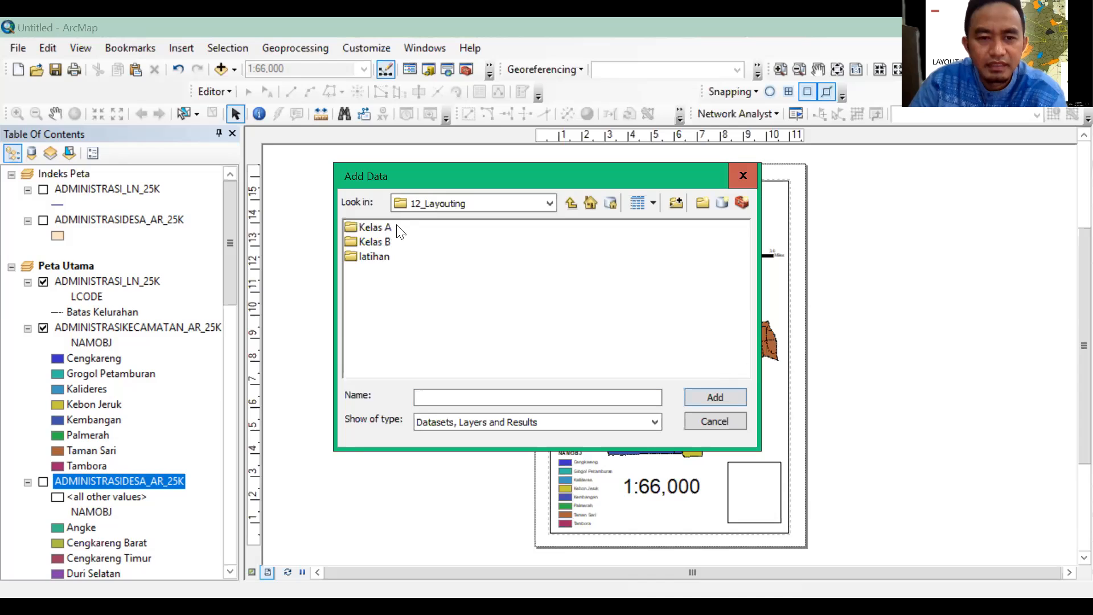
double_click(380, 256)
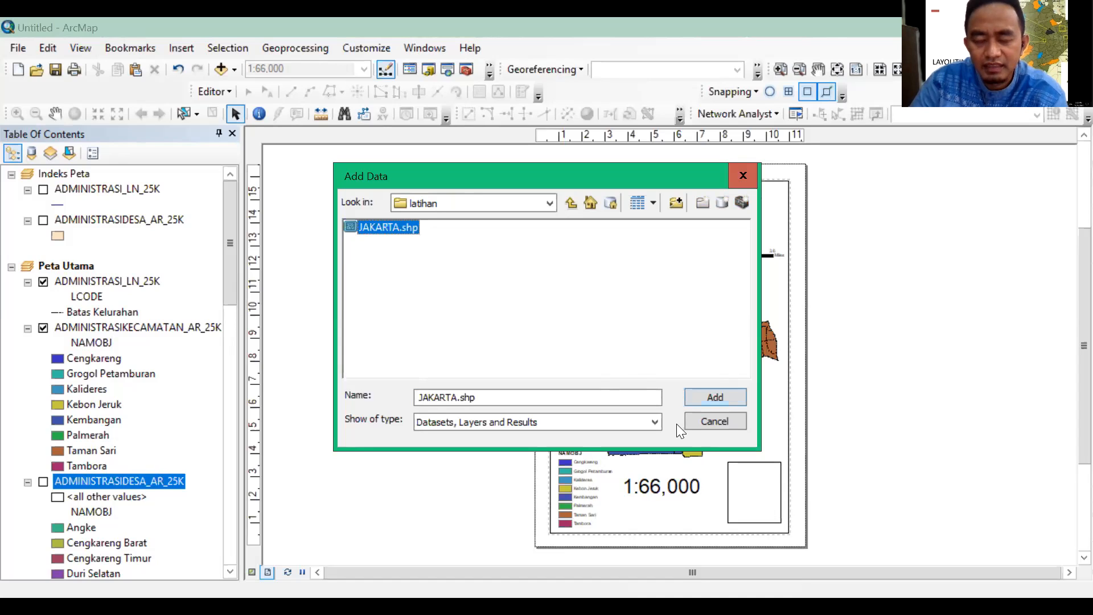
left_click(699, 404)
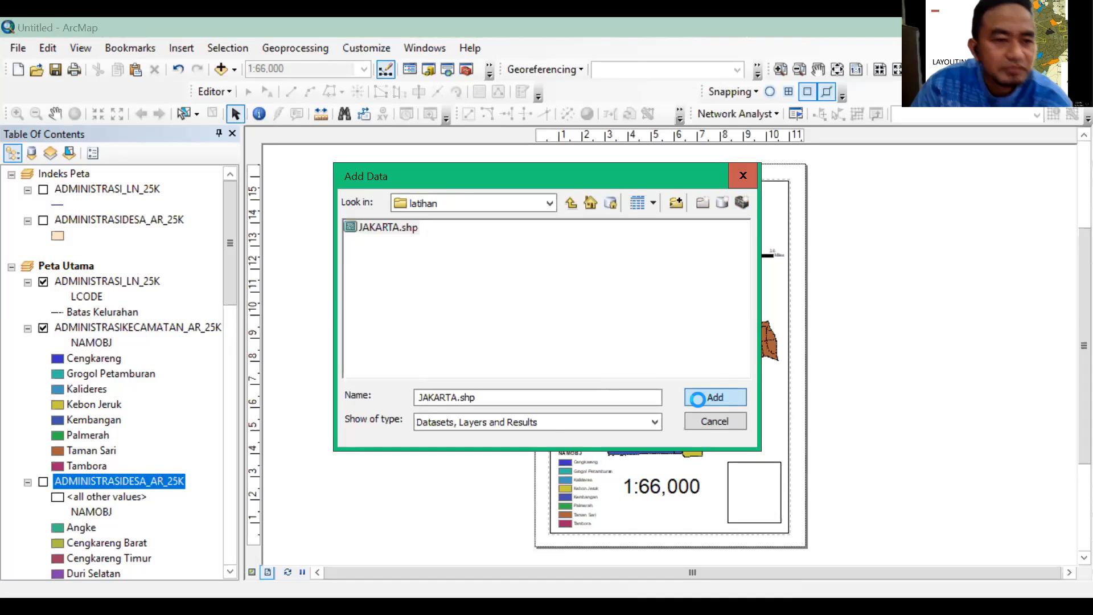
left_click(699, 403)
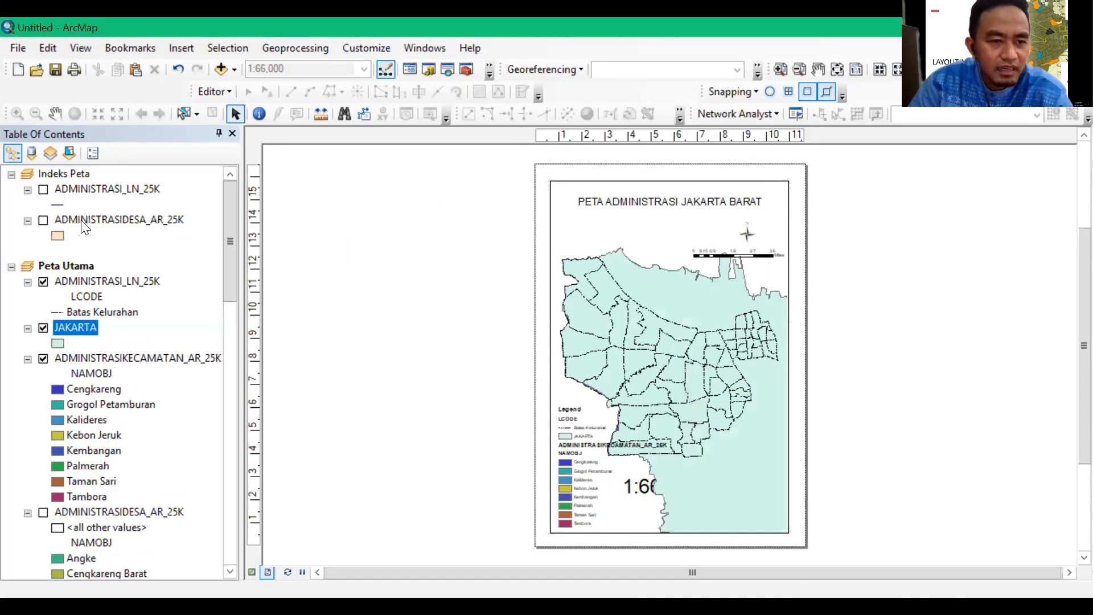
Copy the JAKARTA layer into the Indeks Peta data frame and remove it from Peta Utama
left_click_drag(61, 328, 72, 243)
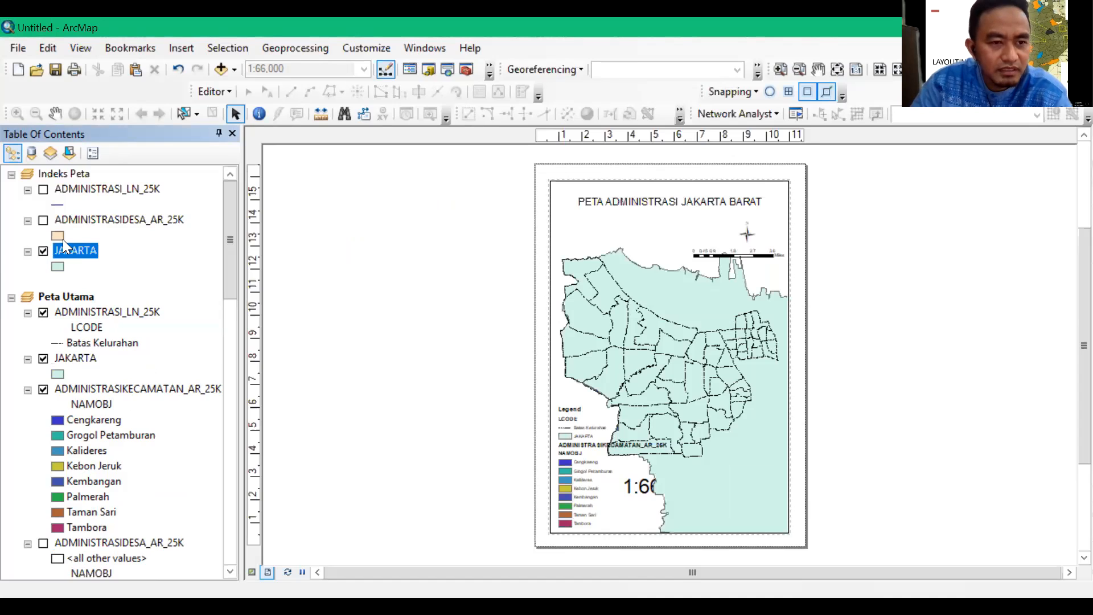
left_click(67, 363)
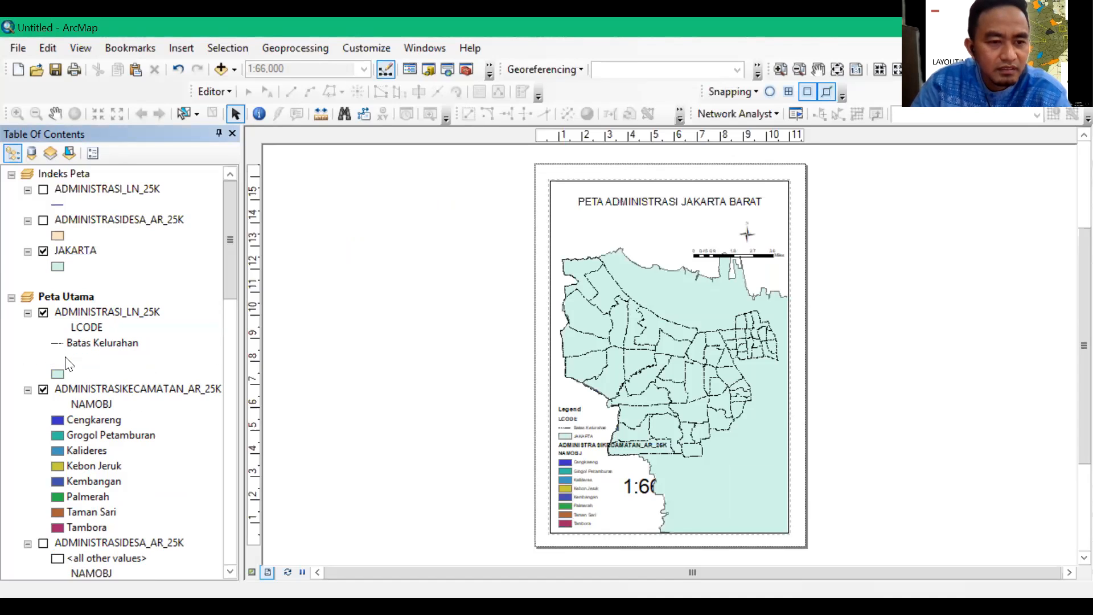
right_click(67, 364)
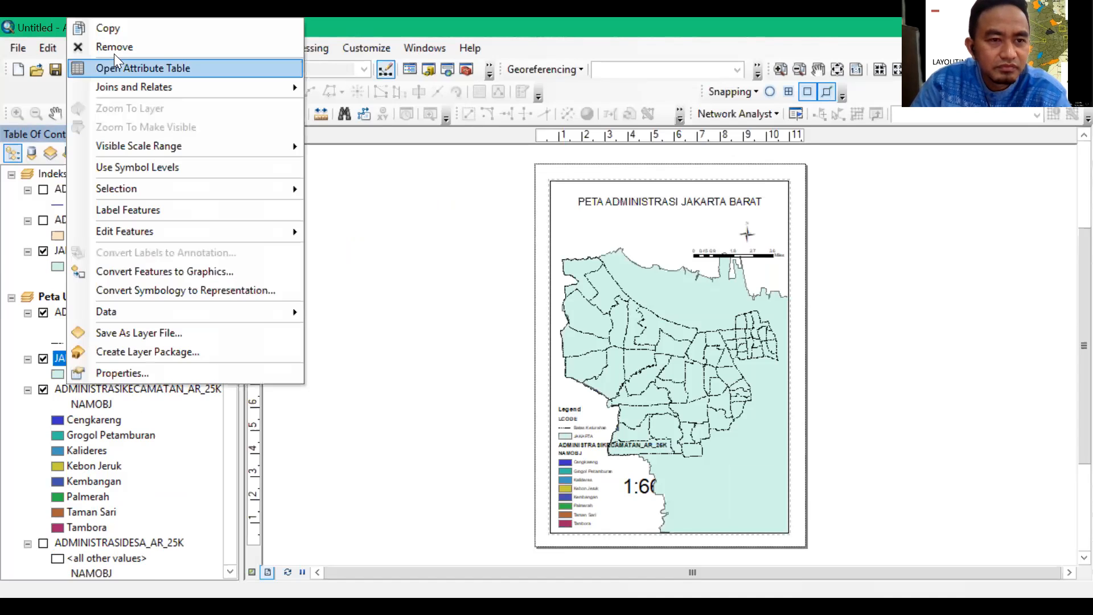
left_click(114, 48)
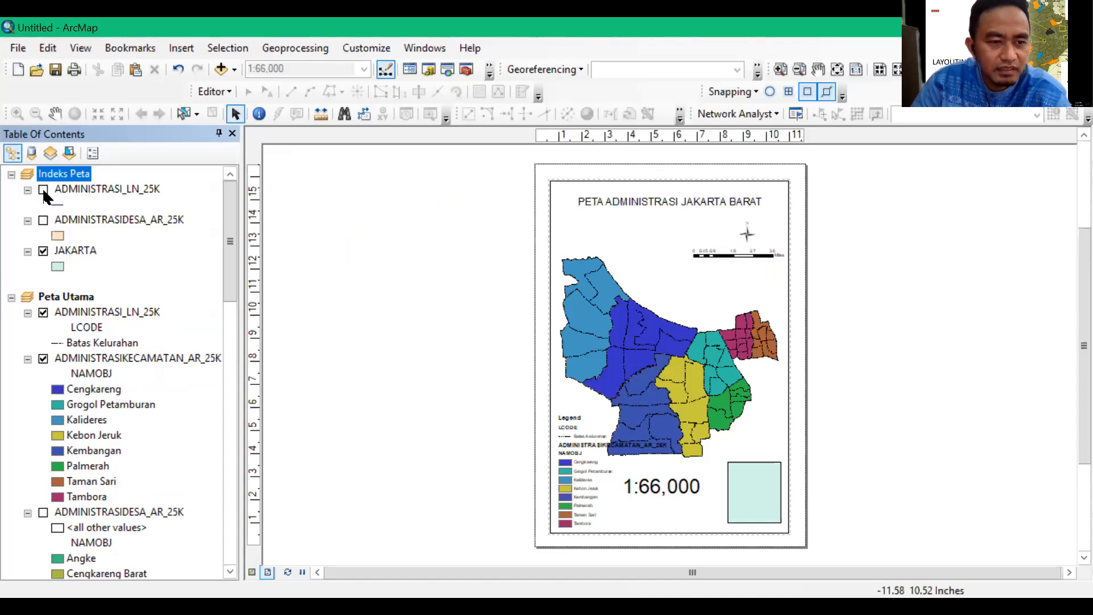
Remove the ADMINISTRASI_LN_25K and ADMINISTRASIDESA_AR_25K layers from the Indeks Peta data frame, with its JAKARTA layer hidden
left_click(43, 251)
left_click(42, 190)
left_click(43, 220)
left_click(75, 190)
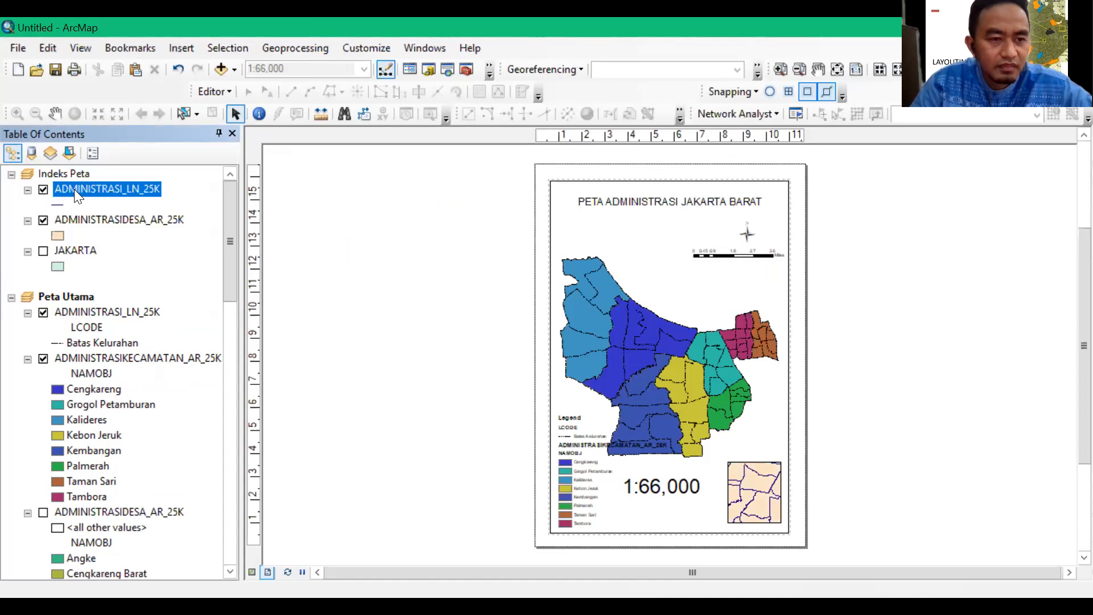
left_click(80, 219, "ctrl")
right_click(89, 191)
left_click(138, 220)
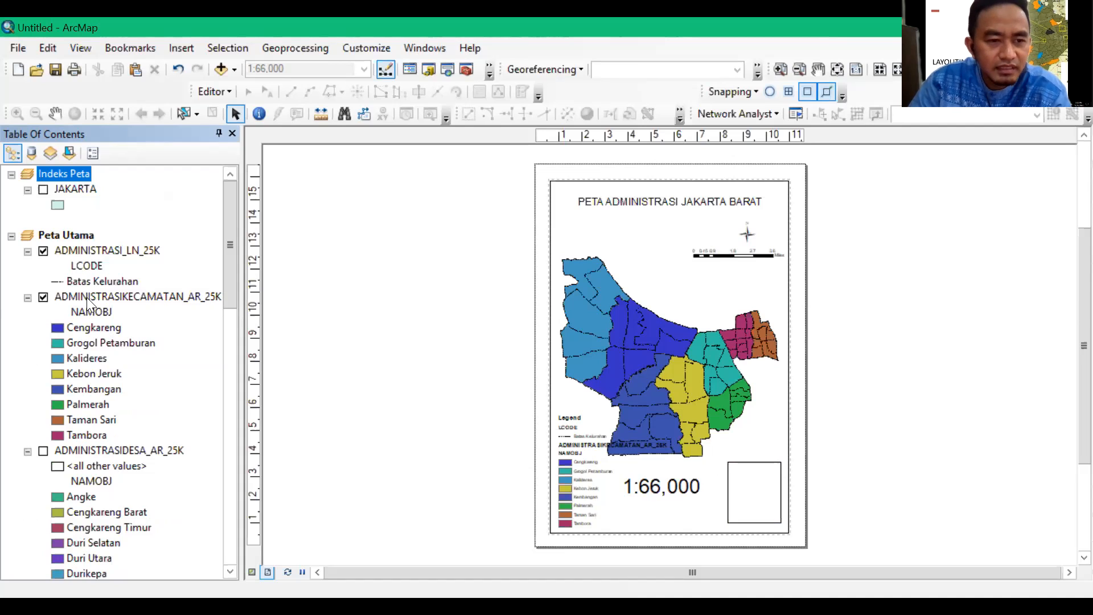
Show the JAKARTA layer in the Indeks Peta data frame
left_click(43, 190)
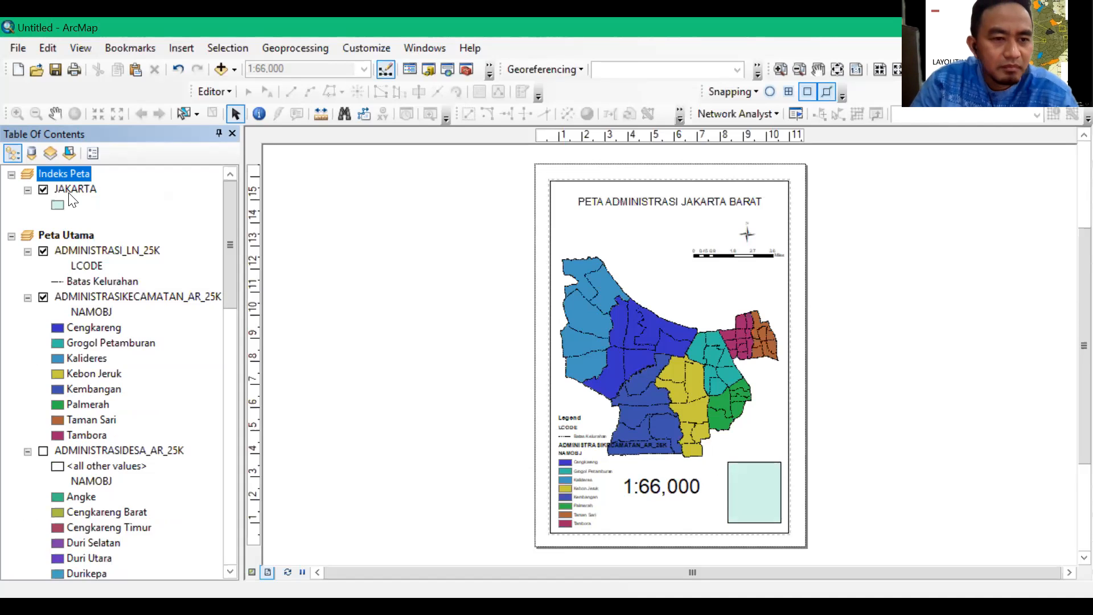
right_click(69, 190)
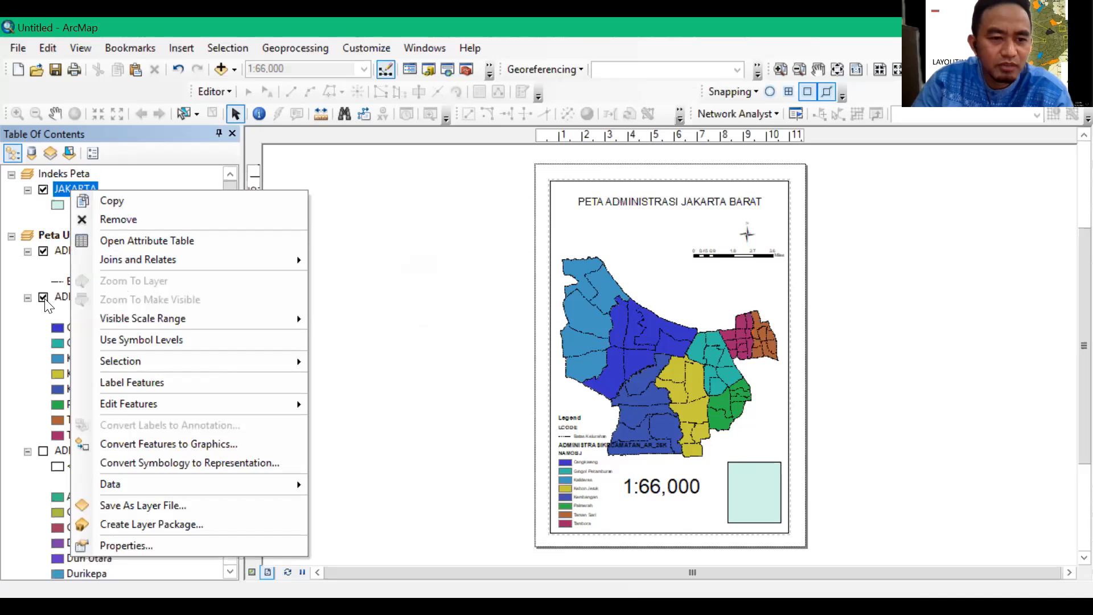
left_click(77, 190)
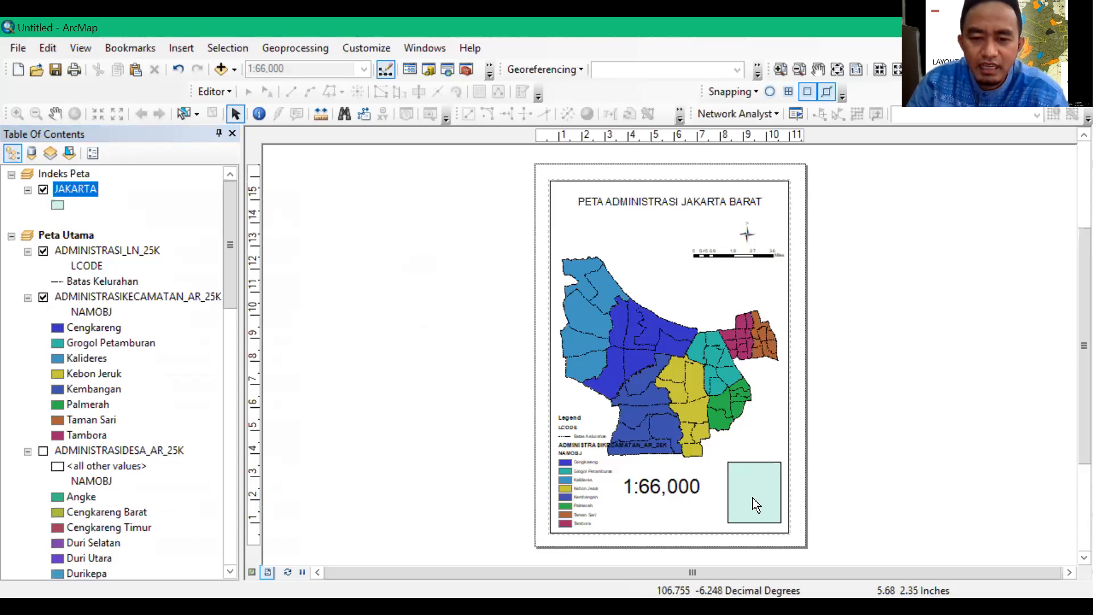
Set the Indeks Peta data frame's extent to Automatic and zoom the frame to the full JAKARTA layer
left_click(64, 174)
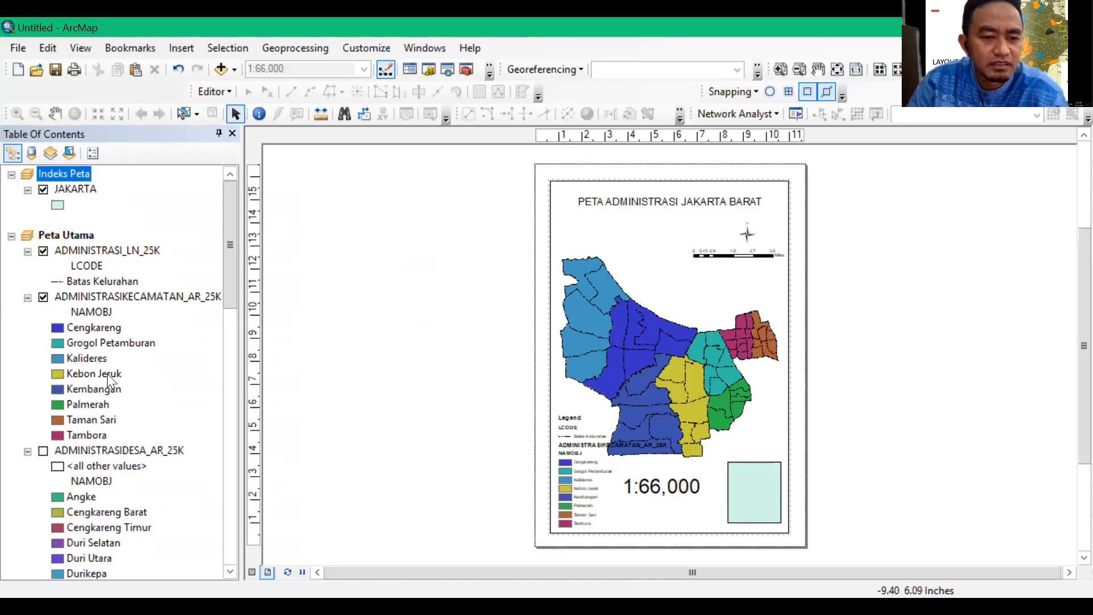
right_click(65, 177)
left_click(121, 546)
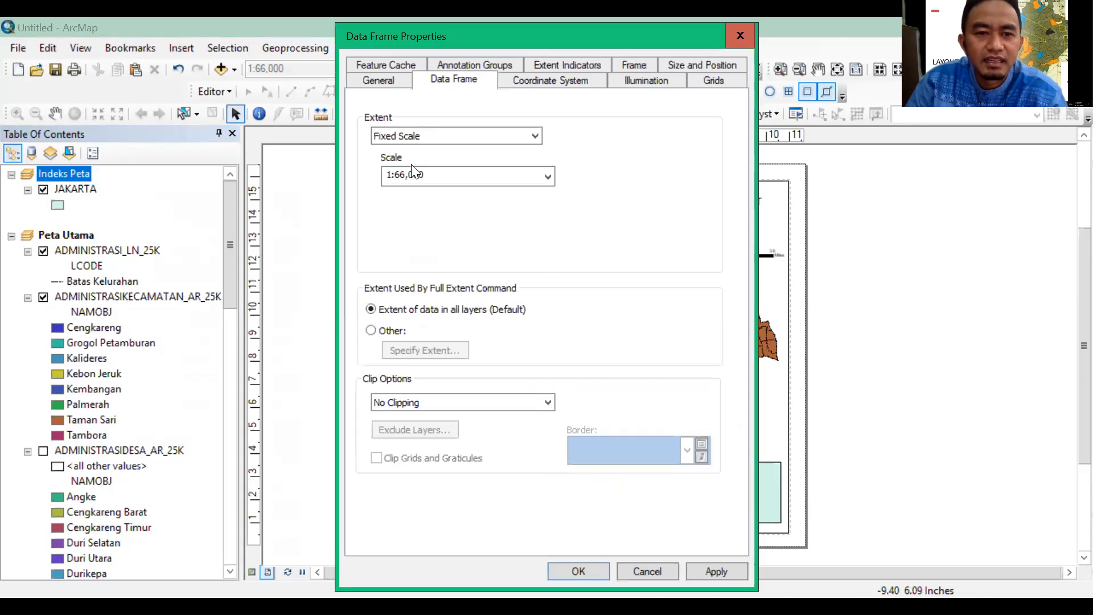
left_click(536, 137)
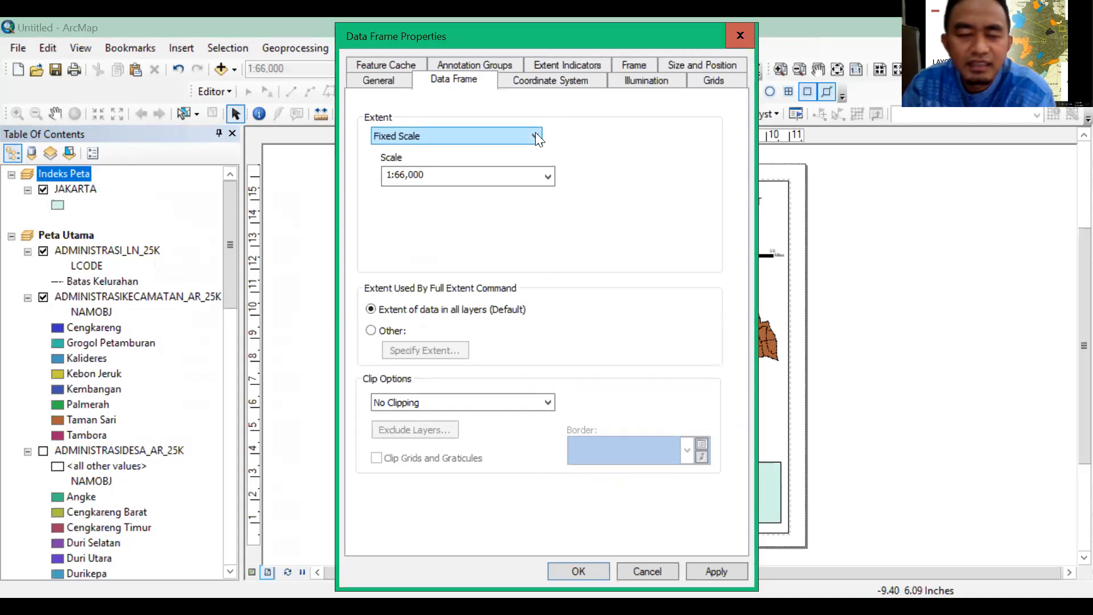
left_click(536, 136)
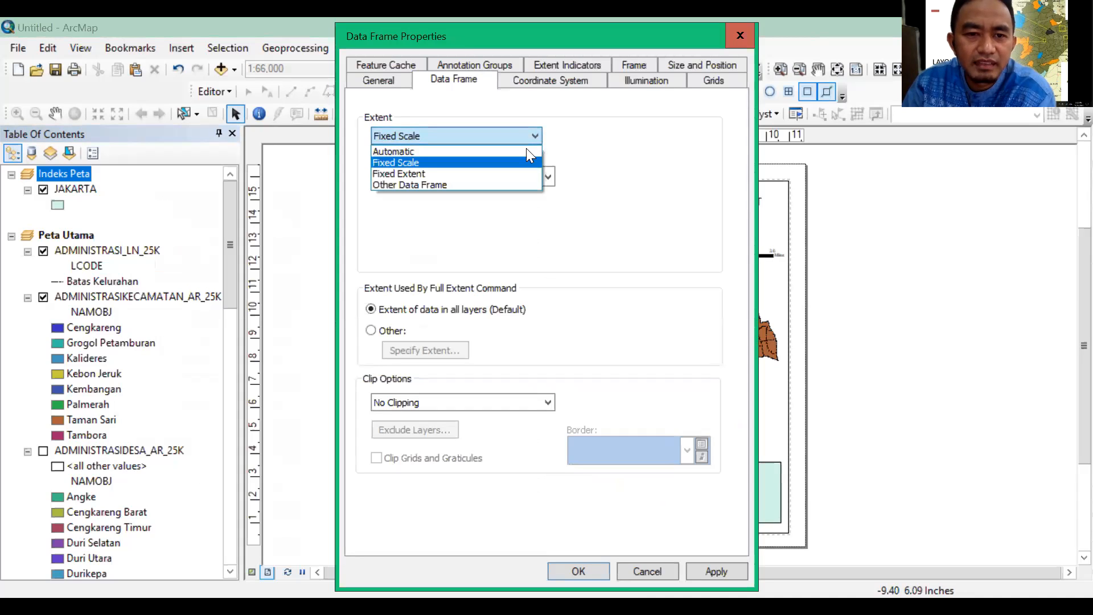
key("Return")
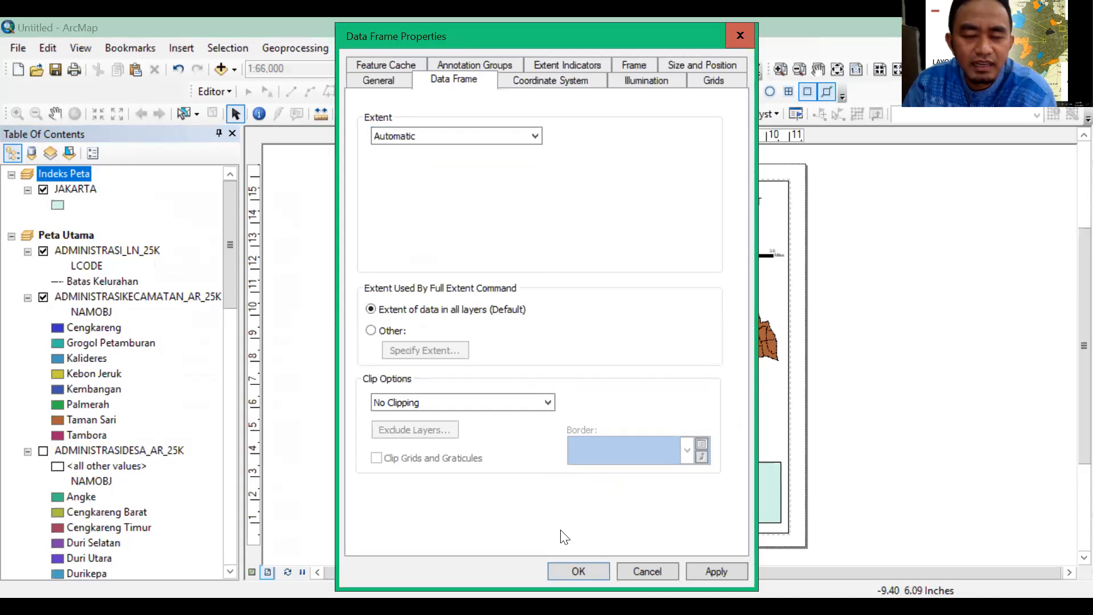
left_click(601, 578)
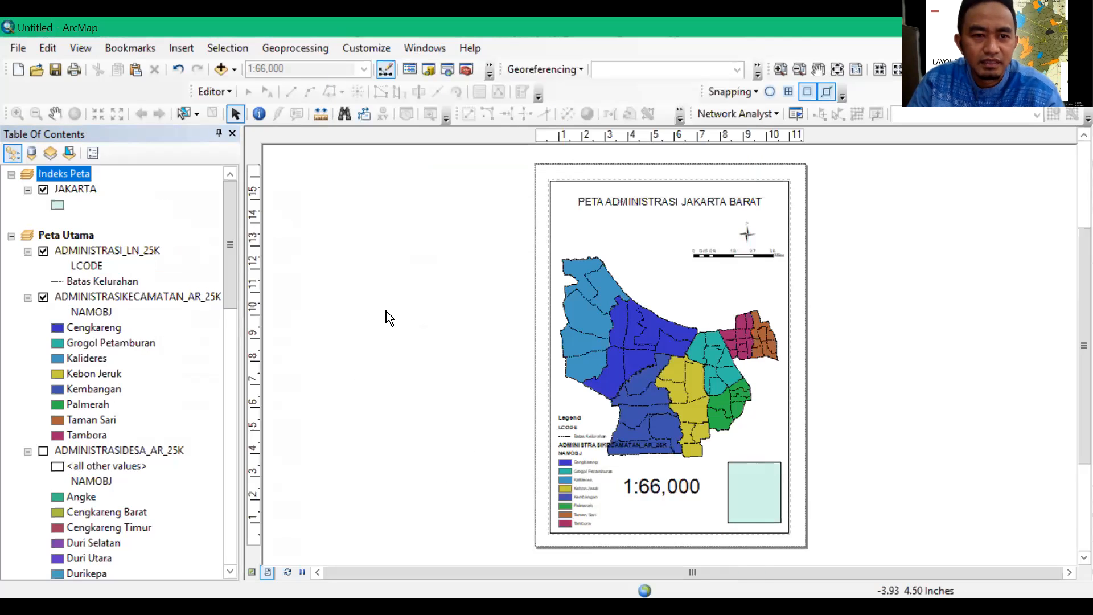
right_click(74, 194)
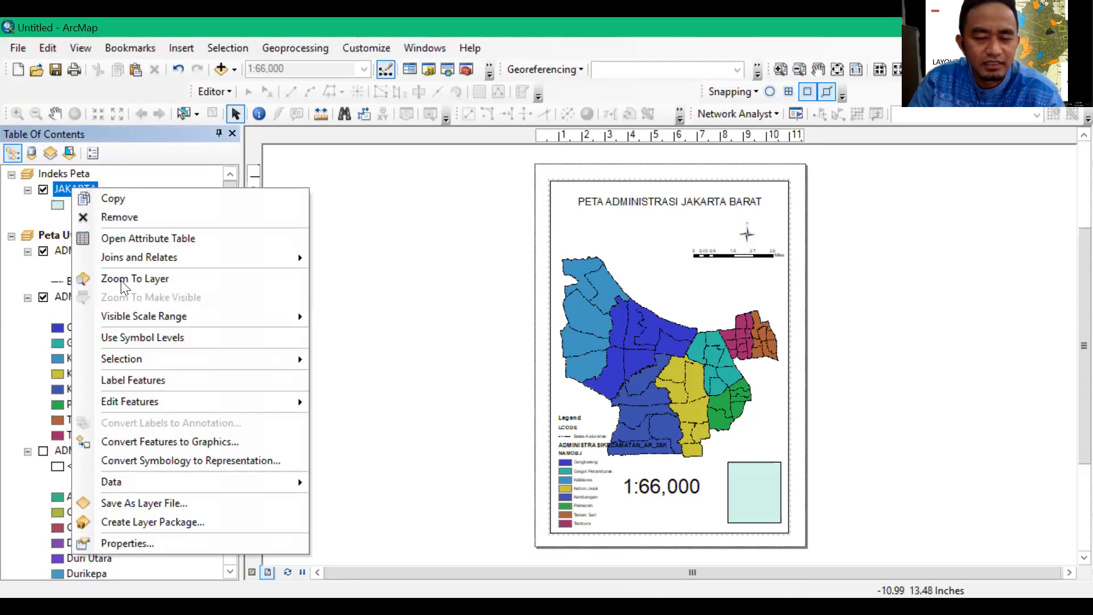
left_click(132, 279)
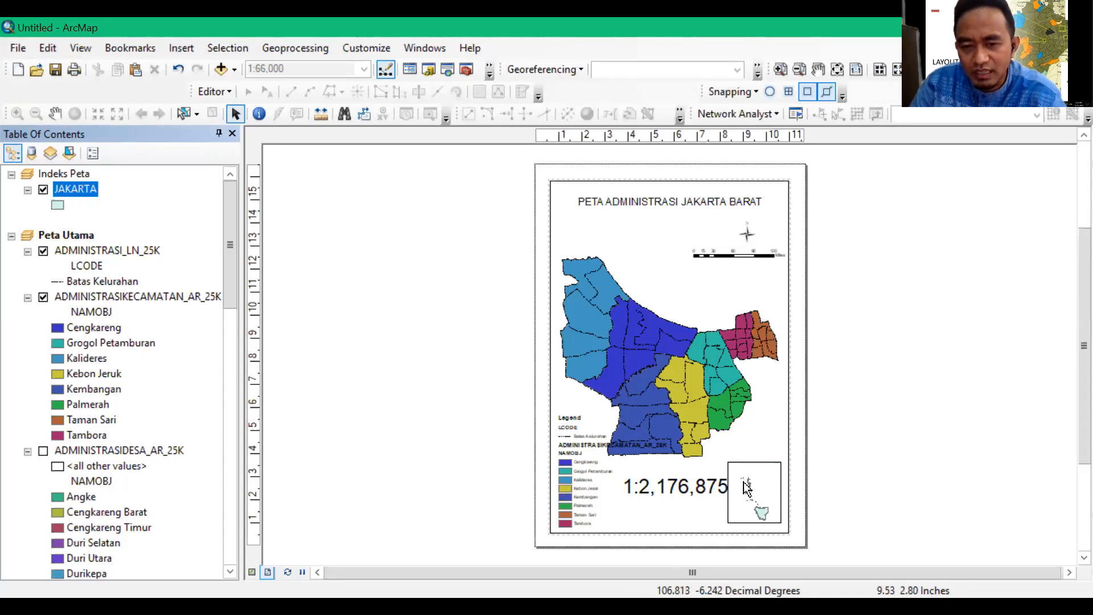
Move the scale text slightly away from the index inset so the two do not touch
left_click(707, 487)
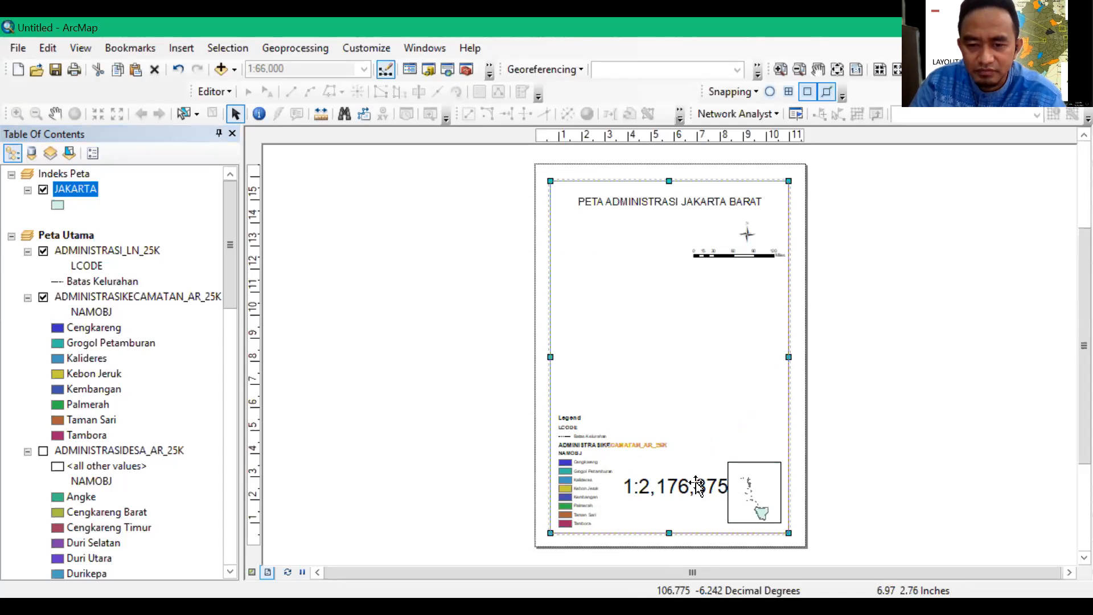
left_click(691, 485)
left_click_drag(676, 476, 661, 477)
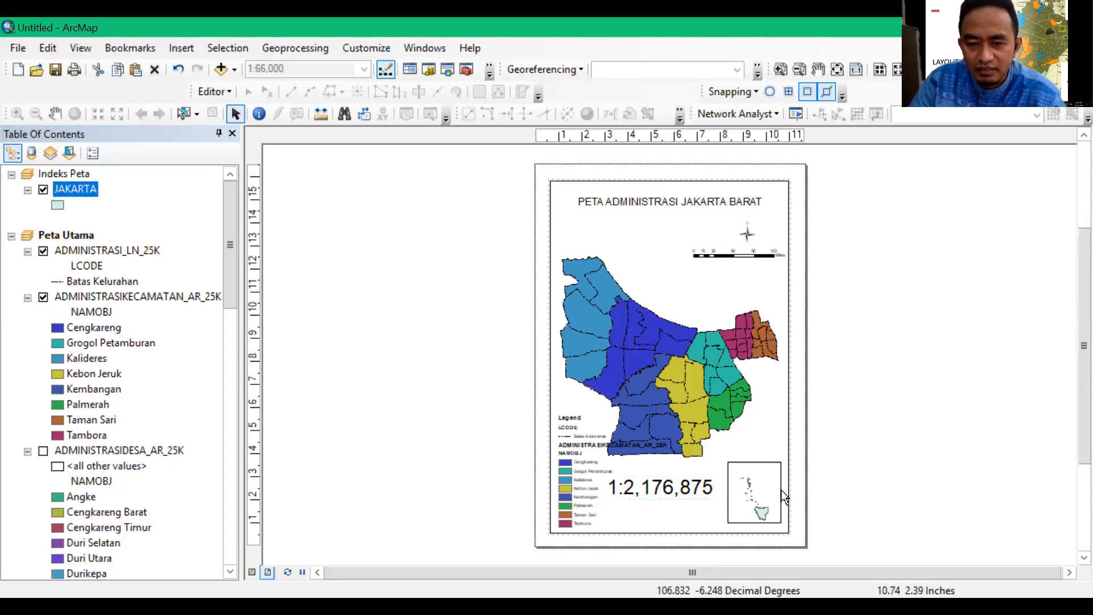
Try to zoom the index inset in on mainland Jakarta, and nudge the inset slightly inward from the map border
left_click(766, 466)
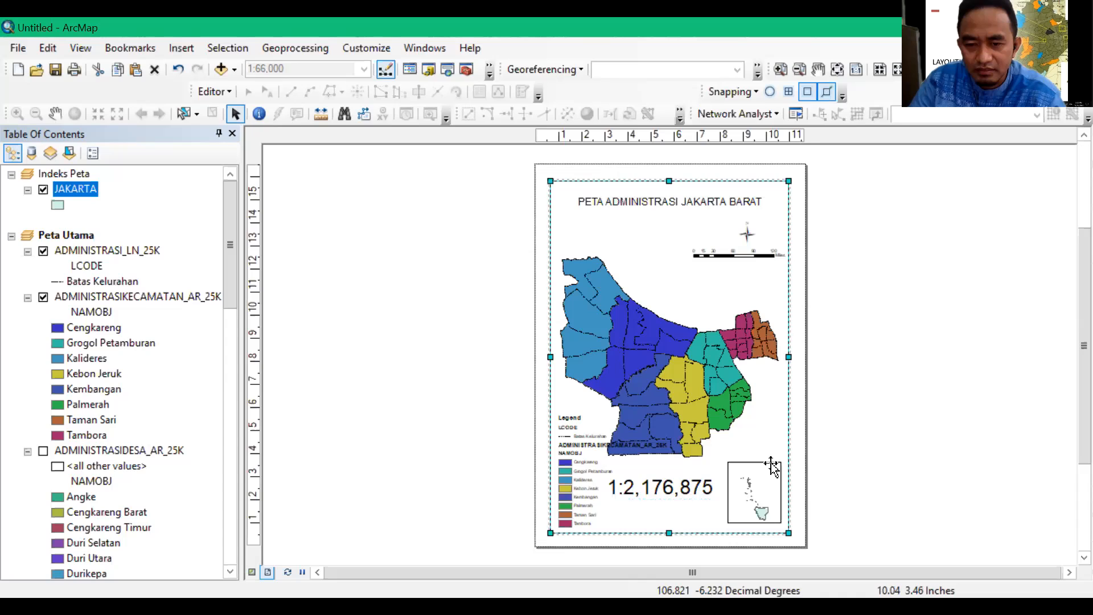
left_click(768, 467)
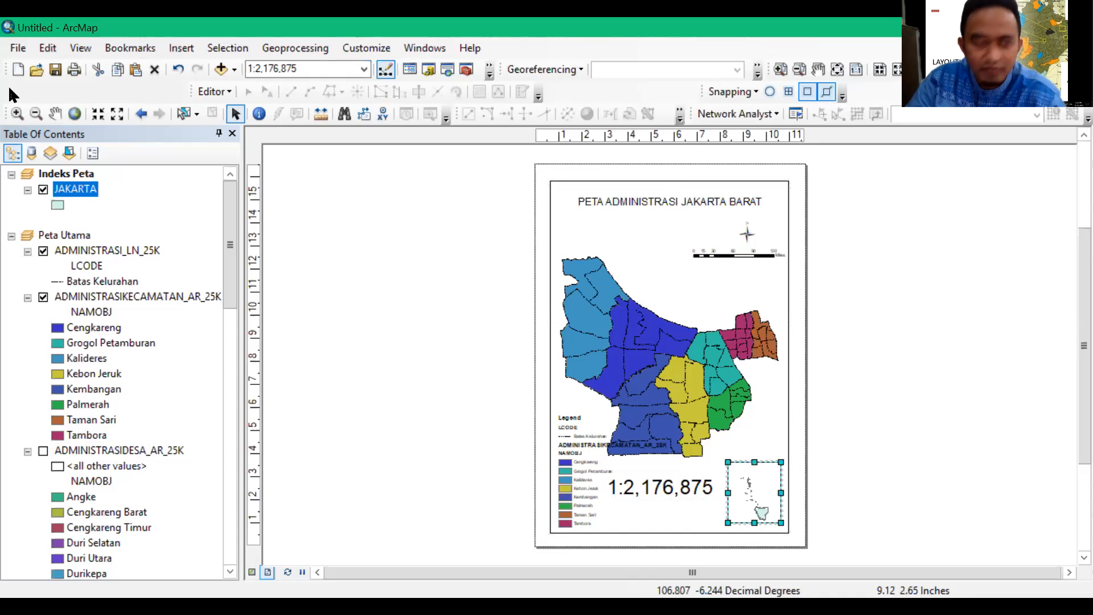
left_click(17, 113)
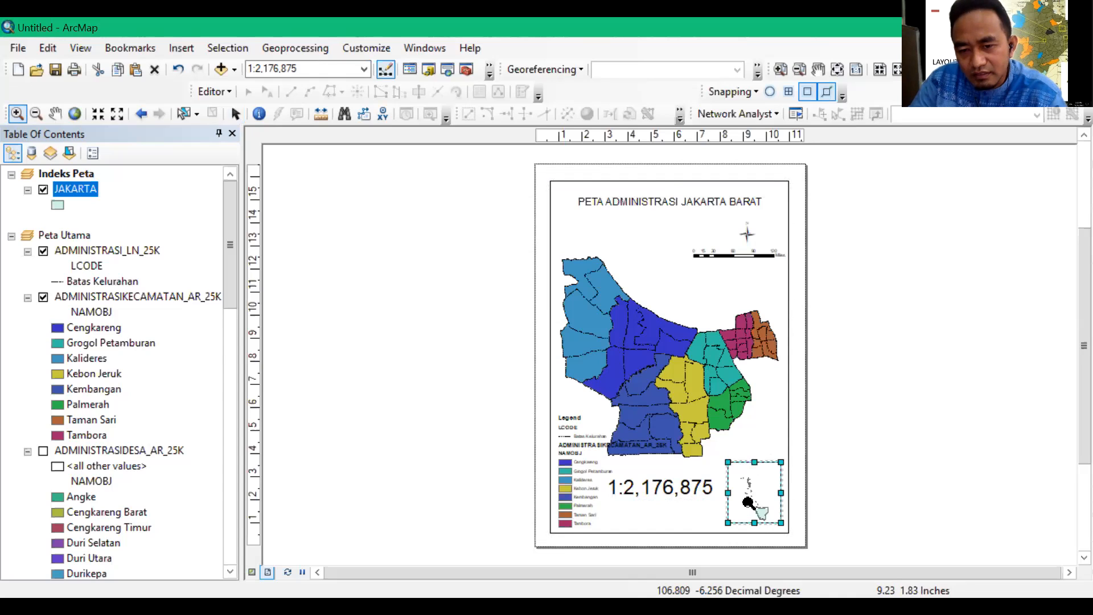
left_click_drag(750, 503, 769, 524)
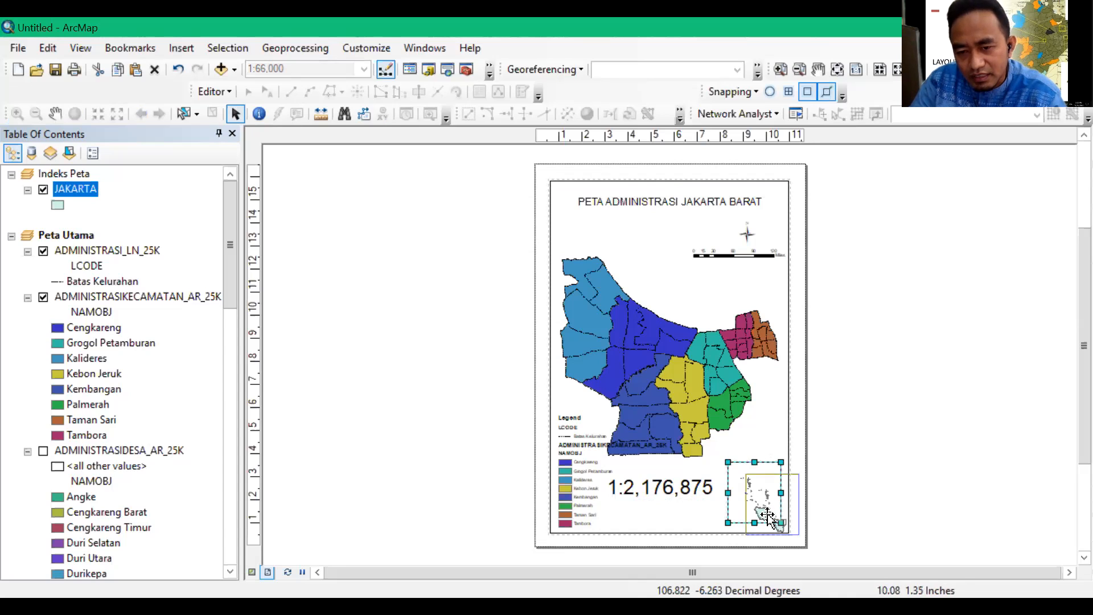
left_click_drag(761, 517, 758, 513)
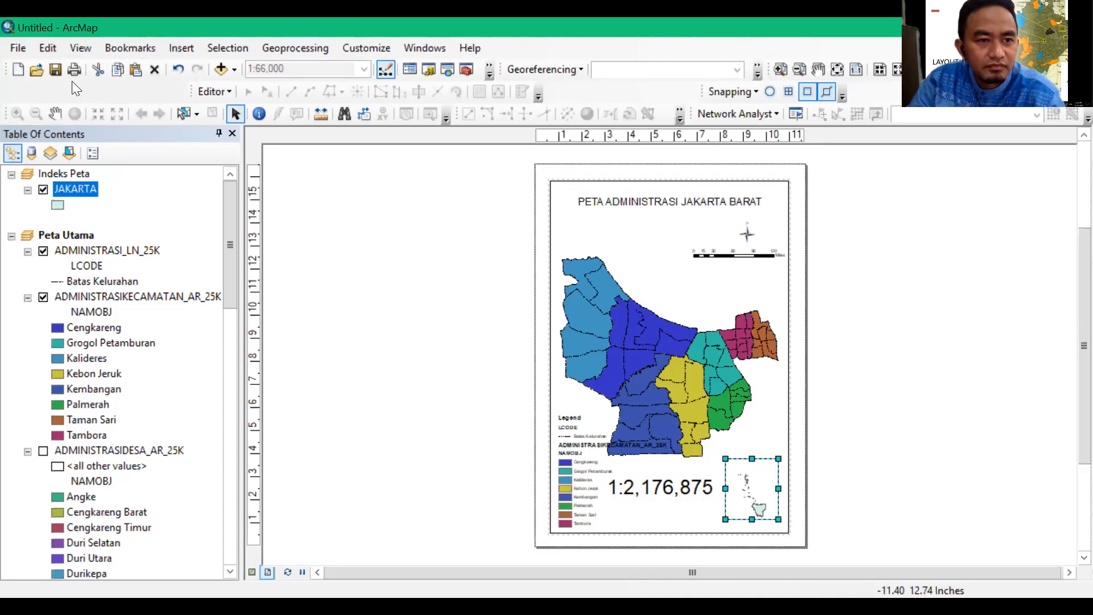
Activate the Indeks Peta data frame and zoom it to the JAKARTA layer
left_click(854, 474)
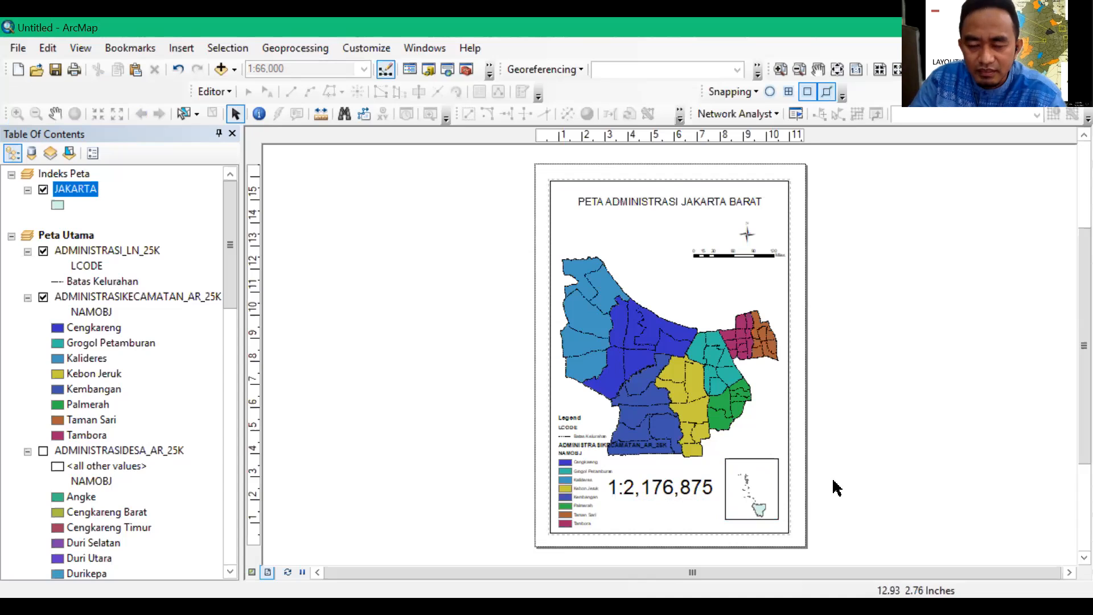
left_click(771, 460)
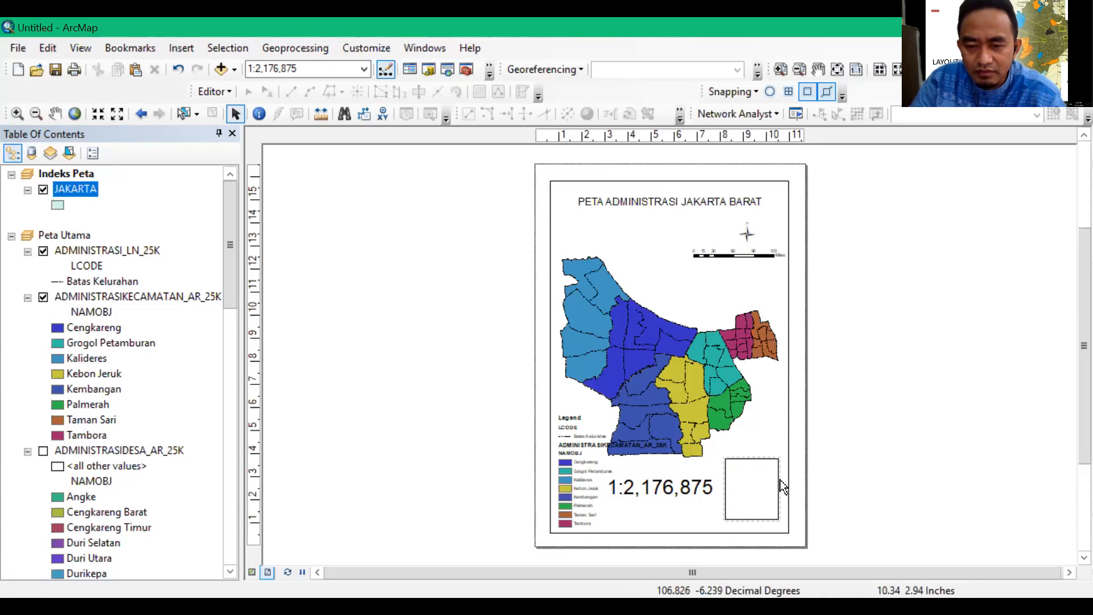
left_click(904, 468)
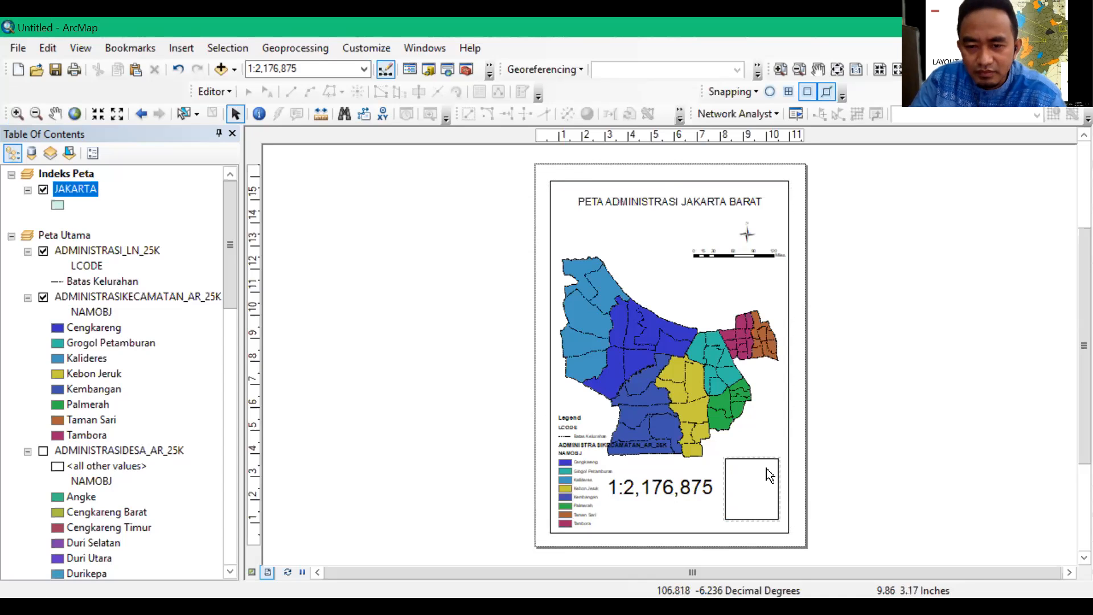
right_click(73, 189)
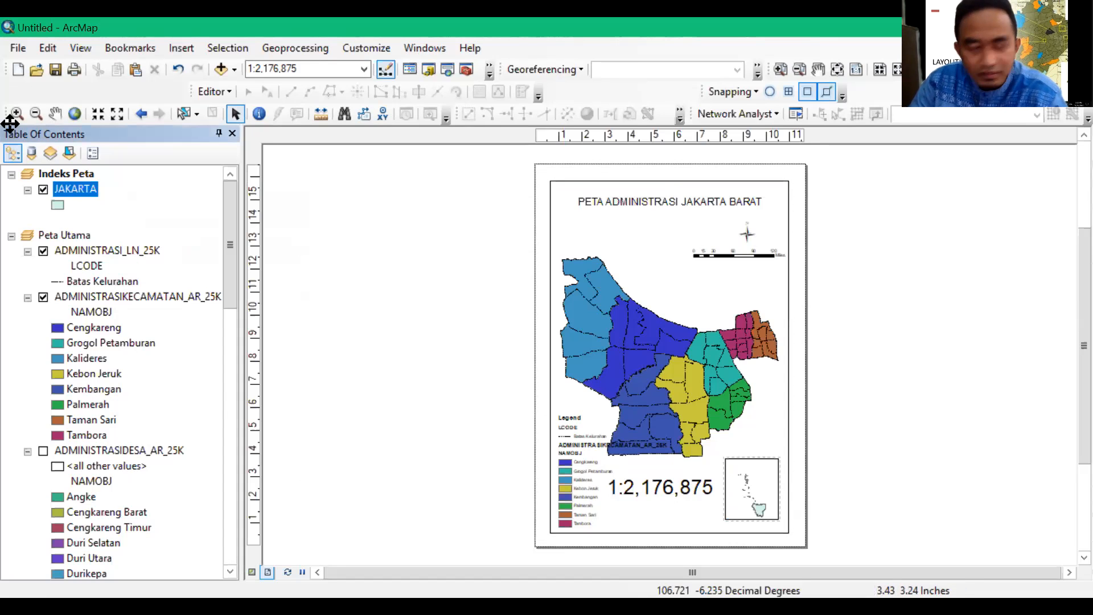
left_click(143, 281)
Try to magnify mainland Jakarta inside the small index inset with the Zoom In tool while the inset overlaps the main map
left_click(17, 114)
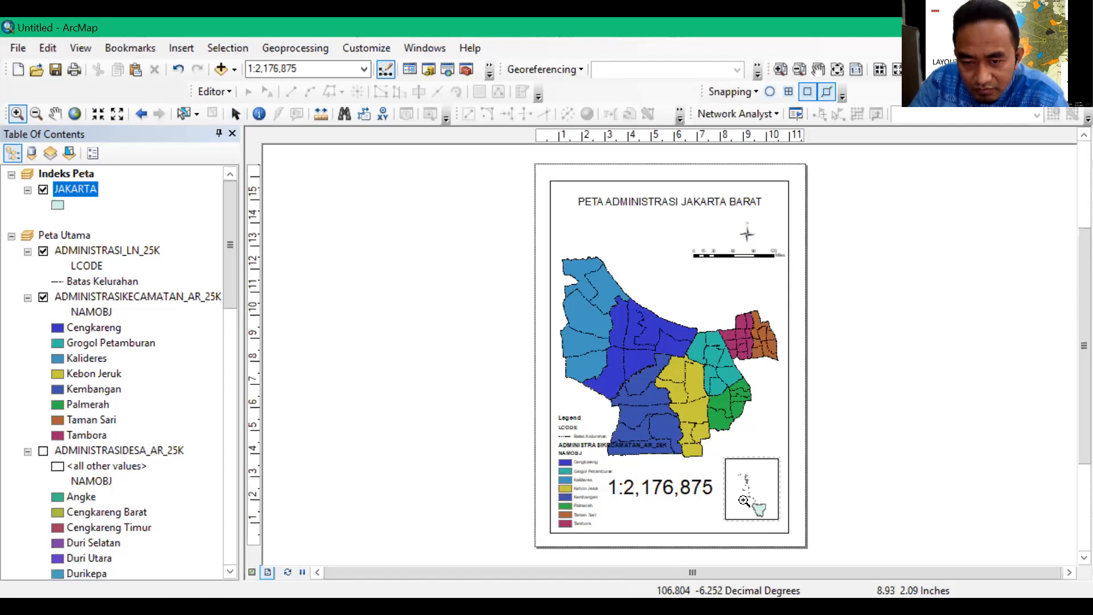
left_click_drag(743, 500, 757, 512)
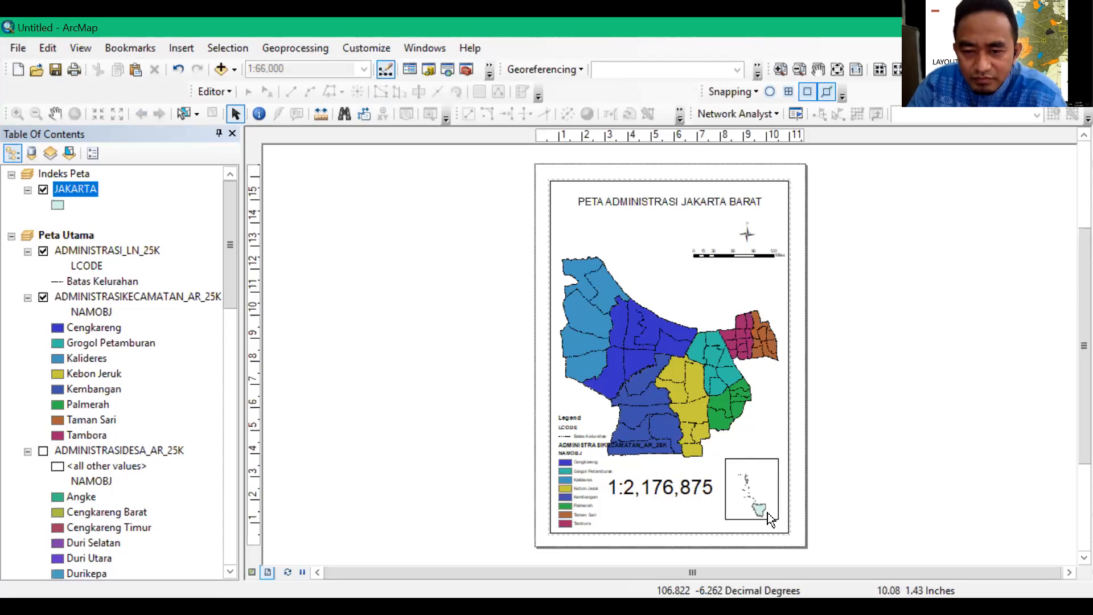
left_click(772, 464)
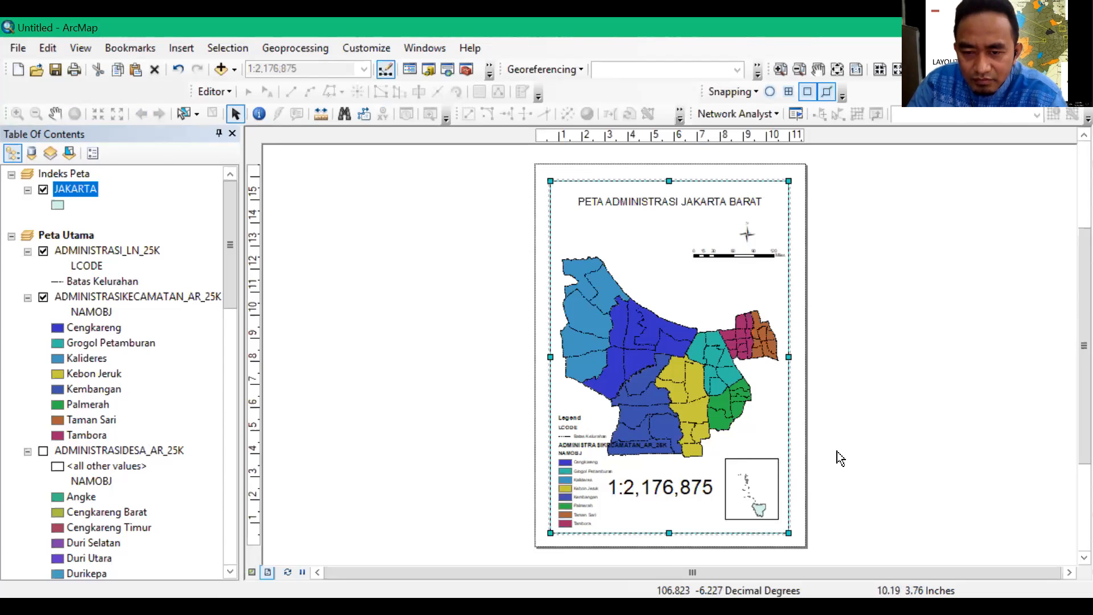
left_click(773, 473)
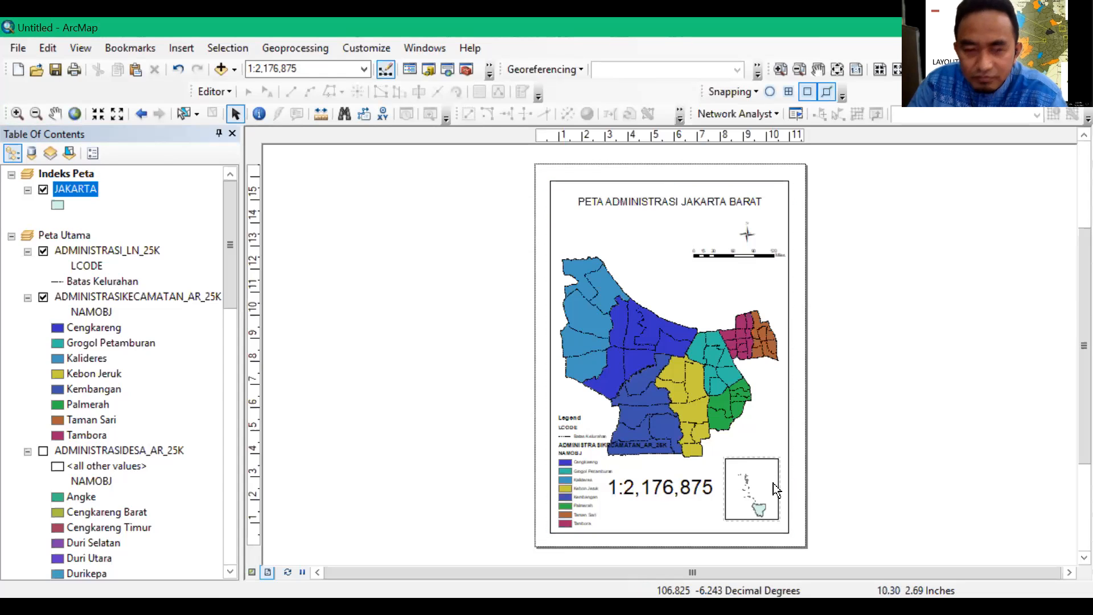
left_click(17, 114)
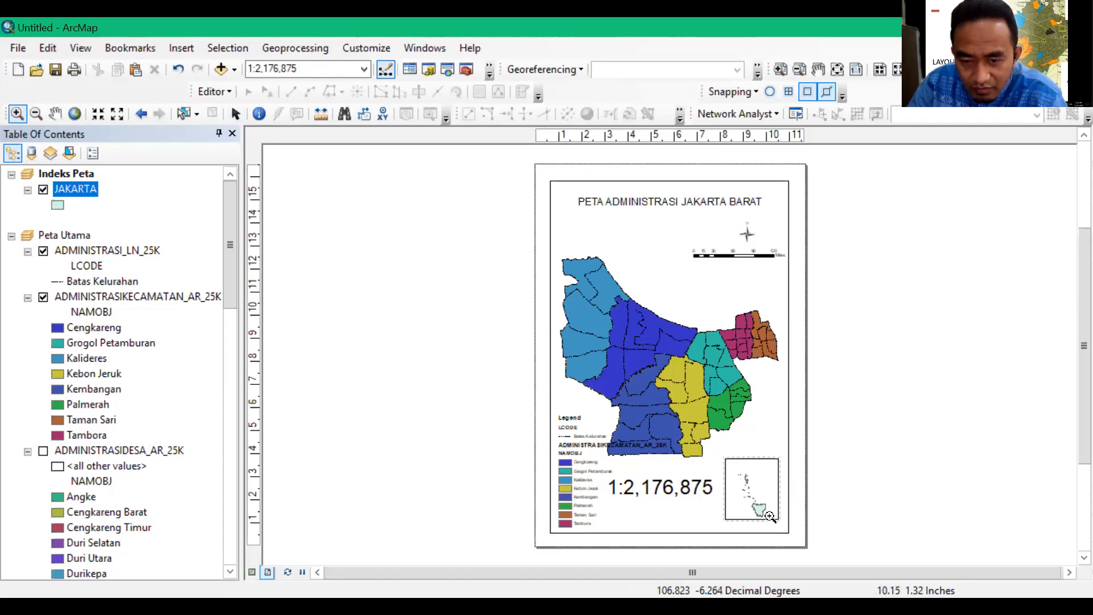
left_click(749, 505)
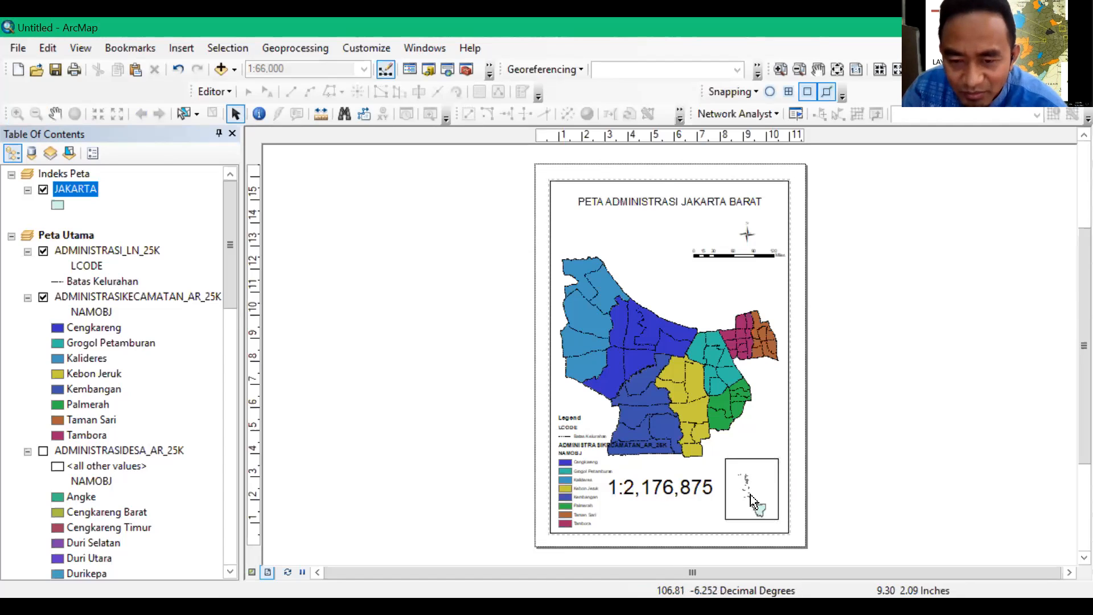
left_click(54, 113)
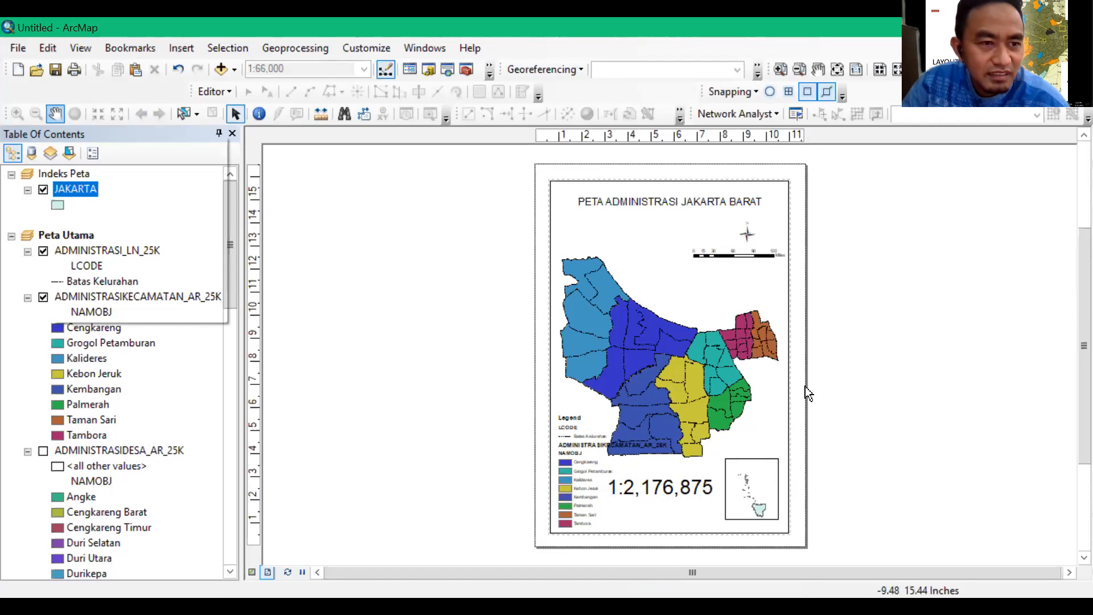
Move the Indeks Peta inset off the page into the empty space beside the layout and enlarge its frame
left_click(769, 460)
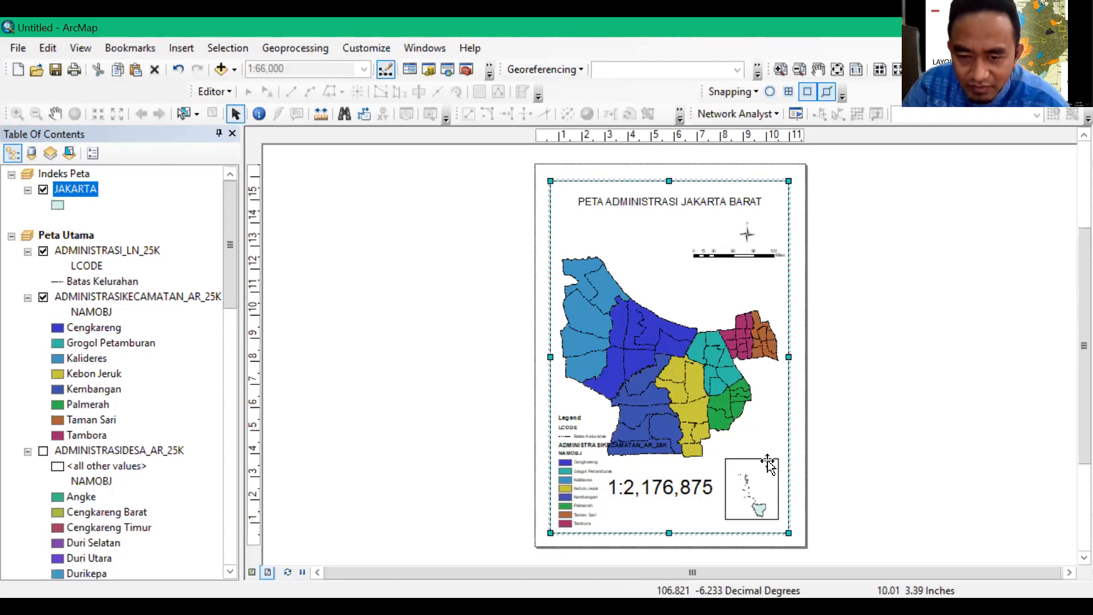
left_click(762, 475)
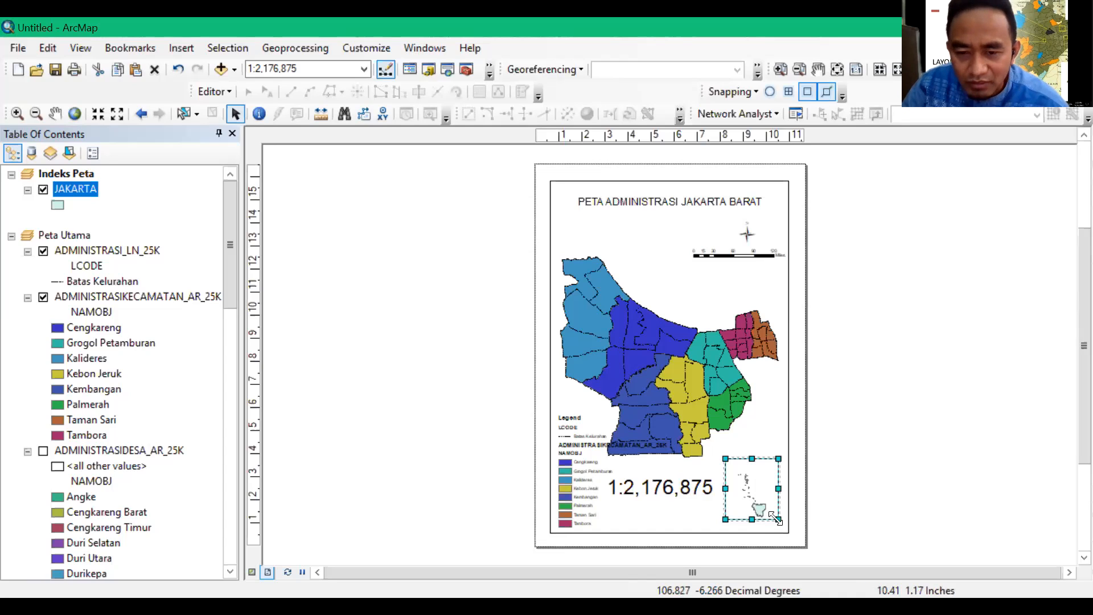
left_click_drag(779, 519, 788, 530)
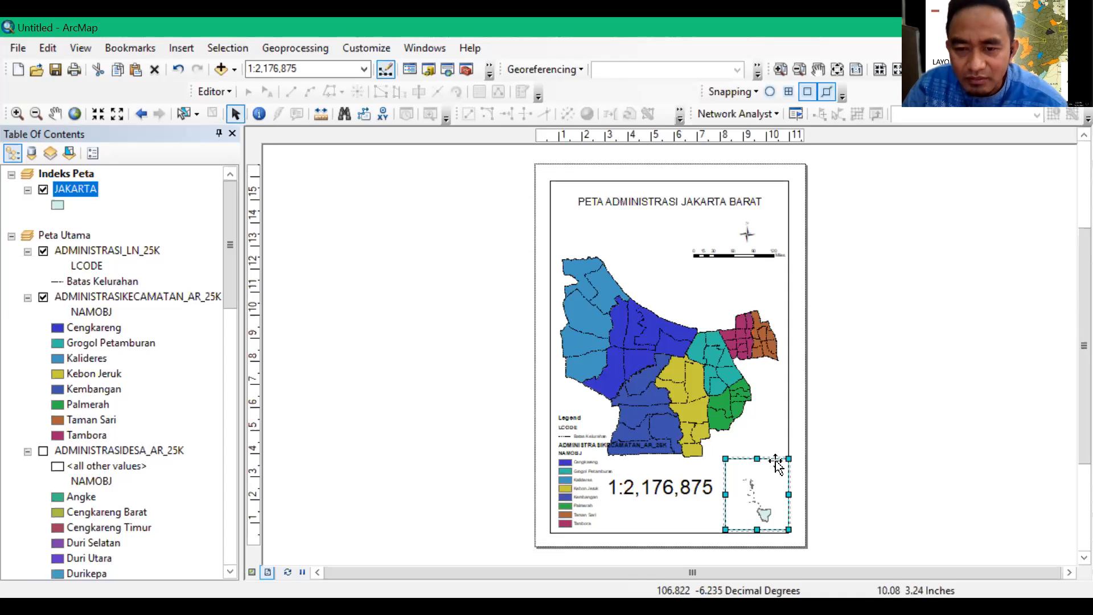
left_click_drag(926, 393, 959, 443)
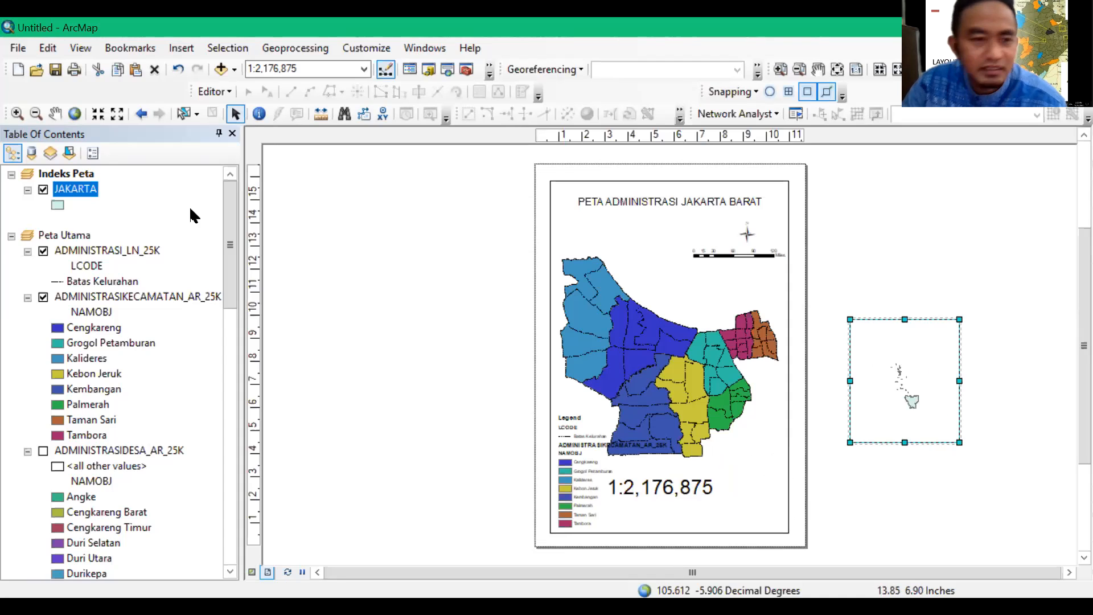
Zoom the Indeks Peta data frame in on mainland Jakarta with a zoom window around it
left_click(17, 114)
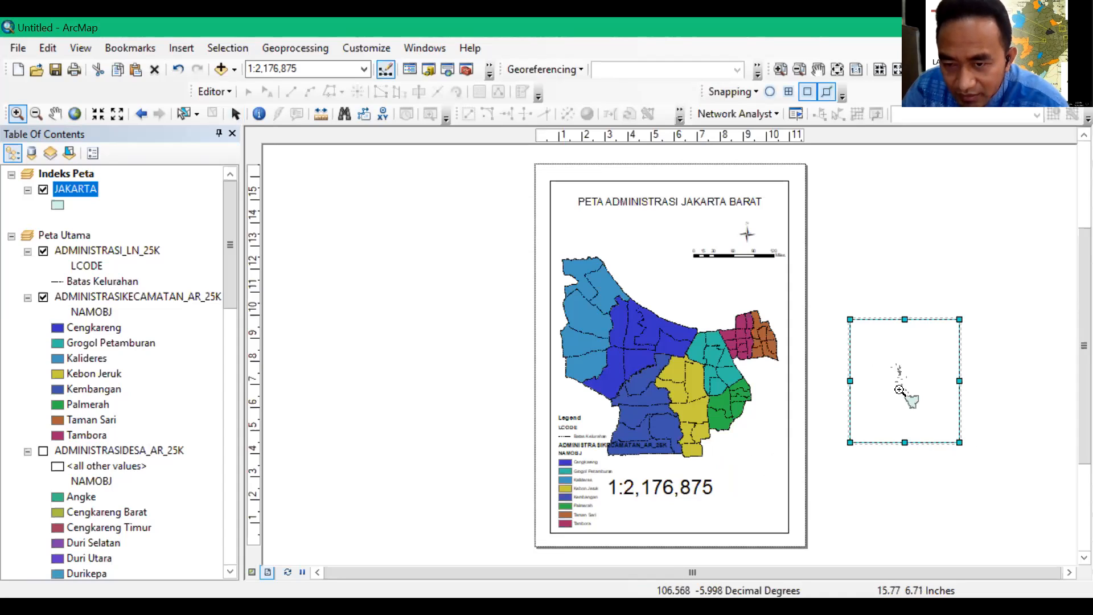
left_click_drag(899, 391, 925, 414)
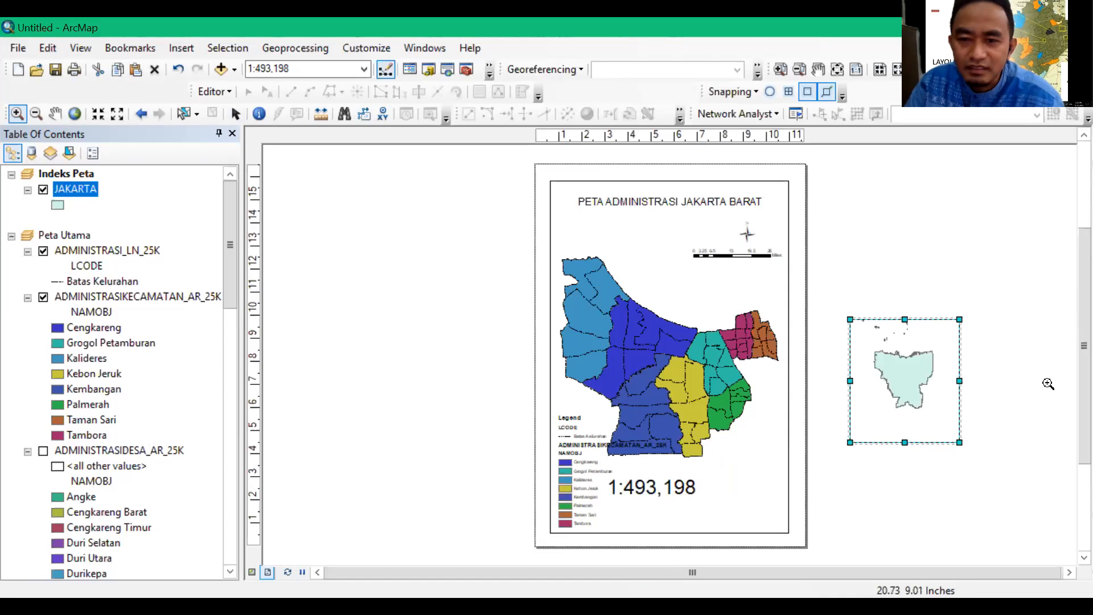
left_click(234, 113)
Shrink the inset frame closely around mainland Jakarta and place it inside the layout's lower-right corner, clear of the map border
left_click(898, 474)
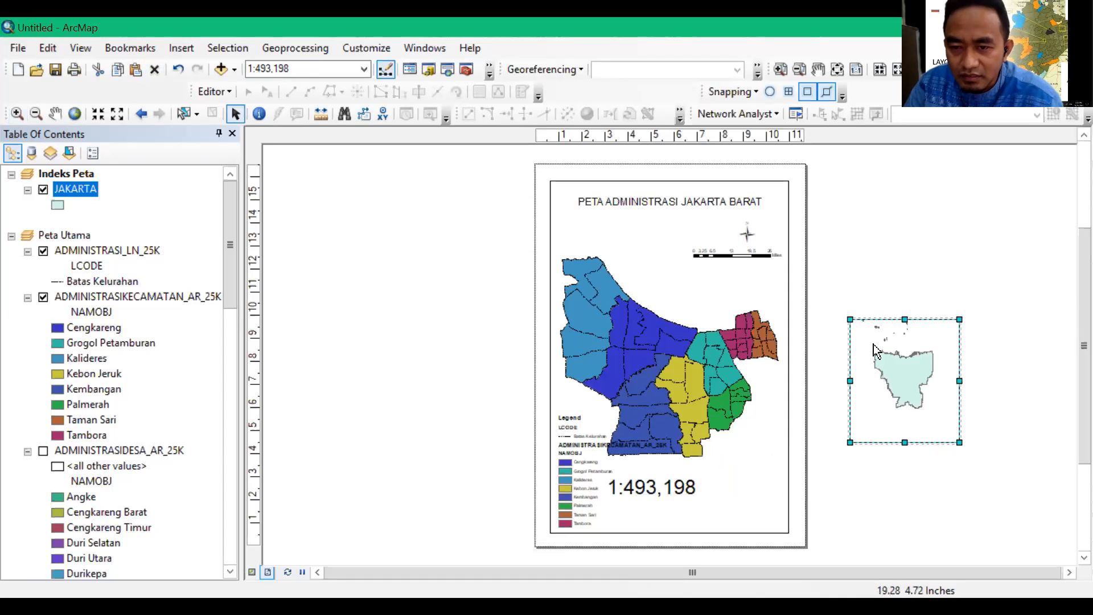
left_click(851, 318)
left_click_drag(851, 319, 867, 338)
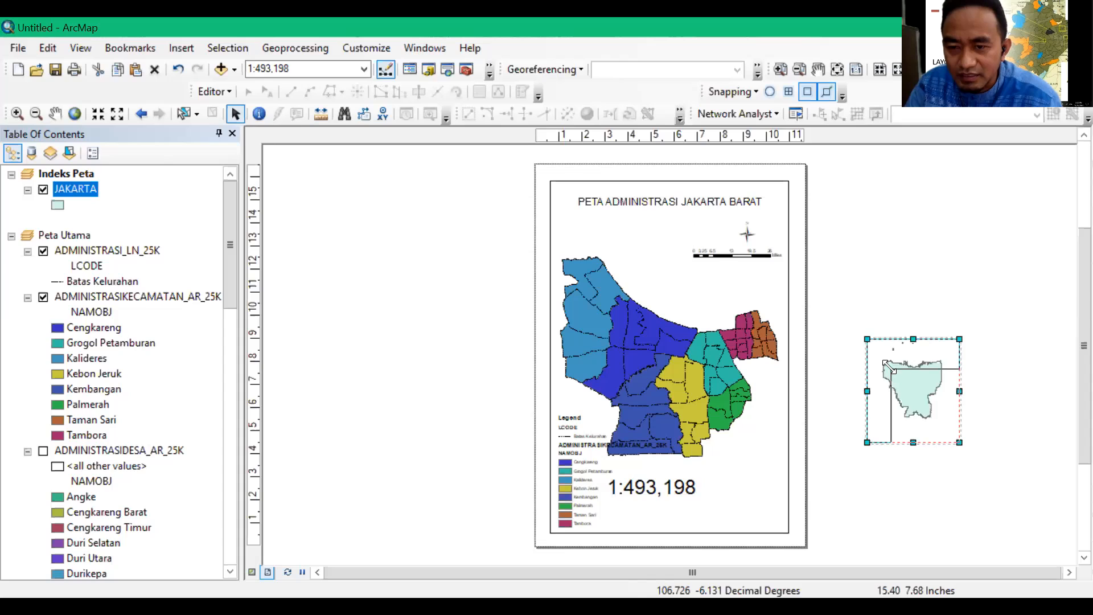
left_click_drag(904, 374, 731, 454)
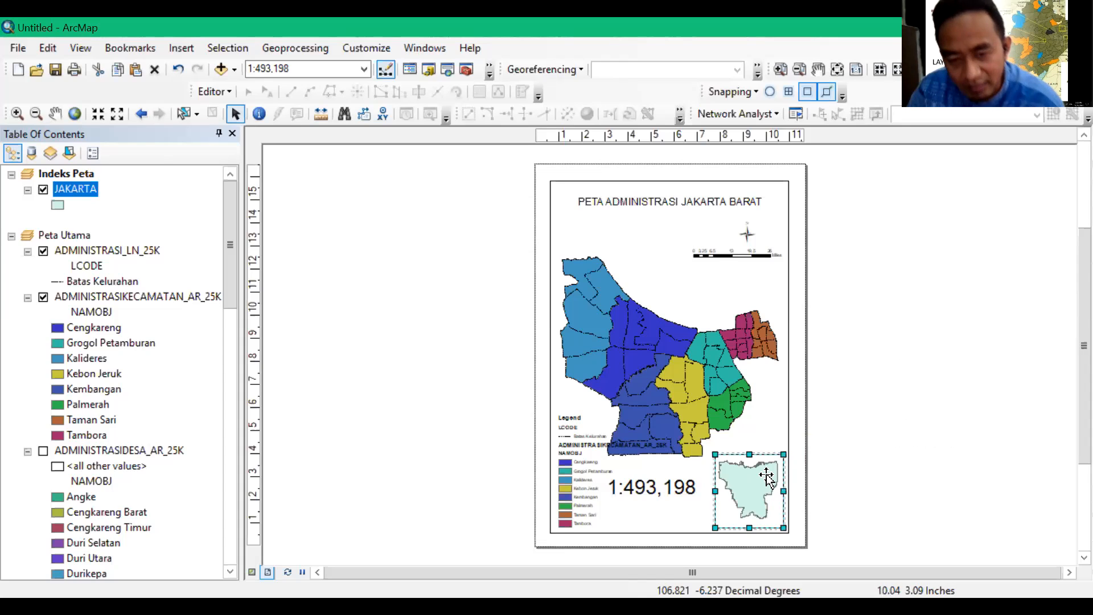
mouse_move(710, 449)
left_mouse_down()
mouse_move(724, 462)
mouse_move(715, 454)
left_mouse_up()
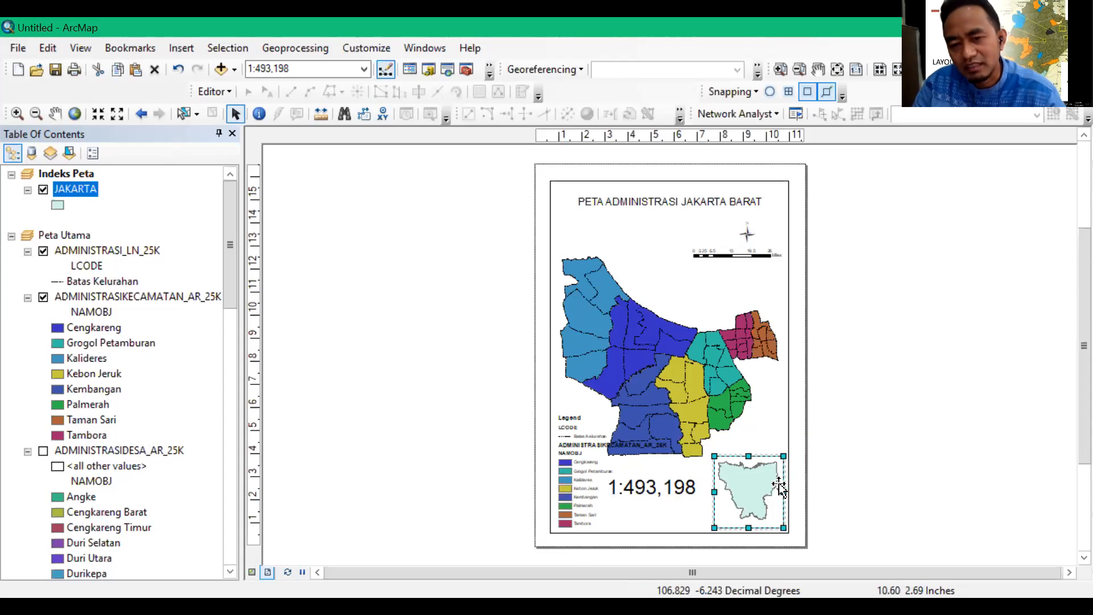
left_click(870, 463)
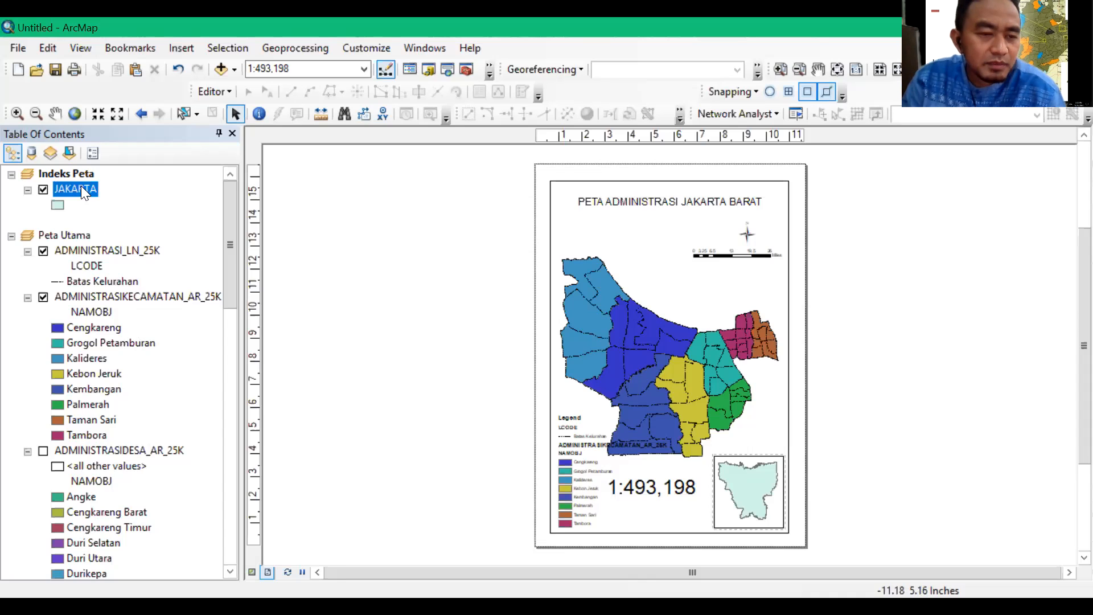
right_click(70, 172)
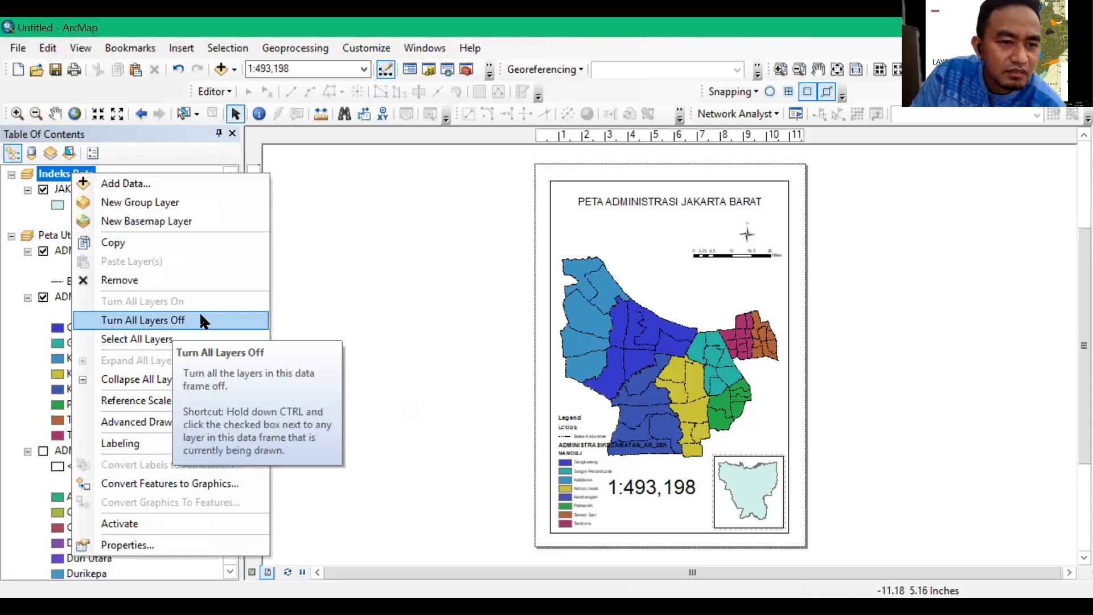
left_click(66, 186)
right_click(68, 188)
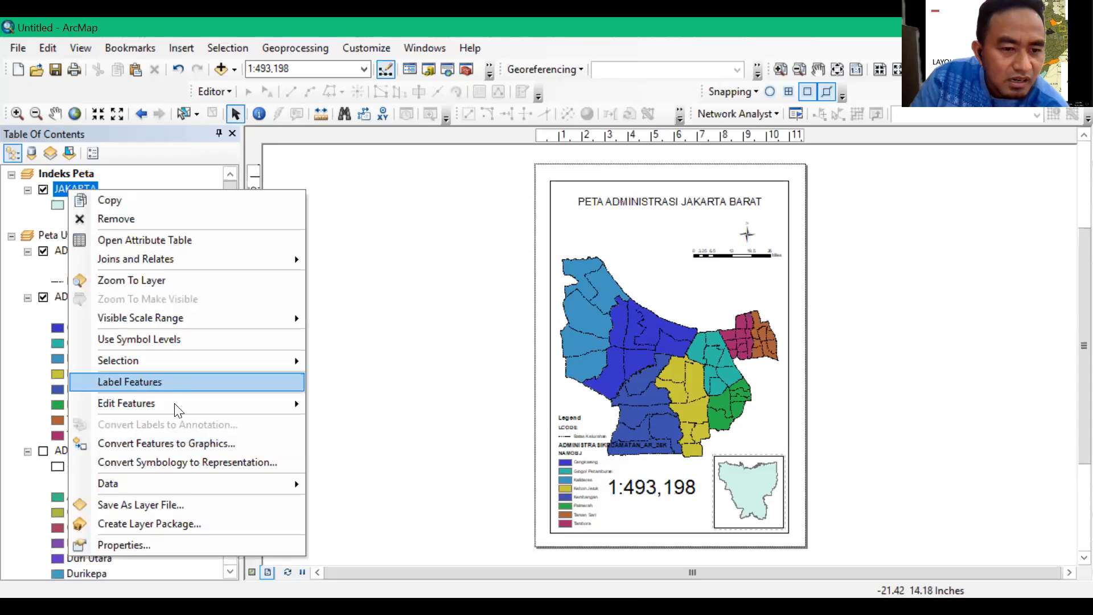
mouse_move(183, 485)
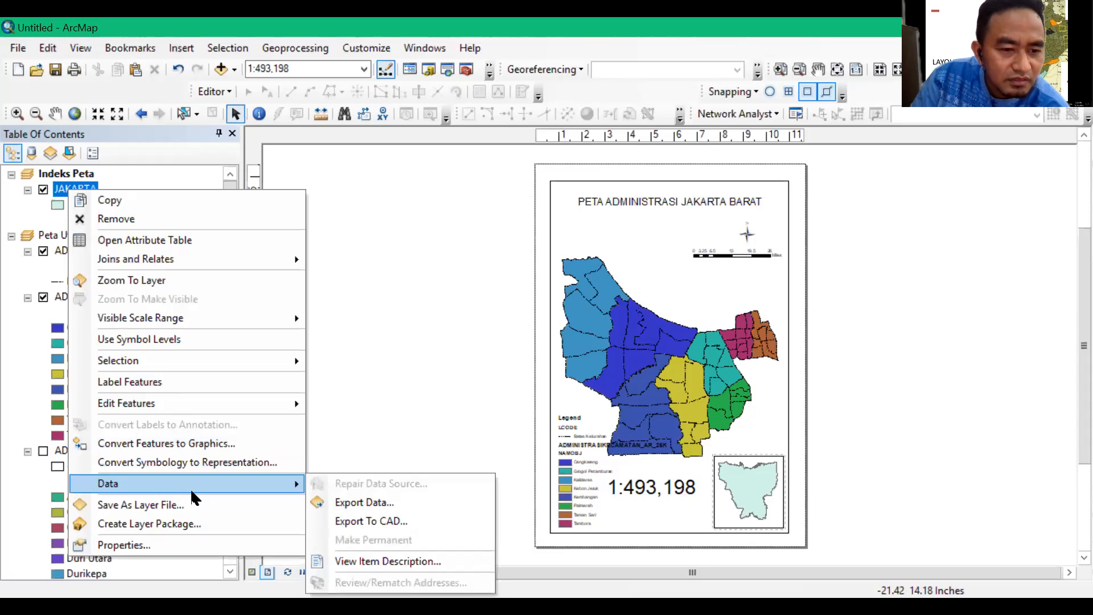
left_click(36, 188)
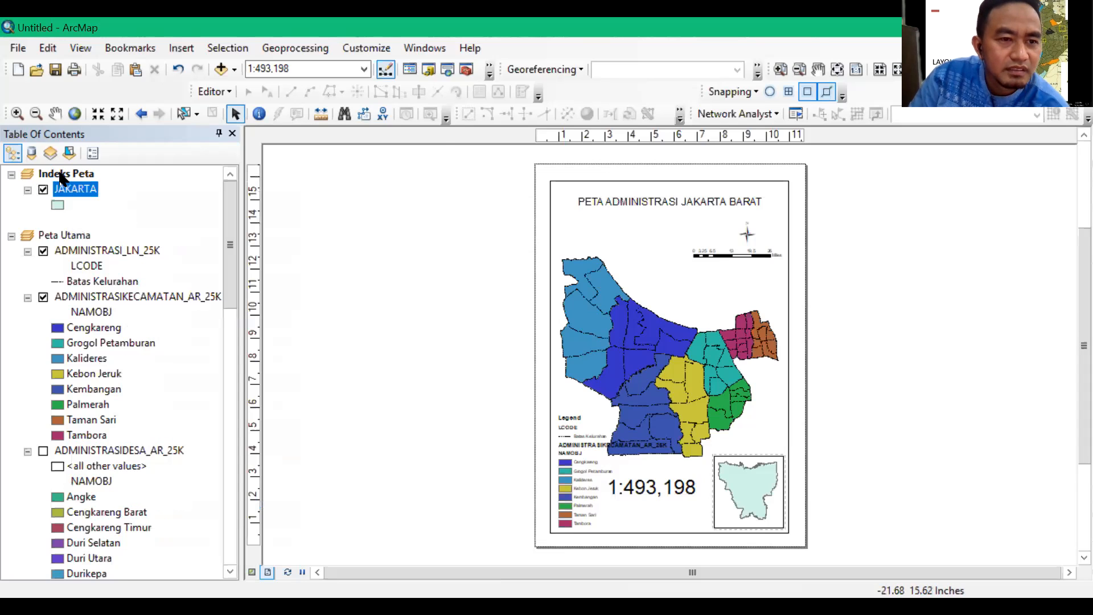
Add an extent indicator for Peta Utama to the Indeks Peta data frame, keeping its red border
right_click(63, 178)
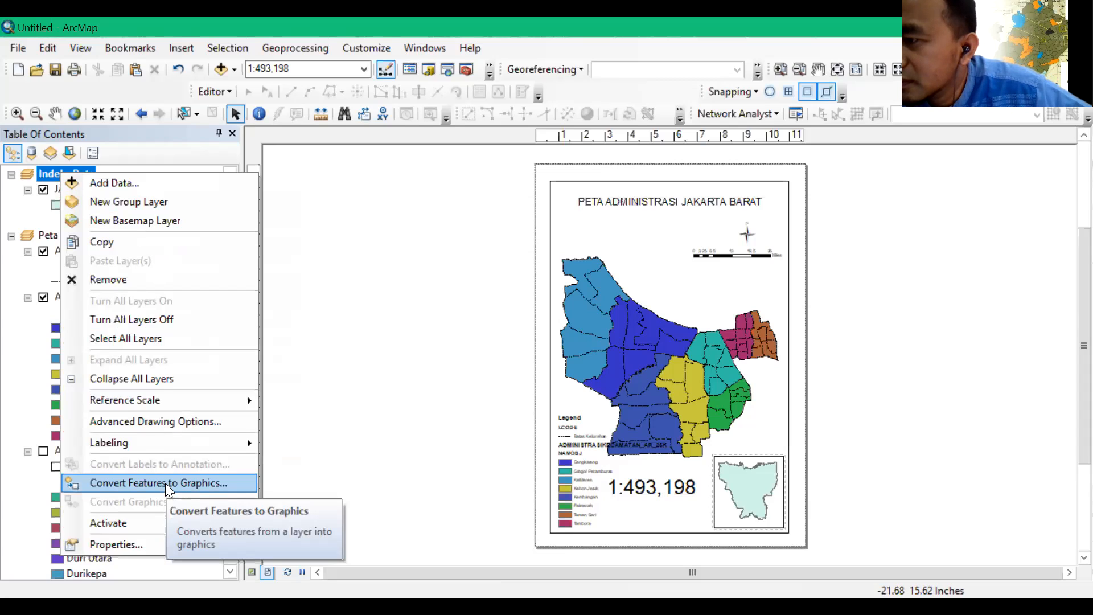
left_click(135, 544)
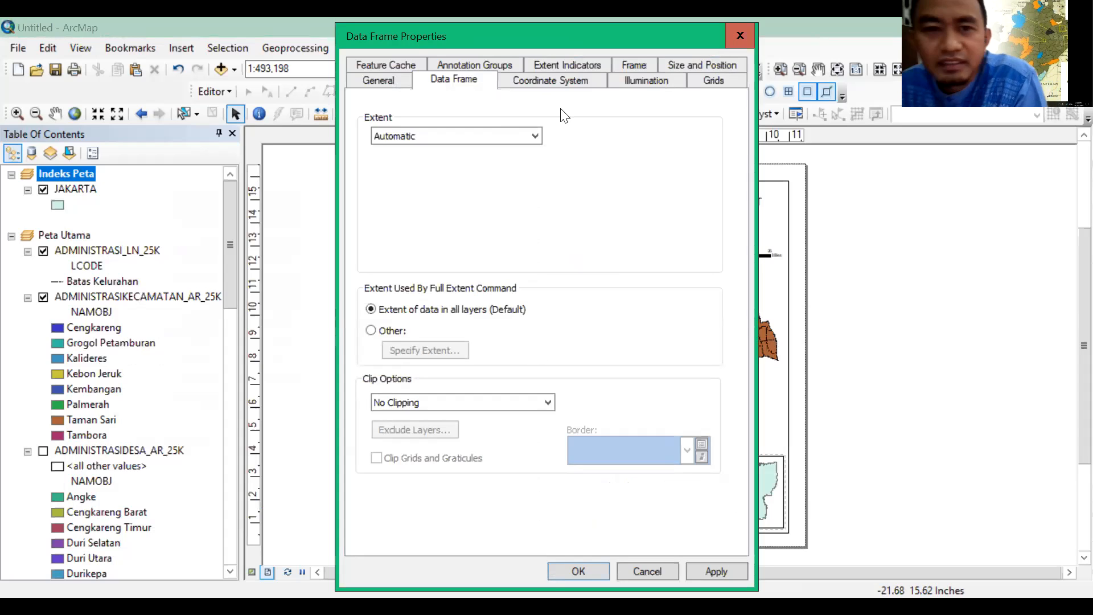
left_click(559, 63)
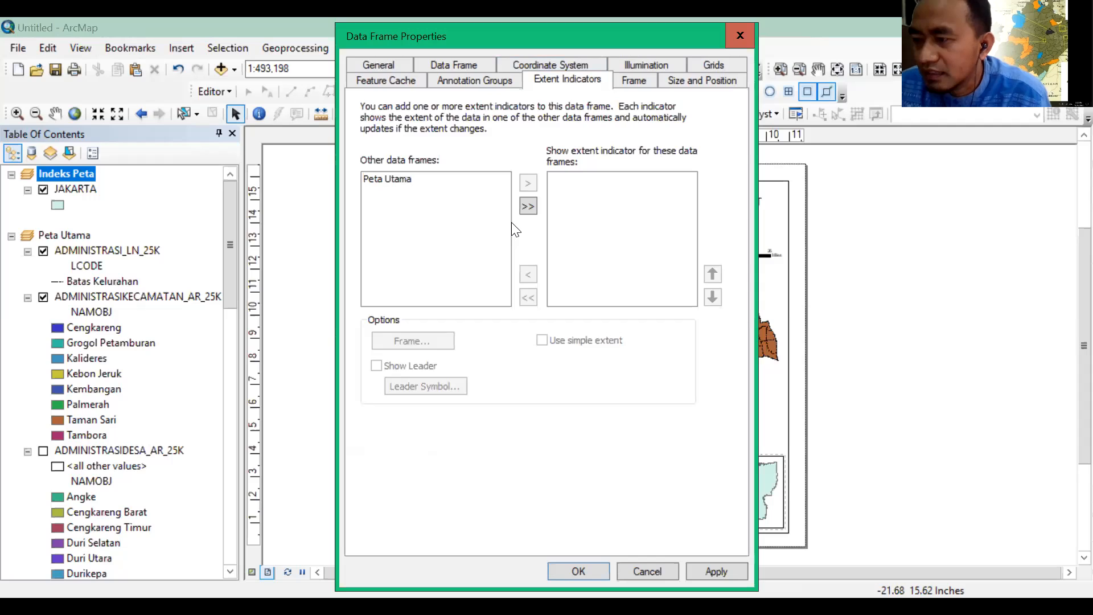
left_click(486, 191)
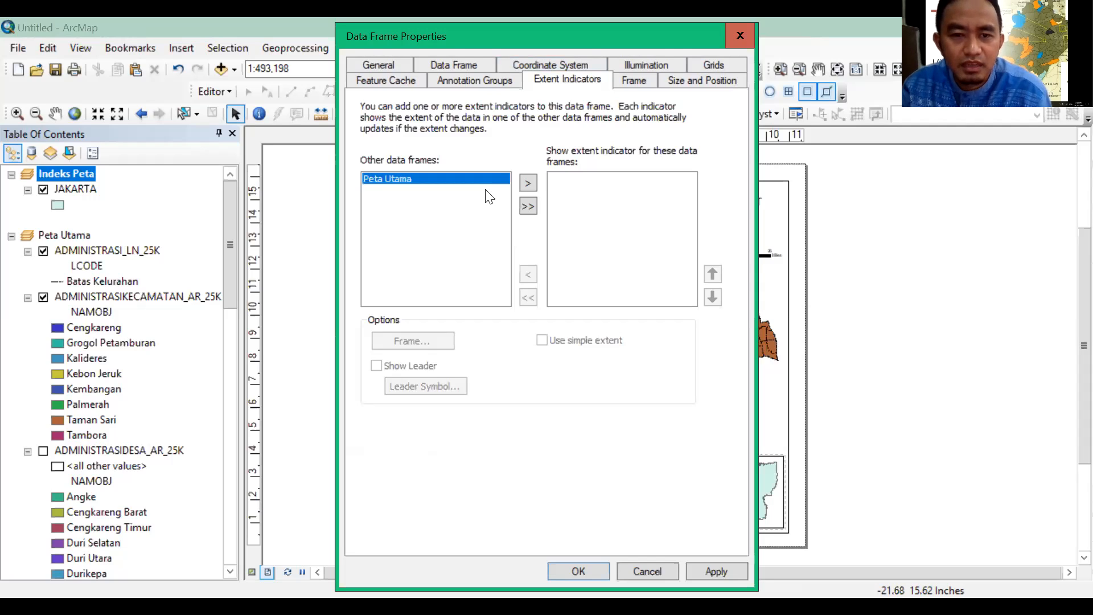
left_click(528, 182)
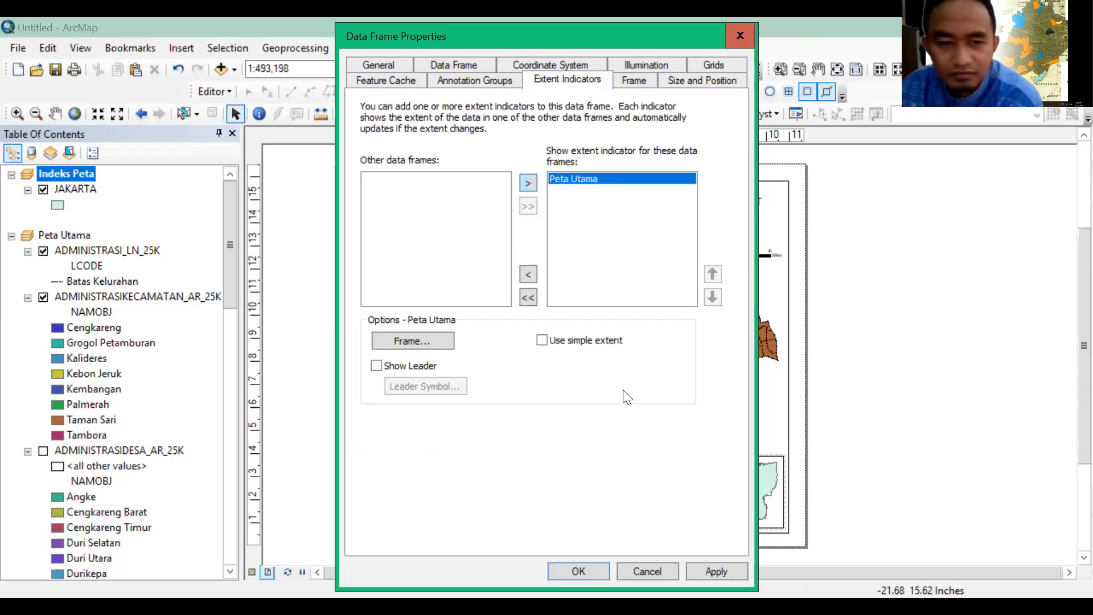
left_click(418, 344)
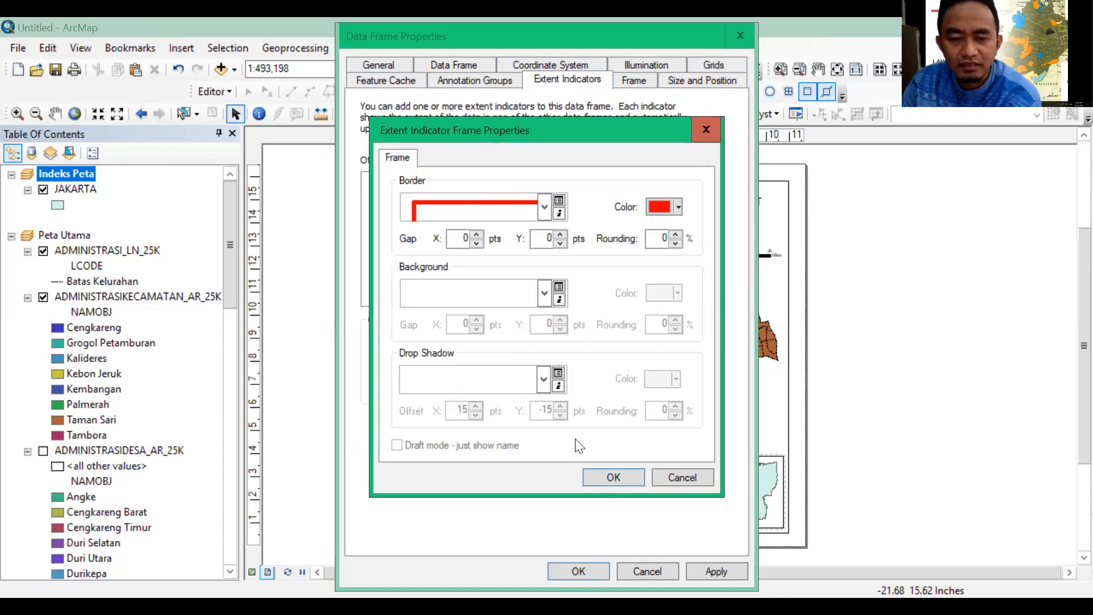
left_click(612, 478)
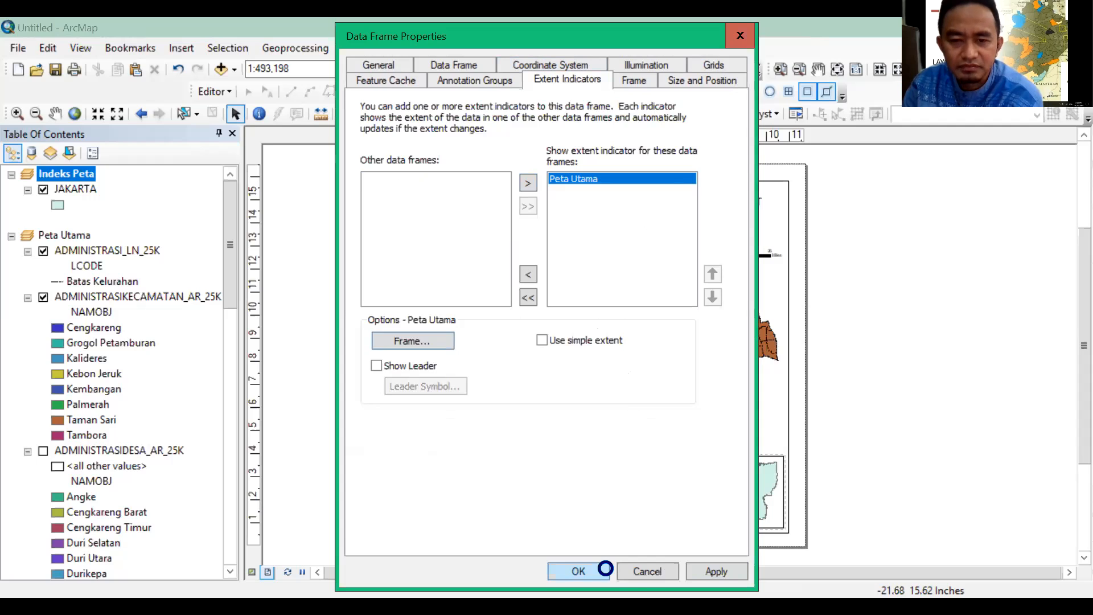
left_click(605, 568)
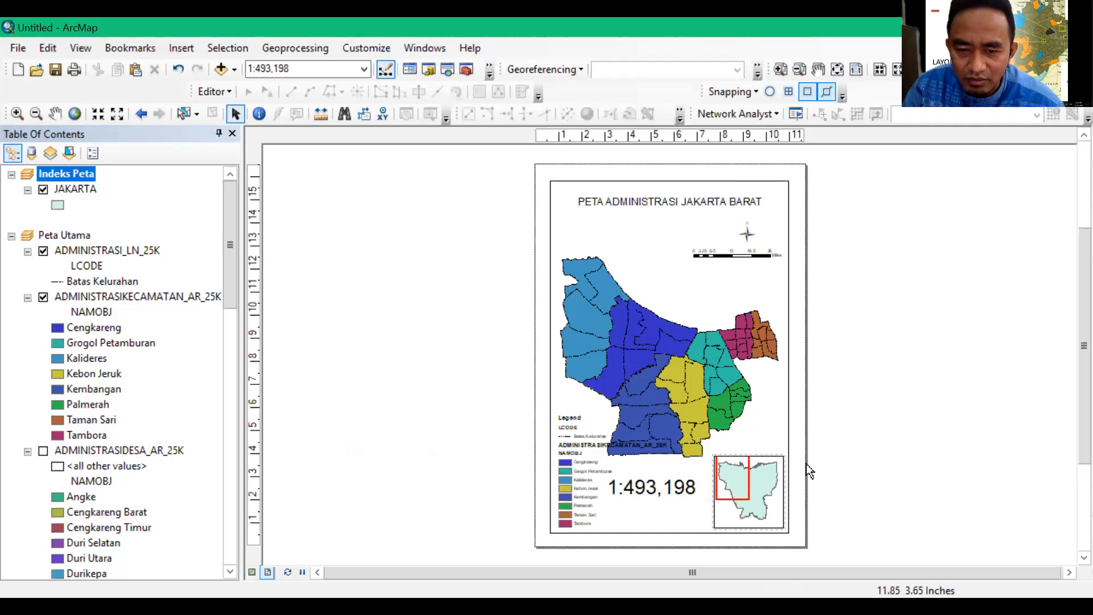
Move the Indeks Peta inset off the page into the empty space beside the layout and stretch its frame larger on all sides
left_click(772, 455)
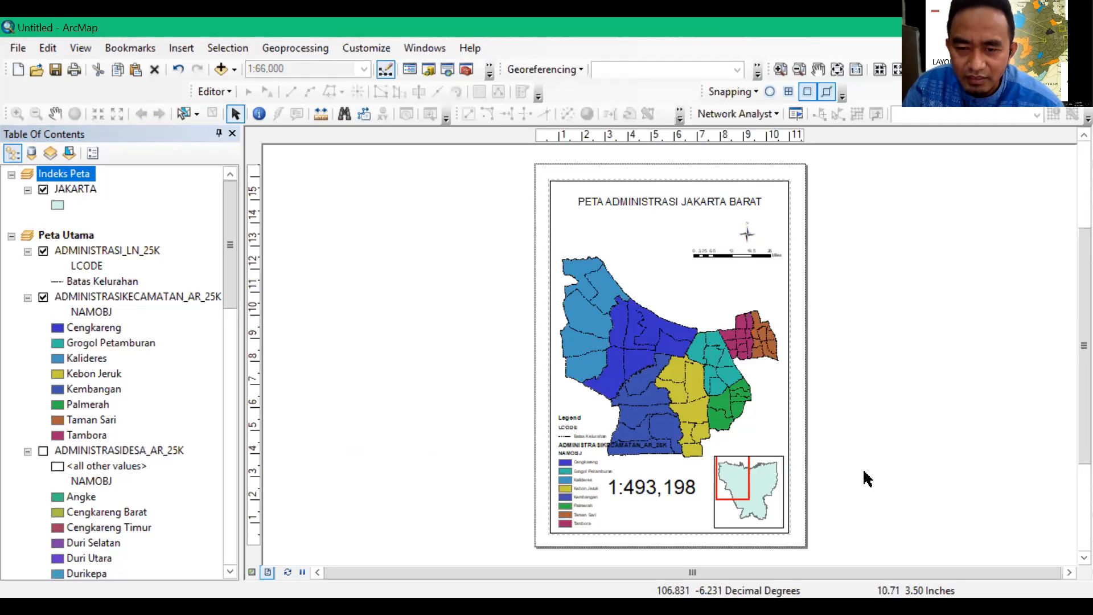
left_click(771, 480)
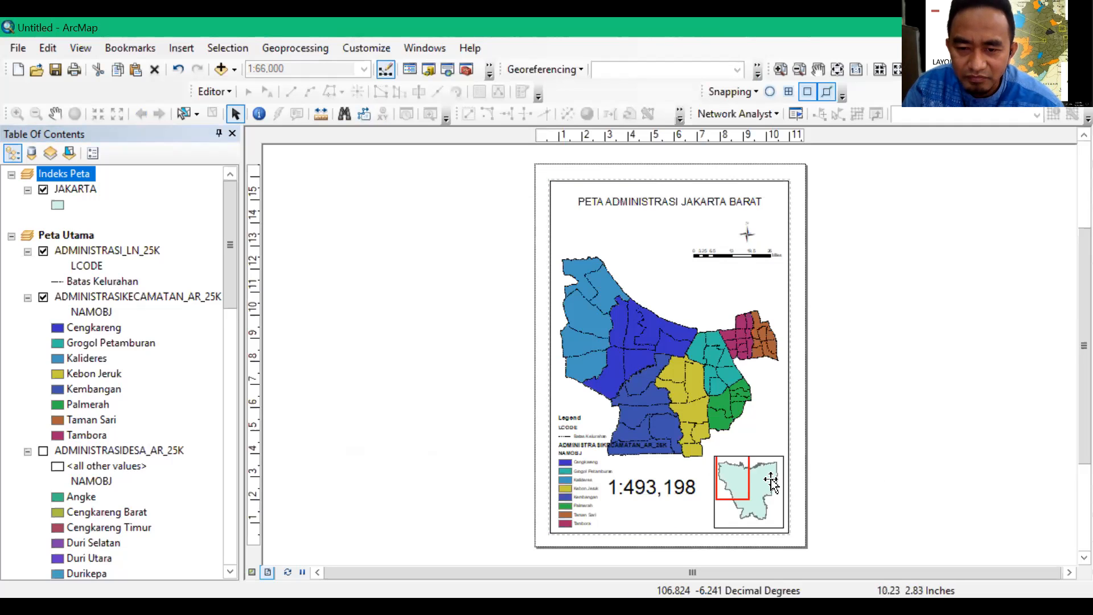
left_click(712, 516)
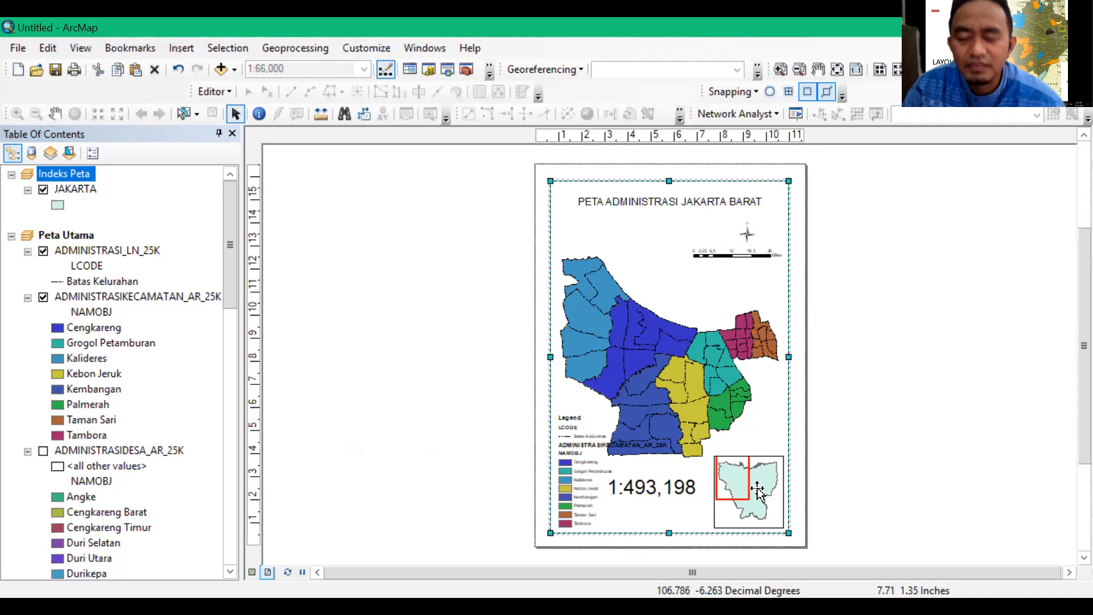
right_click(788, 380)
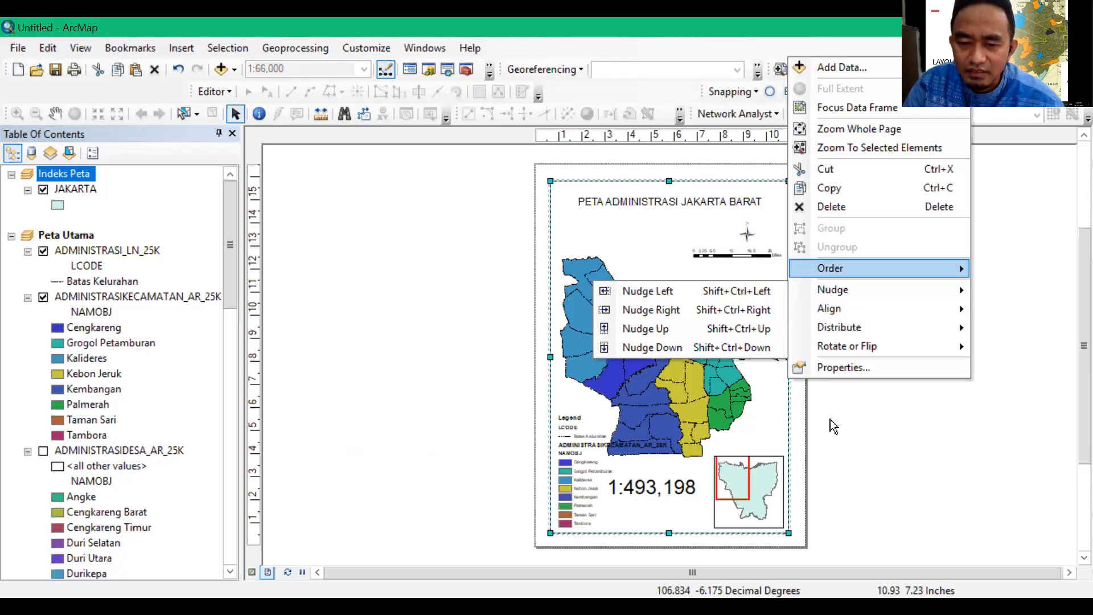
left_click(759, 460)
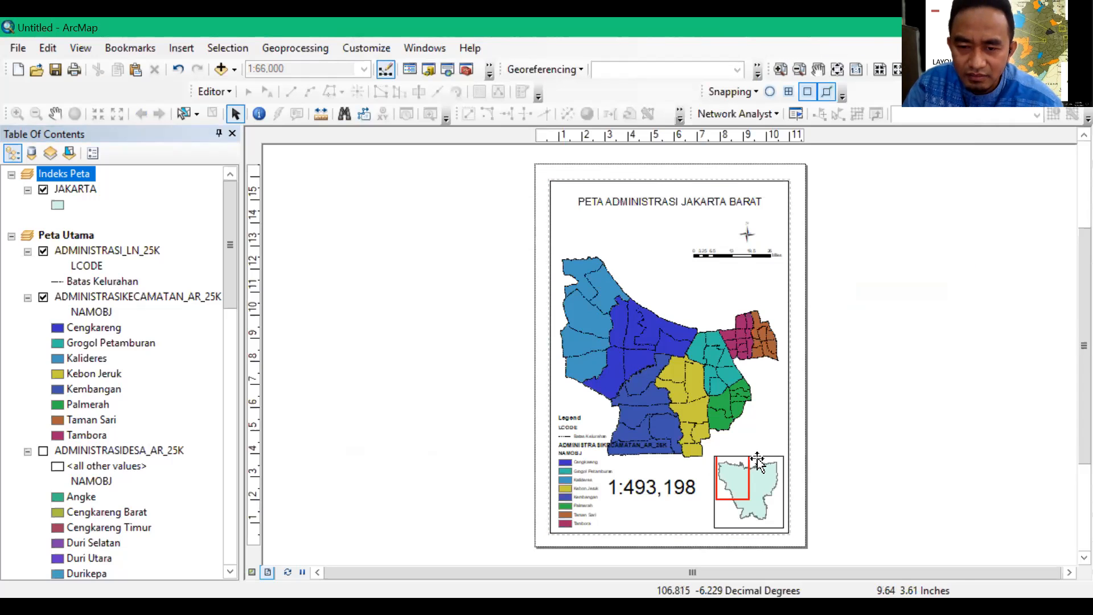
left_click(777, 459)
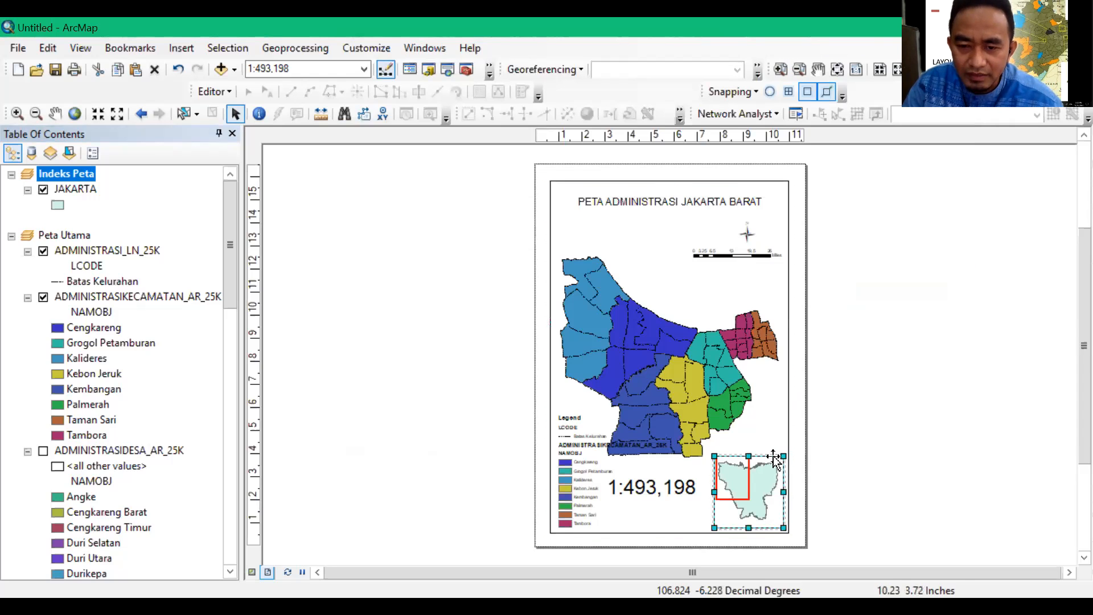
left_click_drag(774, 459, 936, 343)
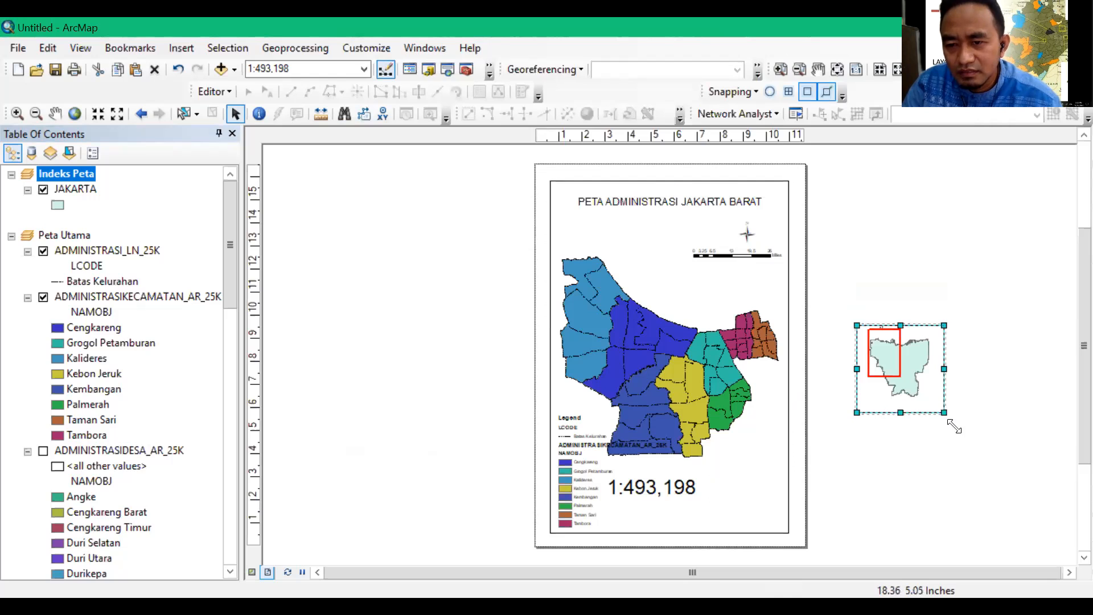
left_click_drag(857, 325, 844, 308)
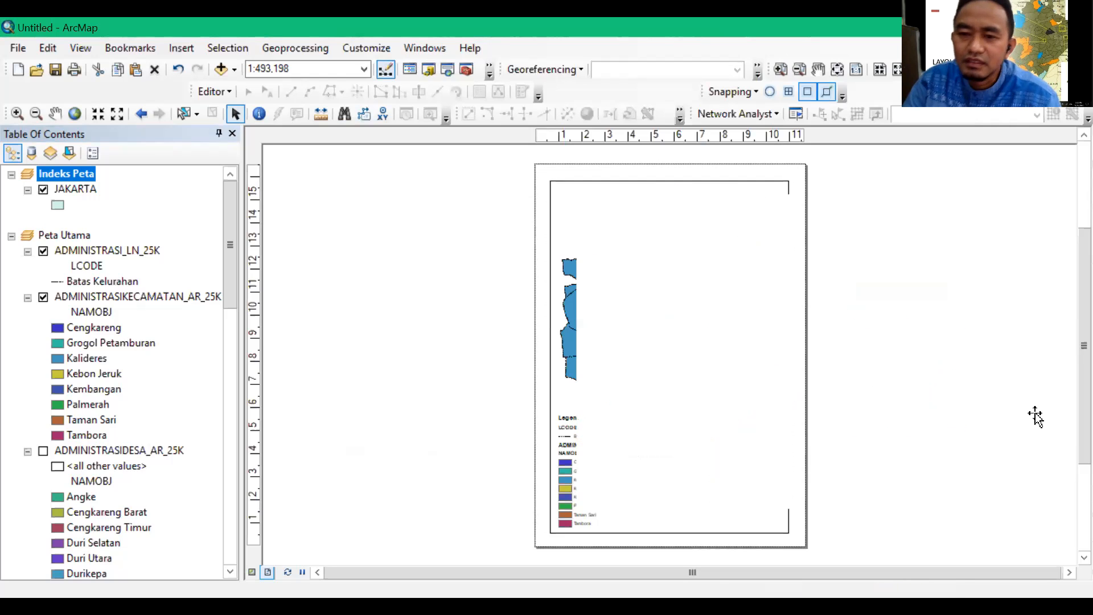
Zoom the Indeks Peta data frame out to about 1:777,509 with a zoom-out window around Jakarta
left_click(36, 114)
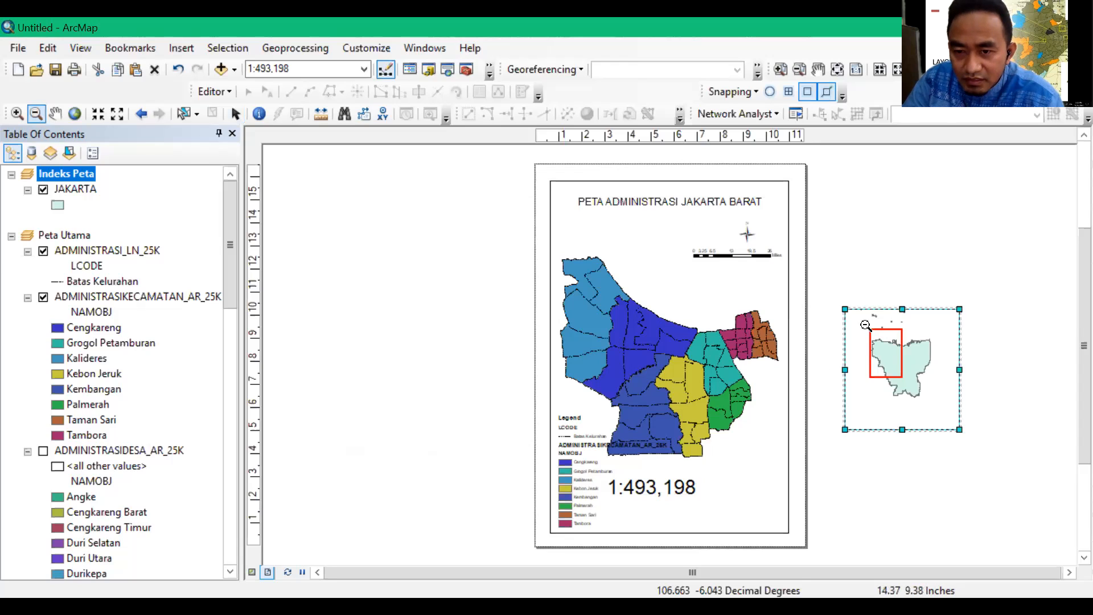
left_click_drag(864, 325, 906, 371)
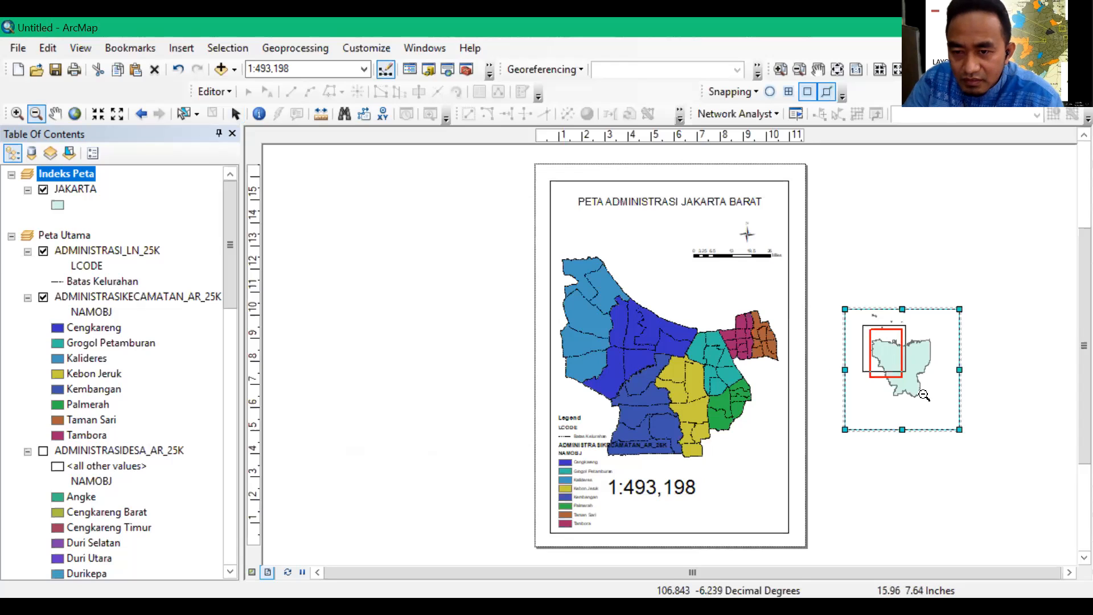
left_click_drag(934, 407, 936, 404)
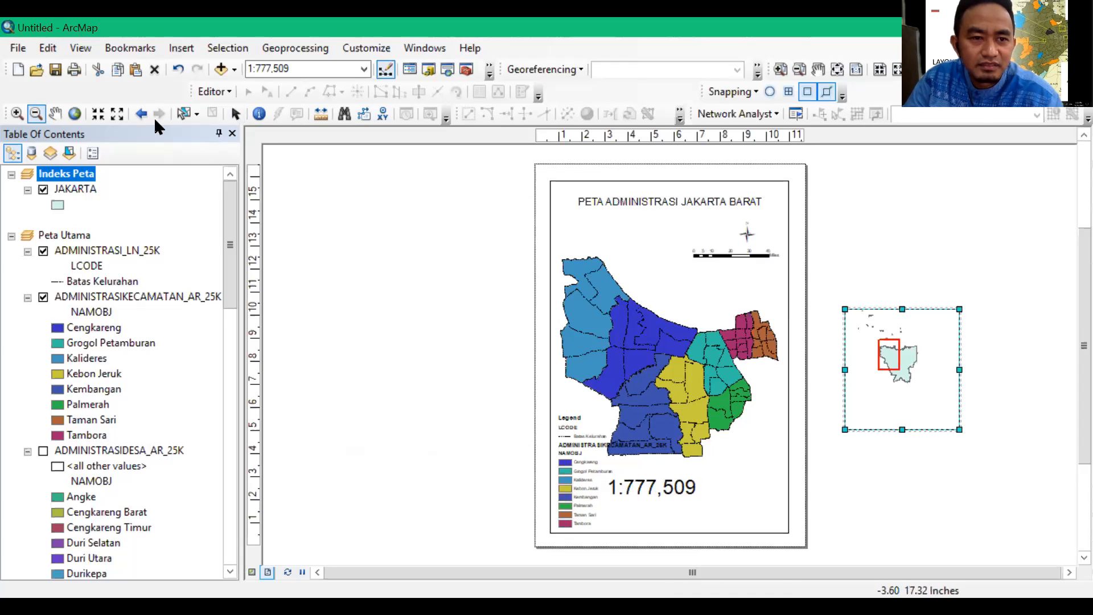
Shrink the inset frame around mainland Jakarta, leaving a little room above the red extent rectangle
left_click(464, 305)
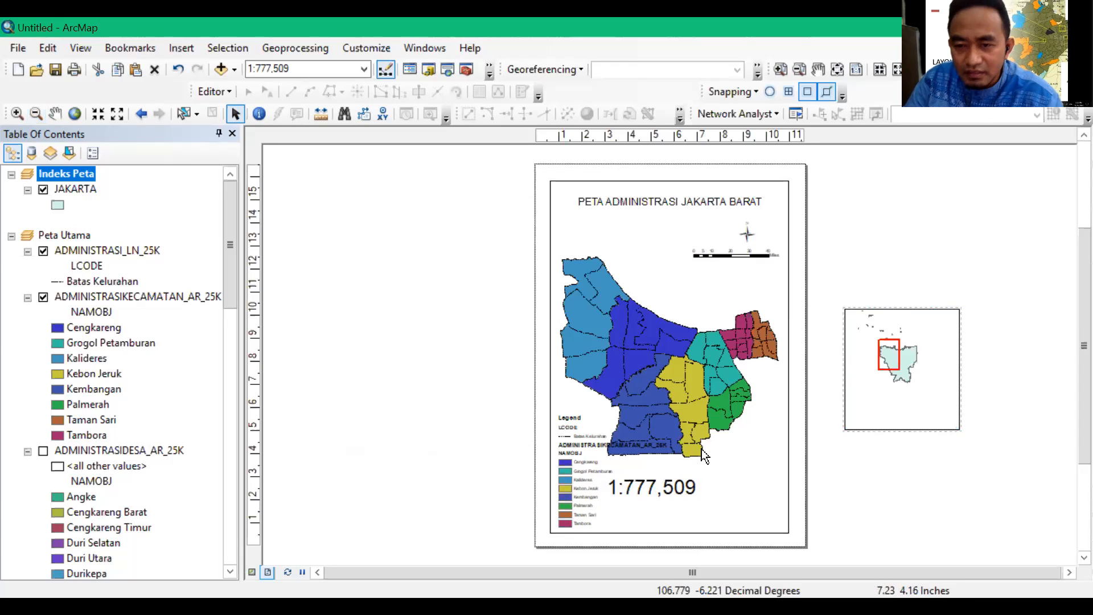
left_click(951, 420)
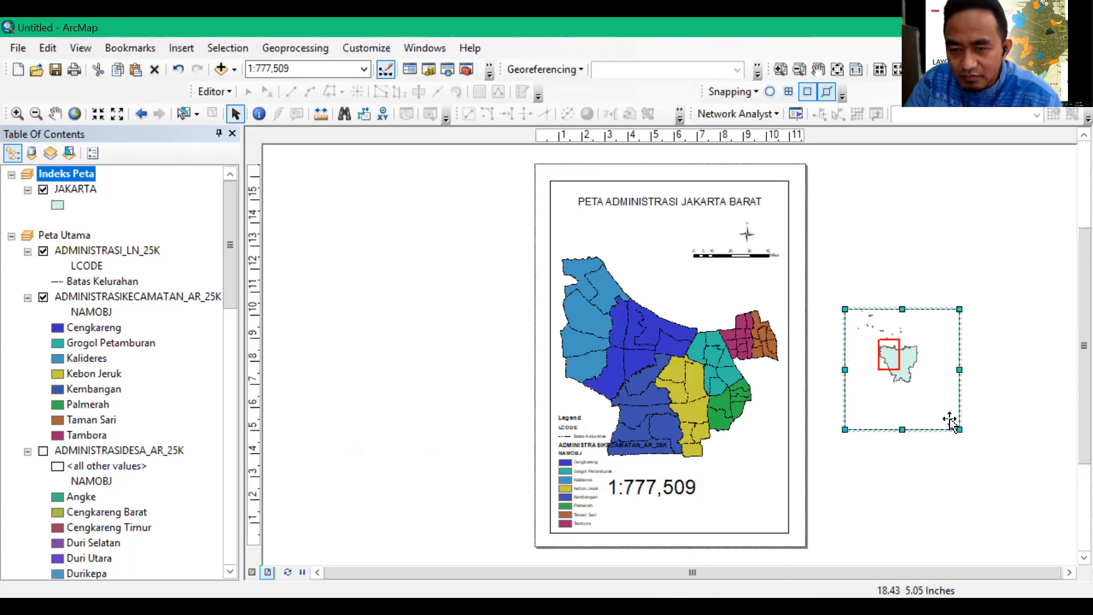
key("Delete")
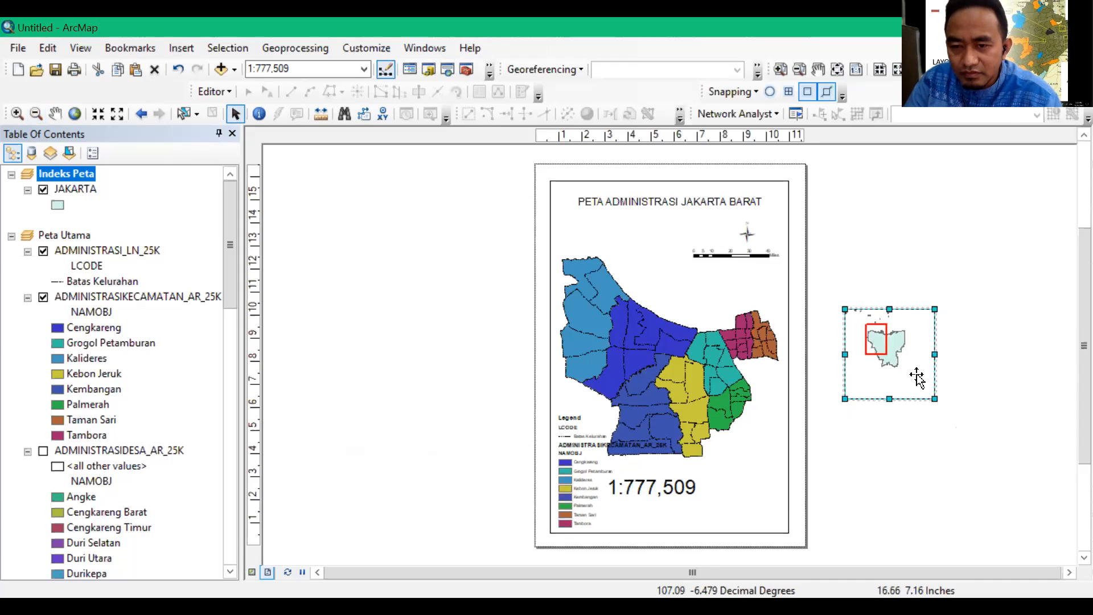
left_click_drag(935, 400, 879, 365)
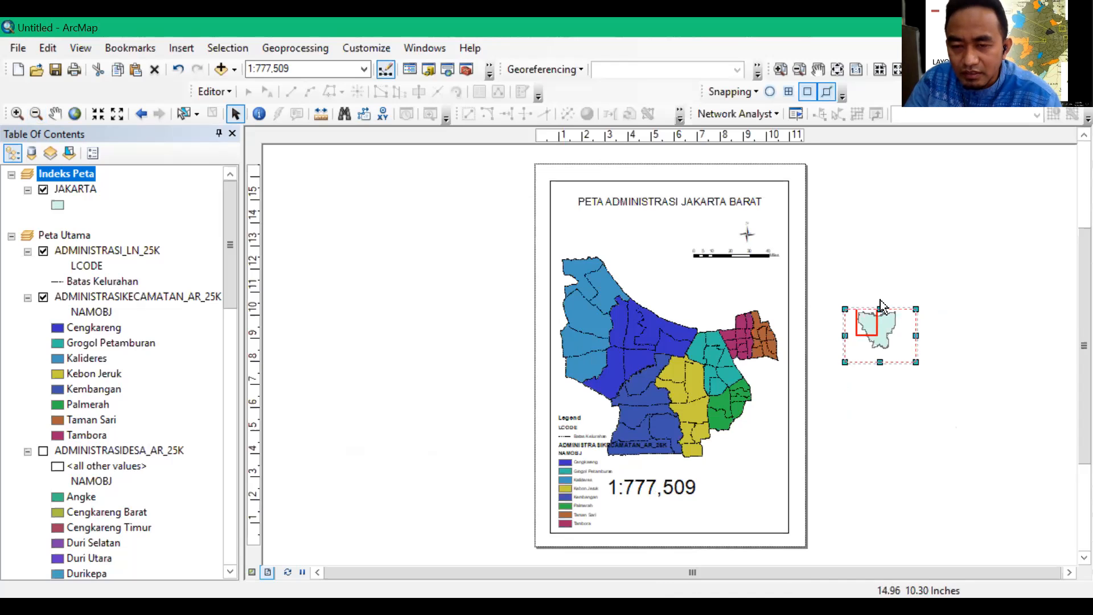
left_click_drag(881, 311, 880, 299)
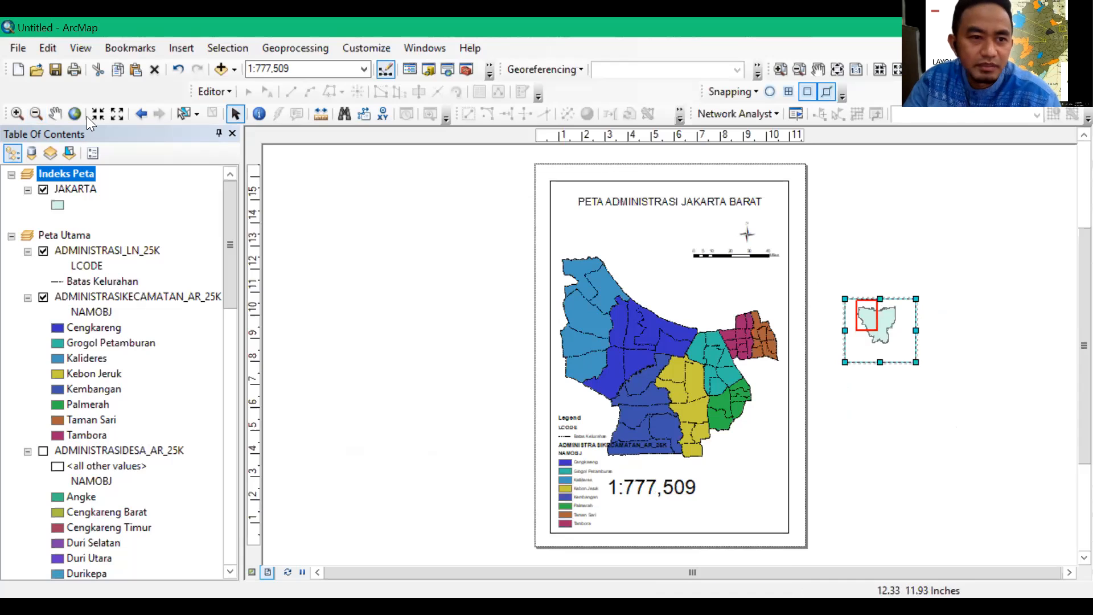
Pan Jakarta lower inside the inset frame and shift the main map downwards within its own frame
left_click(57, 118)
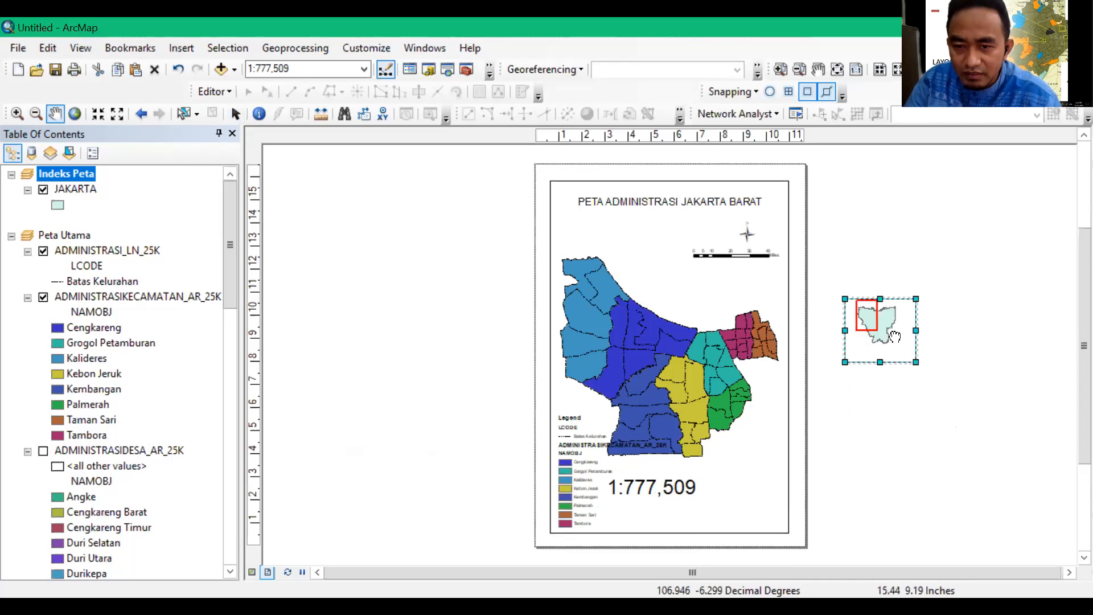
left_click_drag(895, 340, 891, 337)
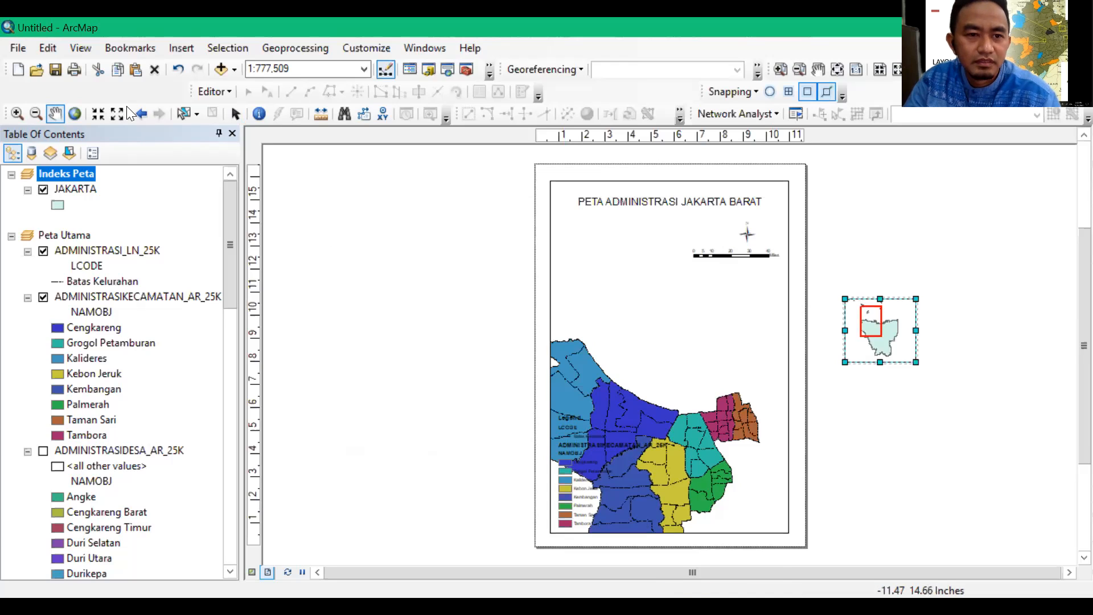
Narrow the inset frame slightly on both sides and place it inside the layout's lower-right corner
left_click(236, 114)
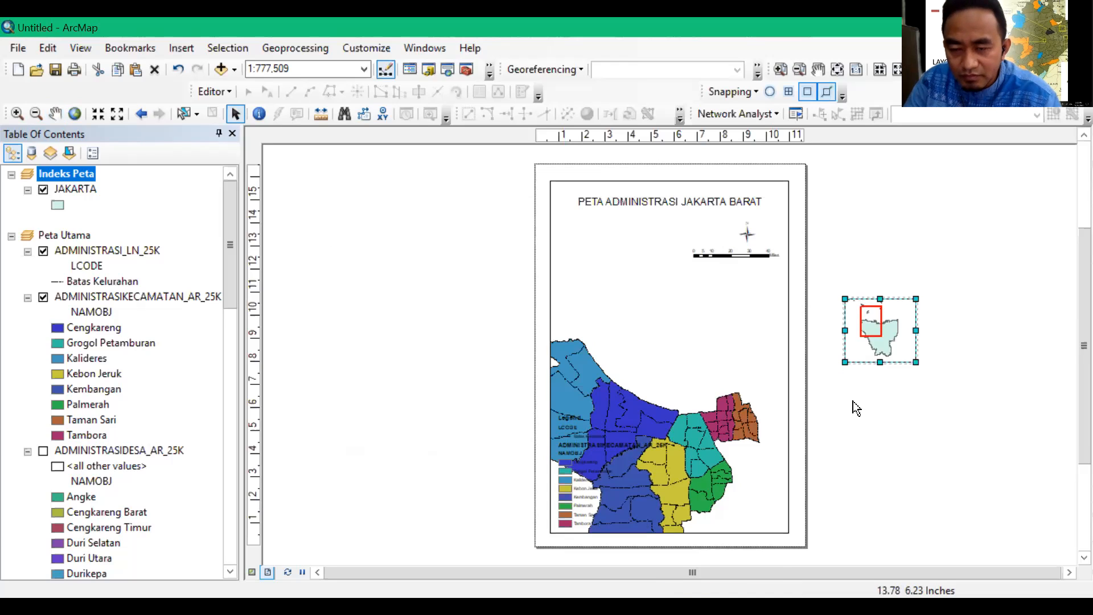
left_click(829, 349)
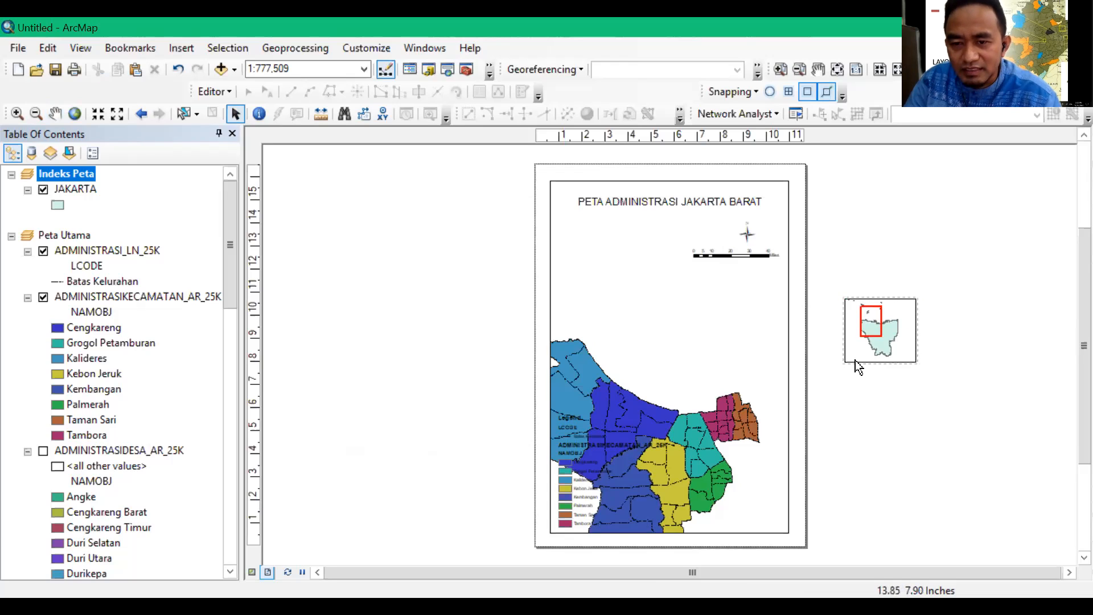
left_click(847, 336)
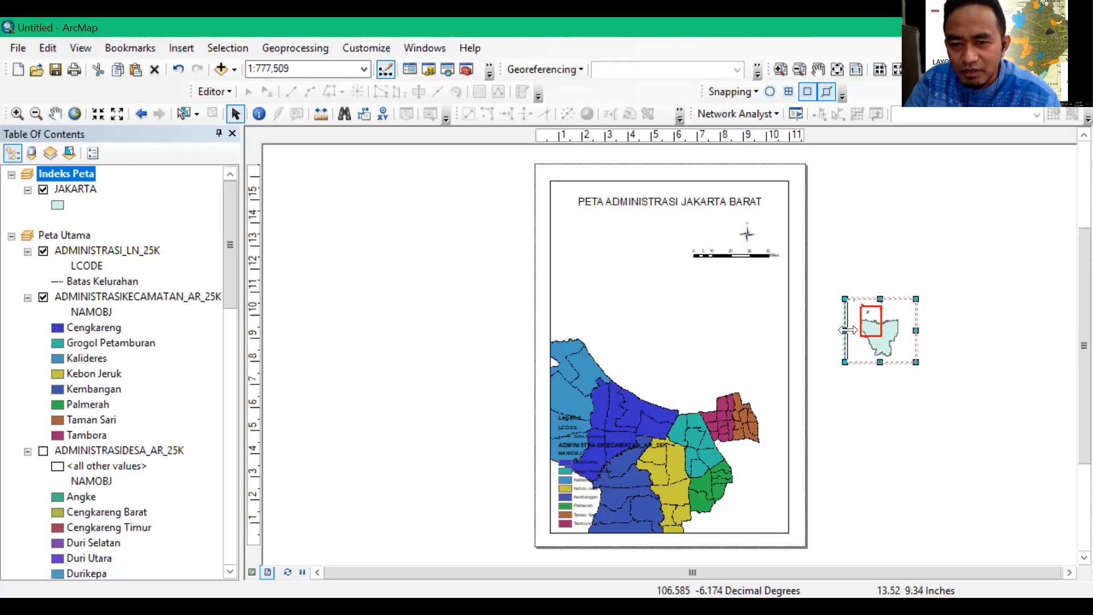
left_click_drag(847, 330, 849, 330)
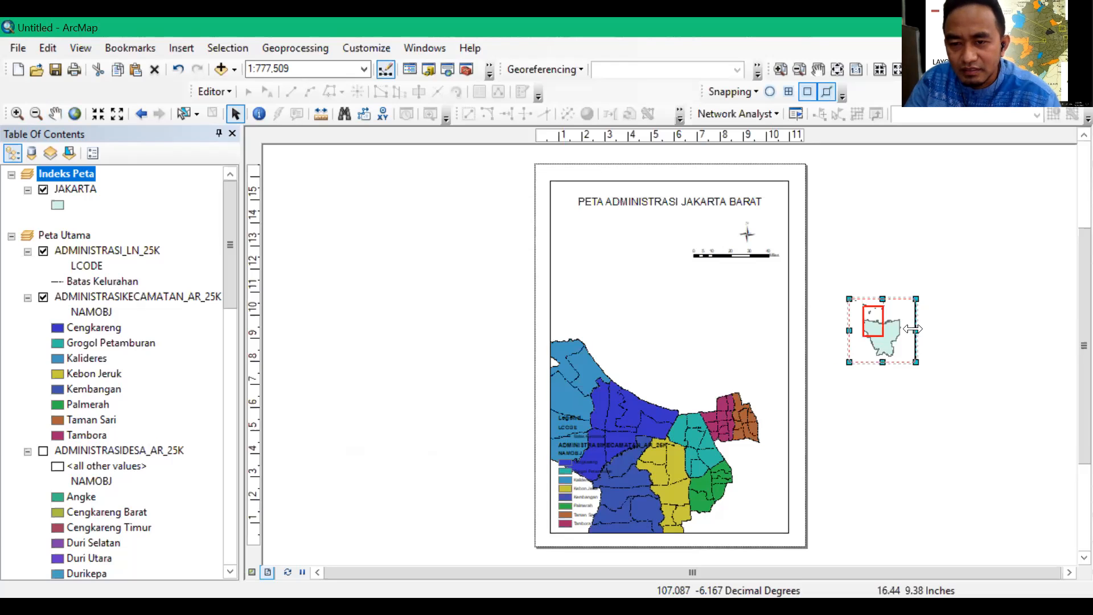
left_click(951, 371)
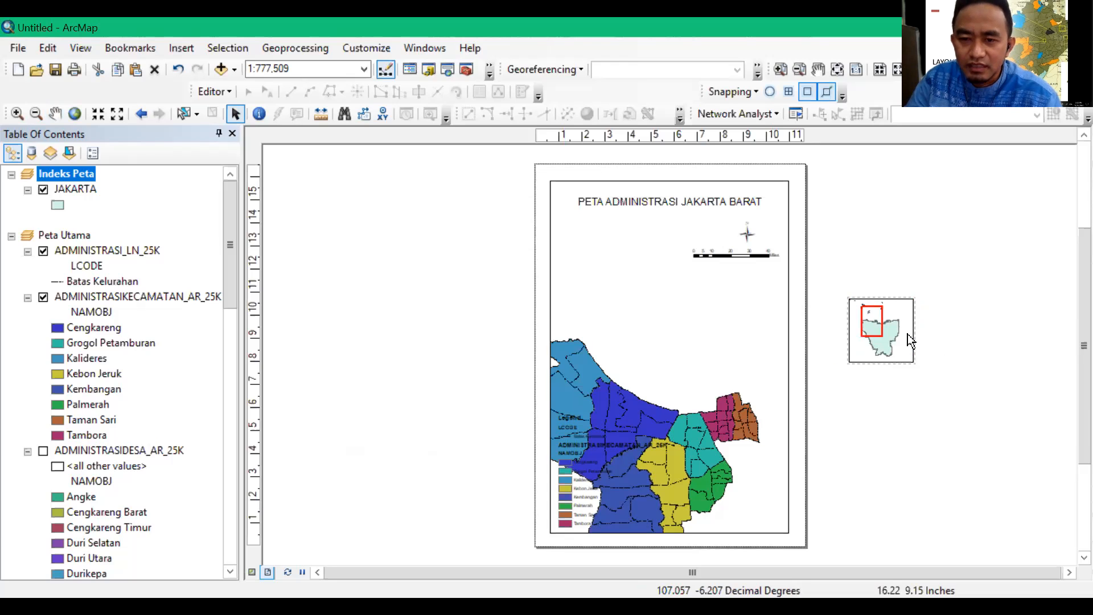
left_click(912, 319)
left_click_drag(854, 360, 778, 469)
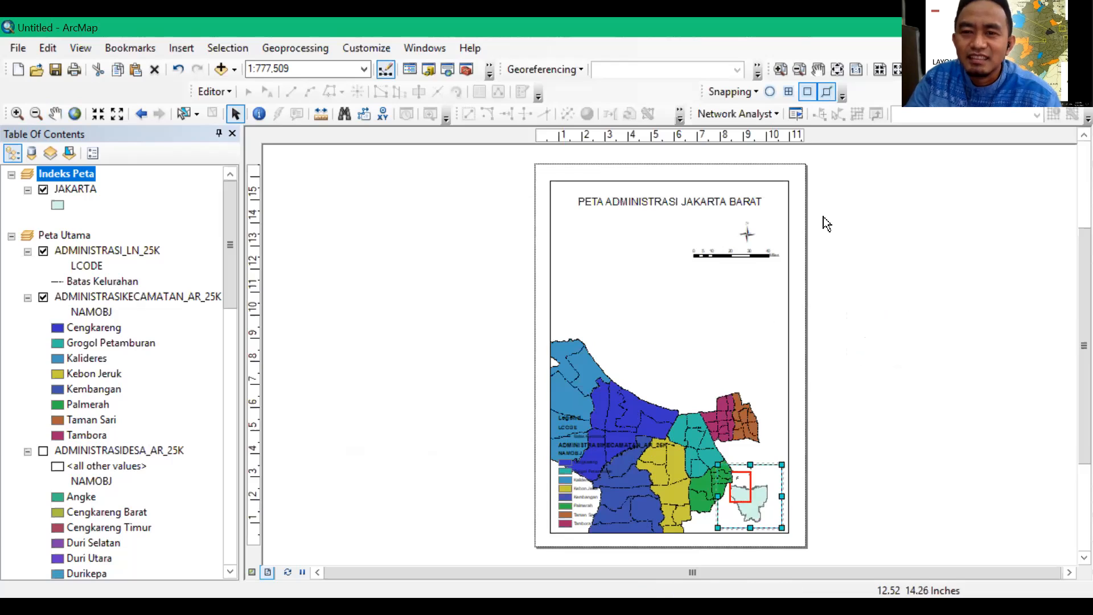
Make Peta Utama the active data frame and deselect the inset
left_click(837, 69)
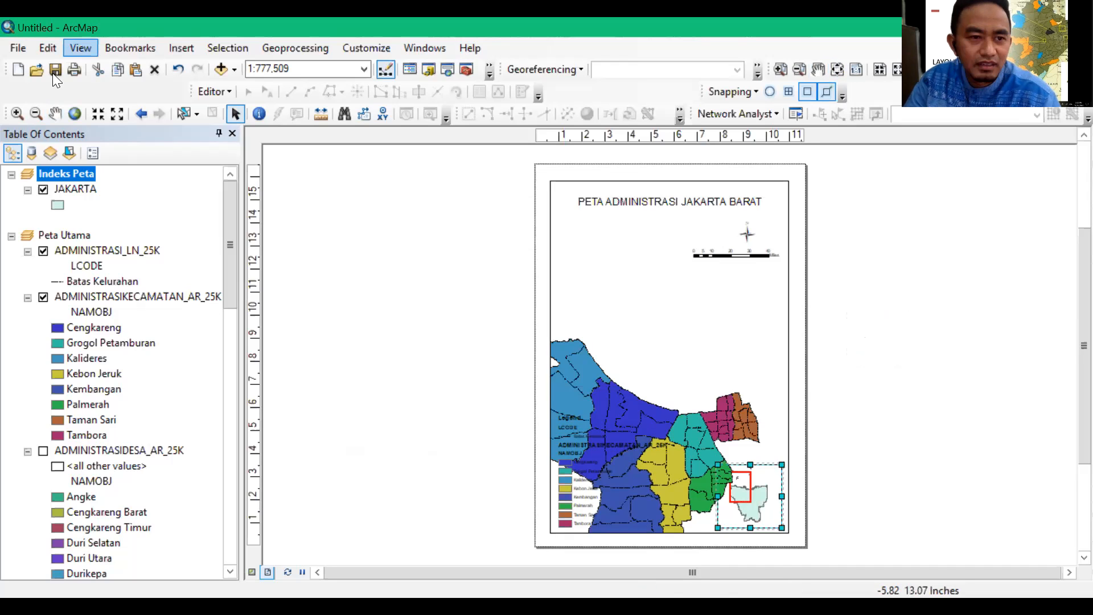
left_click(56, 114)
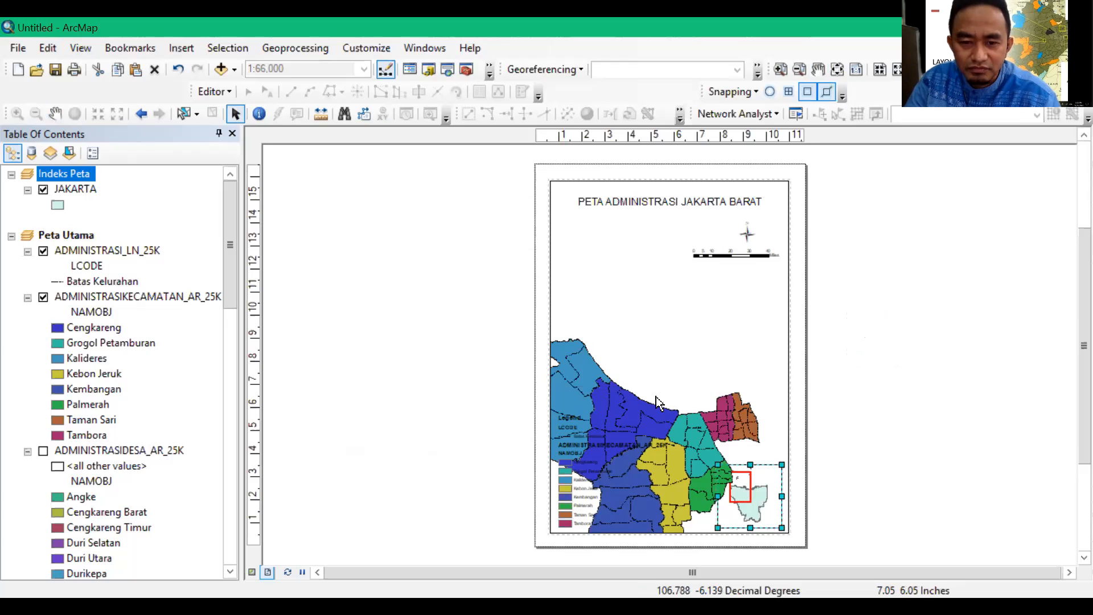
left_click(851, 459)
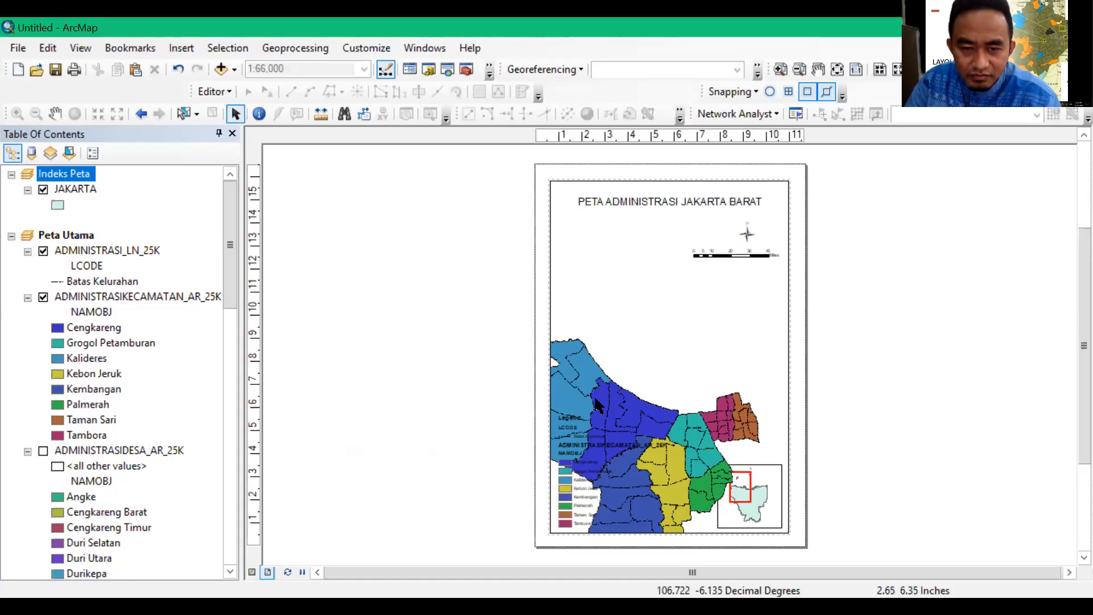
Select the main map's data frame, nudge it very slightly down and to the right on the page, and deselect it
left_click(838, 69)
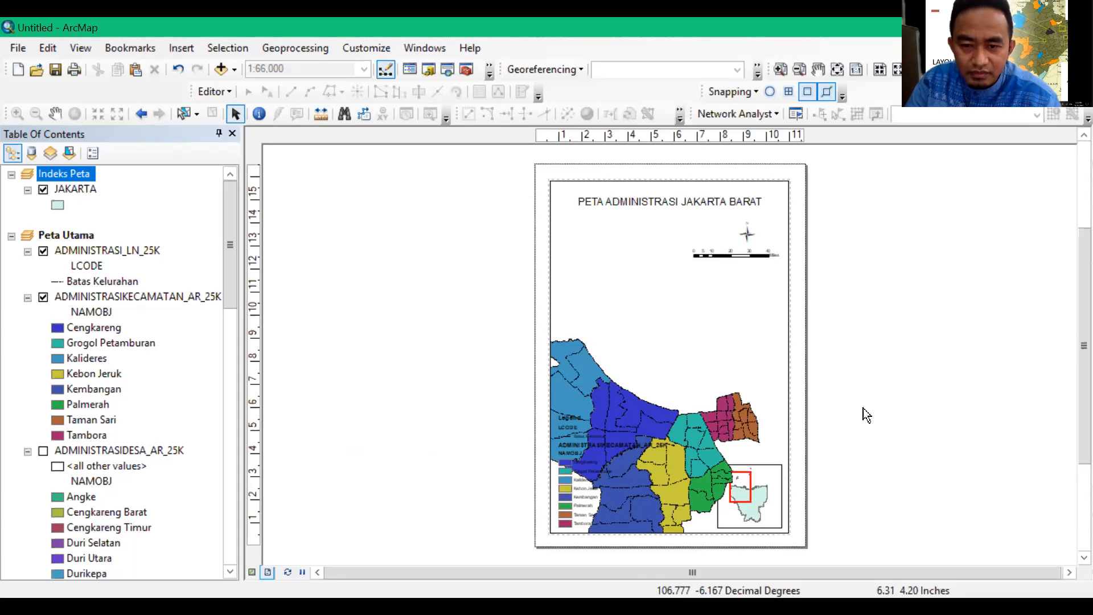
left_click(743, 422)
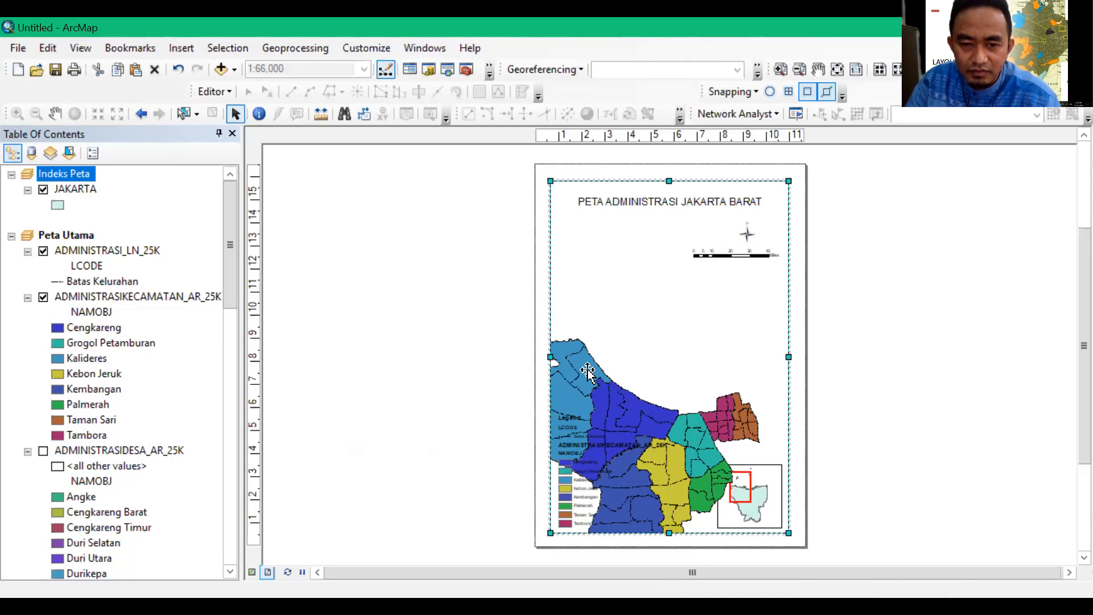
mouse_move(588, 371)
left_mouse_down()
mouse_move(617, 342)
mouse_move(590, 374)
left_mouse_up()
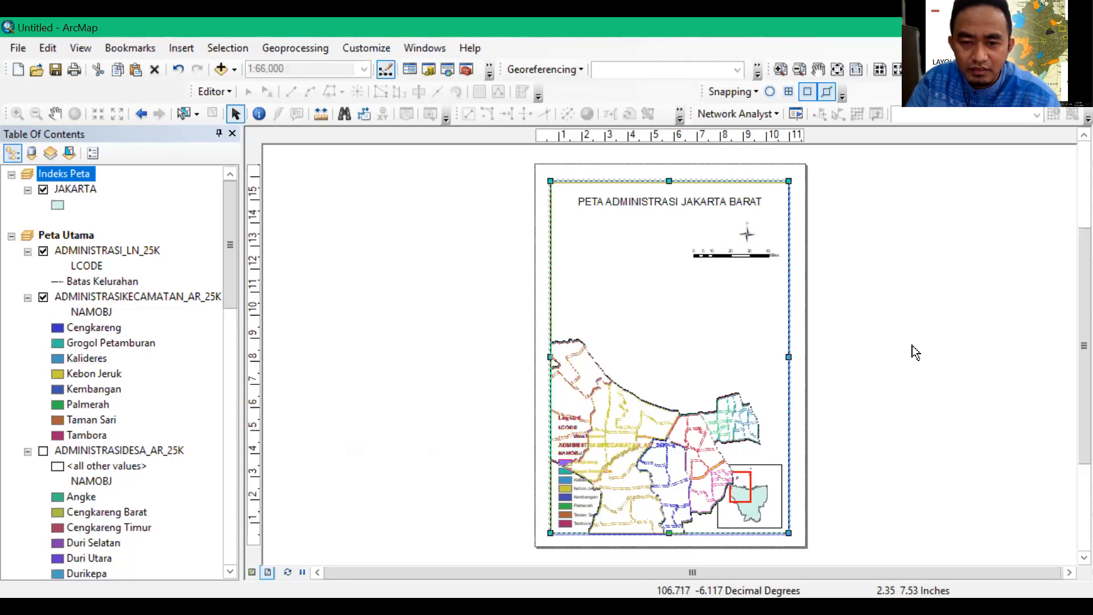
left_click(912, 346)
left_click(576, 379)
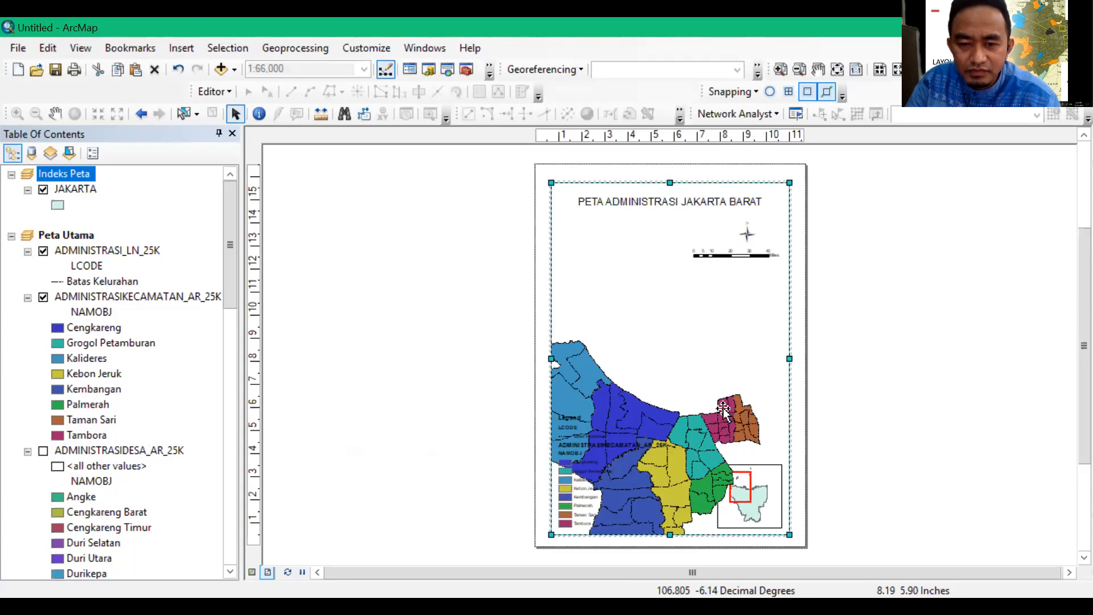
left_click(845, 355)
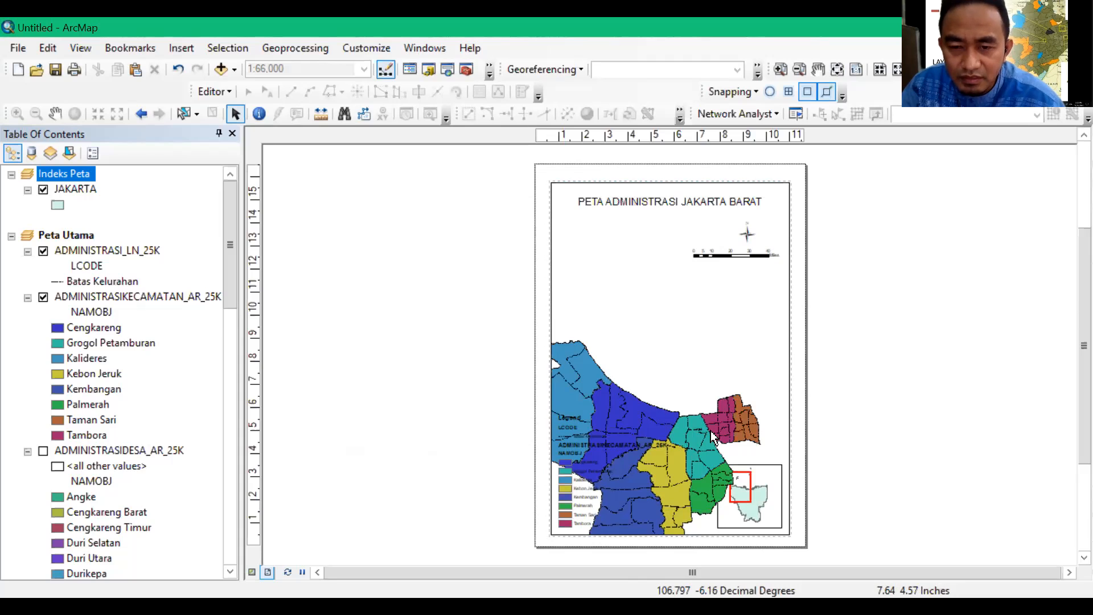
Pan the main map so all of West Jakarta sits inside its frame, above the legend entries and the index inset, and deselect the frame
left_click(792, 274)
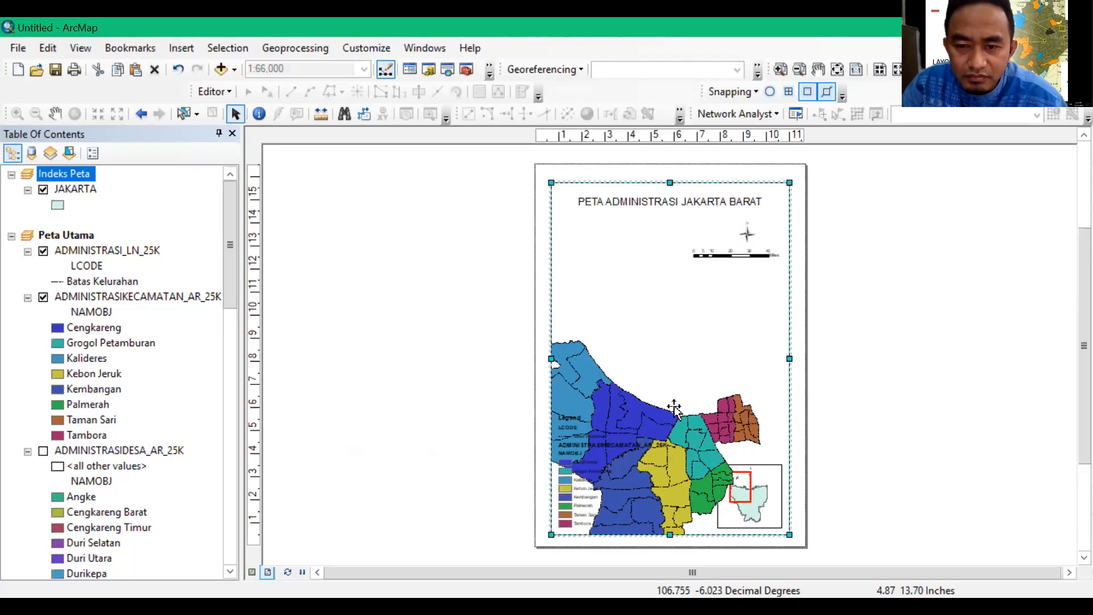
left_click(55, 114)
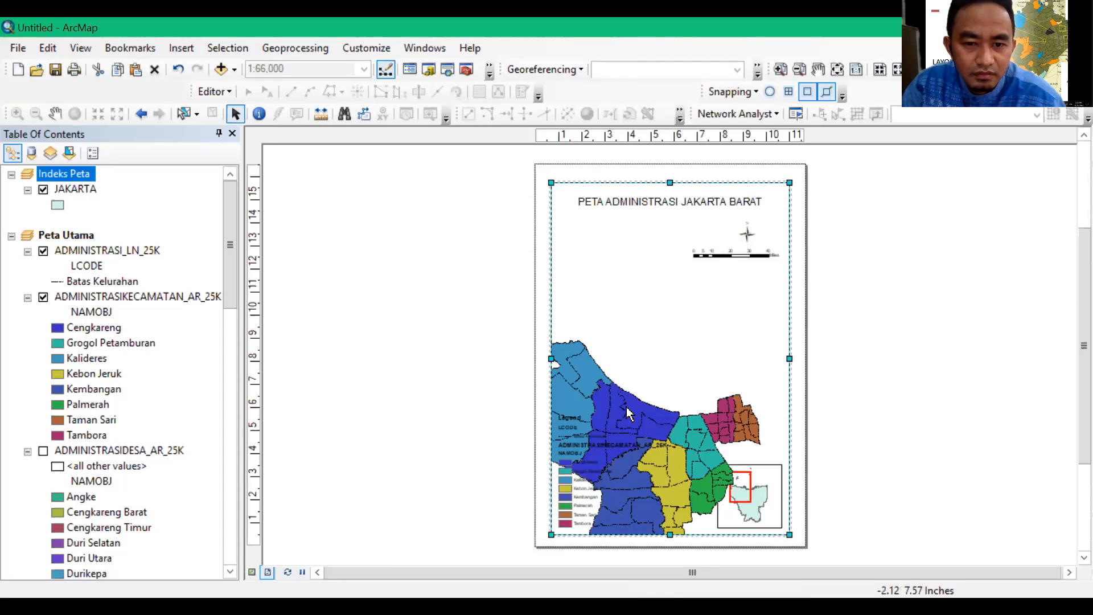
left_click(55, 114)
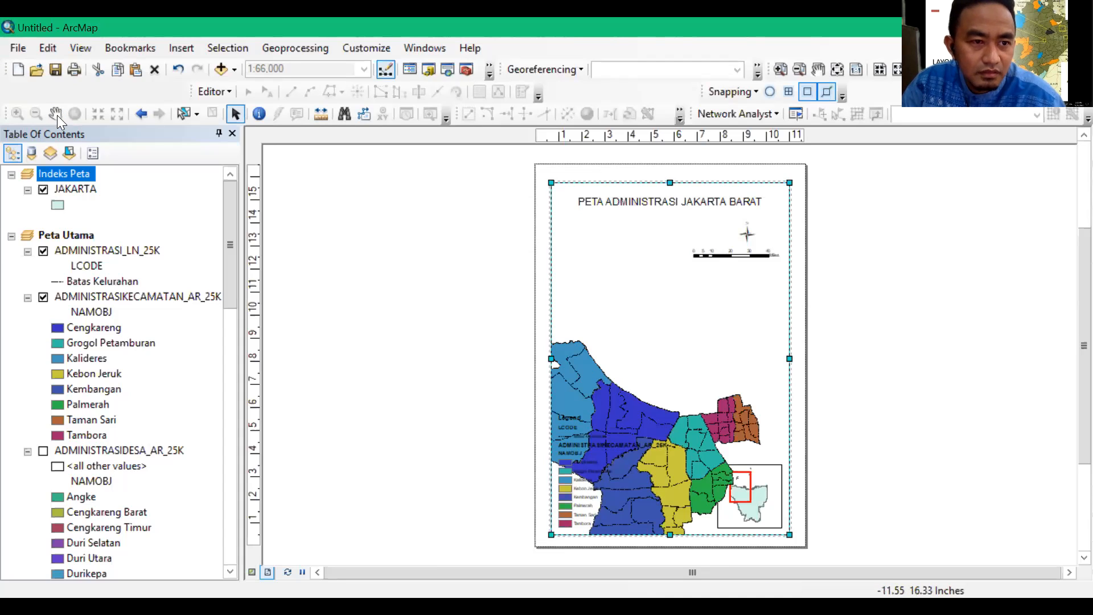
left_click_drag(662, 390, 678, 338)
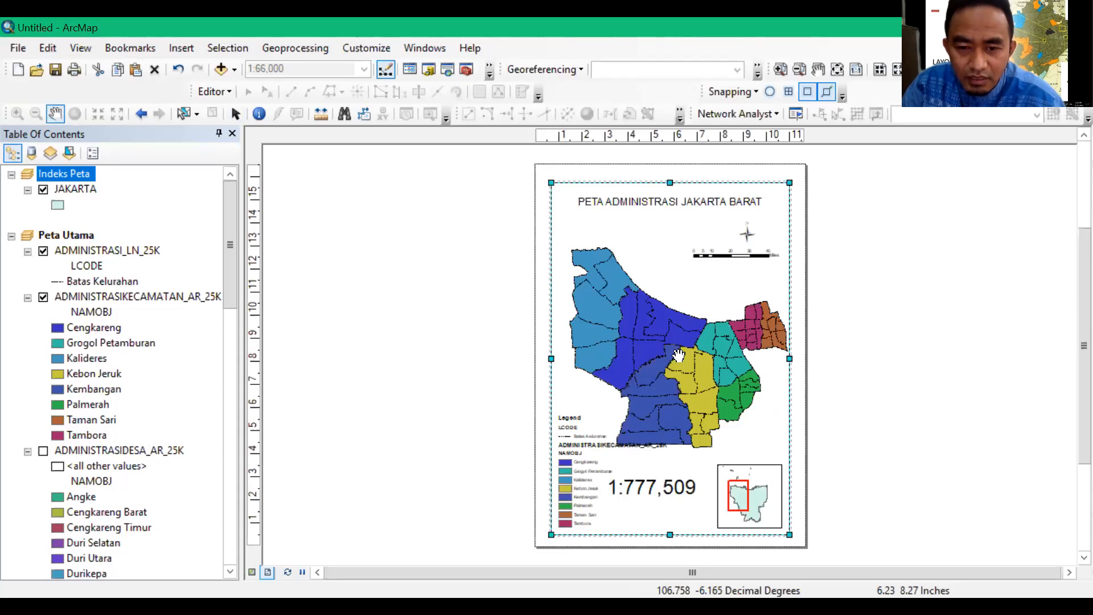
left_click_drag(665, 344, 658, 342)
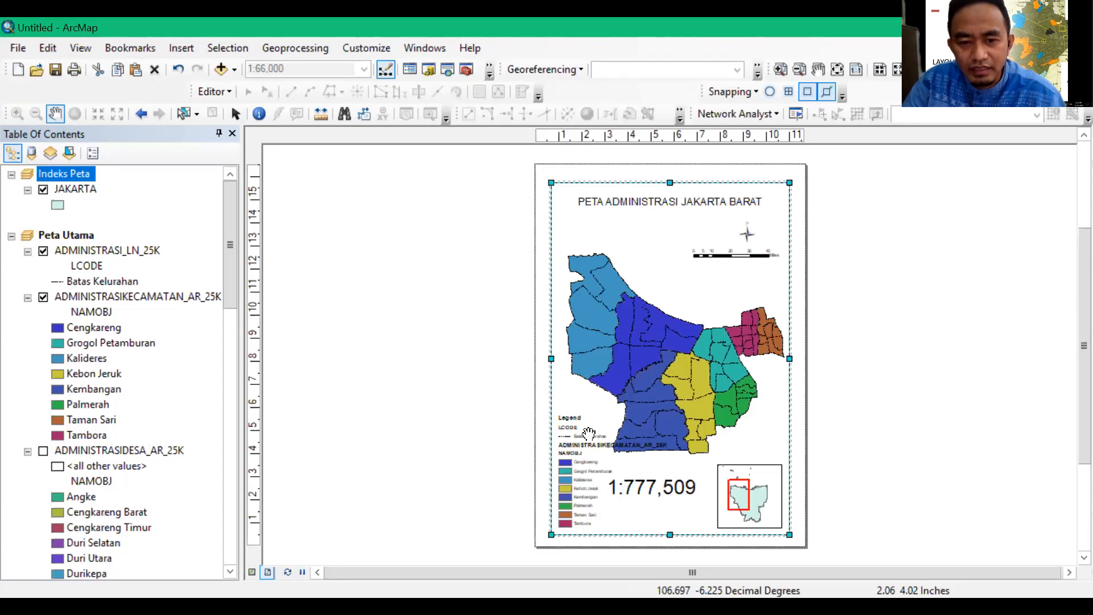
mouse_move(681, 342)
left_mouse_down()
mouse_move(671, 336)
mouse_move(682, 325)
left_mouse_up()
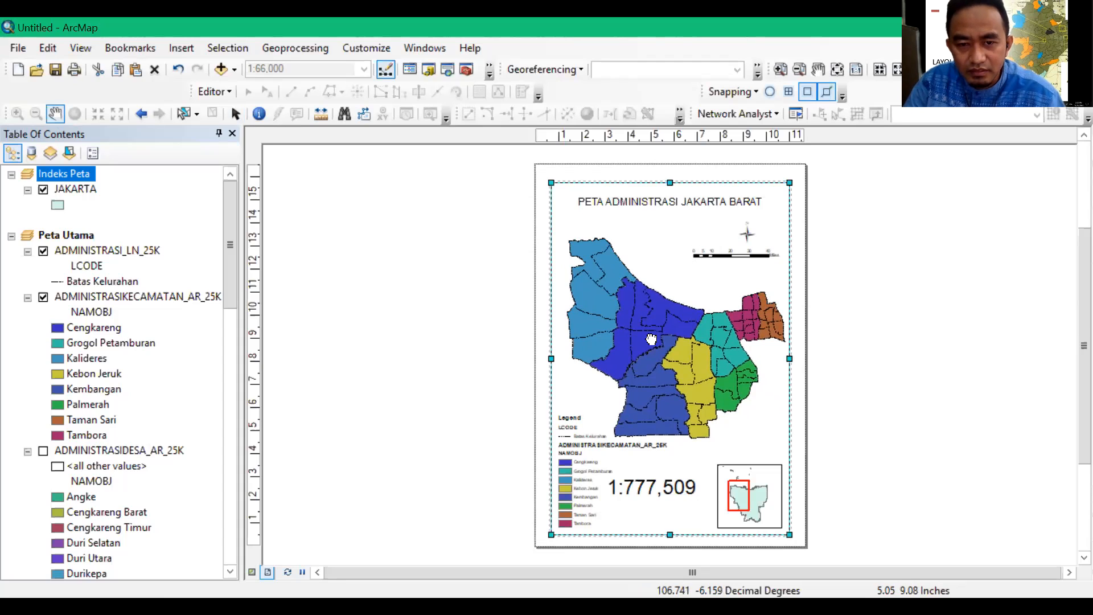
left_click_drag(898, 359, 897, 360)
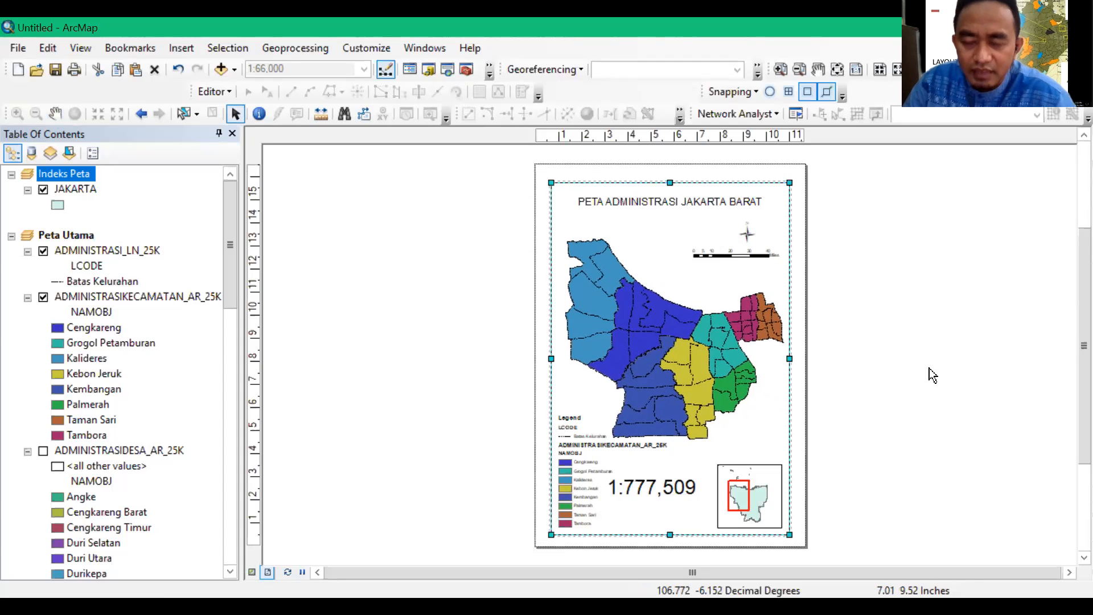
double_click(693, 375)
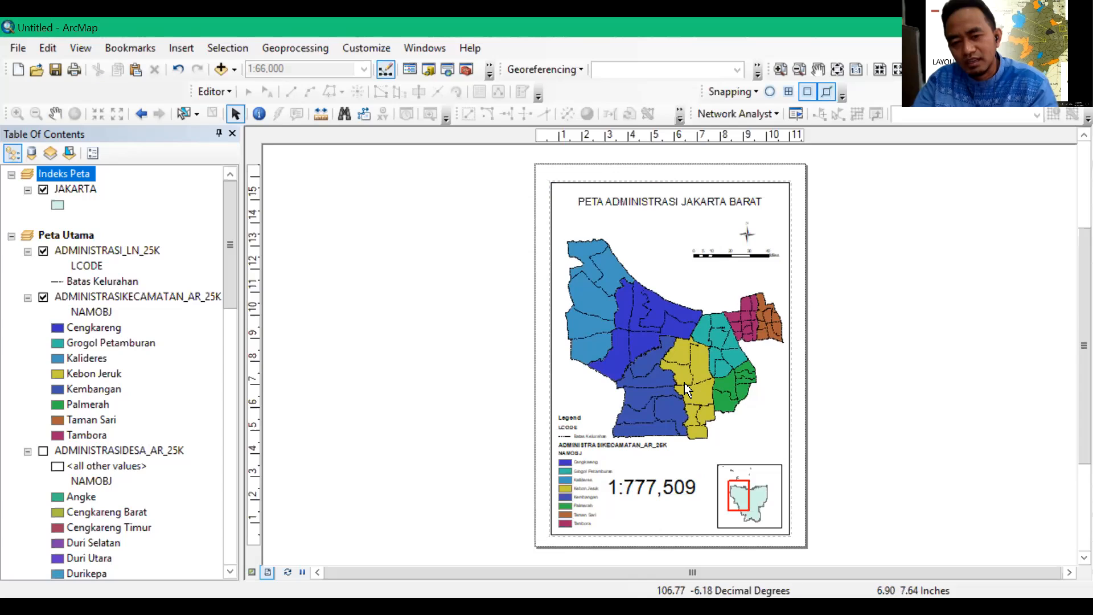
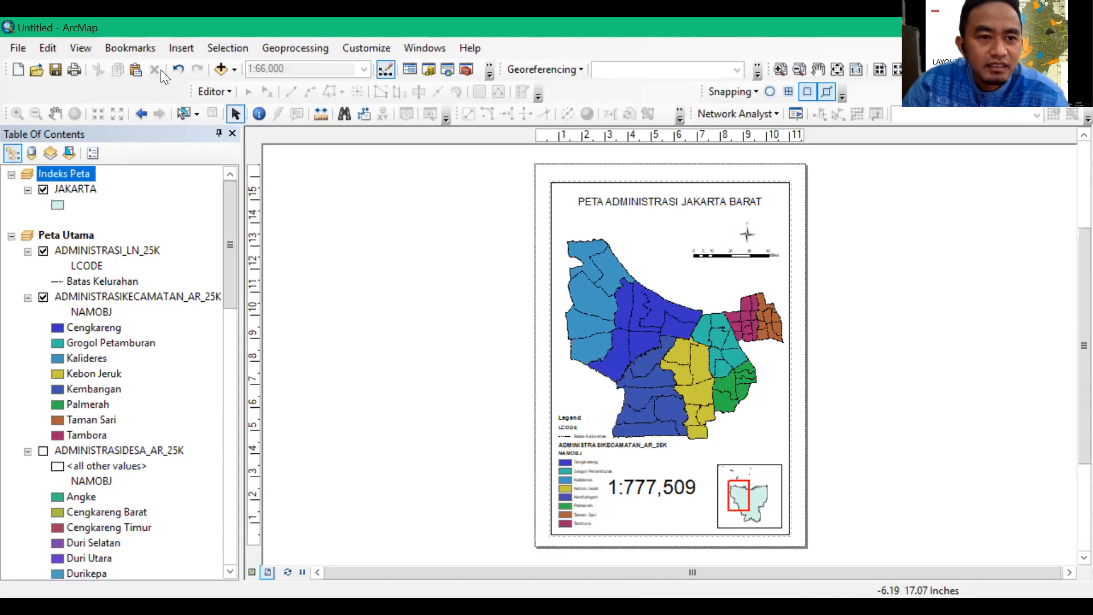
Try to insert another title on the layout and look for it over the map area
left_click(179, 50)
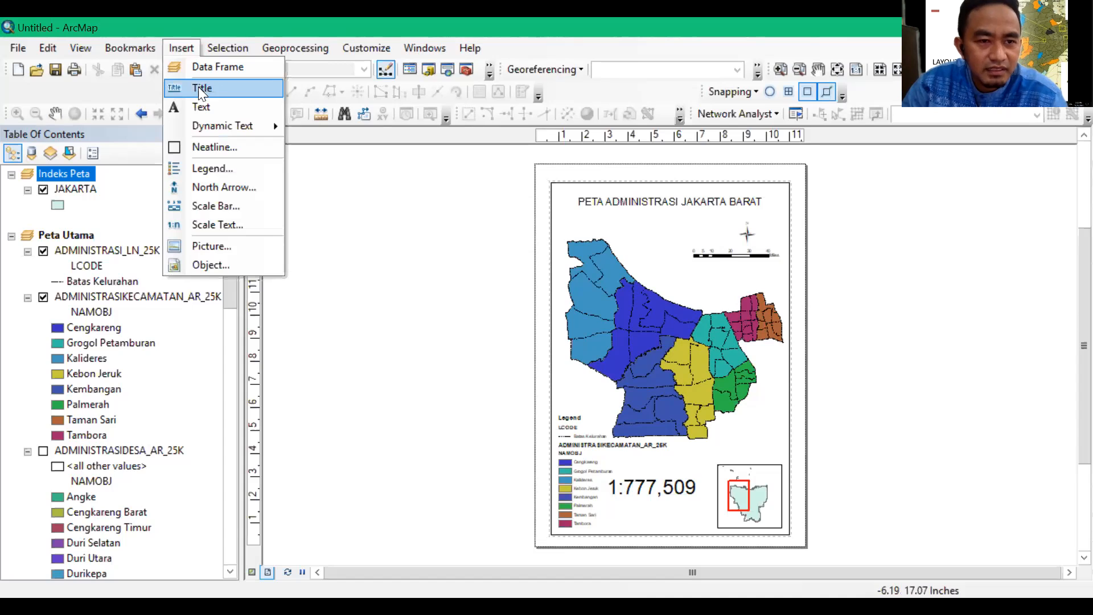
key("Return")
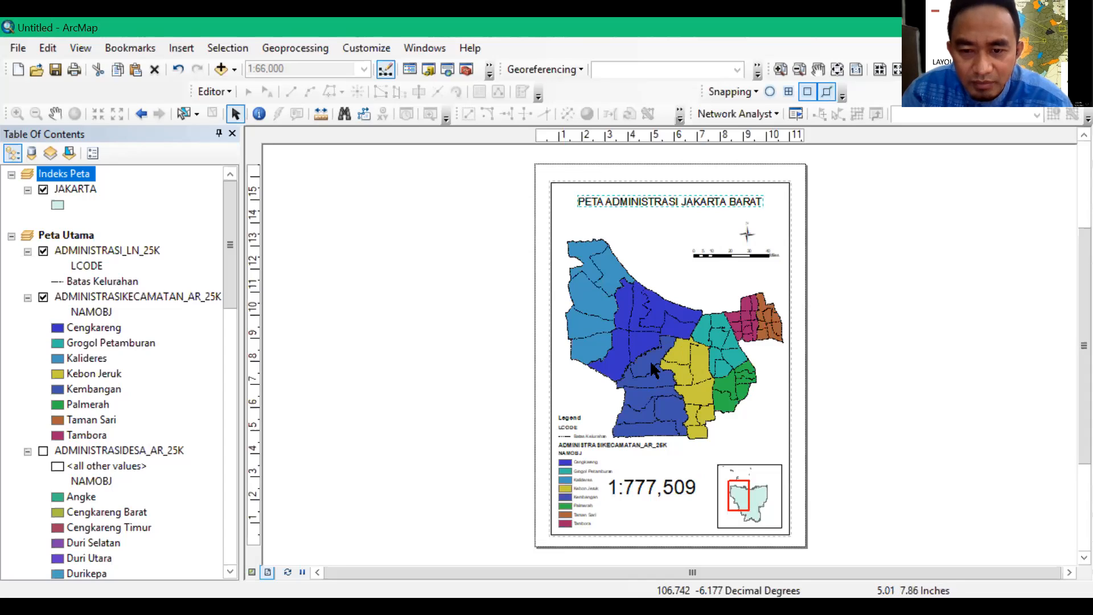
left_click(184, 50)
left_click(204, 90)
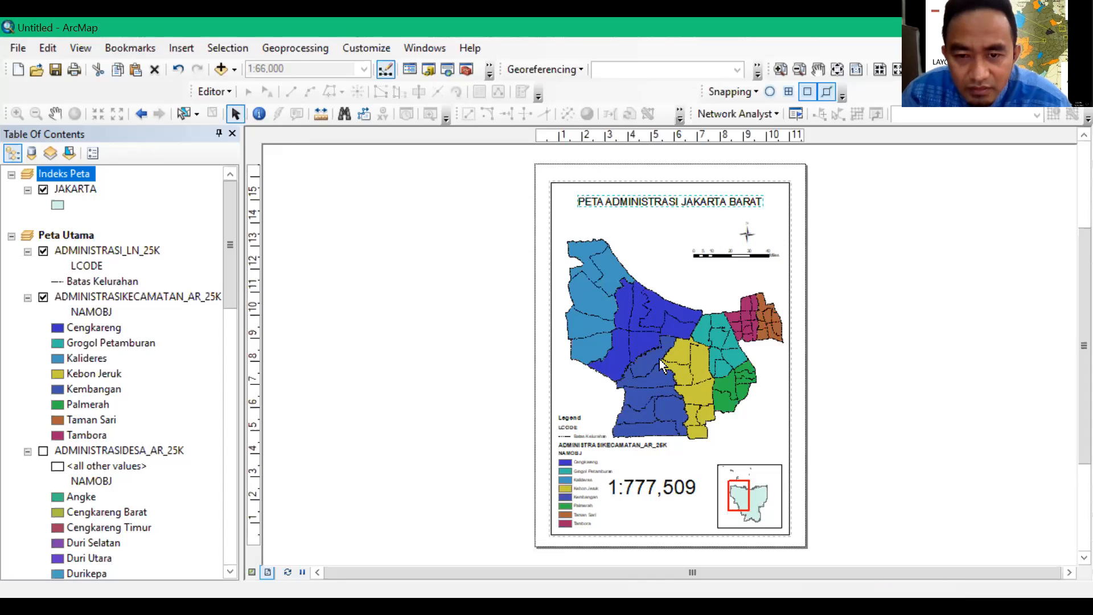
left_click(778, 71)
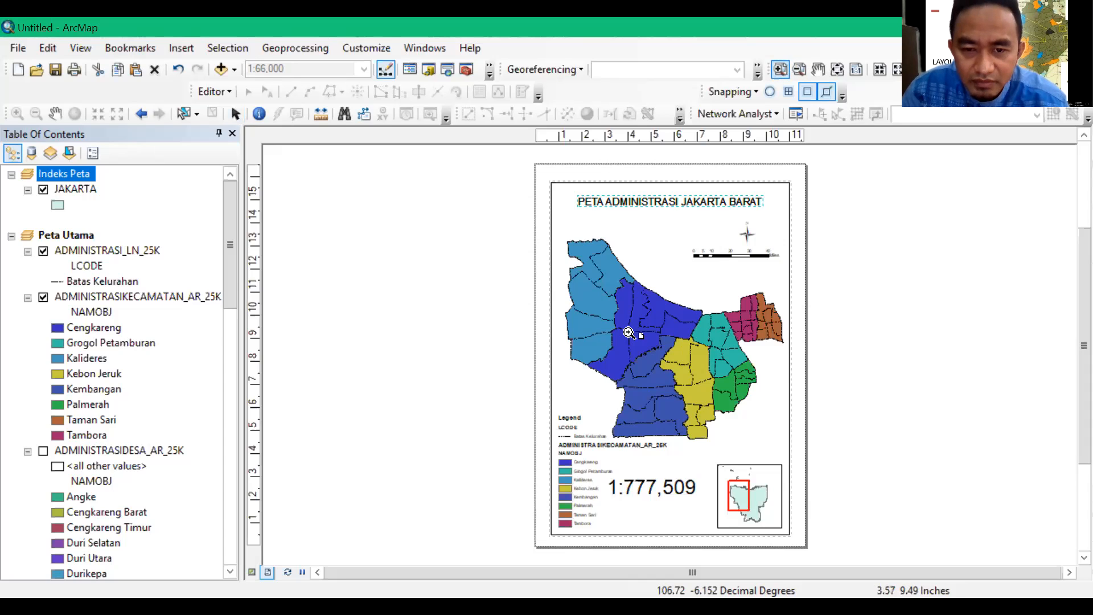
left_click(703, 386)
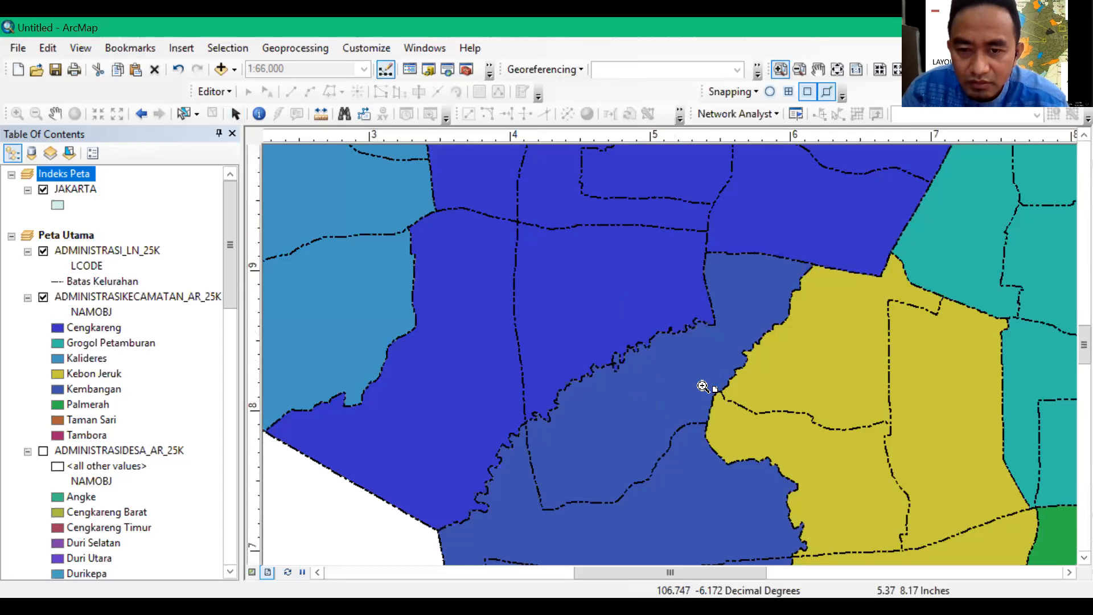
scroll(703, 386, "down", 8)
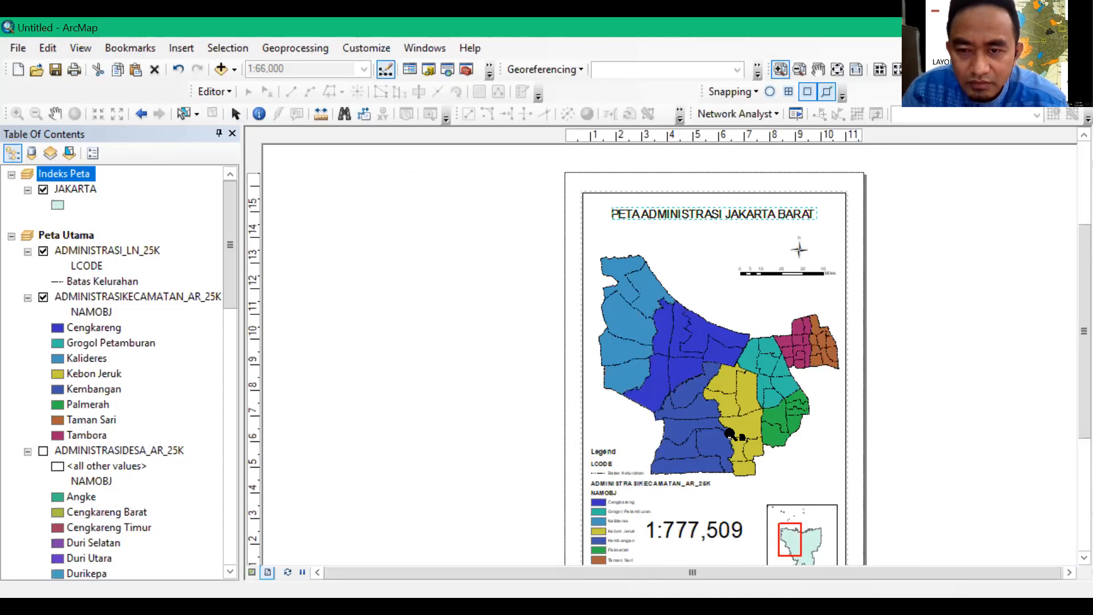
scroll(730, 435, "up", 4)
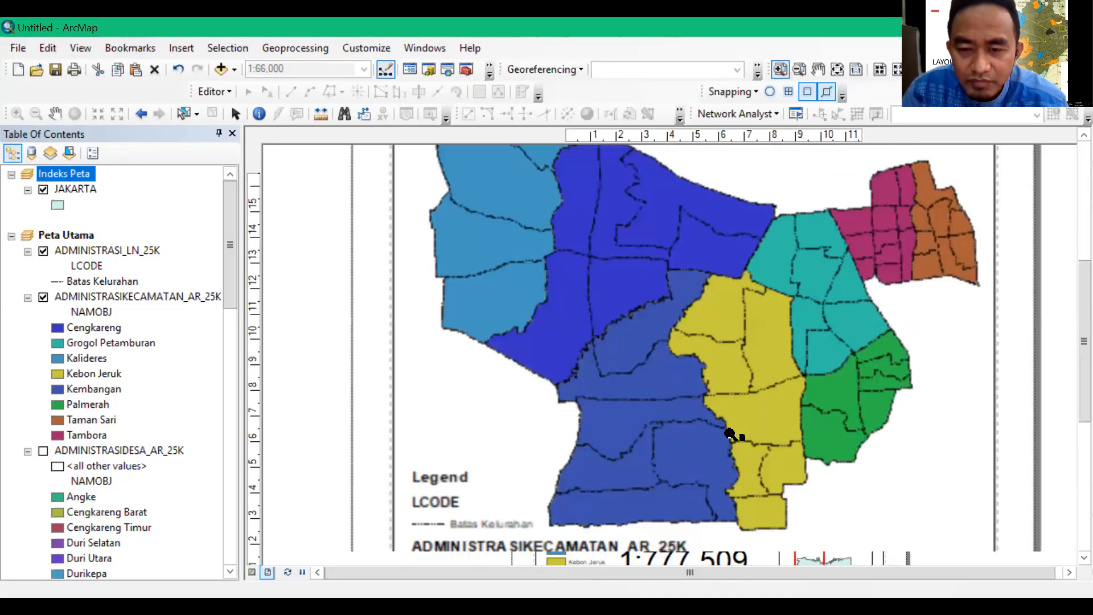
scroll(730, 434, "down", 2)
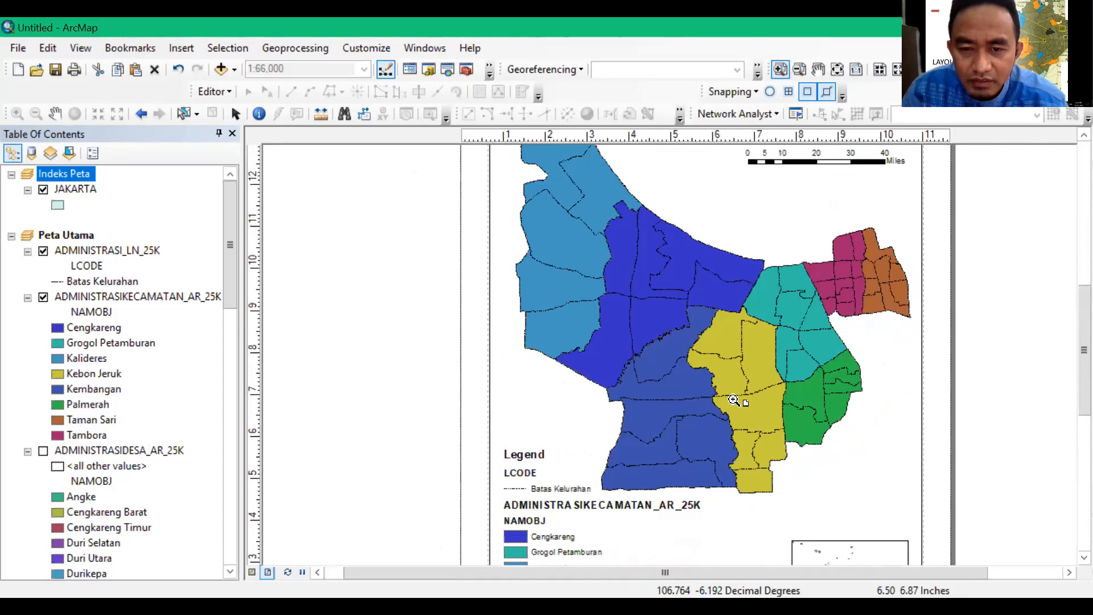
scroll(733, 400, "down", 2)
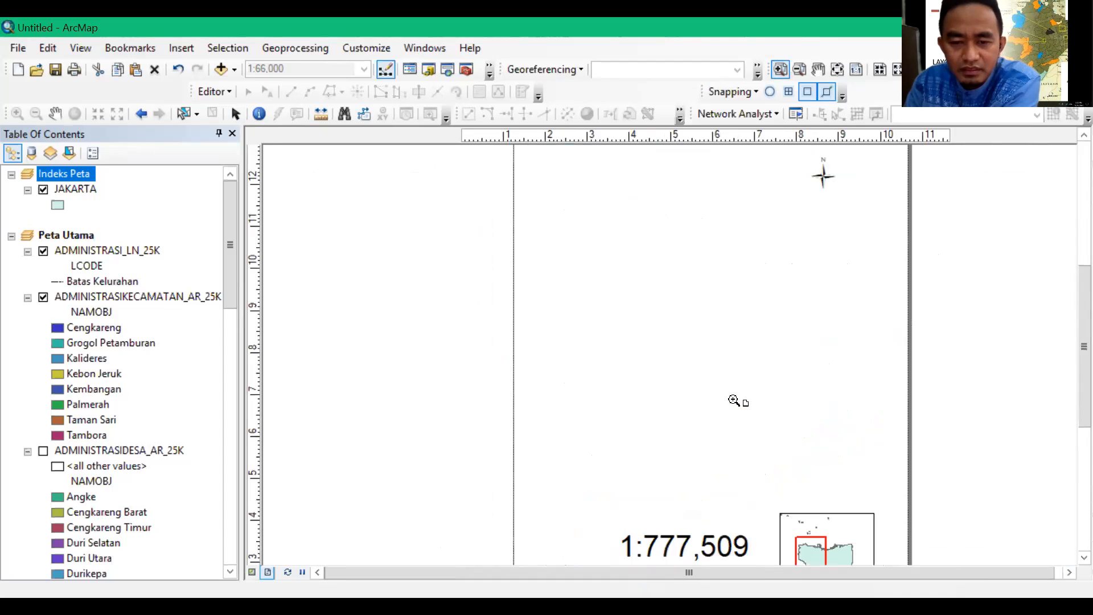
scroll(733, 400, "down", 1)
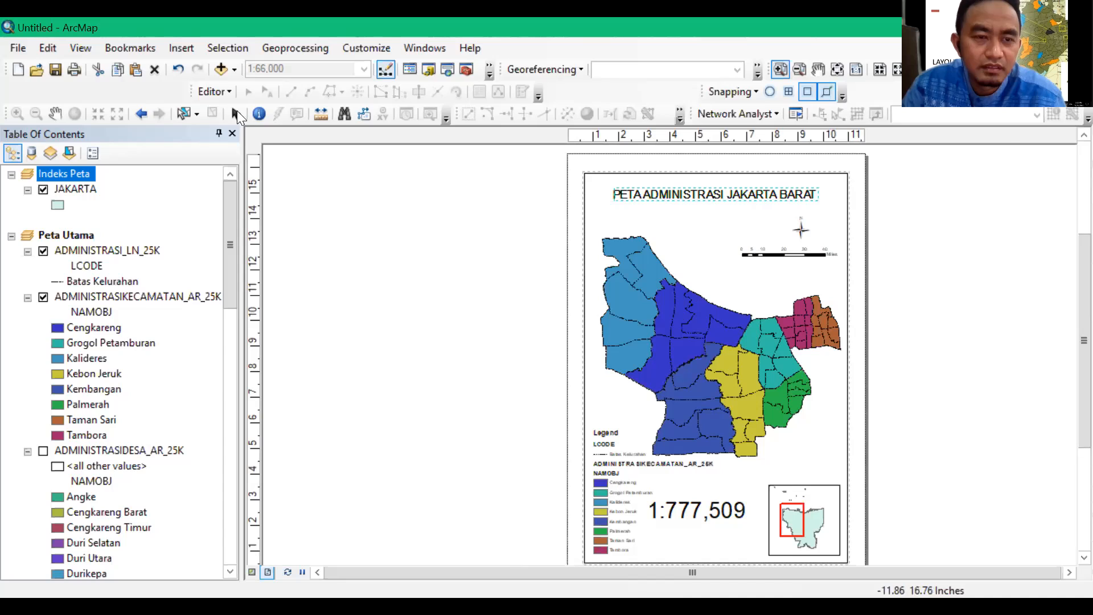
Select the main map's data frame, send it to the back of the layout order, and deselect it
left_click(236, 114)
left_click(849, 266)
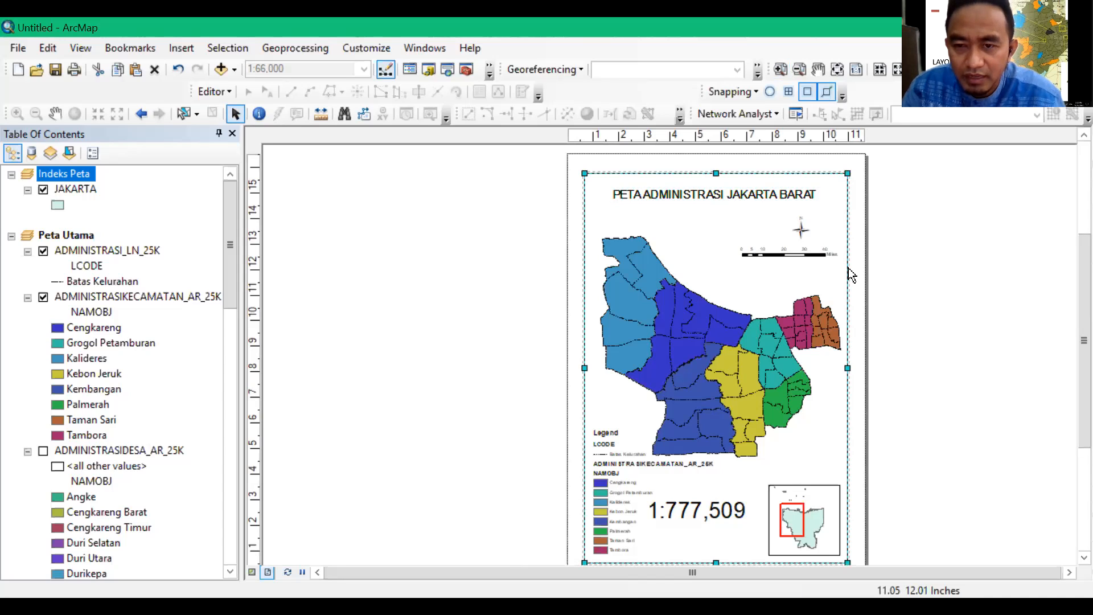
right_click(848, 271)
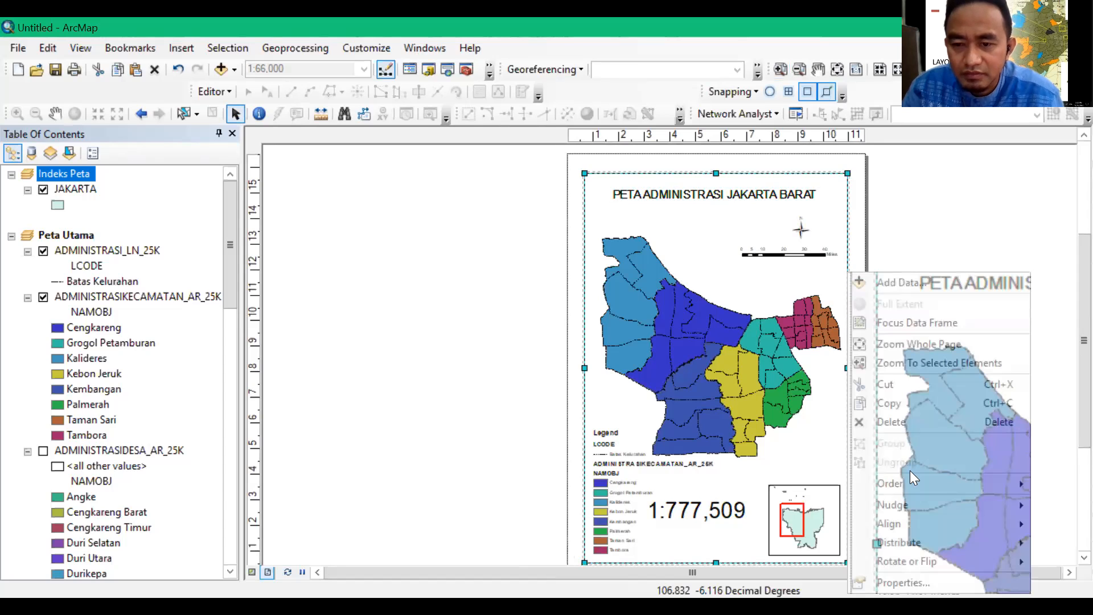
mouse_move(914, 487)
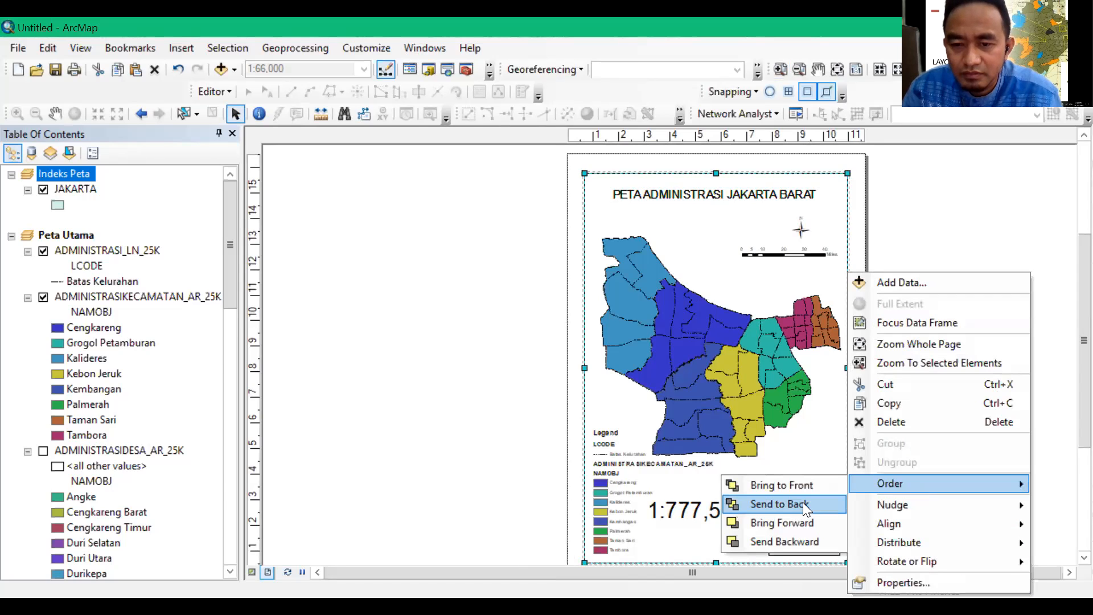
left_click(802, 504)
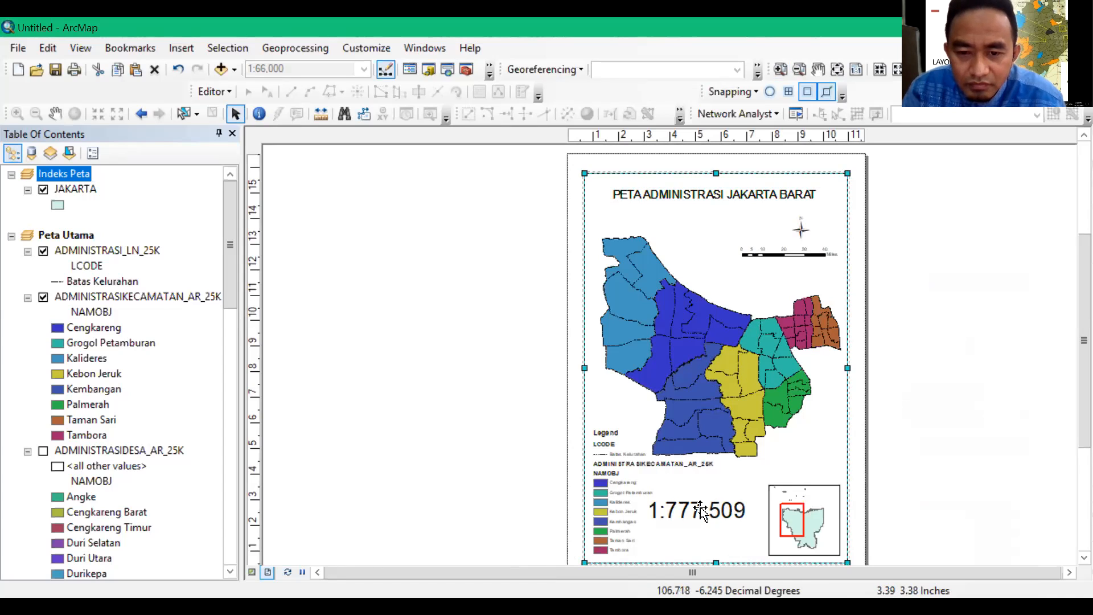
left_click(896, 432)
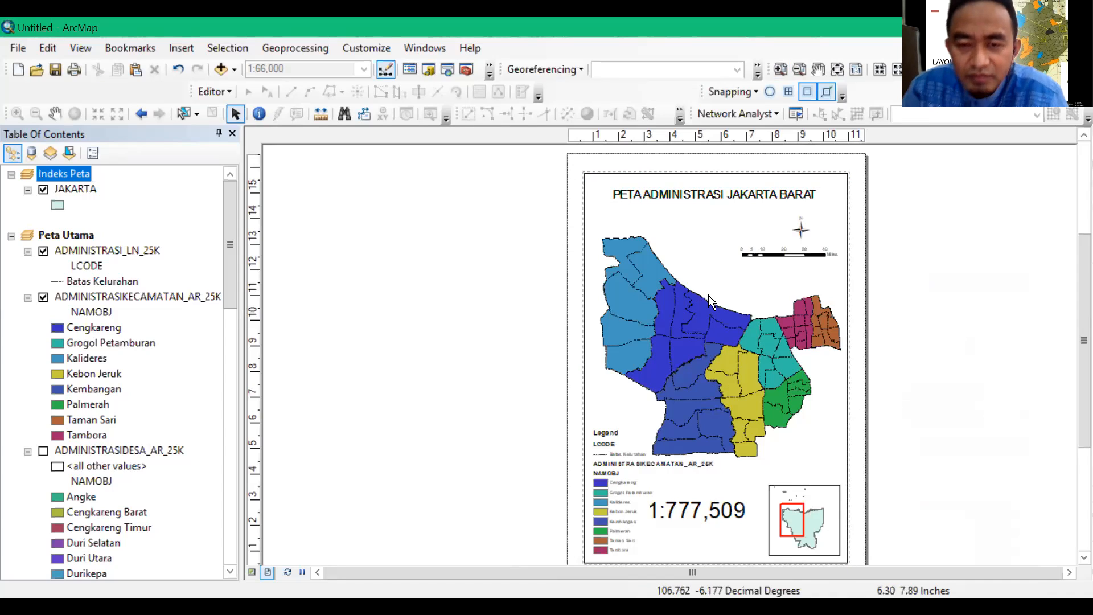
Pan the main map within its frame until only the eastern districts remain along the left edge, clearing the page's middle
left_click(698, 334)
left_click(57, 114)
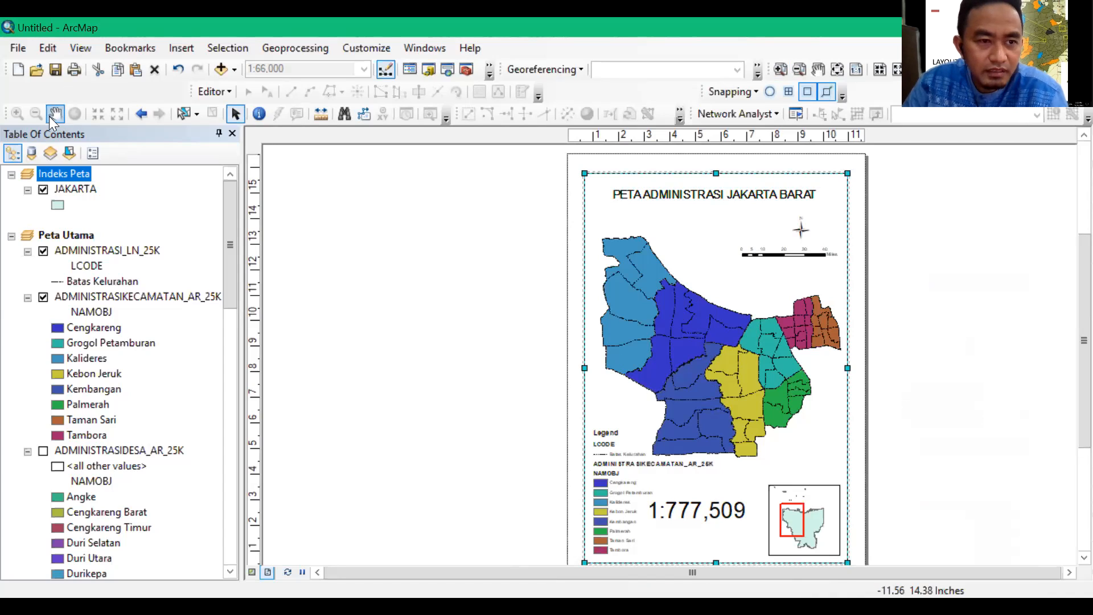
left_click_drag(700, 336, 773, 209)
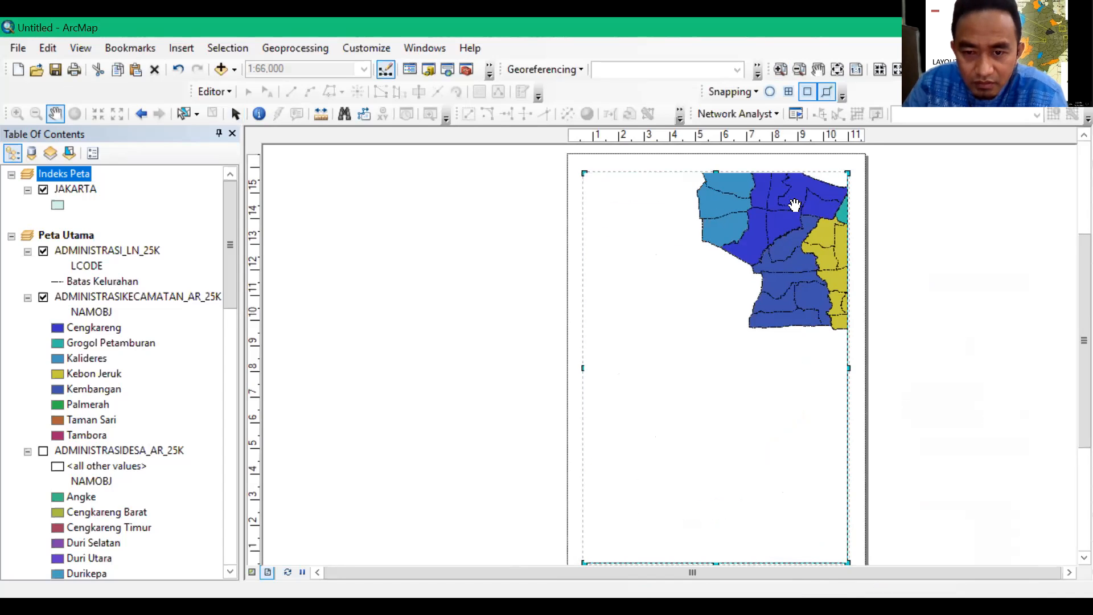
left_click_drag(787, 230, 581, 251)
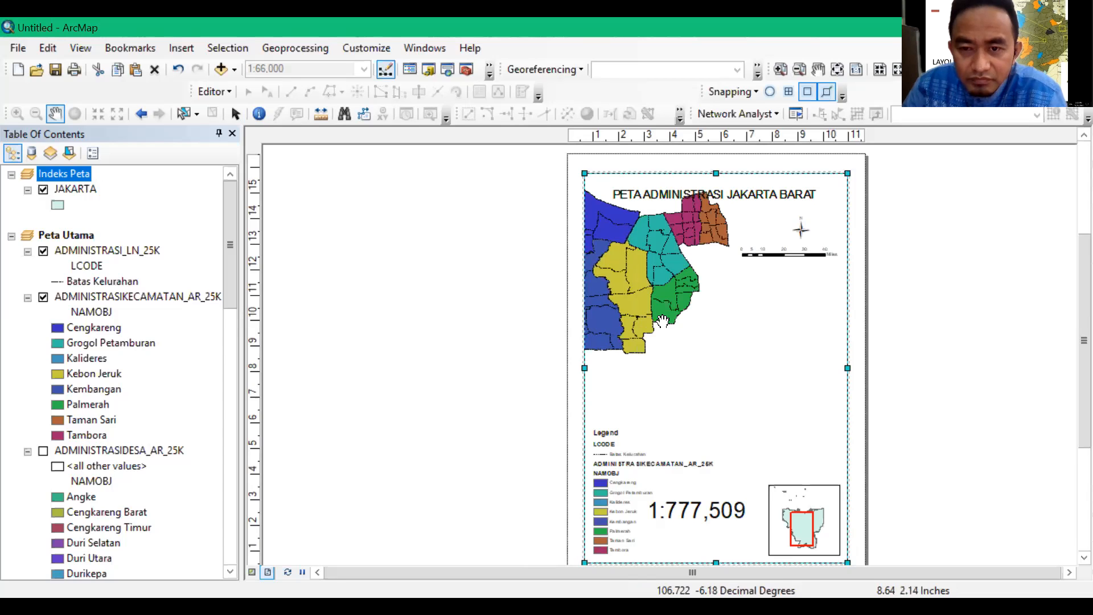
left_click_drag(652, 260, 557, 285)
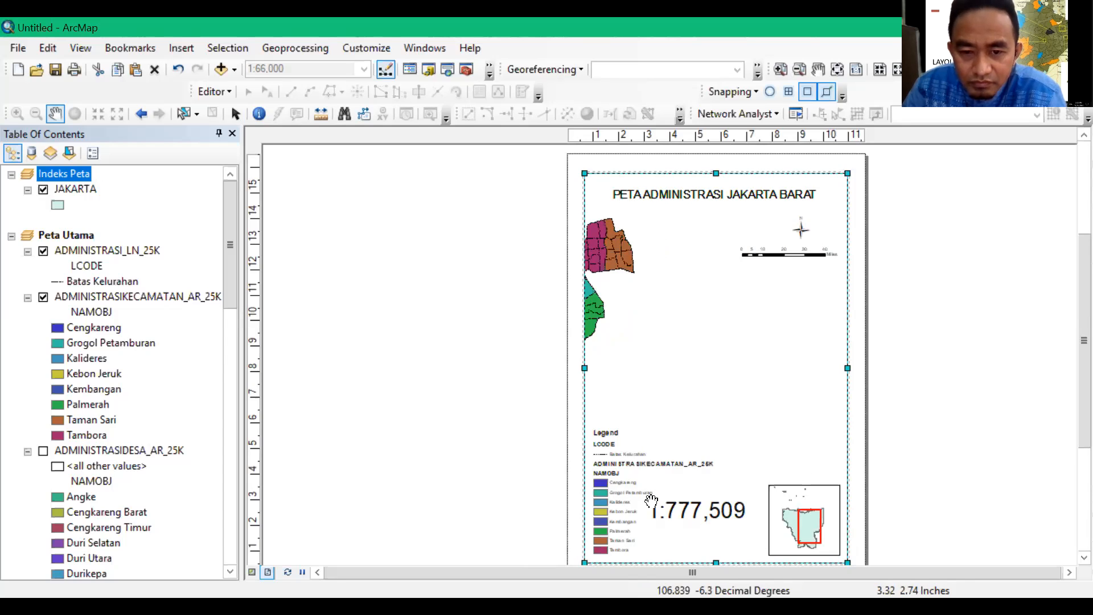
left_click_drag(617, 258, 724, 480)
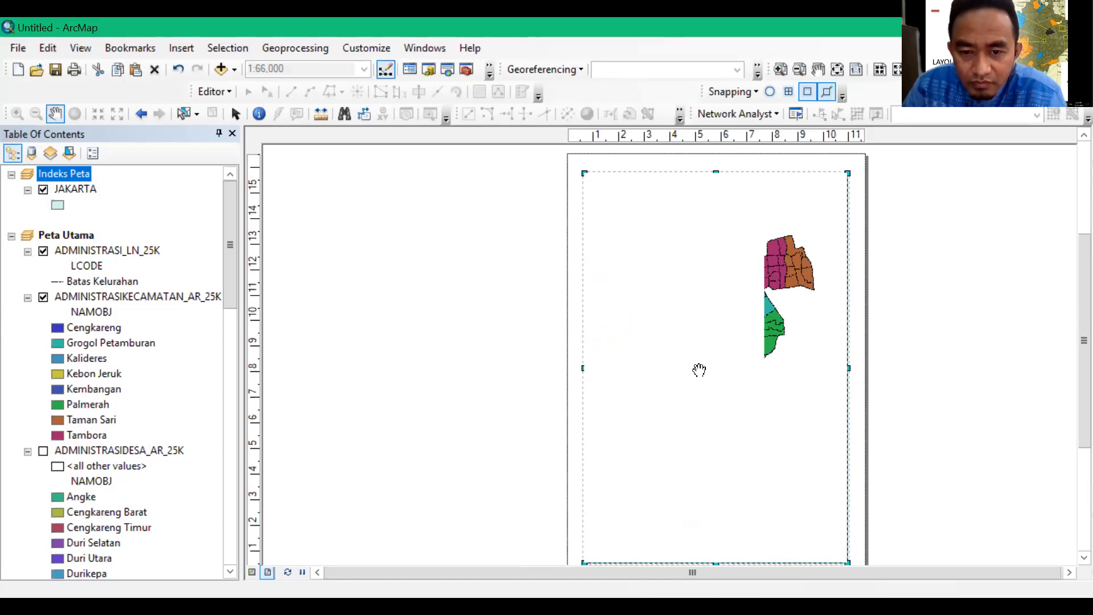
left_click_drag(587, 343, 615, 338)
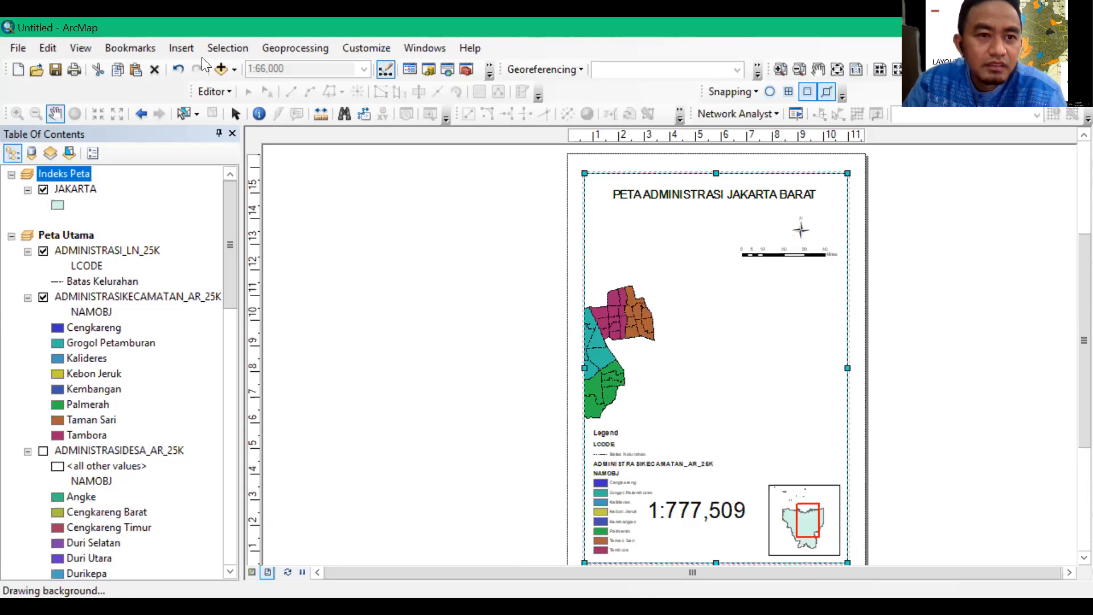
Insert a new text element in the blank middle of the layout page
left_click(187, 48)
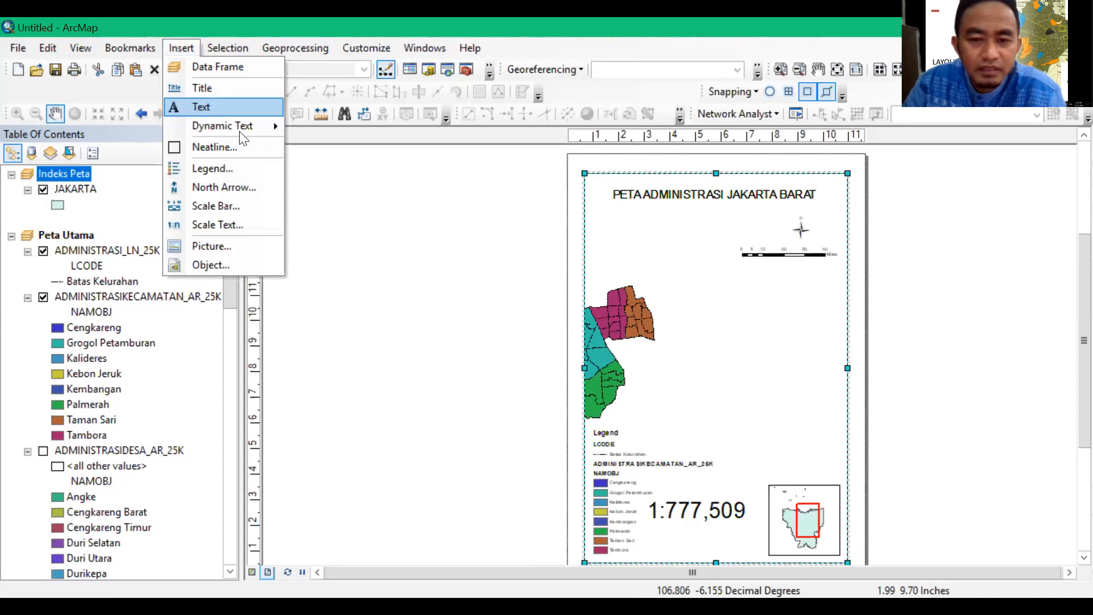
left_click(202, 106)
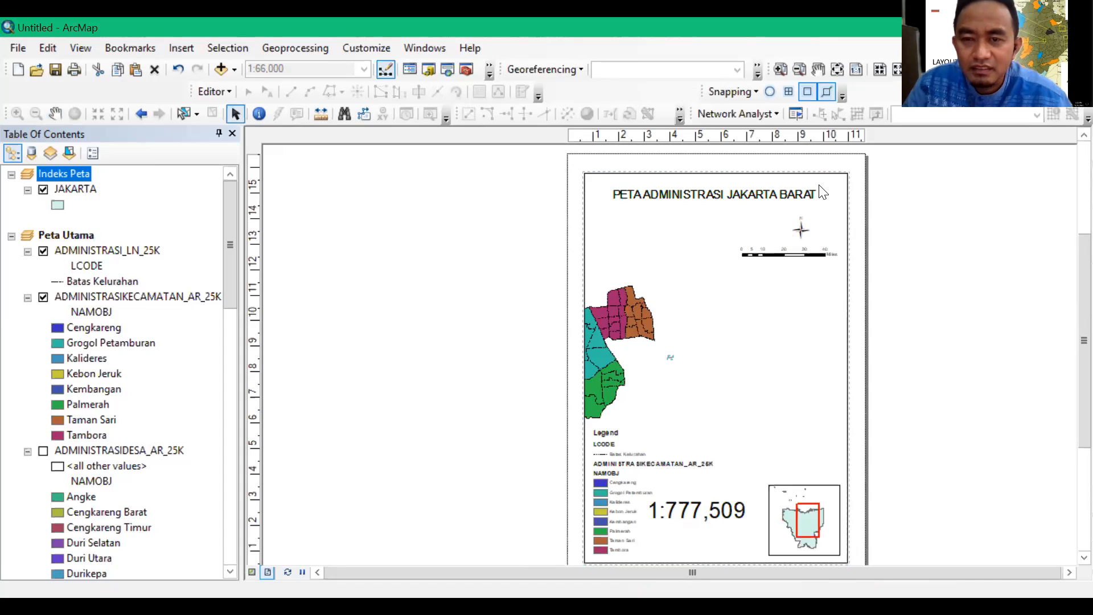
left_click(781, 68)
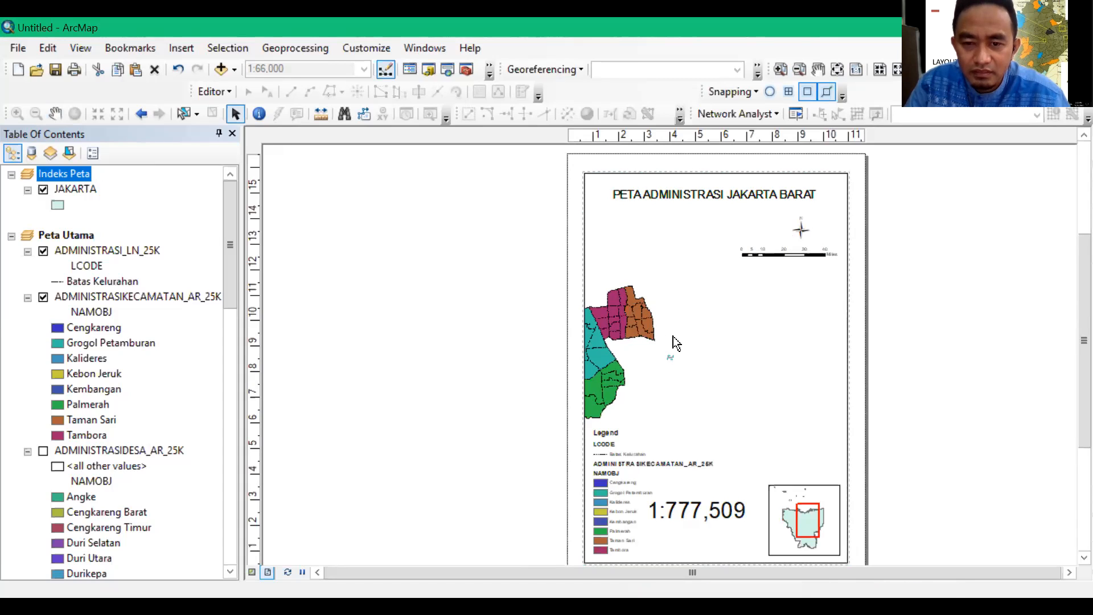
left_click(780, 69)
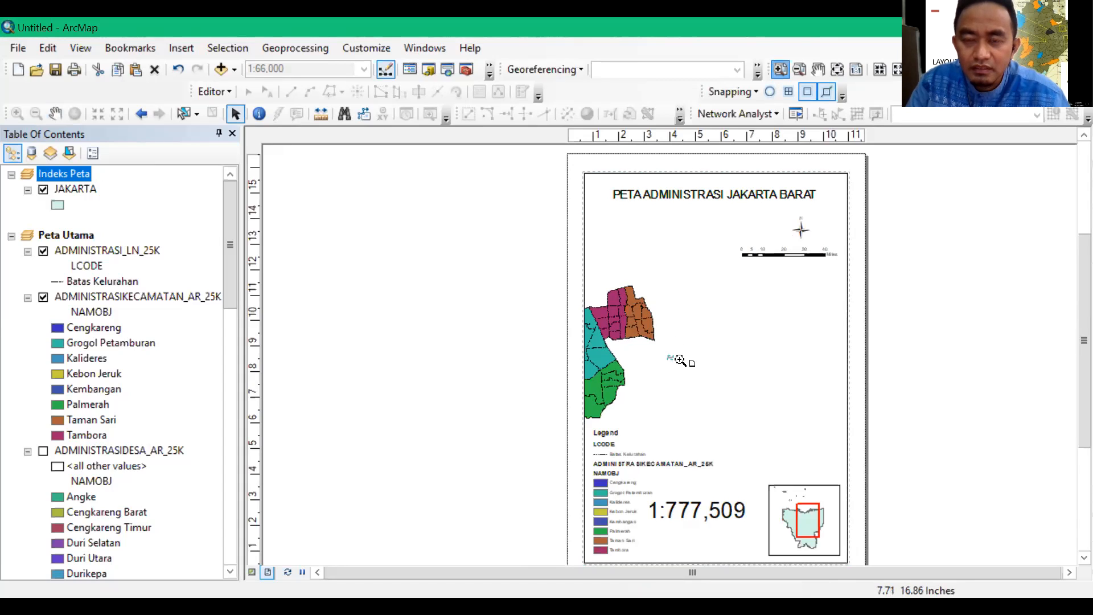
left_click_drag(711, 378, 659, 347)
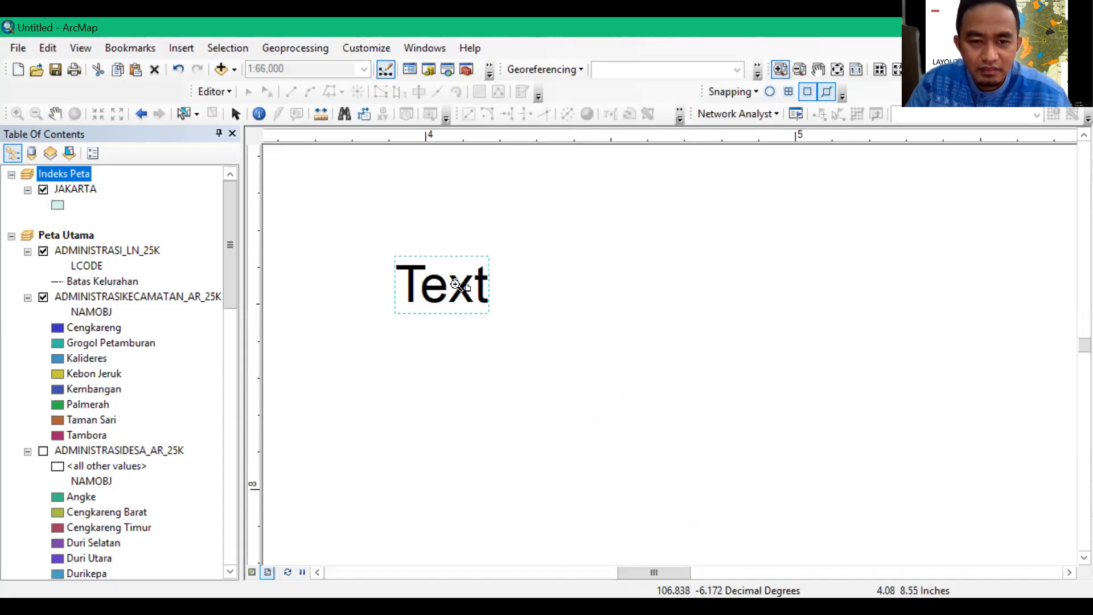
left_click(458, 285)
Change the new text element's wording to "Indeks Peta"
left_click(235, 113)
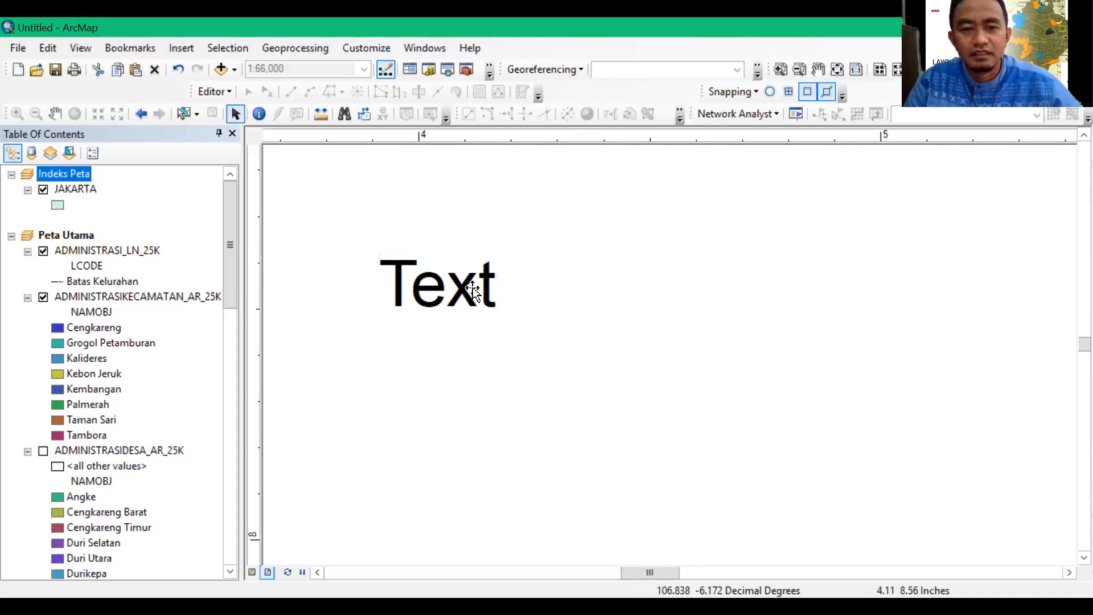
left_click(471, 305)
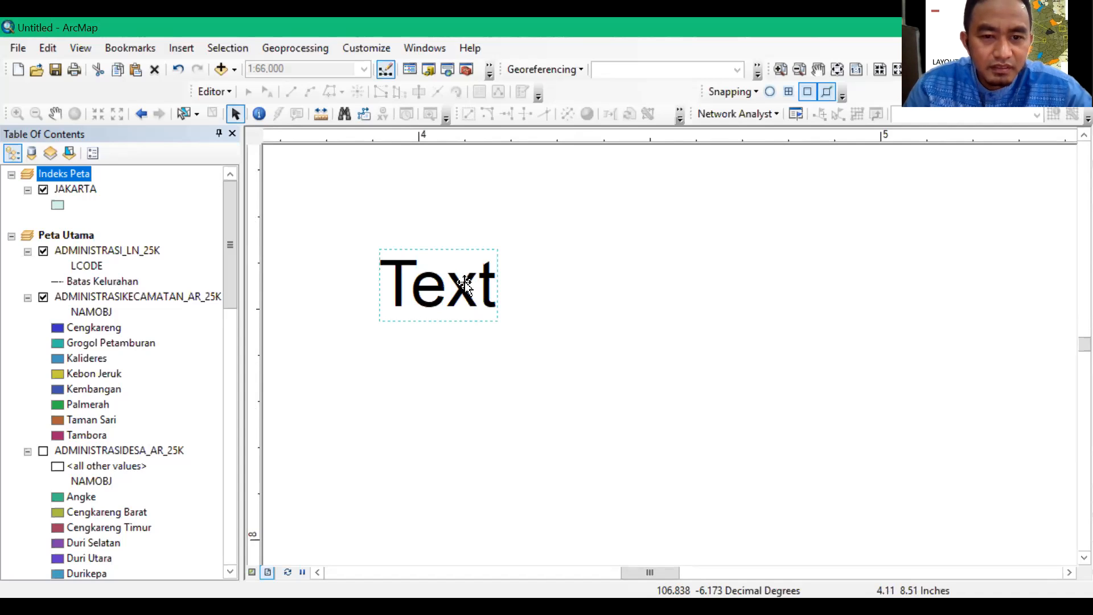
double_click(465, 283)
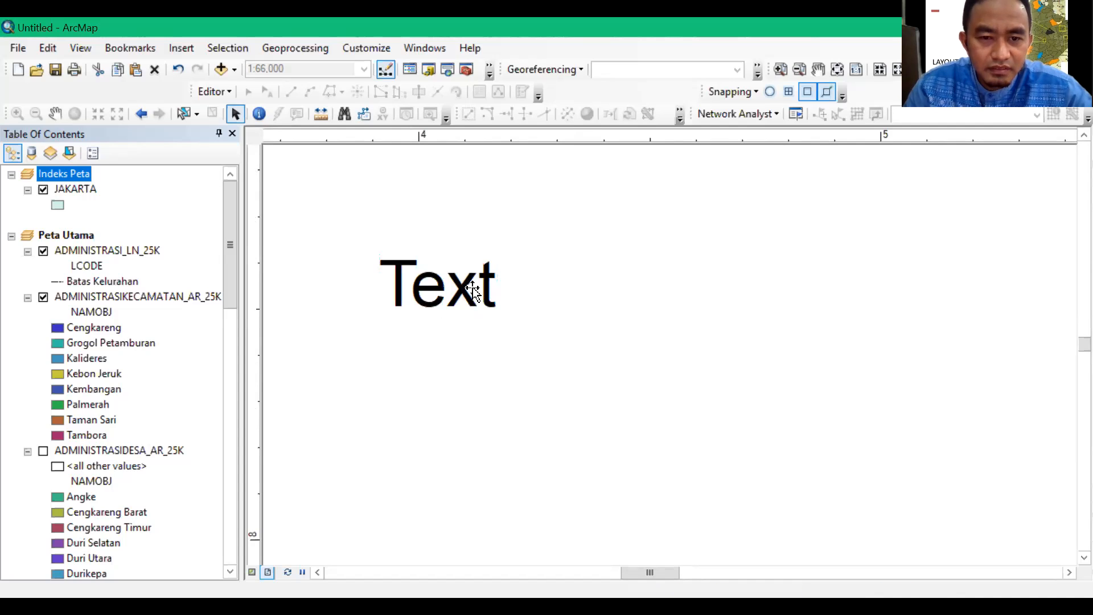
left_click(473, 287)
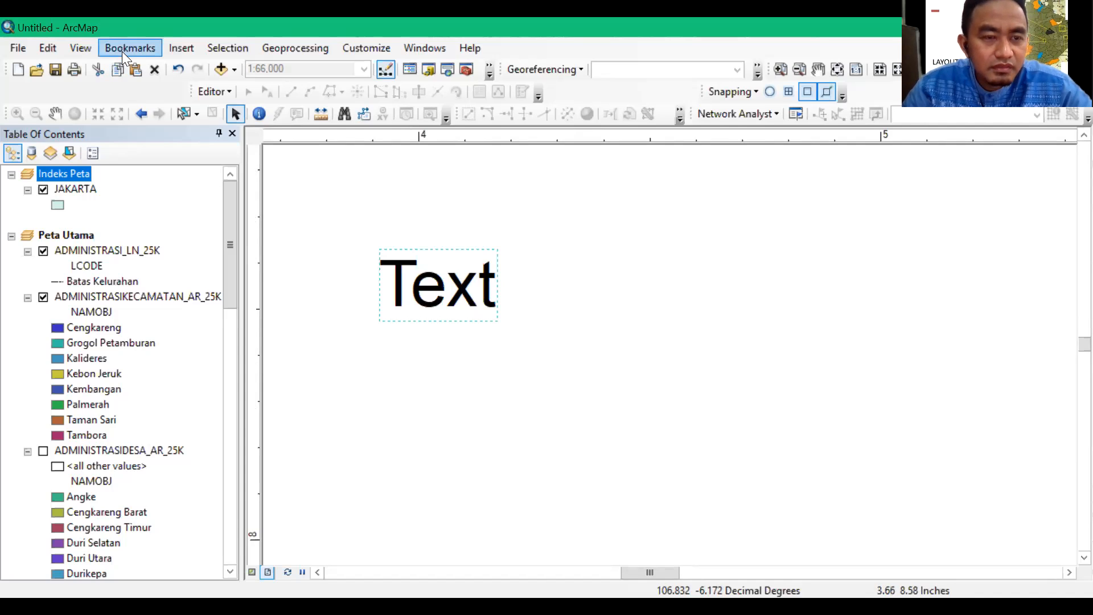
double_click(428, 270)
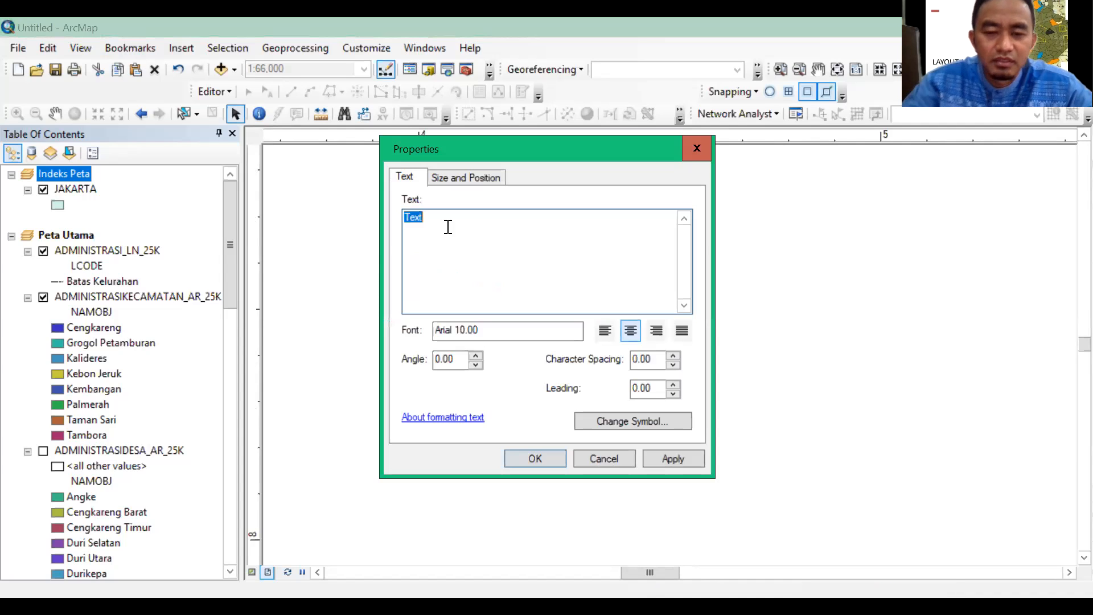
type("Indek")
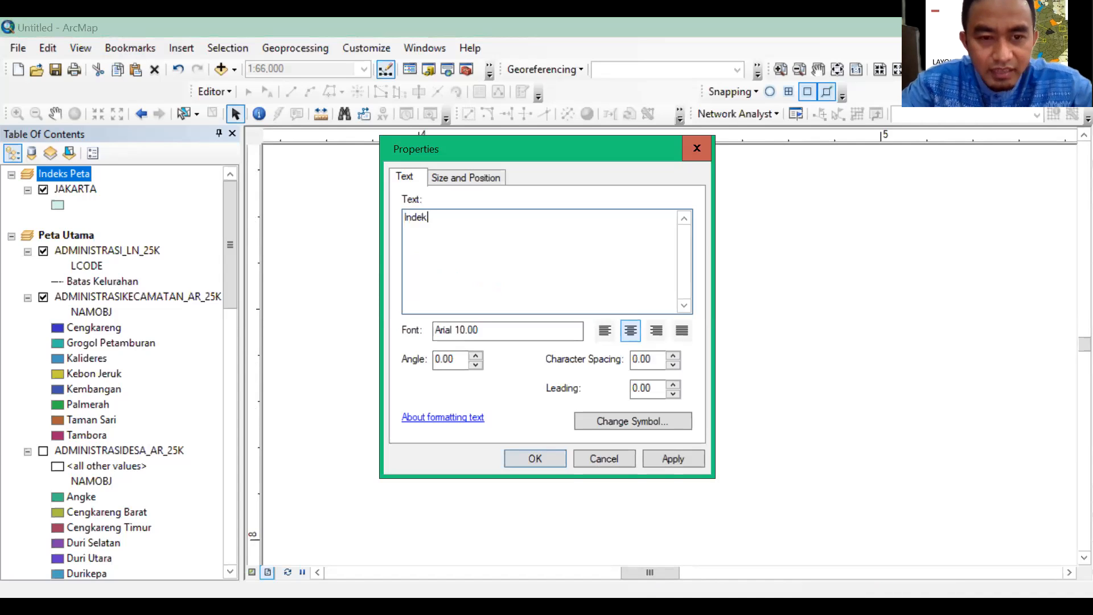
type("s Peta")
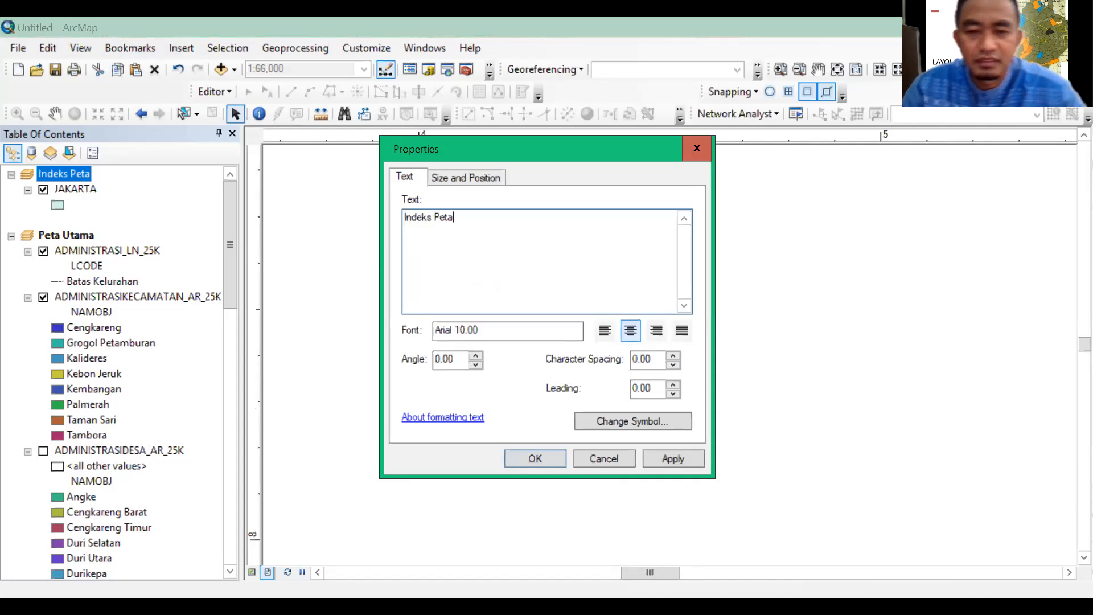
left_click(554, 461)
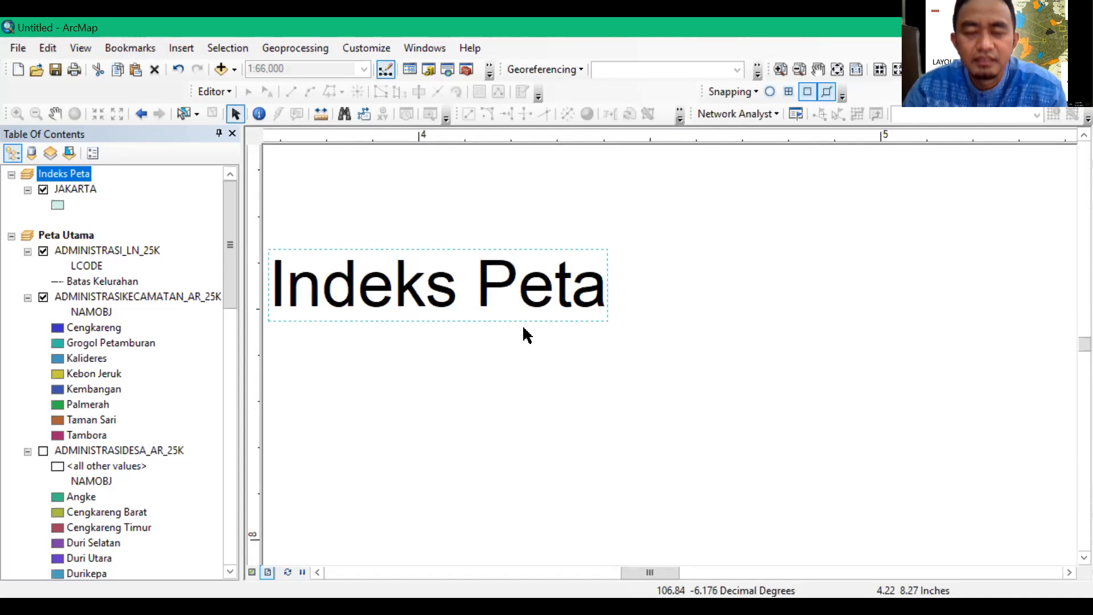
left_click(781, 69)
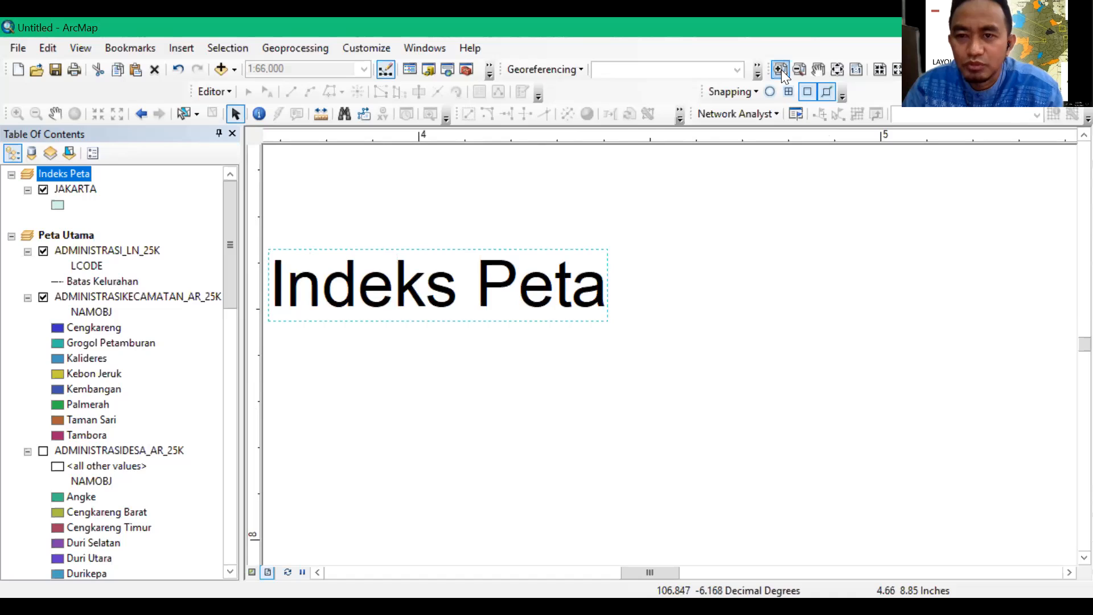
Move the "Indeks Peta" text from the middle of the page to just above the Jakarta index inset
left_click(837, 69)
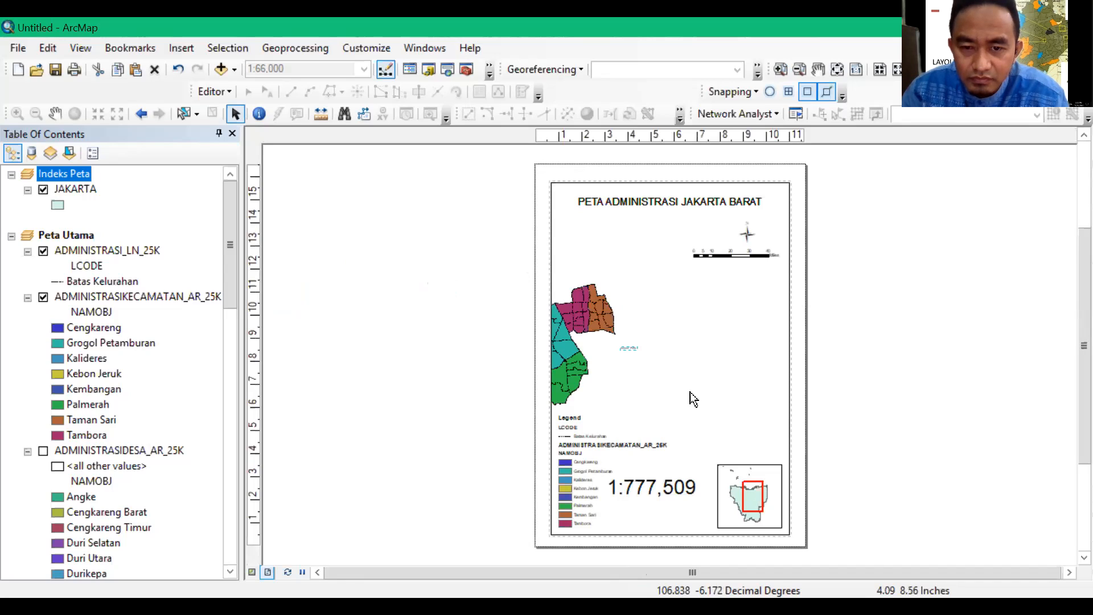
left_click_drag(751, 458, 751, 459)
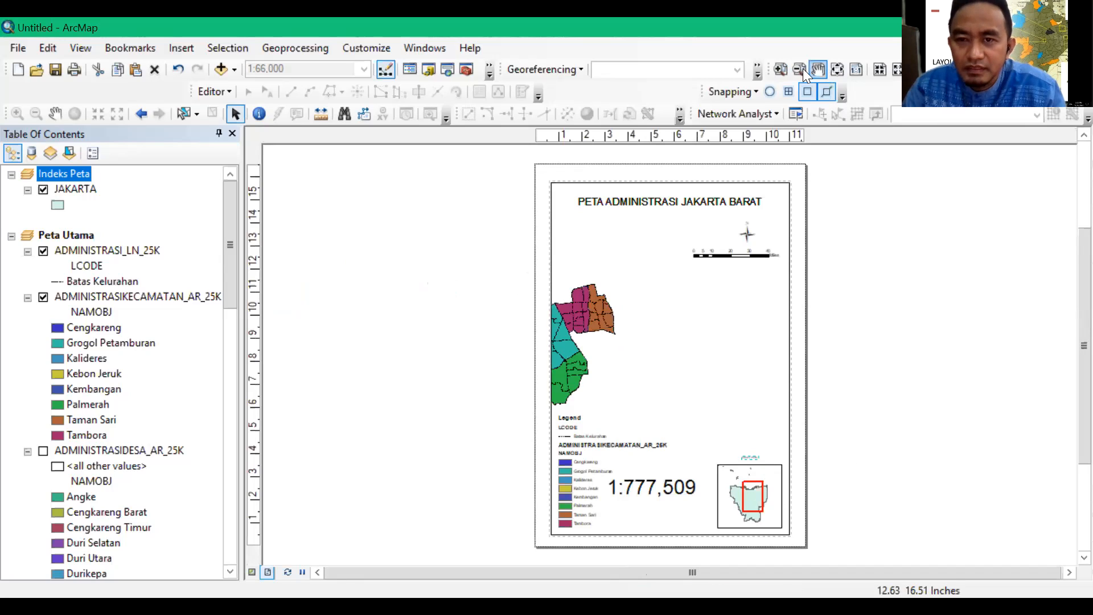
left_click(781, 69)
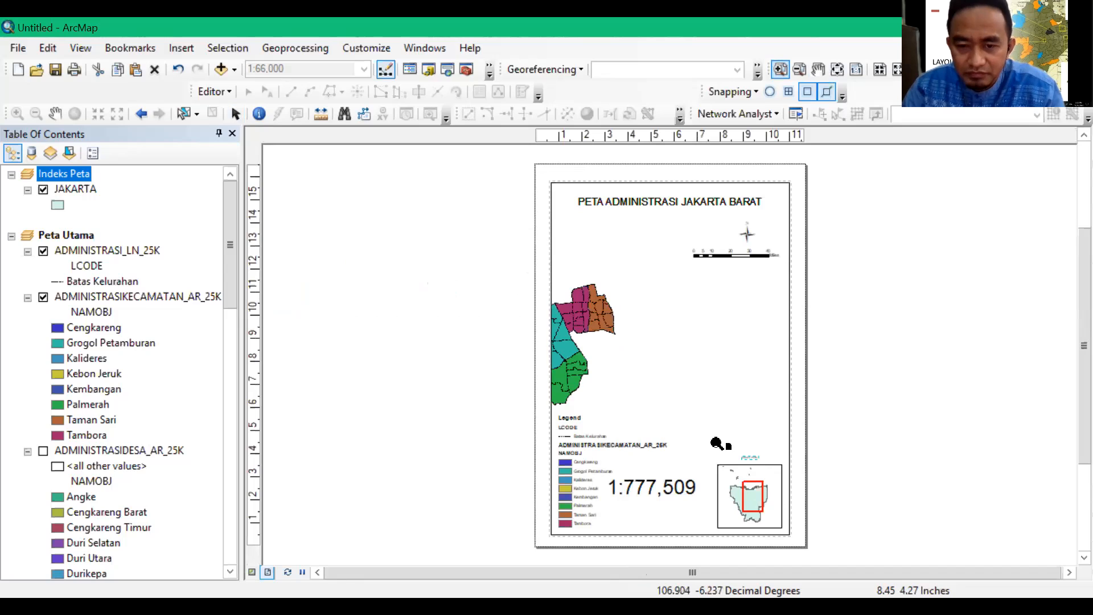
left_click_drag(798, 490, 796, 489)
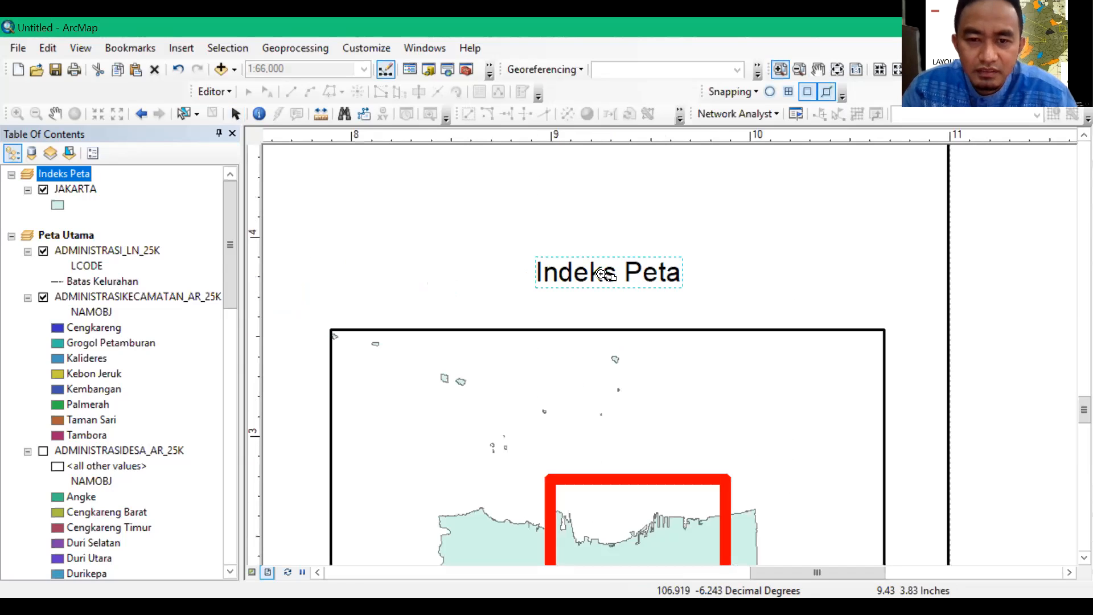
Set the "Indeks Peta" label's height to 0.3 in and centre the enlarged text above the index inset
left_click(235, 114)
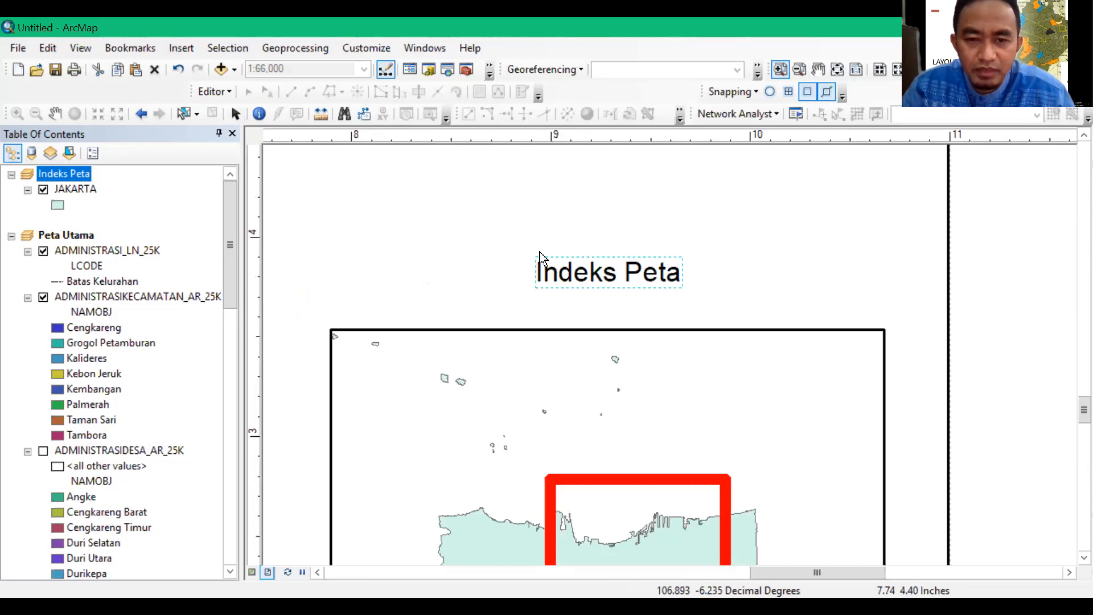
left_click(586, 277)
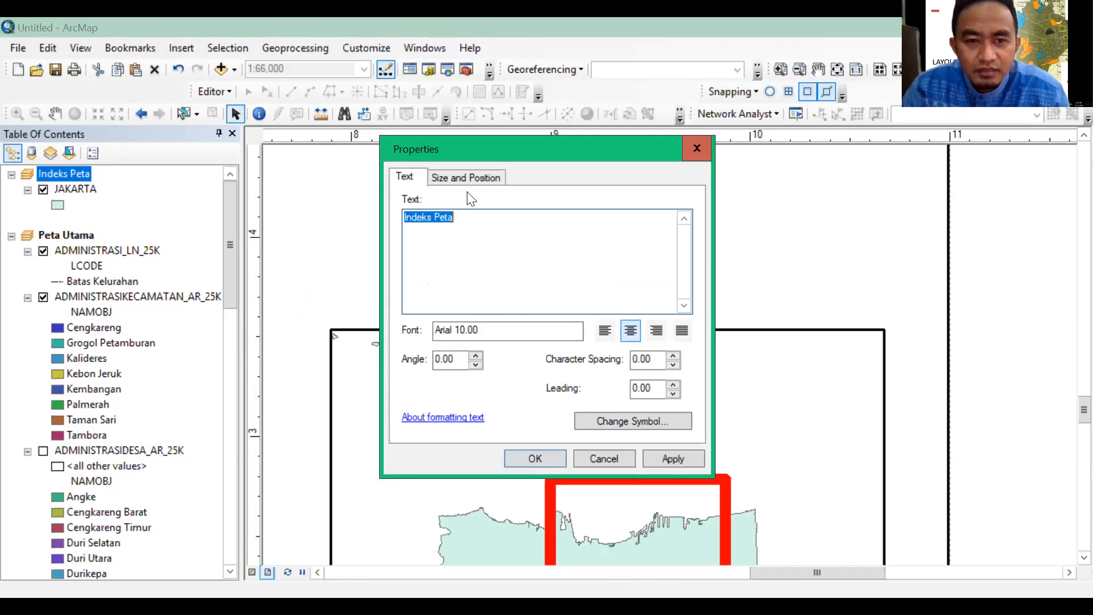
left_click(466, 177)
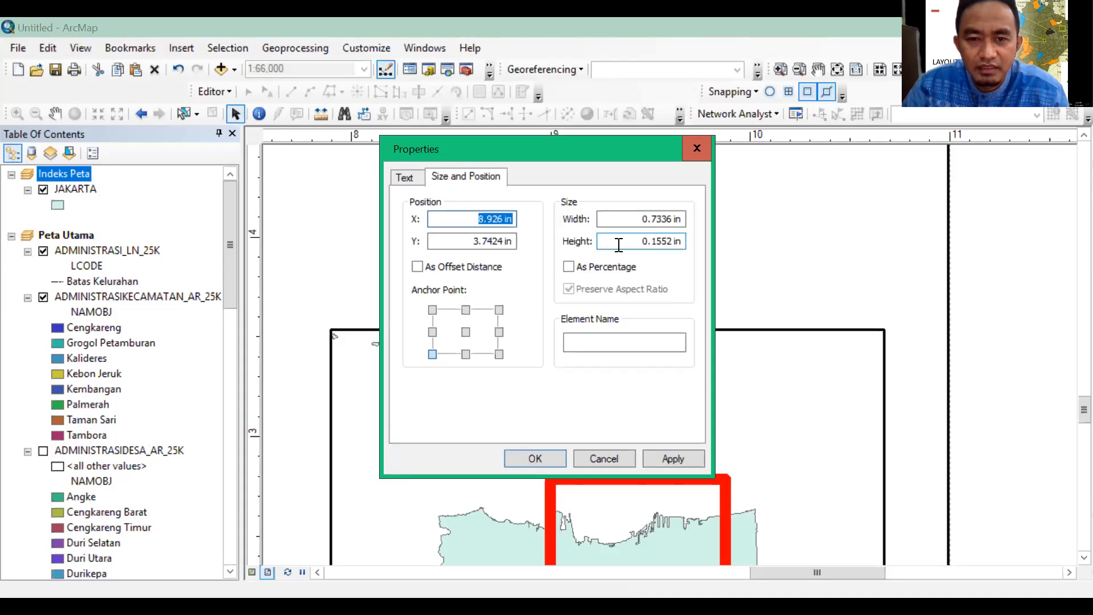
left_click(672, 241)
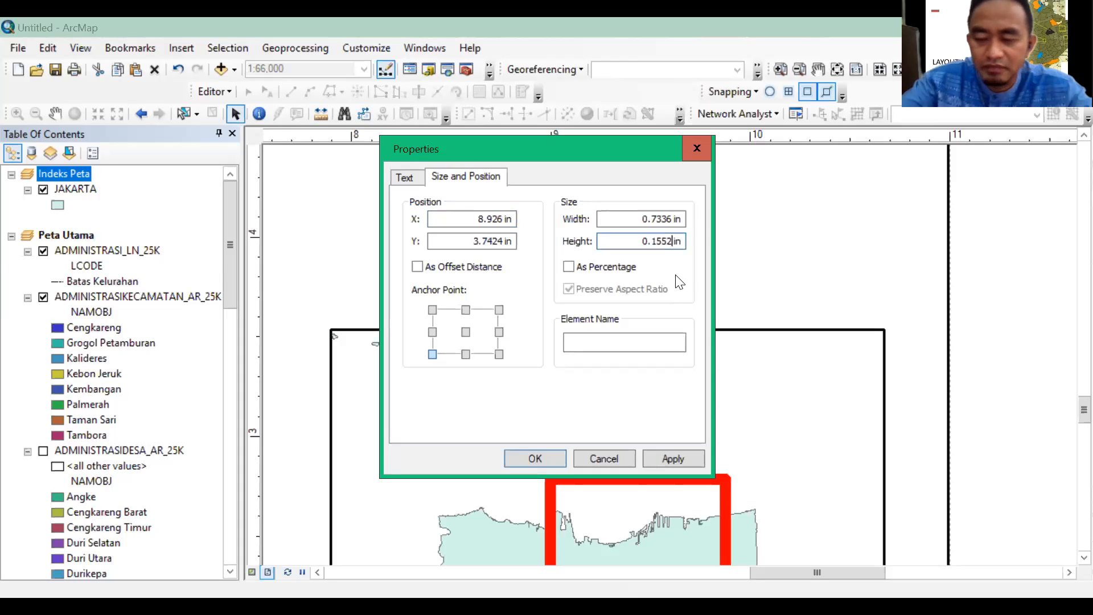
key("BackSpace")
key("BackSpace")
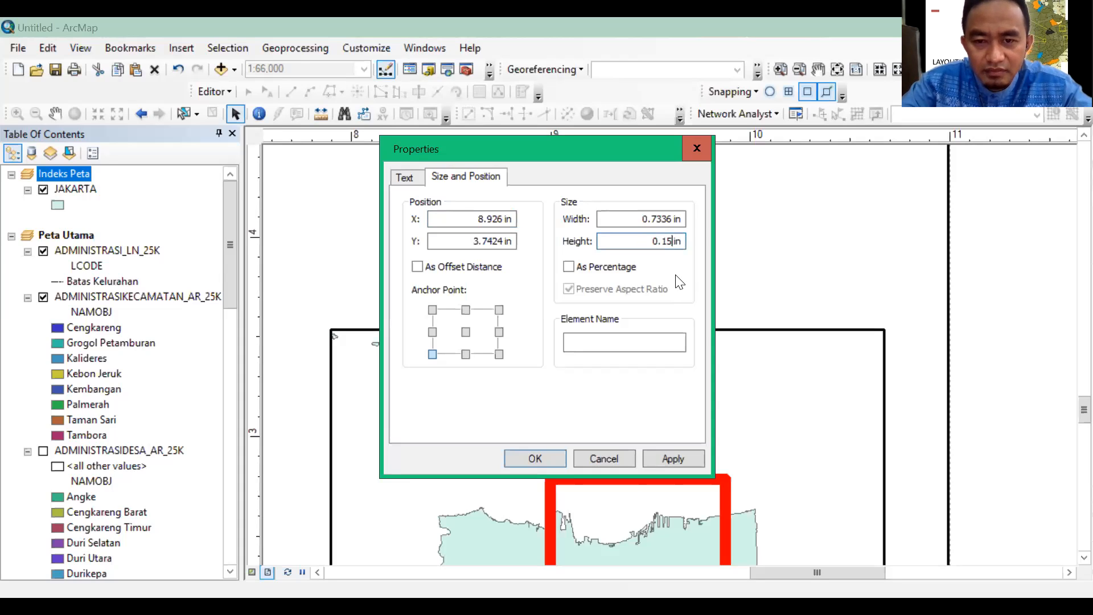
key("BackSpace")
key("BackSpace")
type("3")
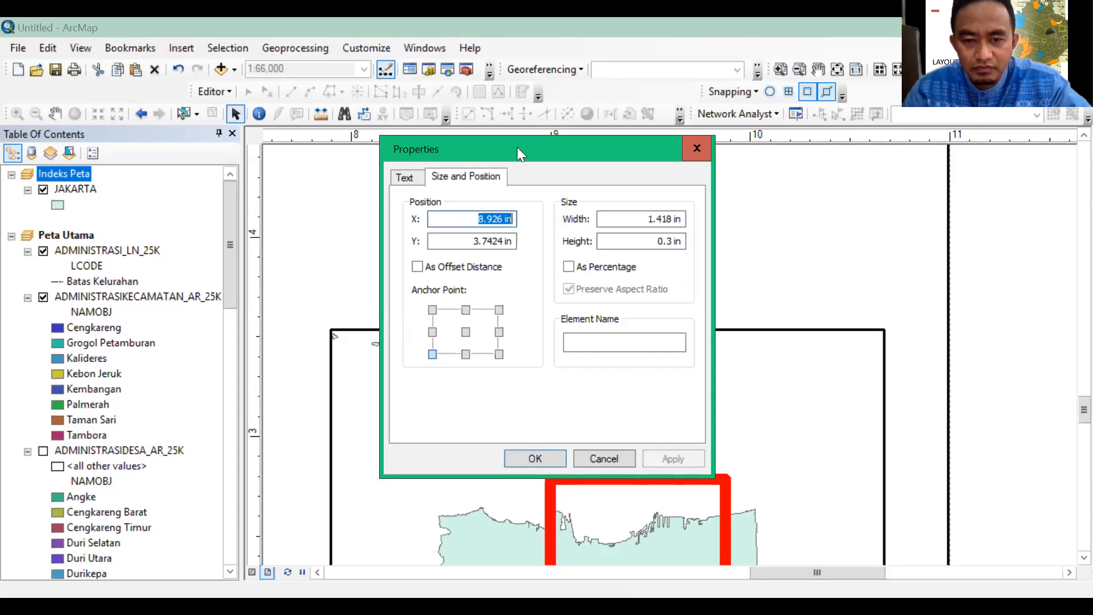
left_click_drag(554, 146, 429, 165)
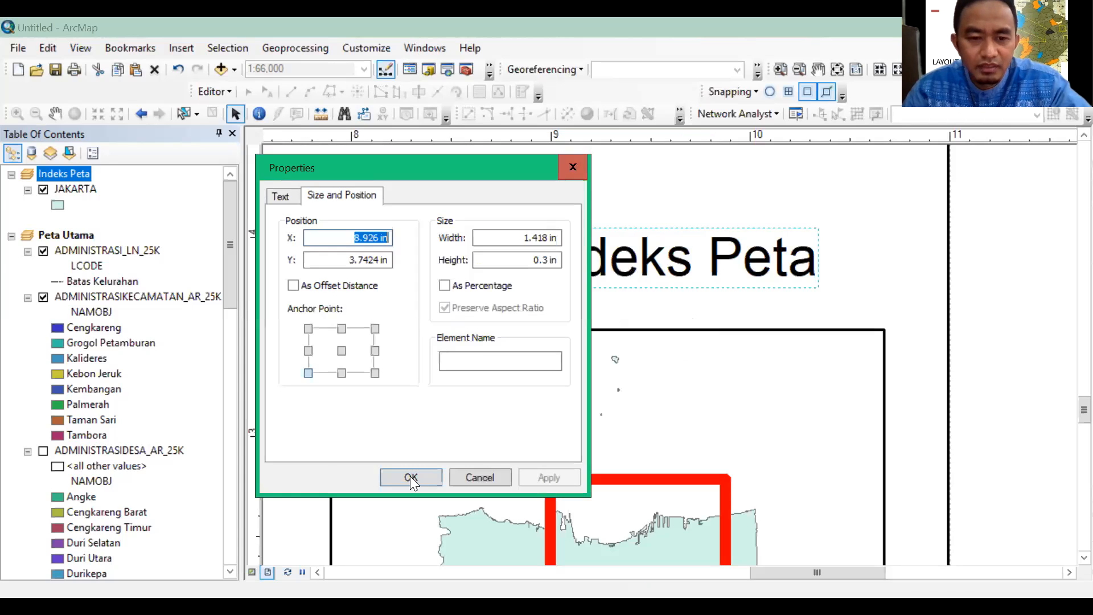
left_click(410, 476)
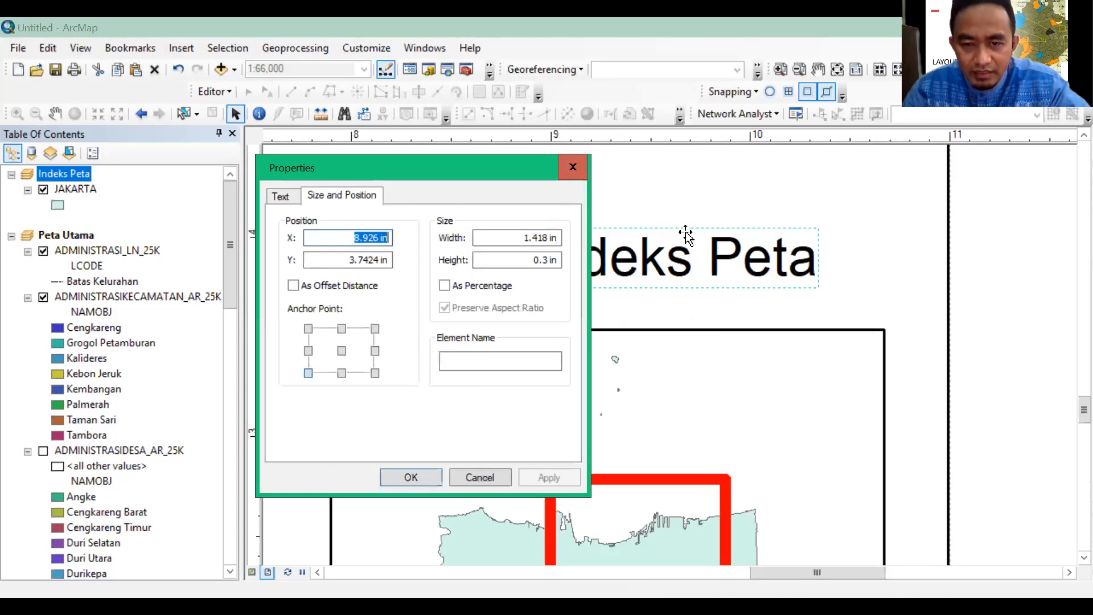
mouse_move(639, 247)
left_mouse_down()
mouse_move(571, 270)
mouse_move(622, 258)
left_mouse_up()
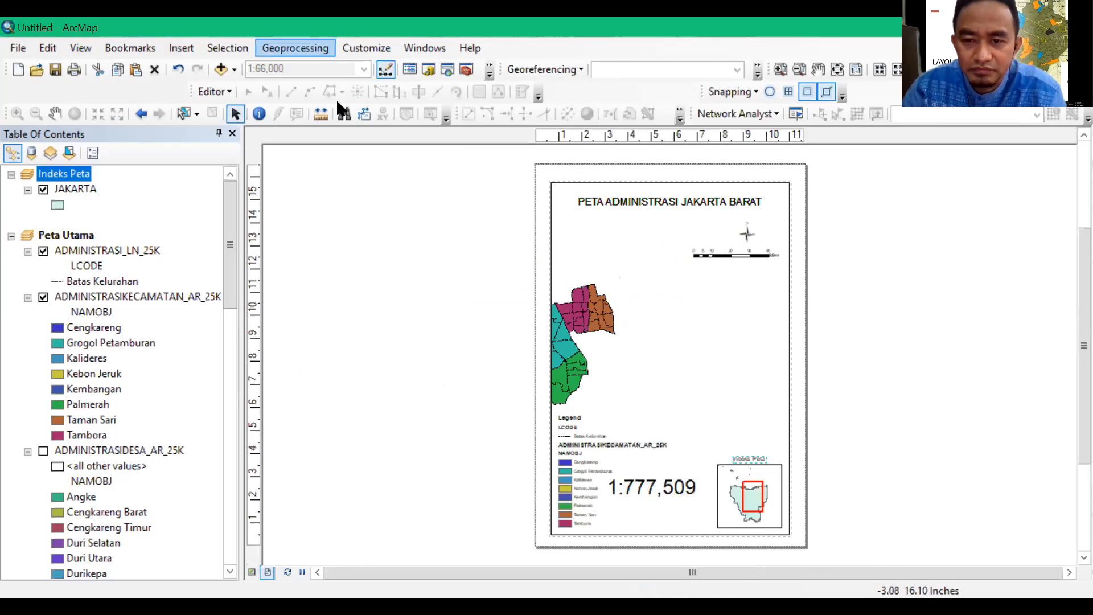
Pan the main map within its frame until all West Jakarta districts sit centred between title and legend, and deselect the frame
left_click(791, 315)
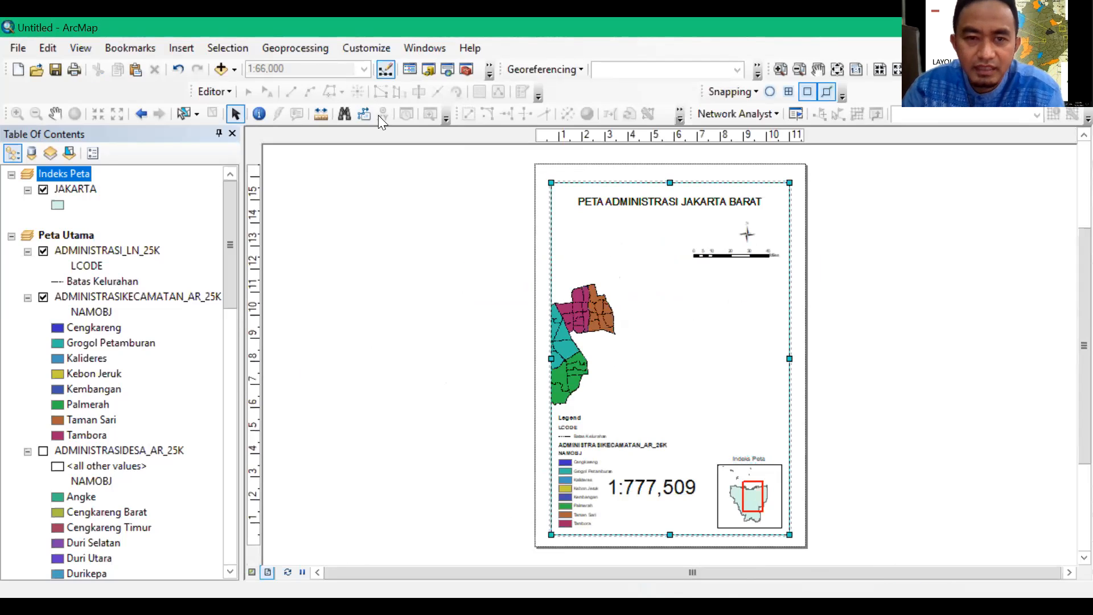
left_click(55, 113)
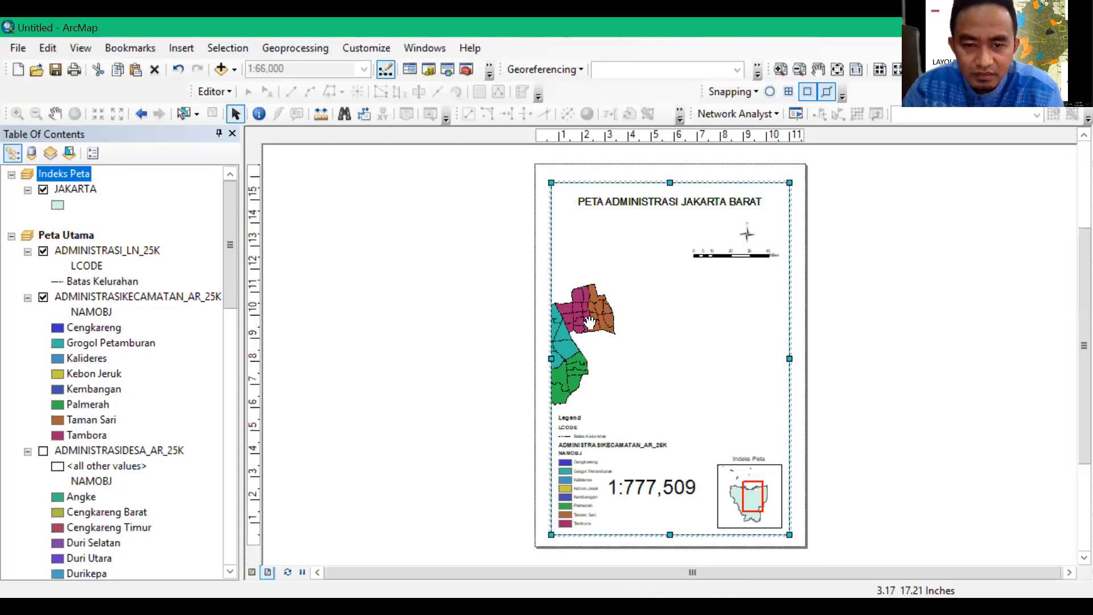
left_click_drag(590, 323, 756, 310)
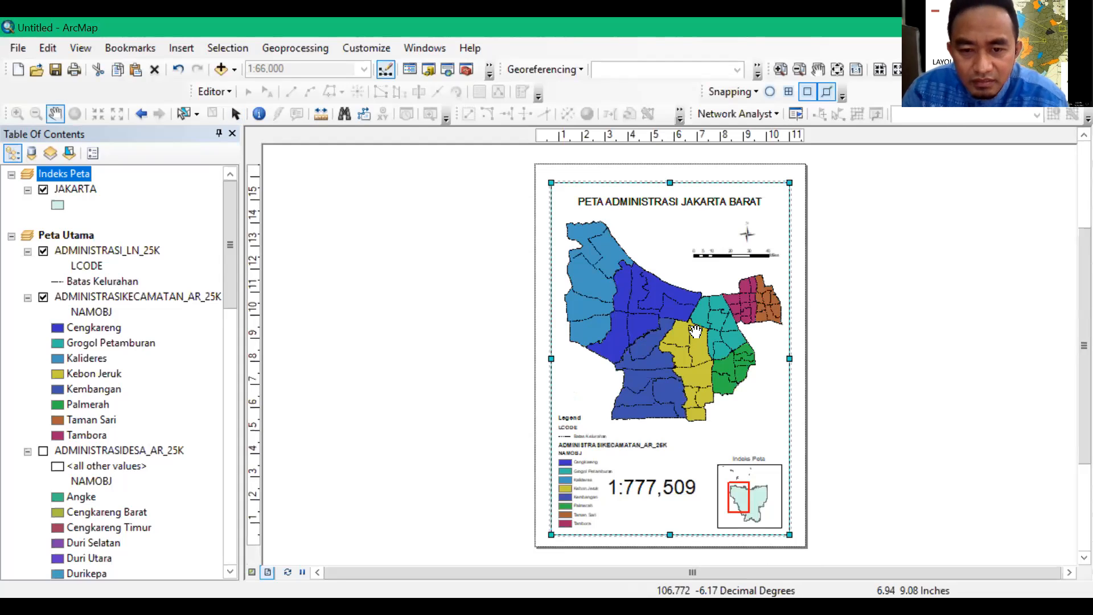
mouse_move(686, 331)
left_mouse_down()
mouse_move(697, 339)
mouse_move(679, 321)
left_mouse_up()
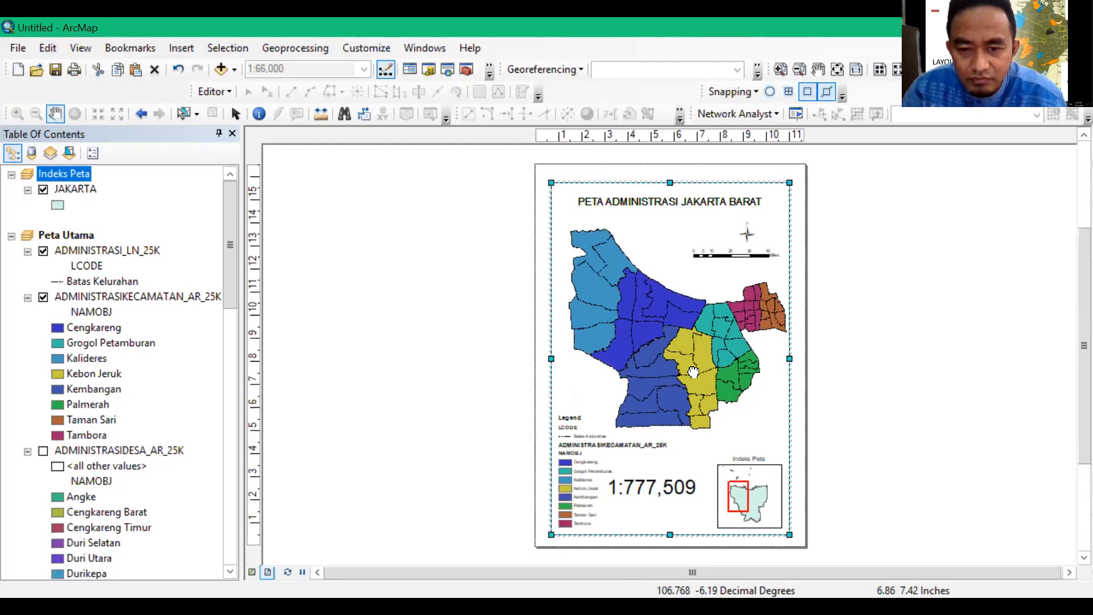
left_click_drag(694, 373, 685, 369)
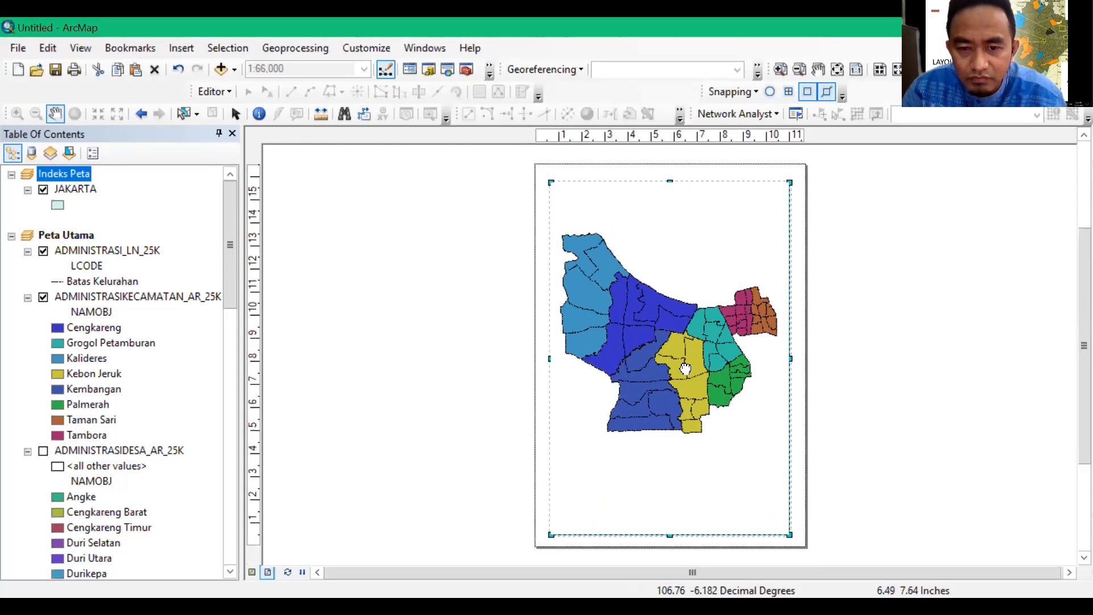
left_click_drag(691, 366, 695, 362)
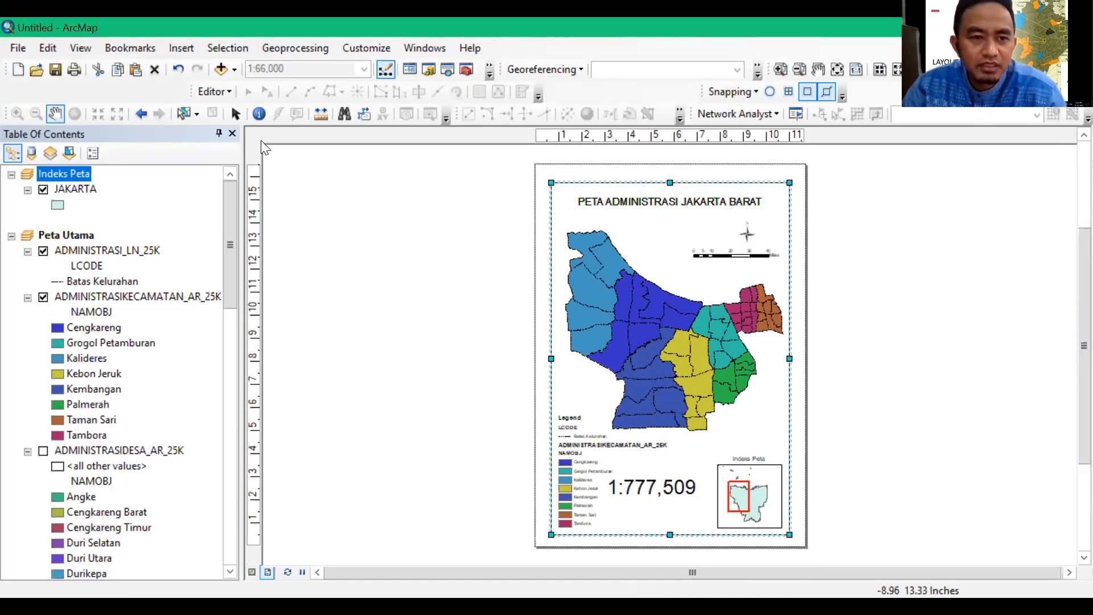
left_click(235, 113)
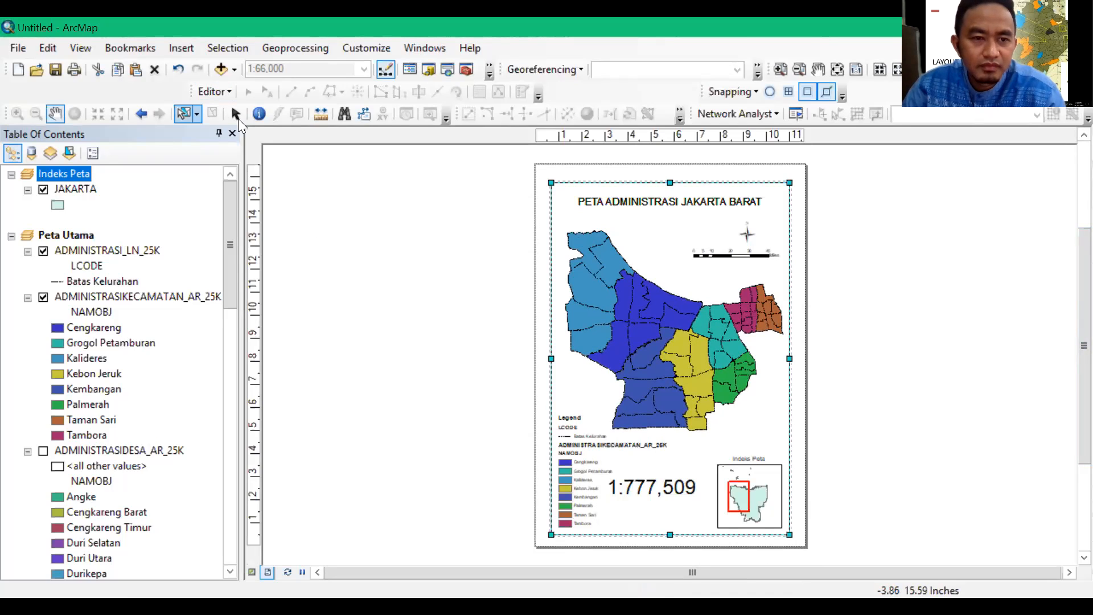
left_click(519, 309)
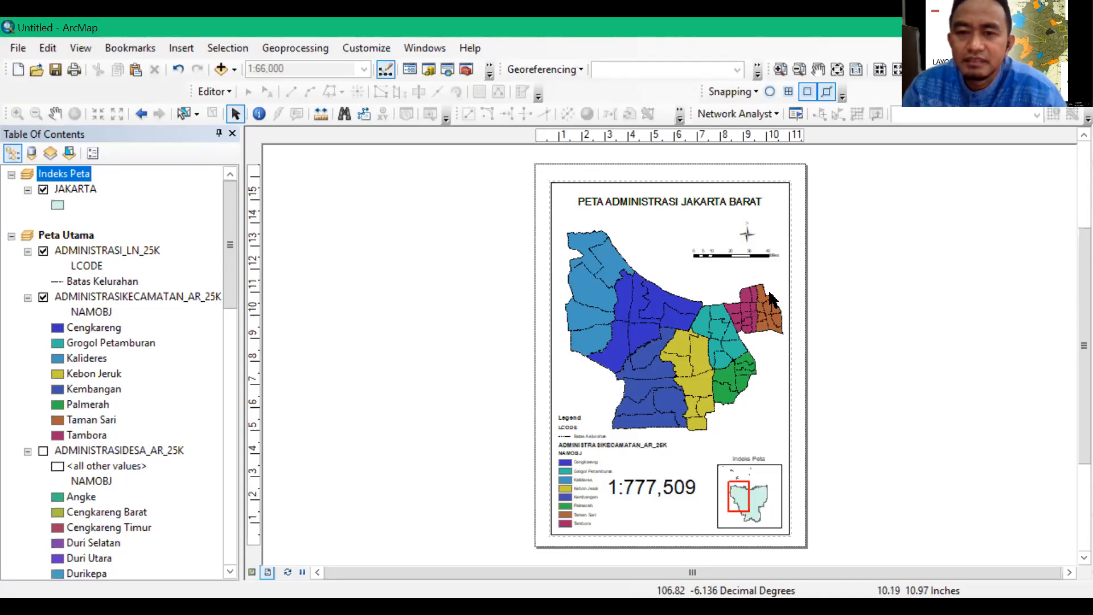
Add a graticule with labels to the main map's data frame, with parallels and meridians every 30 seconds
left_click(796, 235)
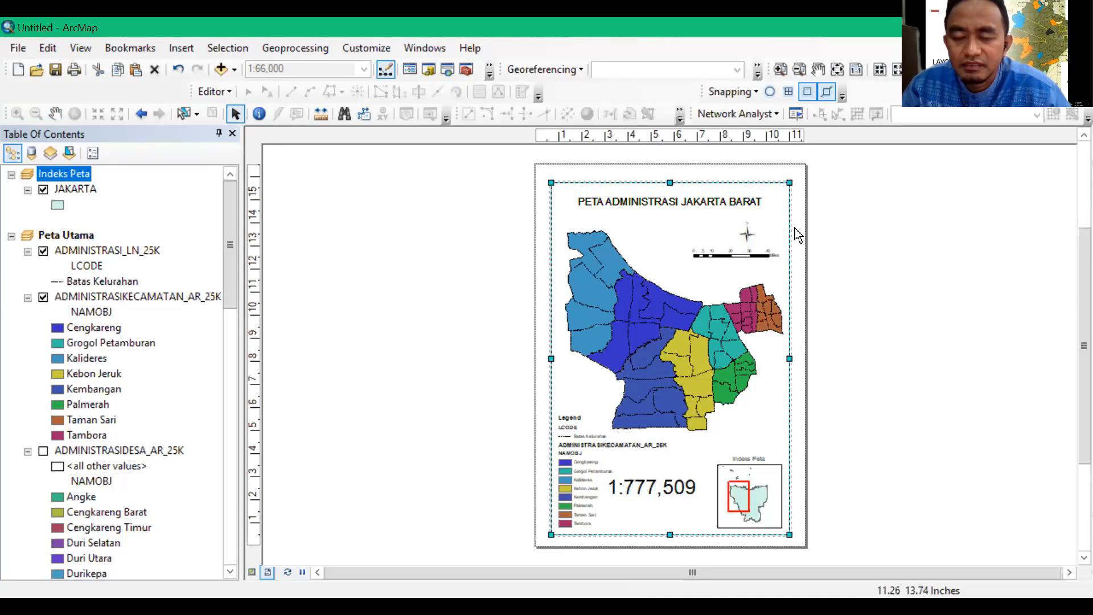
right_click(793, 238)
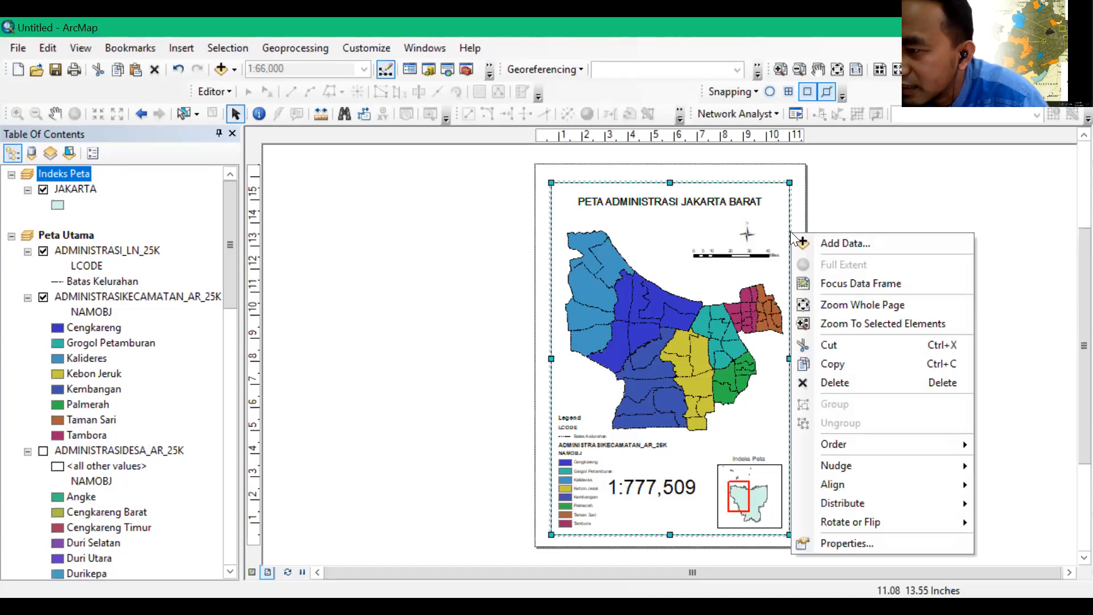
left_click(847, 545)
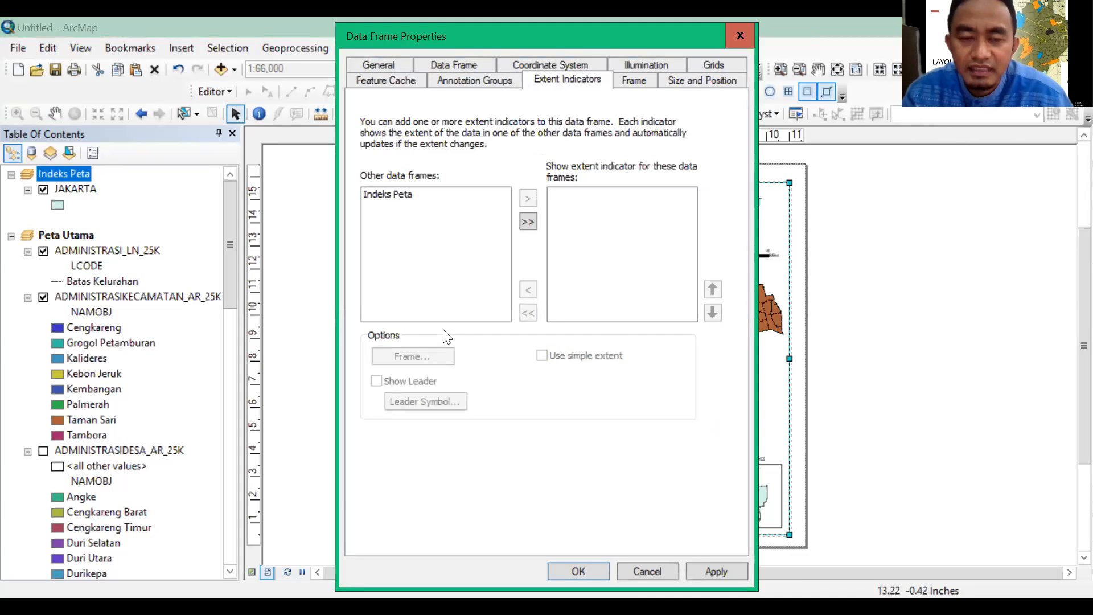
left_click(706, 65)
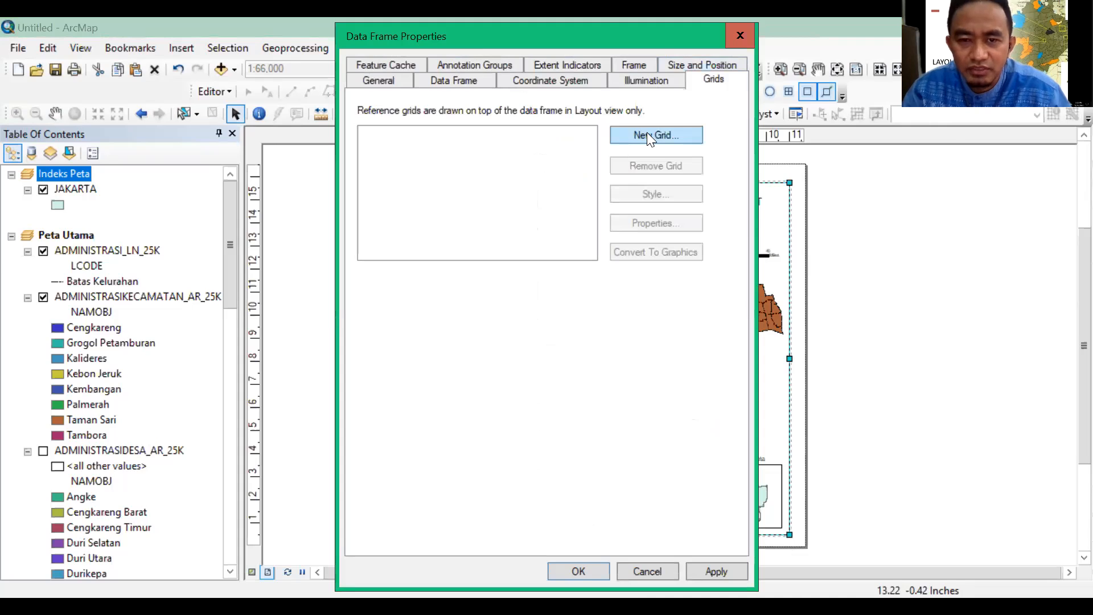
left_click(647, 135)
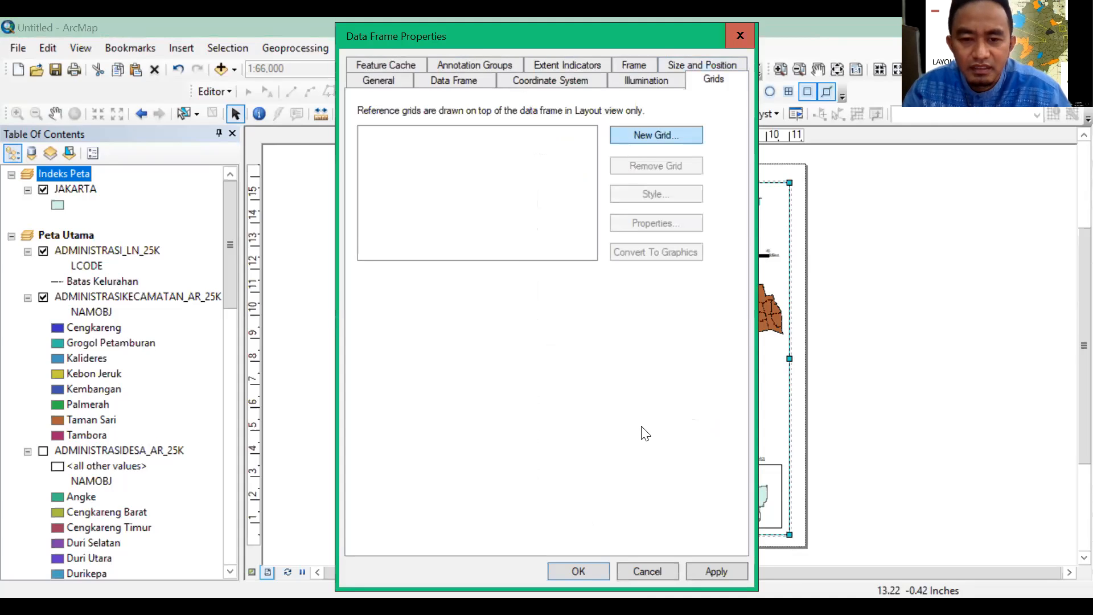
left_click(665, 462)
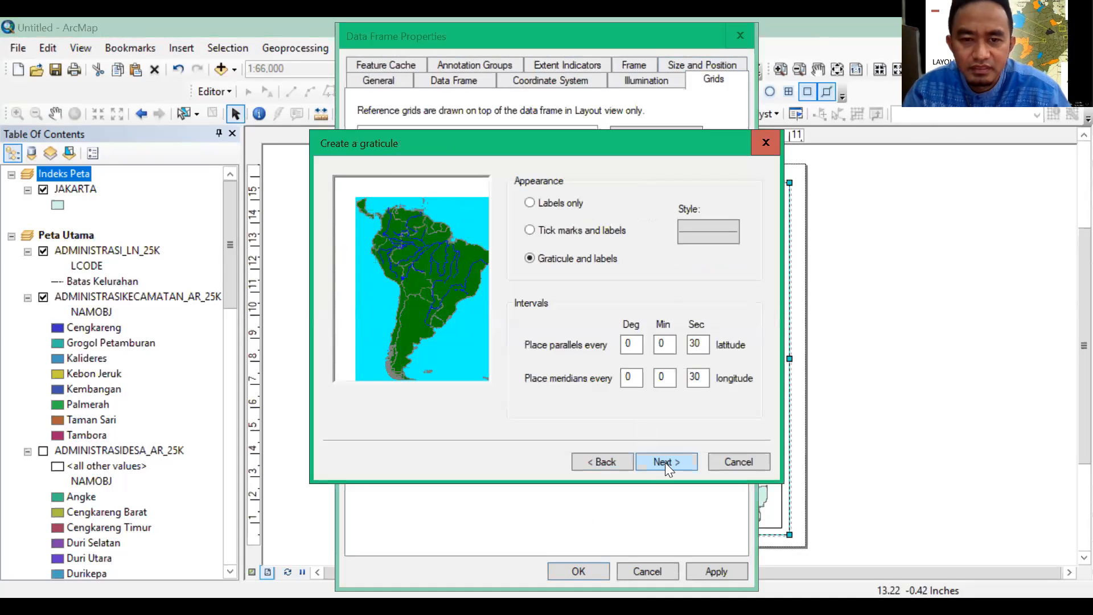
left_click(673, 460)
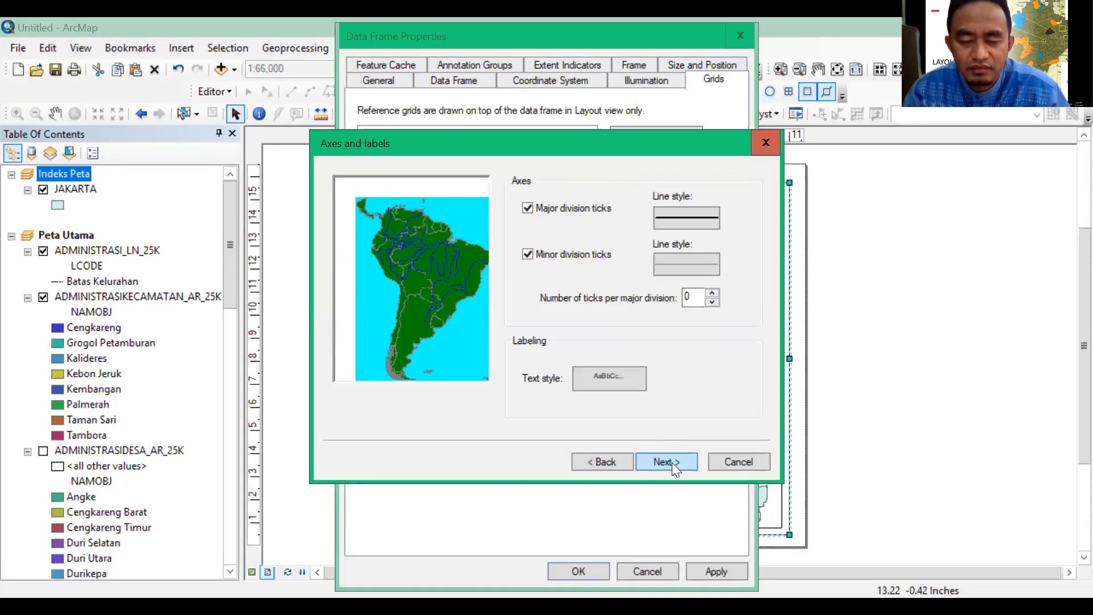
left_click(671, 462)
key("Return")
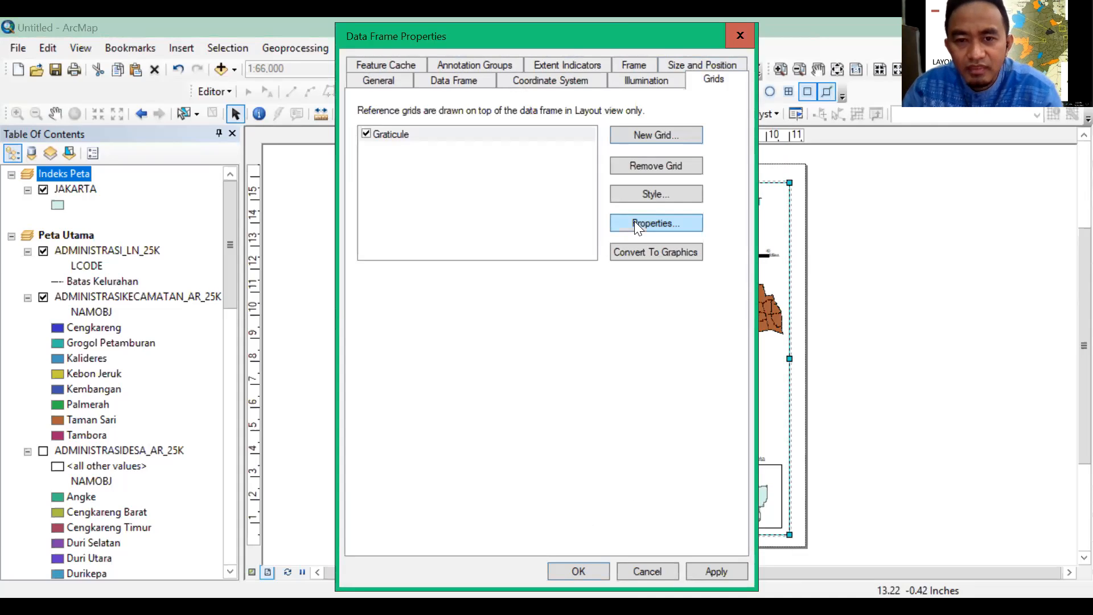
left_click(592, 571)
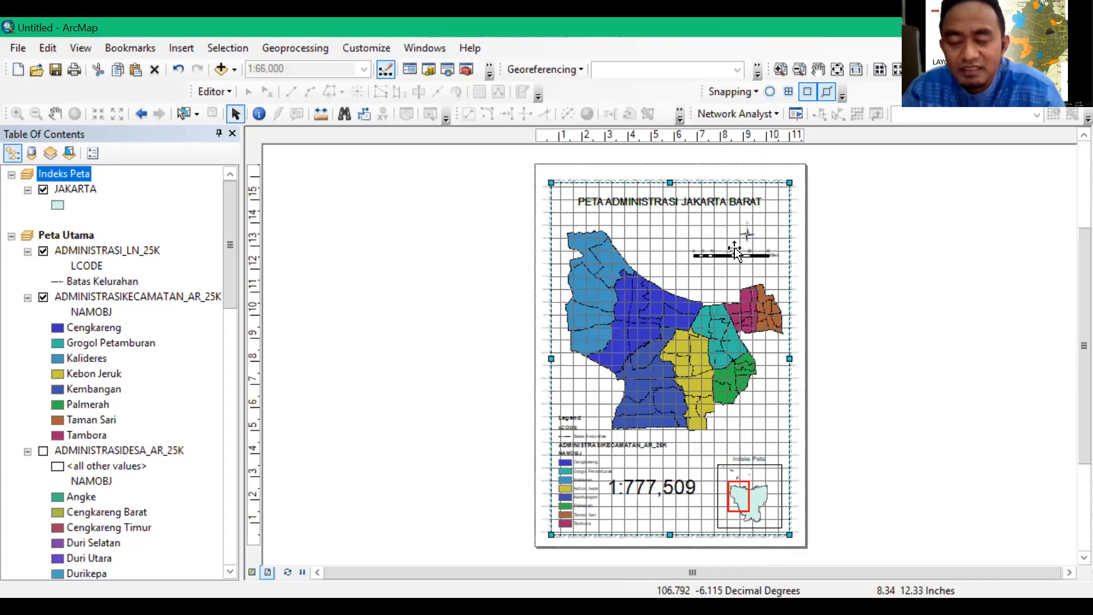
Set the main map graticule's X and Y axis intervals to 0° 5' 30" and apply the new spacing to the layout
right_click(788, 209)
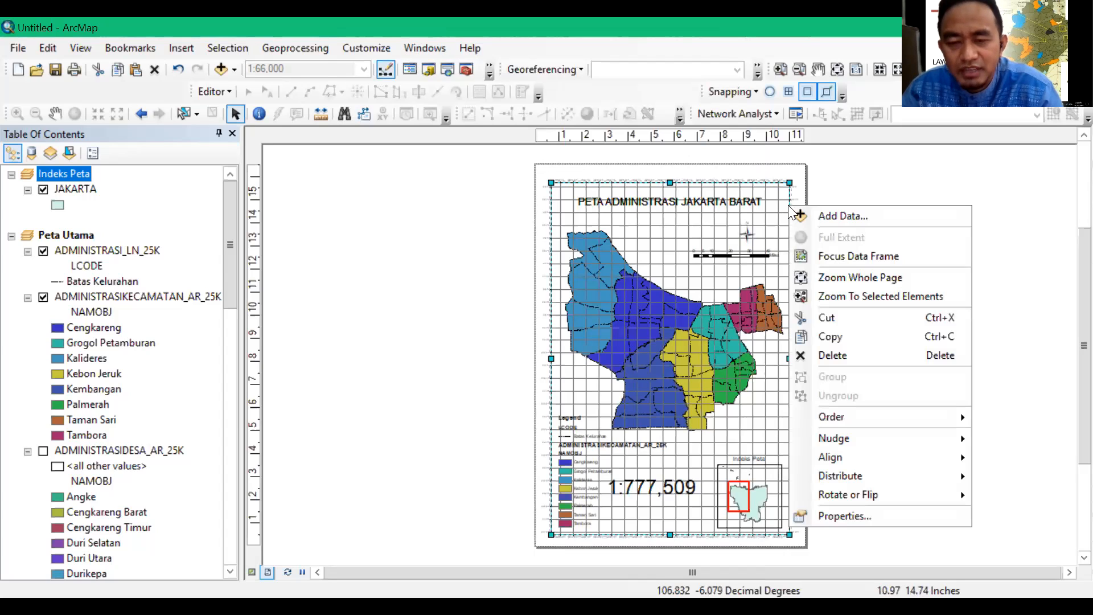
left_click(845, 516)
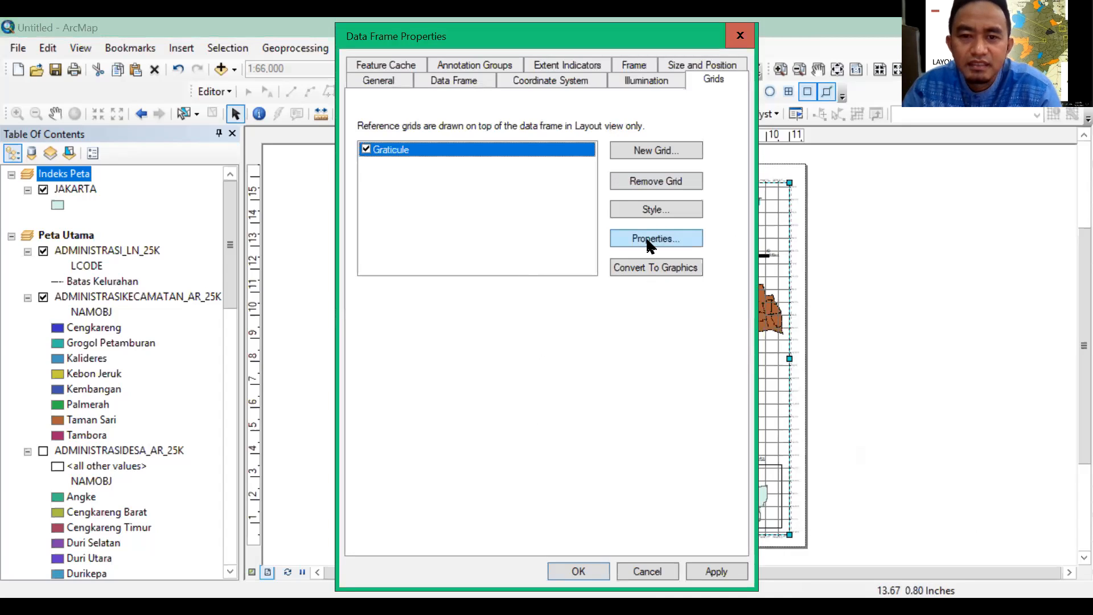
left_click(648, 239)
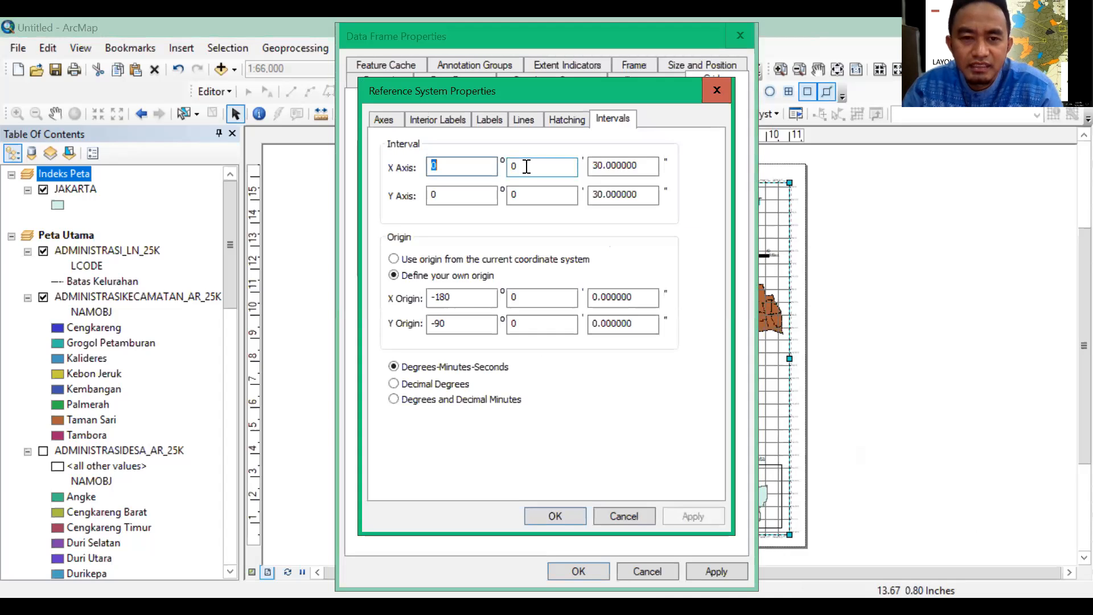
left_click(446, 165)
key("Tab")
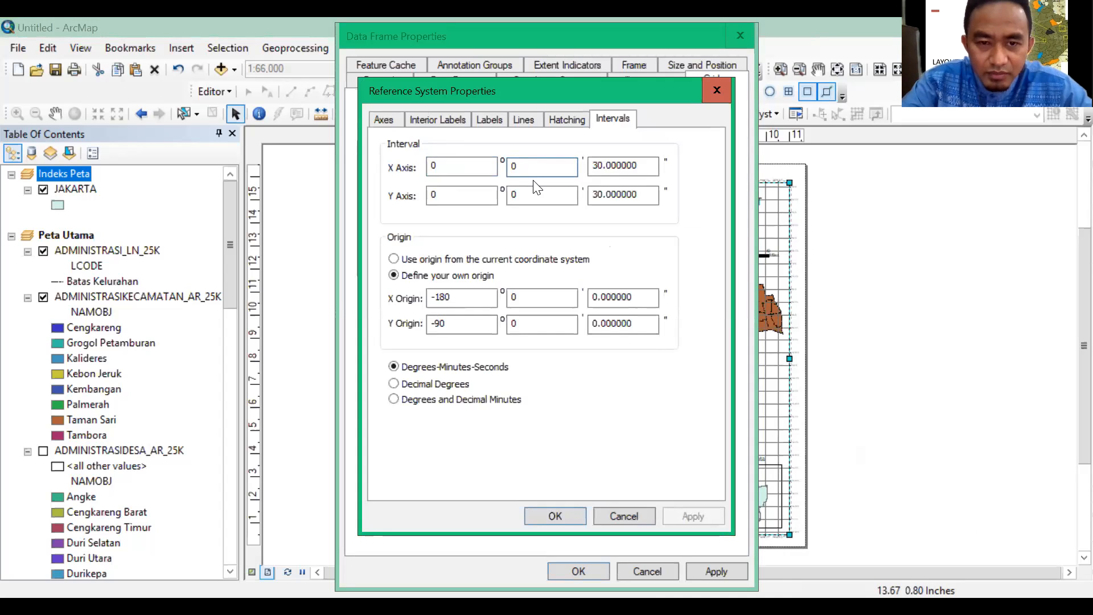
key("BackSpace")
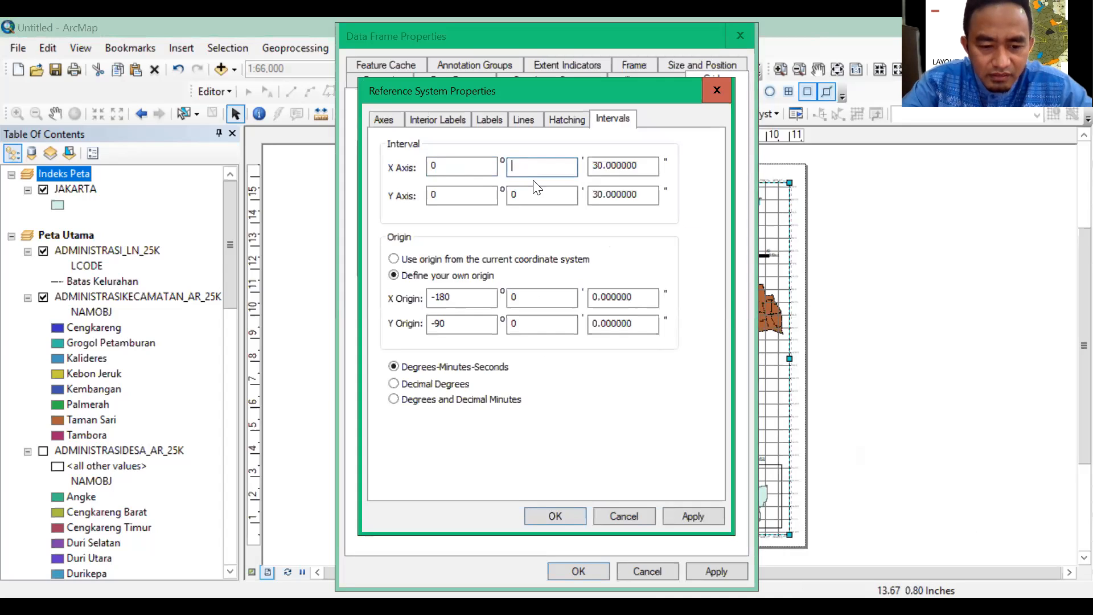
type("5")
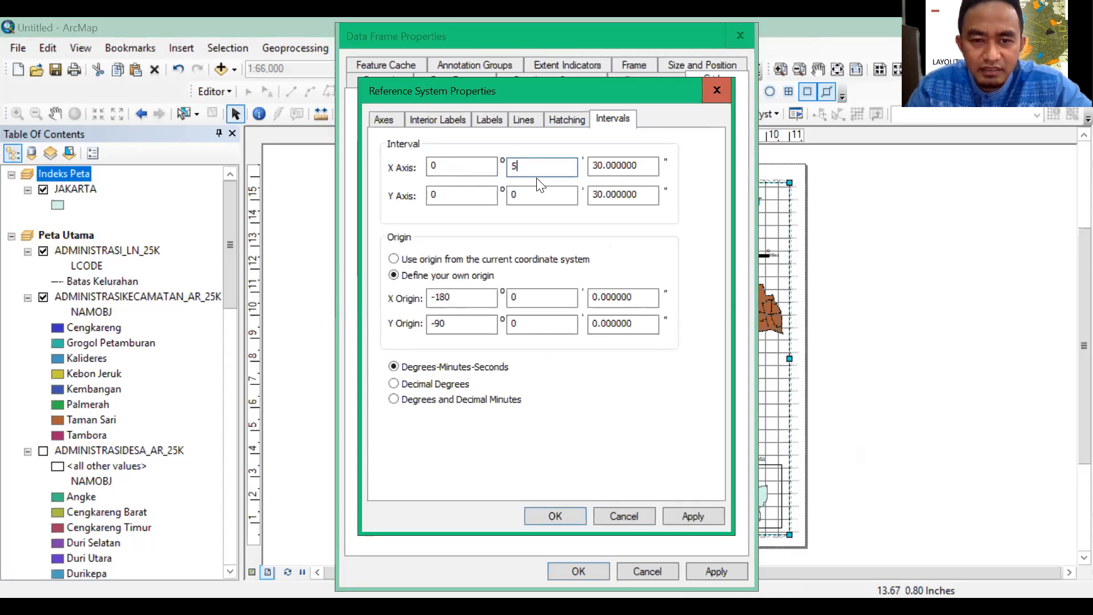
left_click(503, 197)
key("Delete")
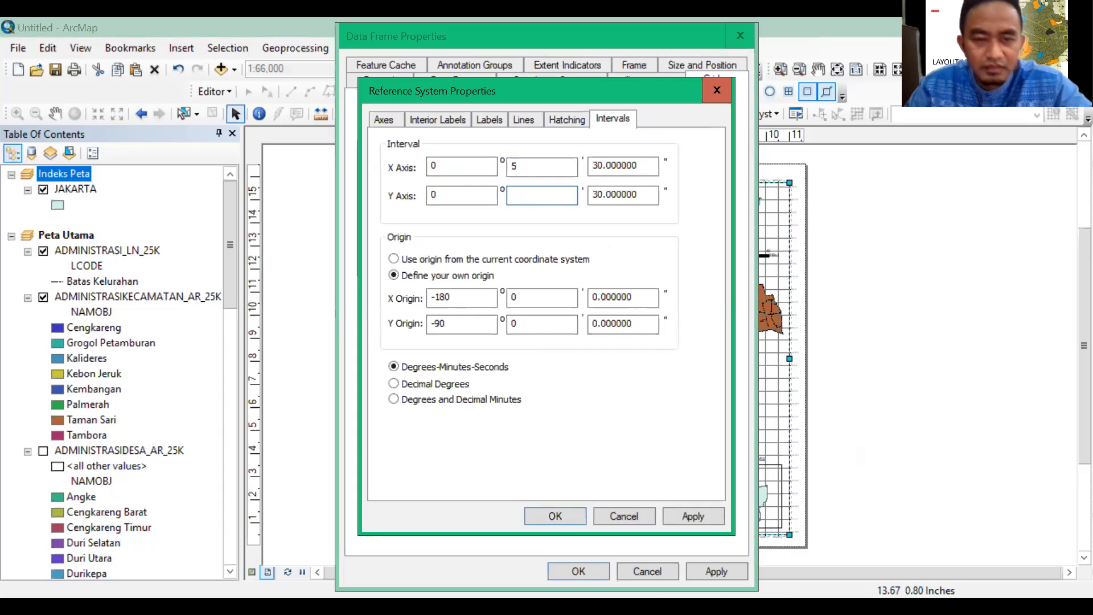
type("5")
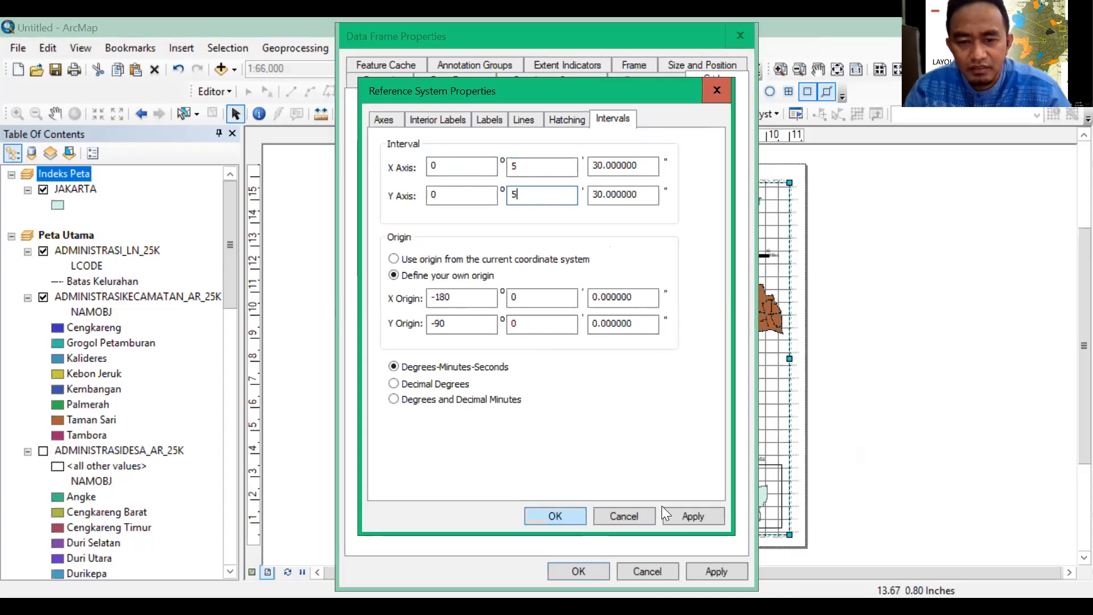
left_click(673, 516)
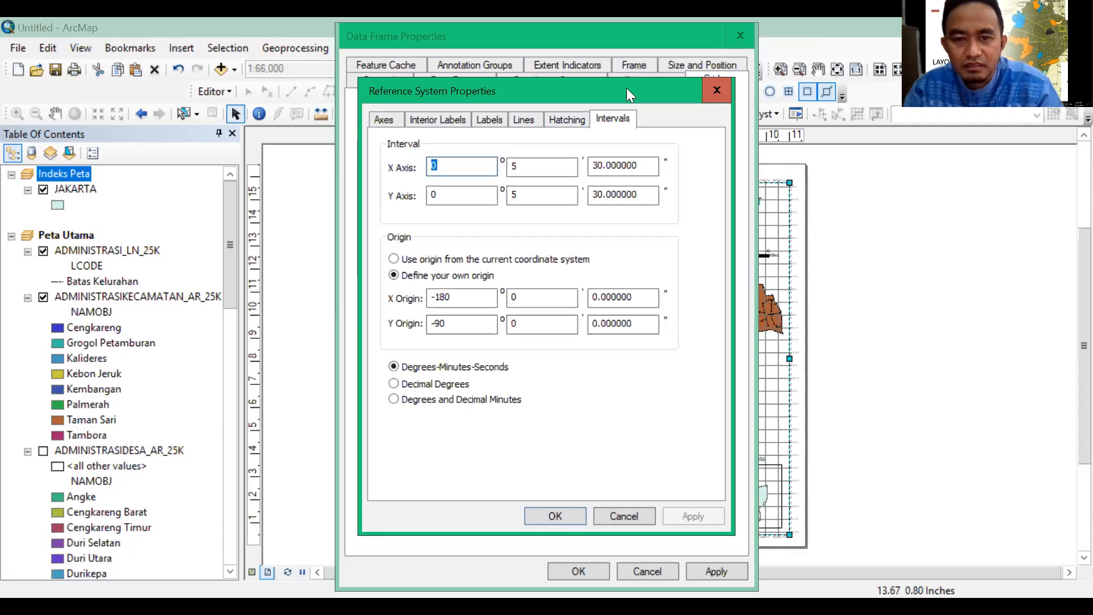
left_click(485, 485)
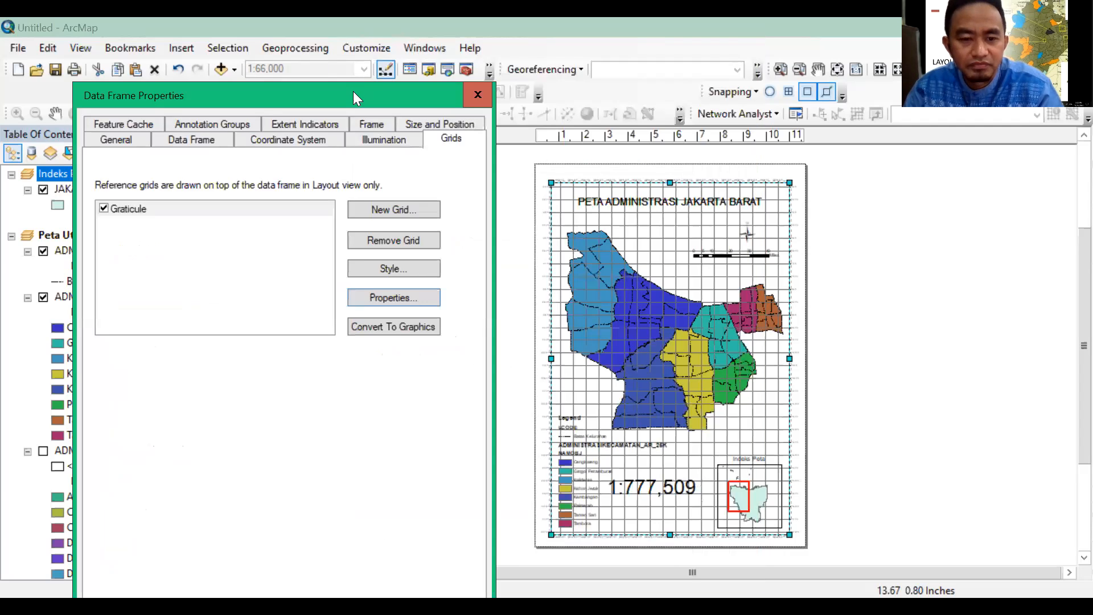
left_click(437, 565)
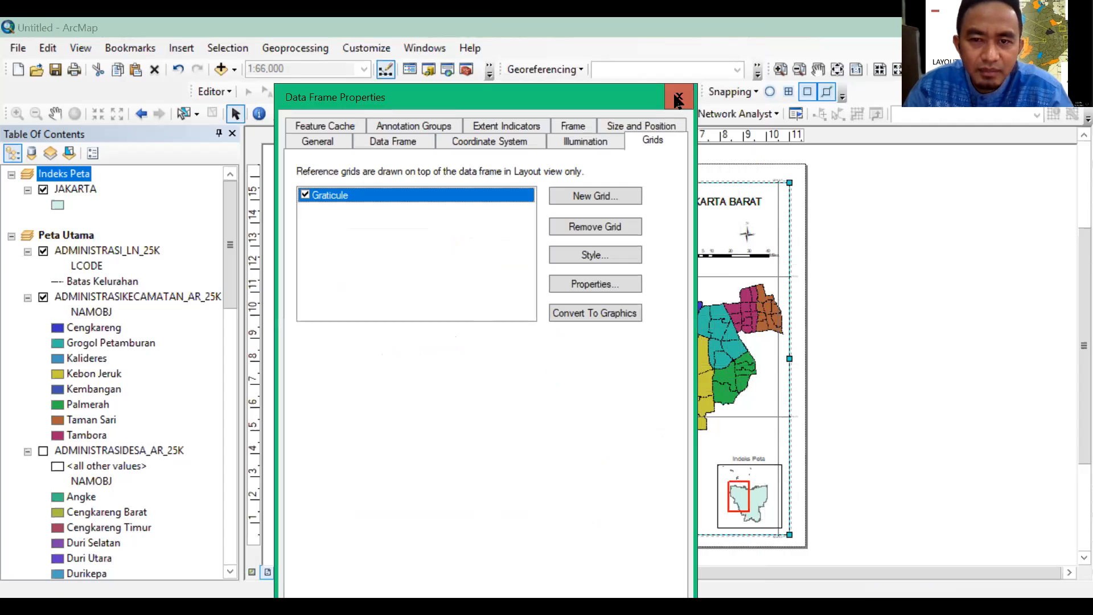
left_click(677, 100)
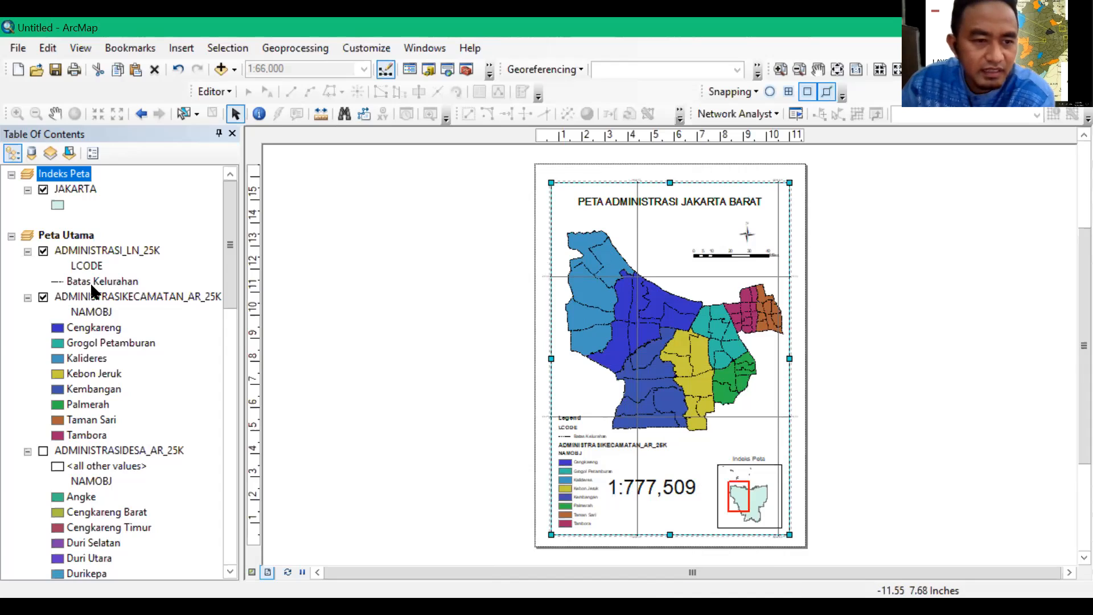
Clear the LCODE heading under the ADMINISTRASI_LN_25K layer so the legend omits it
left_click(94, 265)
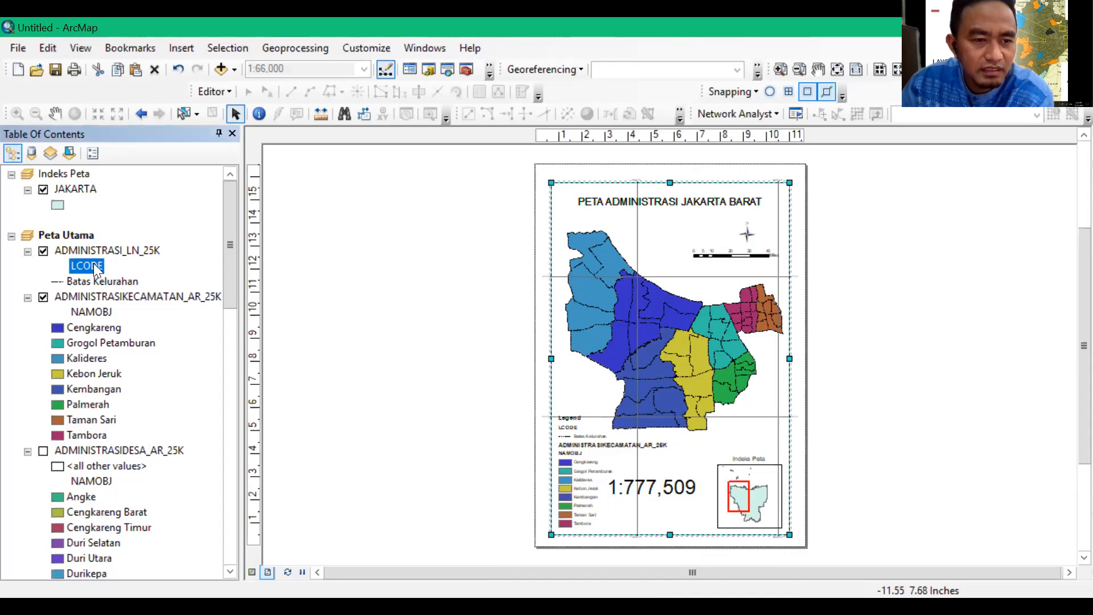
left_click(103, 265)
left_click(105, 266)
key("BackSpace")
key("BackSpace")
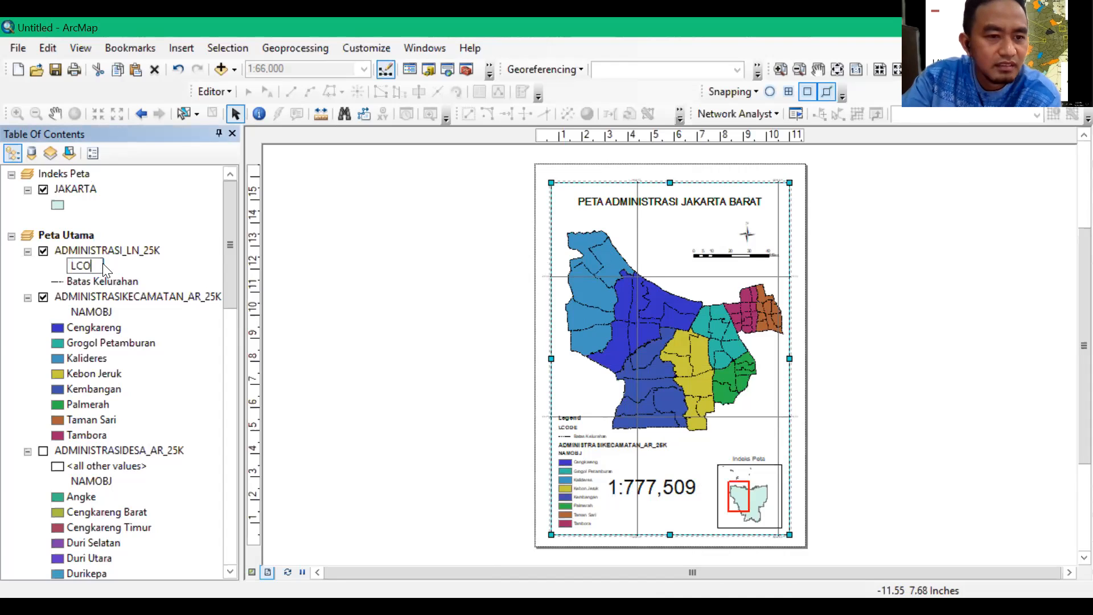
key("BackSpace")
key("BackSpace")
key("BackSpace")
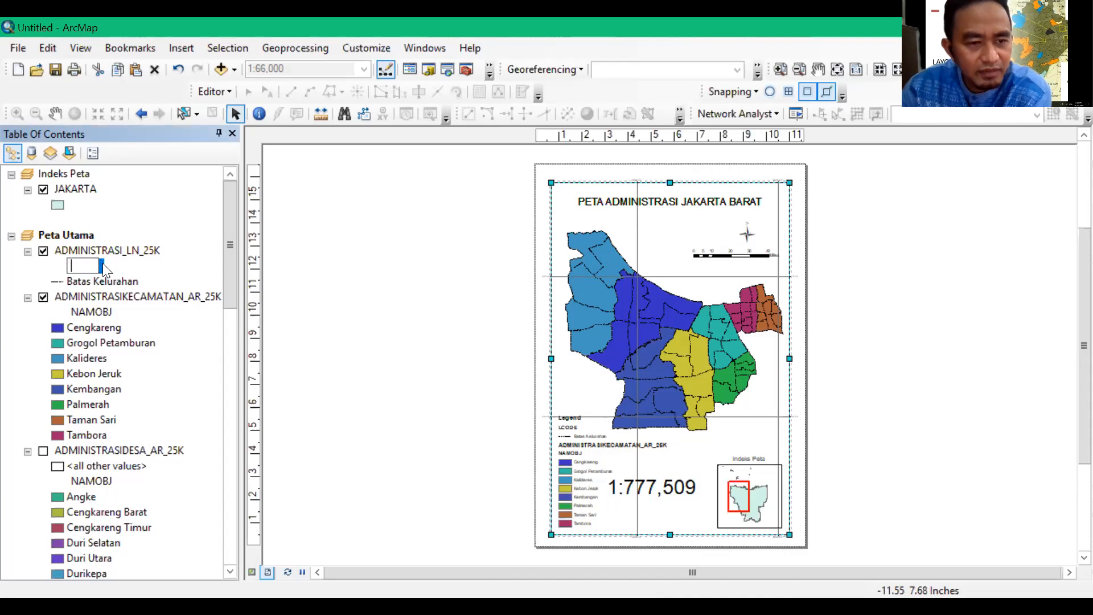
left_click(347, 337)
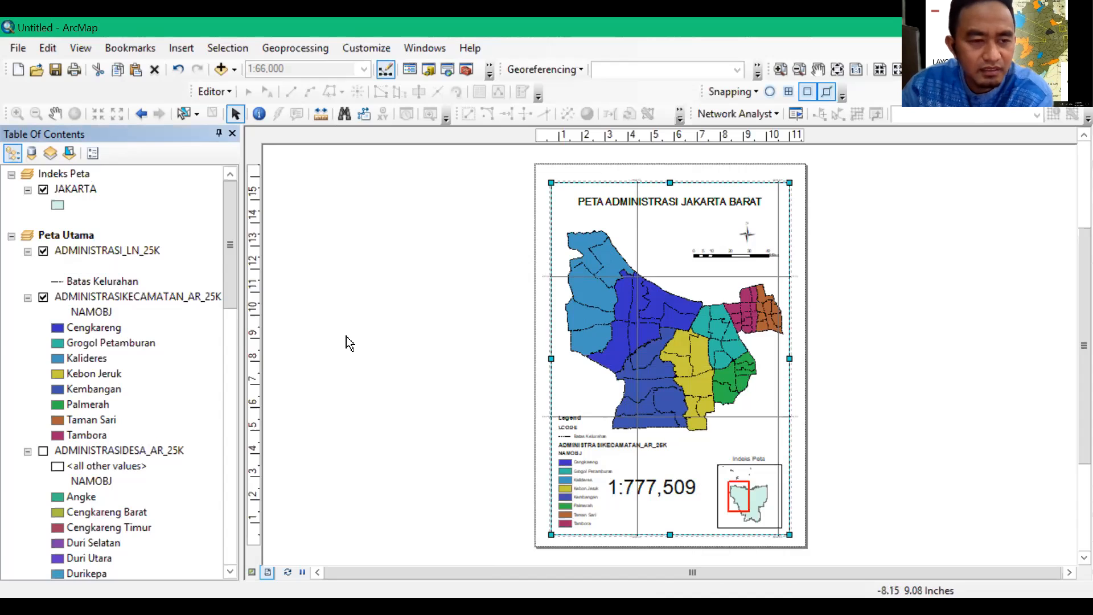
Change the title of the layout's legend to "Legenda"
left_click(570, 432)
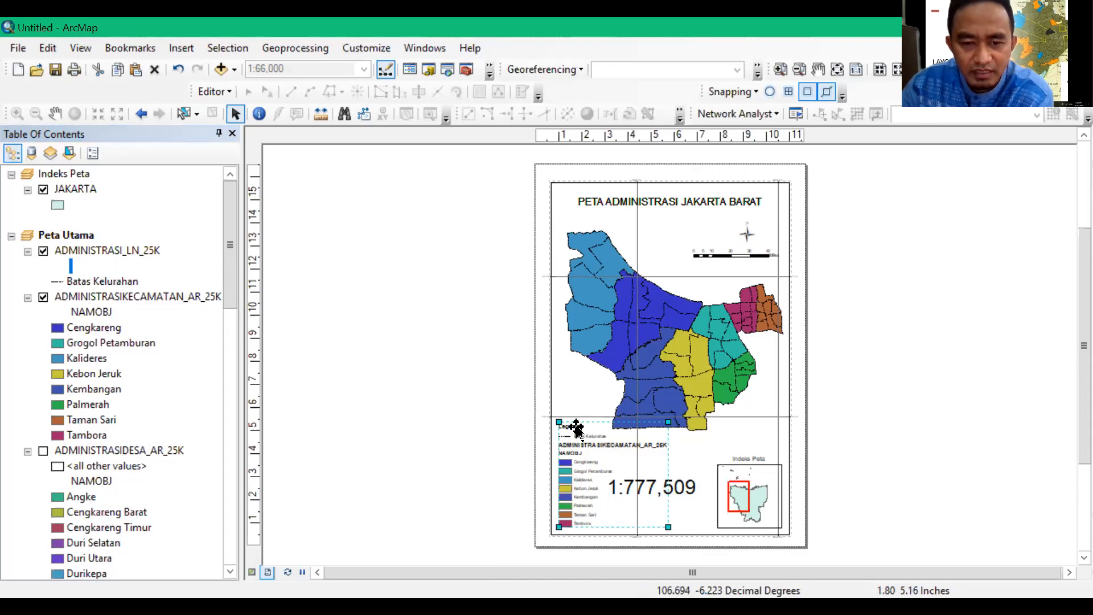
left_click(576, 426)
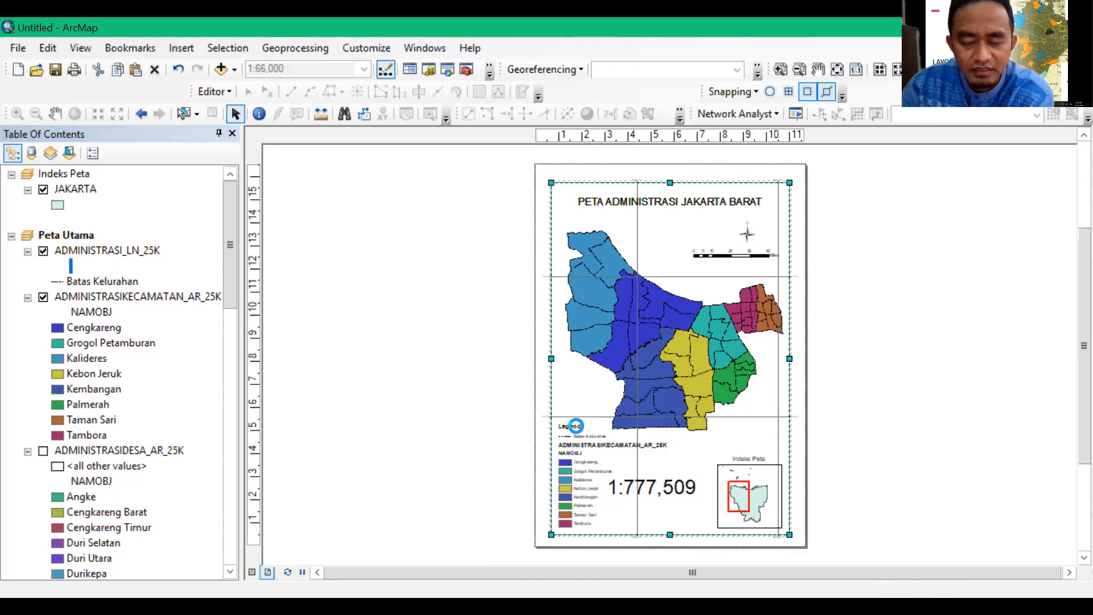
double_click(576, 425)
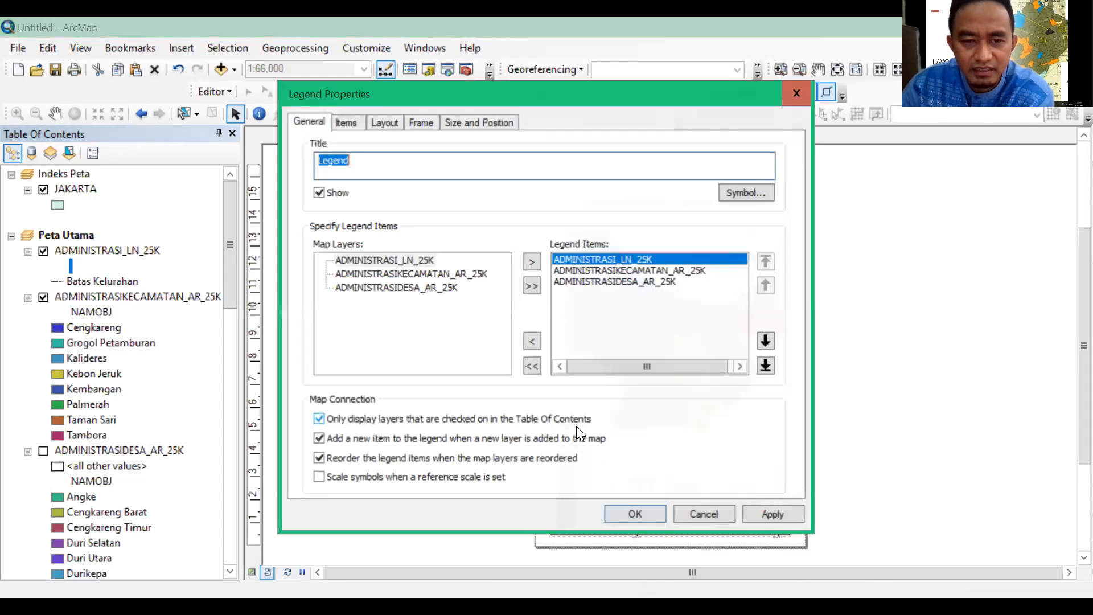
left_click(357, 157)
type("a")
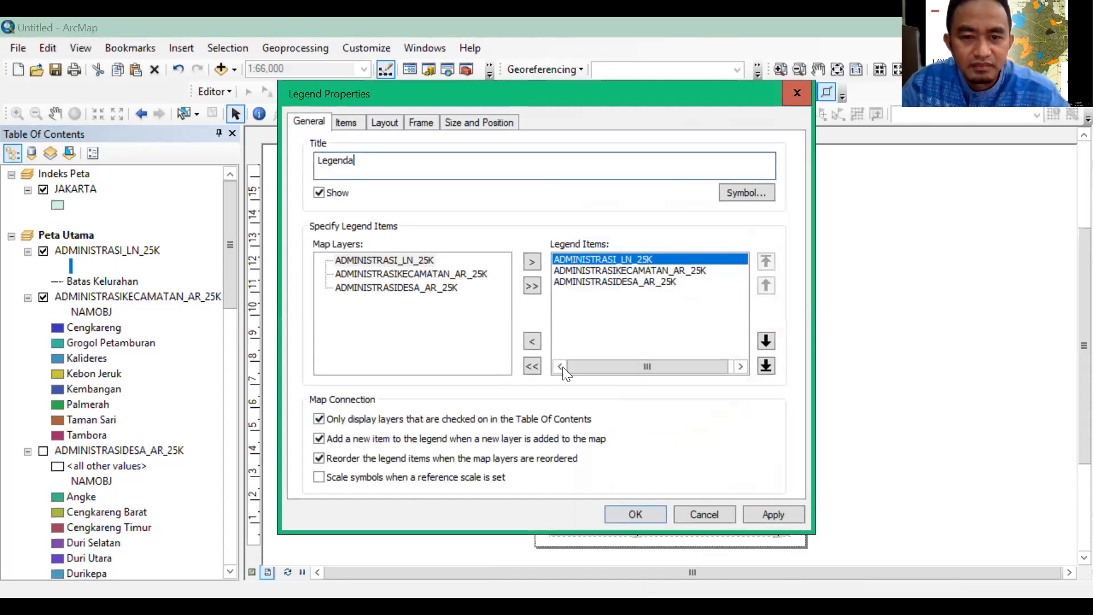
left_click(653, 514)
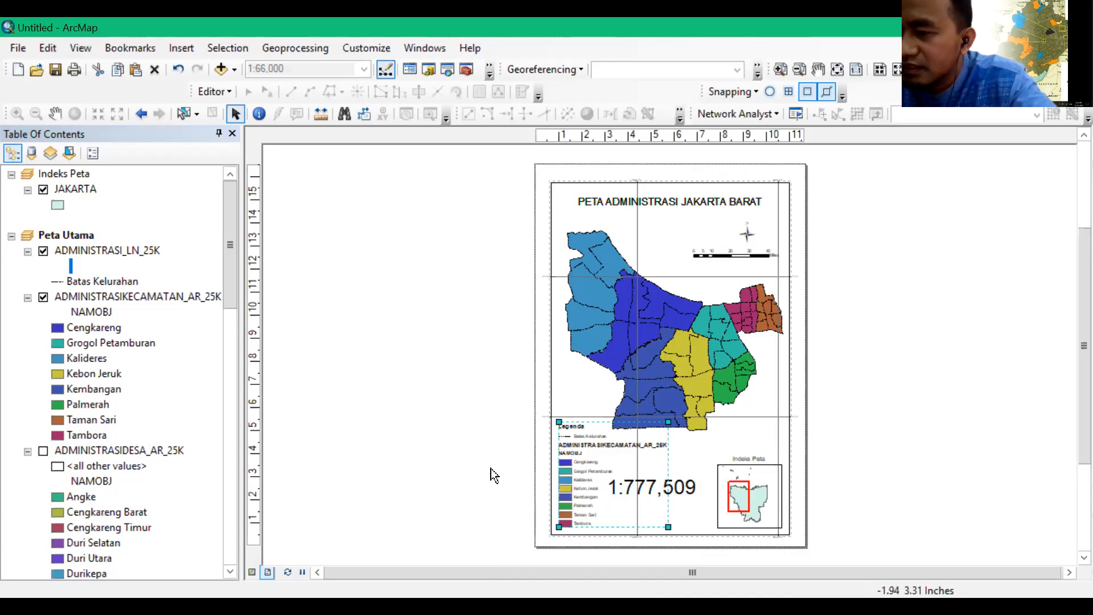
Rename the ADMINISTRASI_LN_25K layer as "BATAS ADMINISTRASI"
left_click(109, 253)
left_click(108, 251)
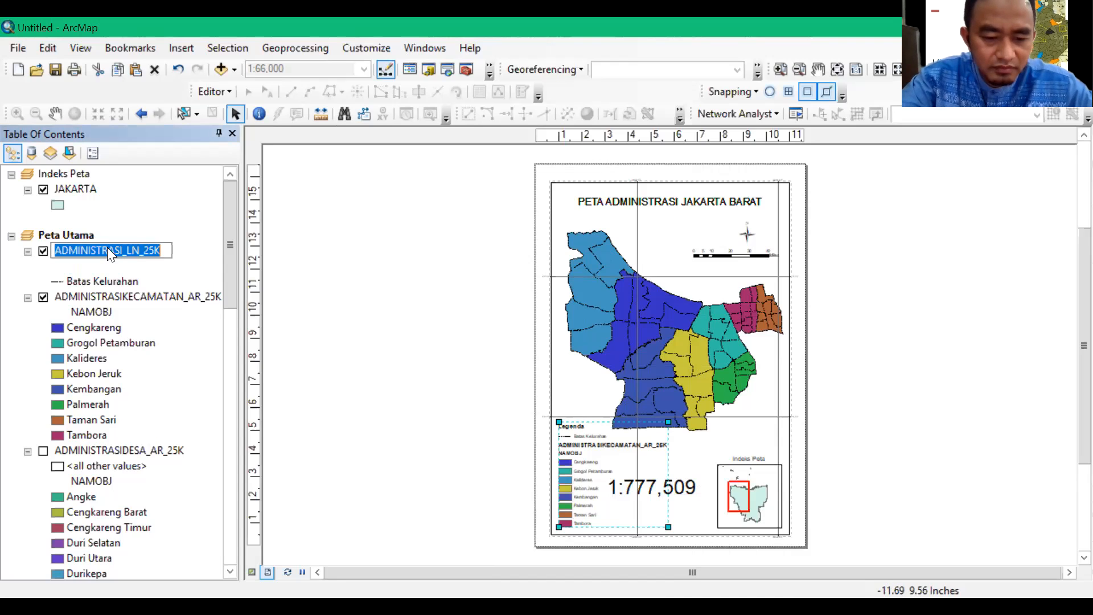
type("BATAS ADMINI")
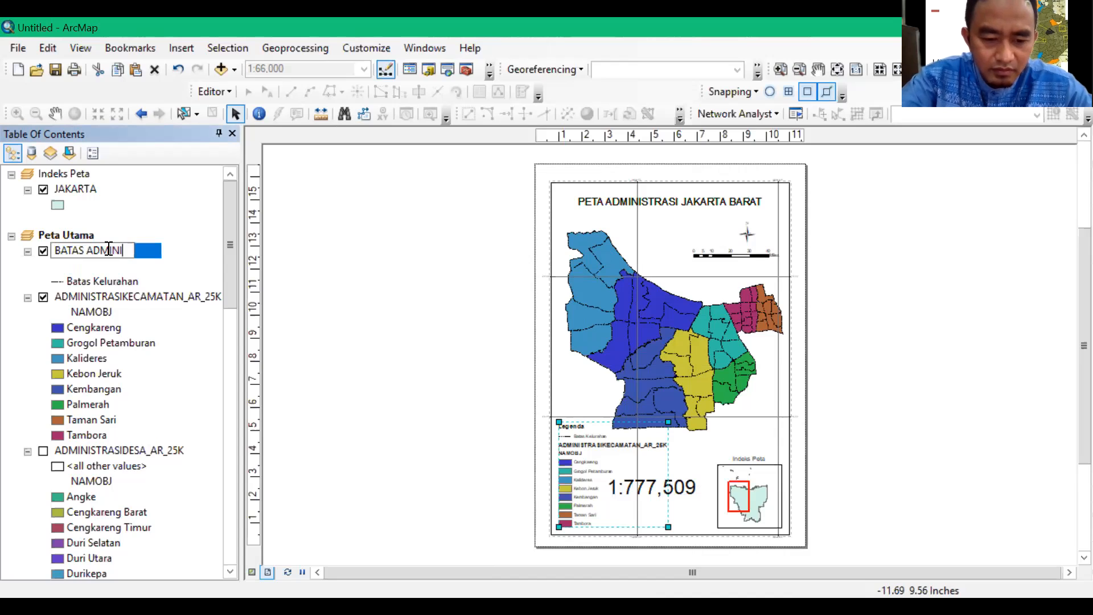
type("STRASI")
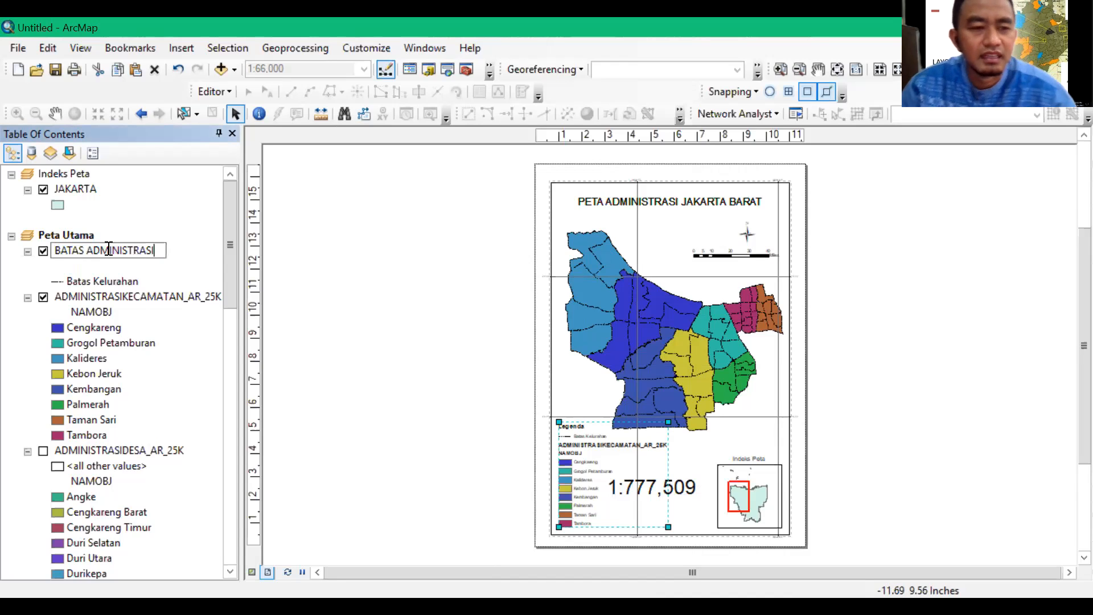
key("Return")
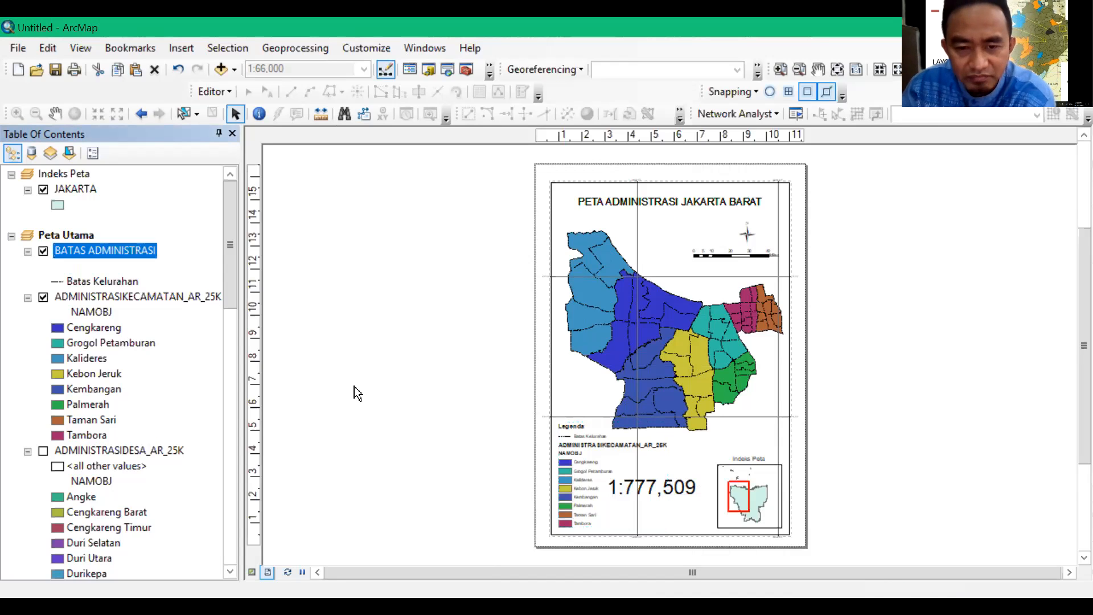
left_click(354, 386)
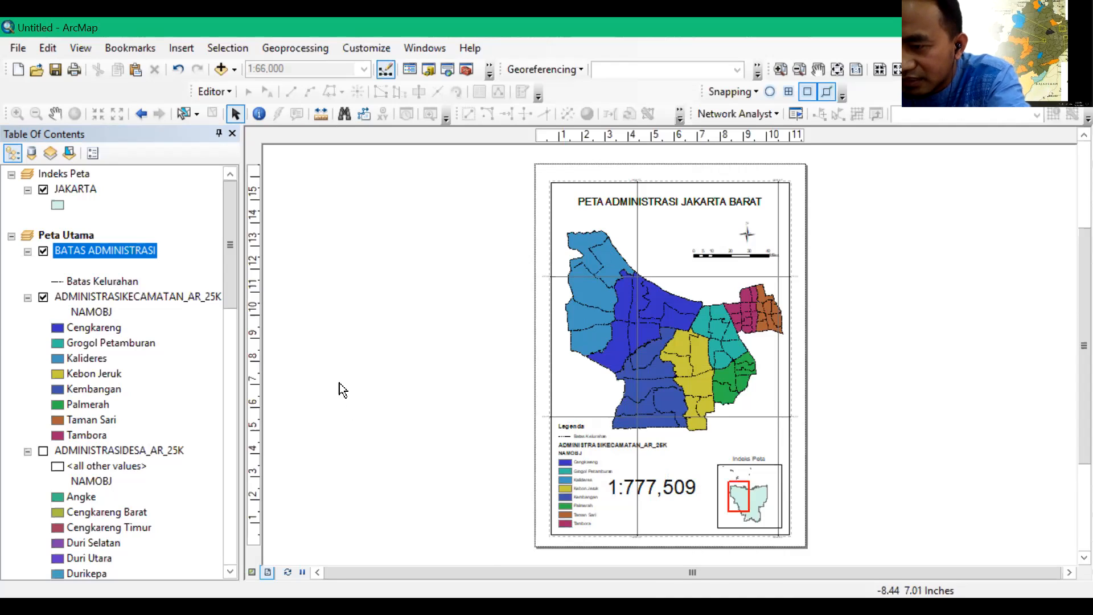
Rename the ADMINISTRASIKECAMATAN_AR_25K layer as "NAMA KECAMATAN"
left_click(165, 297)
left_click(165, 297)
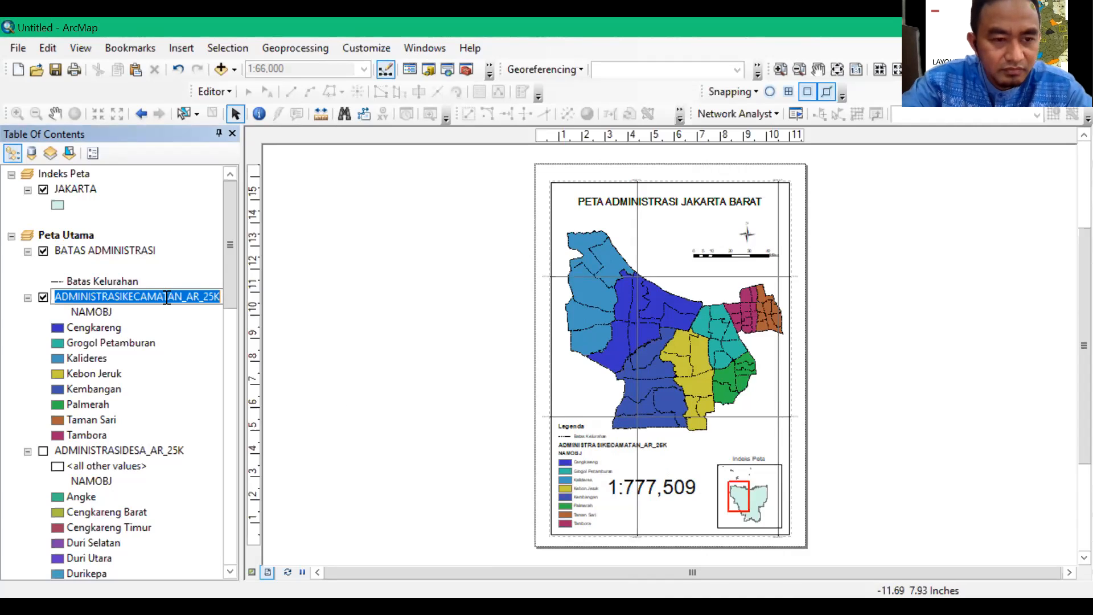
type("NAMA")
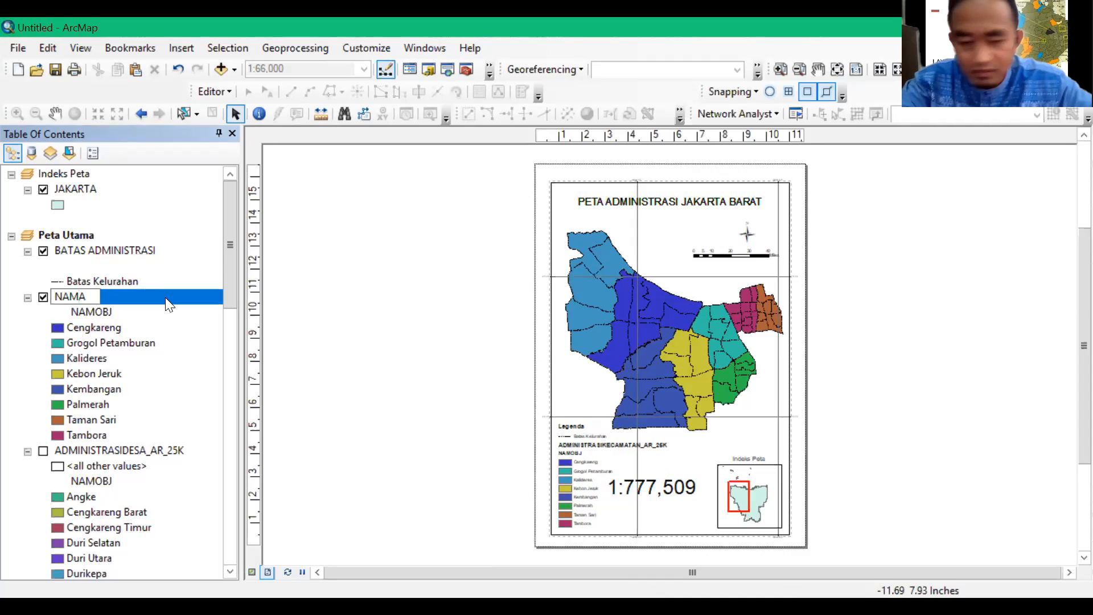
type(" KECAMATAN")
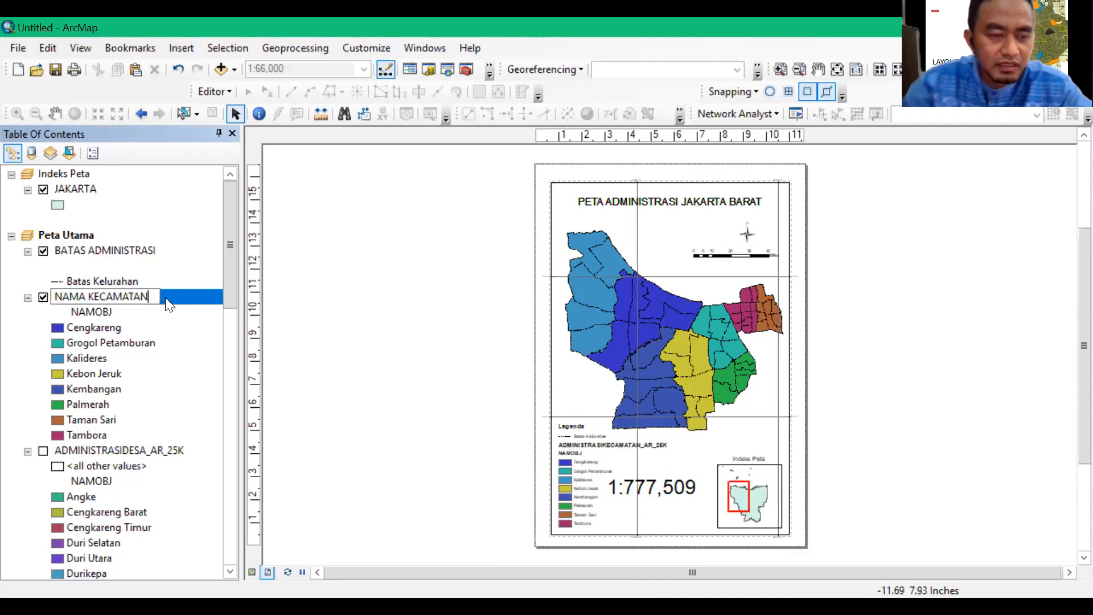
left_click(360, 337)
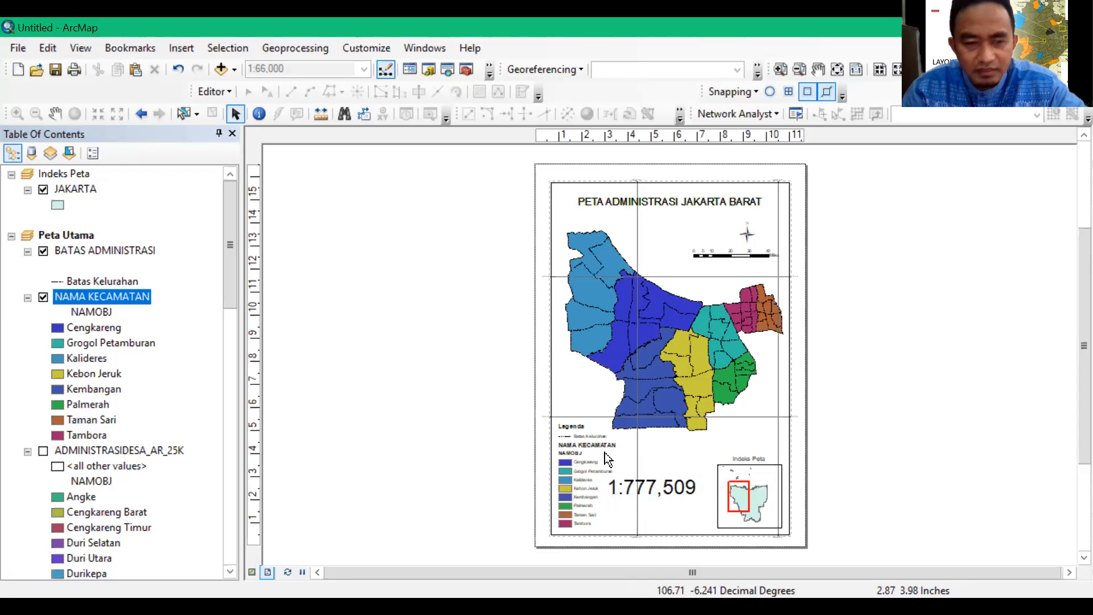
Clear the NAMOBJ heading under the NAMA KECAMATAN layer so the legend omits it
left_click(94, 313)
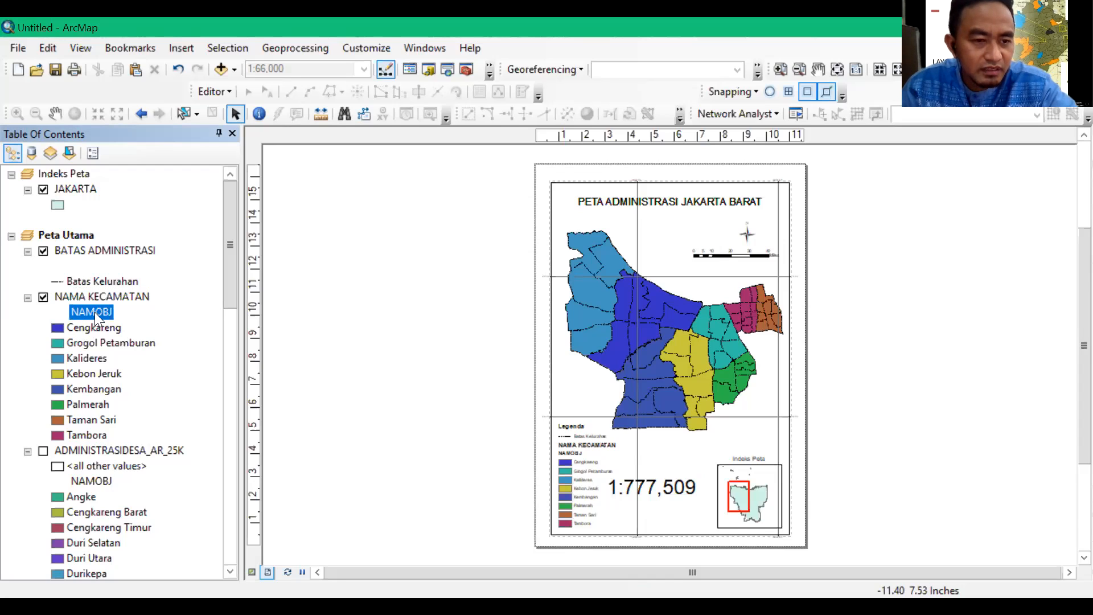
left_click(96, 311)
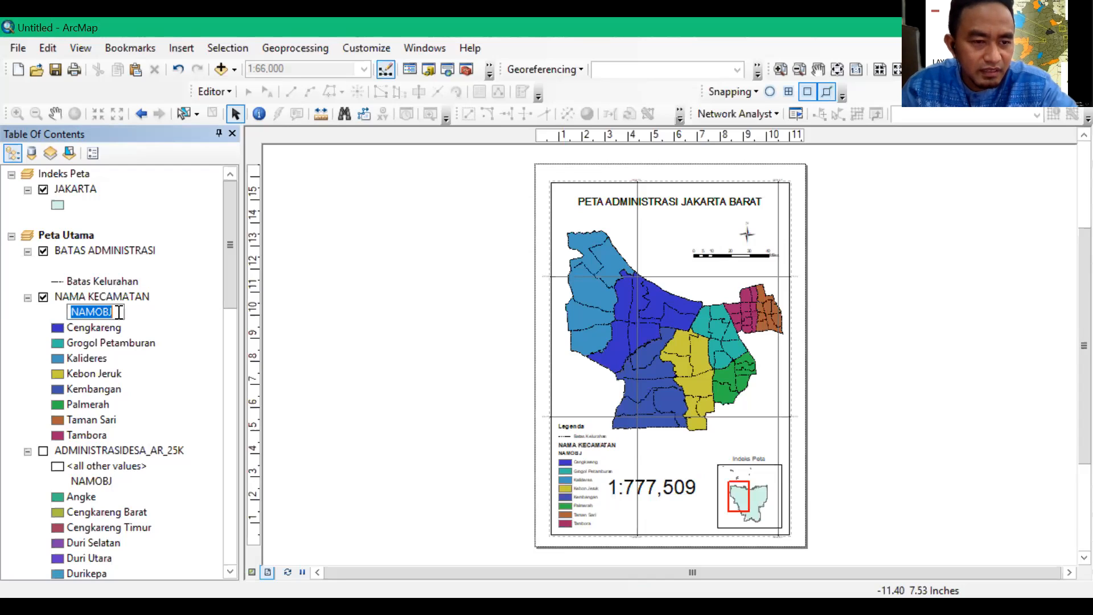
left_click(119, 312)
key("BackSpace")
key("BackSpace")
key("BackSpace")
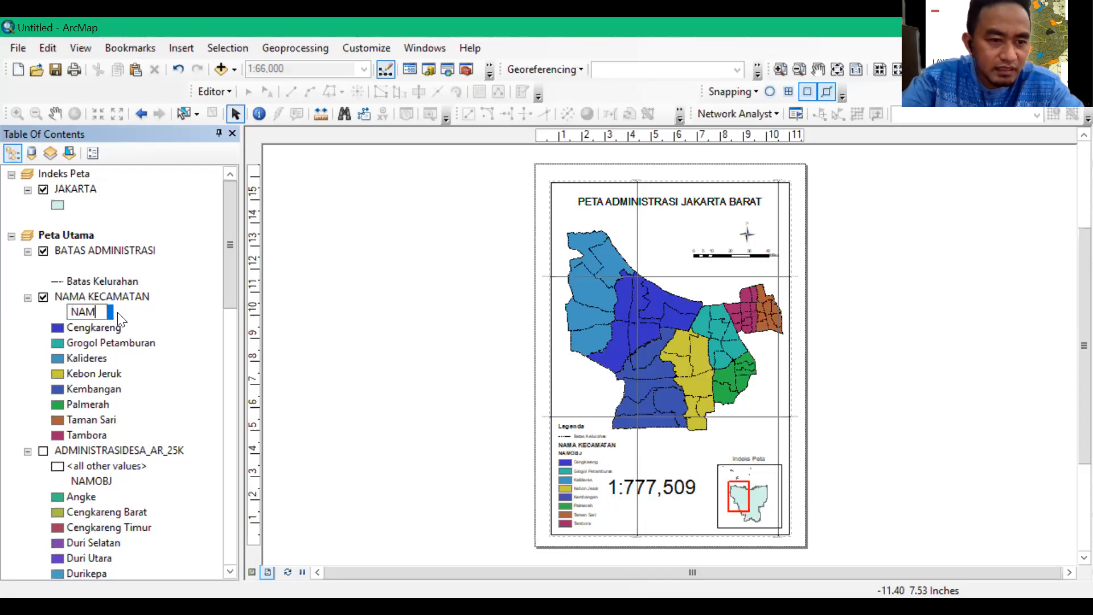
key("BackSpace")
key("BackSpace")
key("BackSpace")
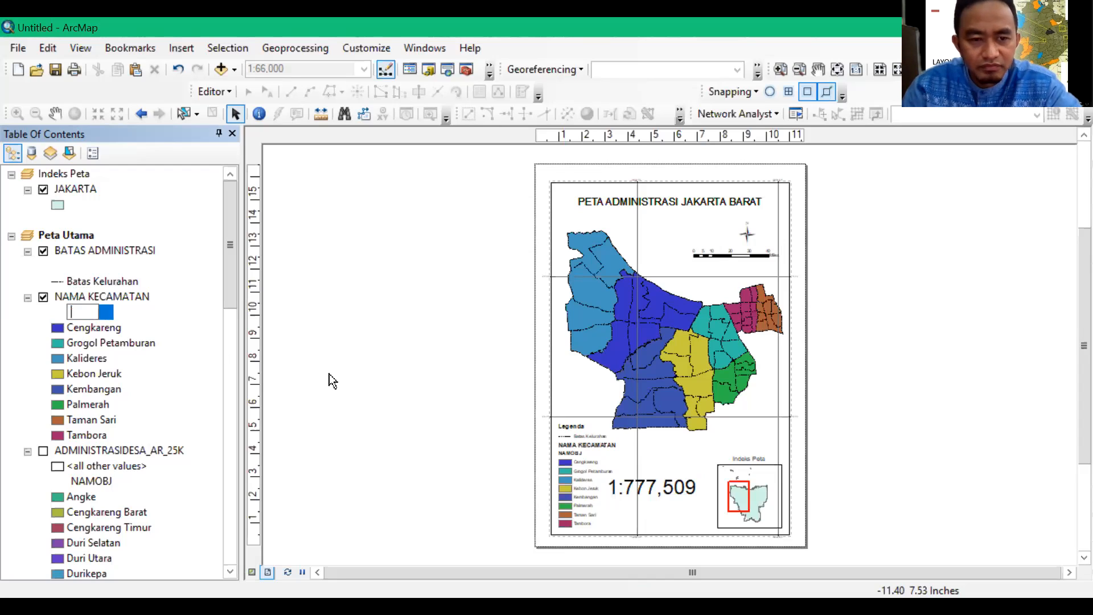
key("Return")
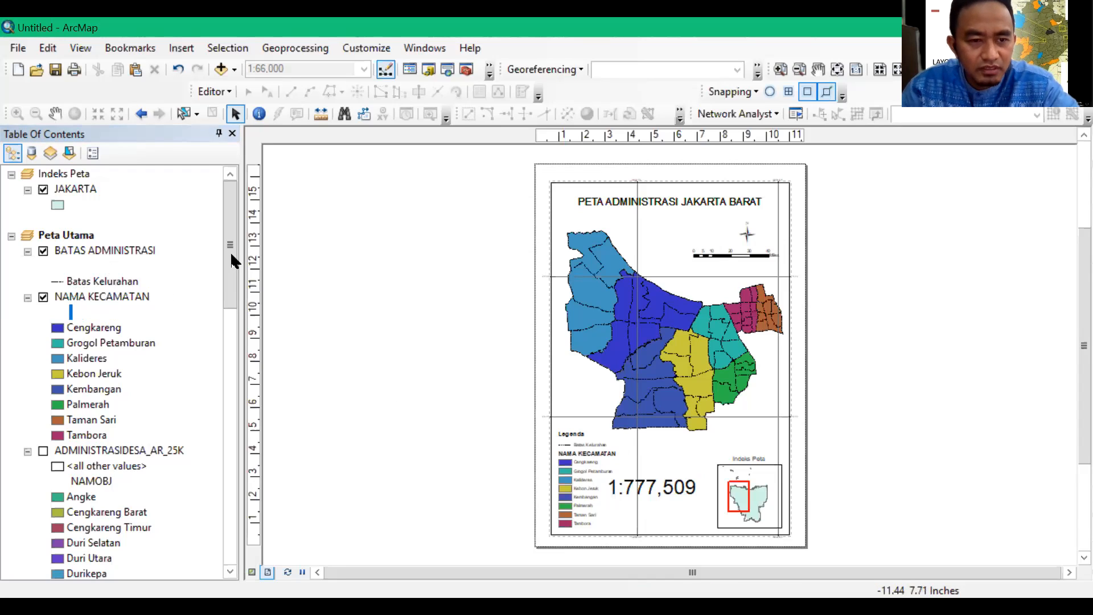
Blank out the name of the ADMINISTRASIDESA_AR_25K layer and turn off its display
left_click_drag(231, 252, 236, 271)
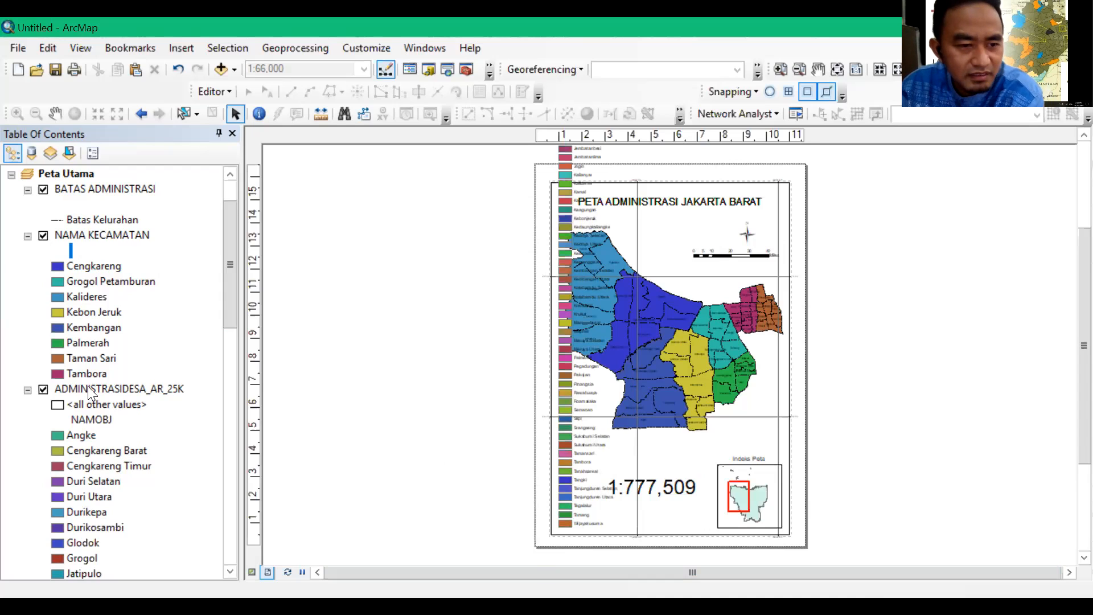
left_click(87, 389)
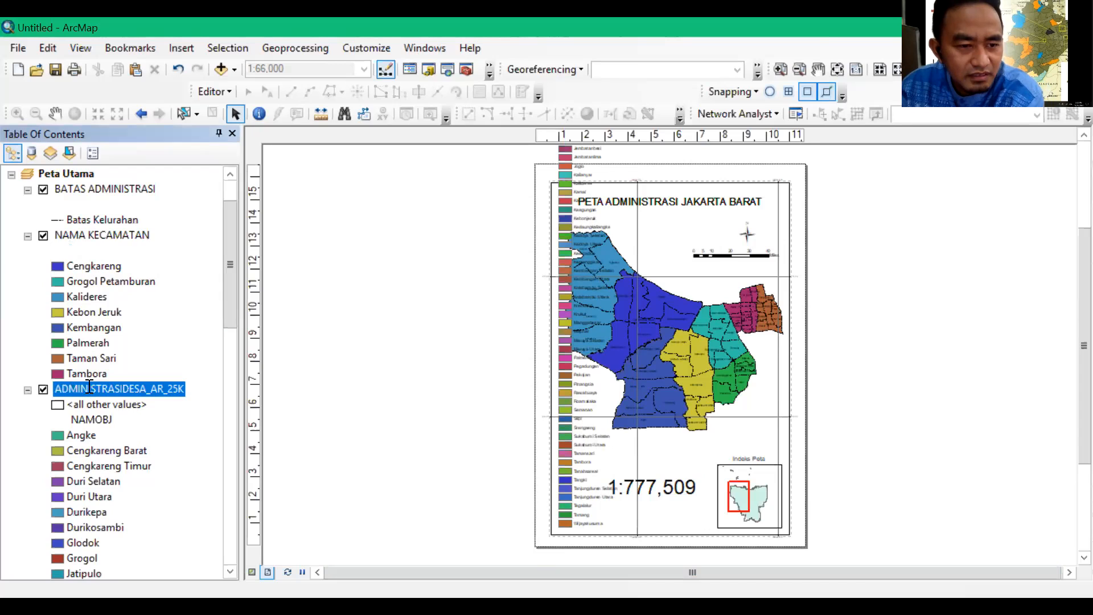
left_click(89, 388)
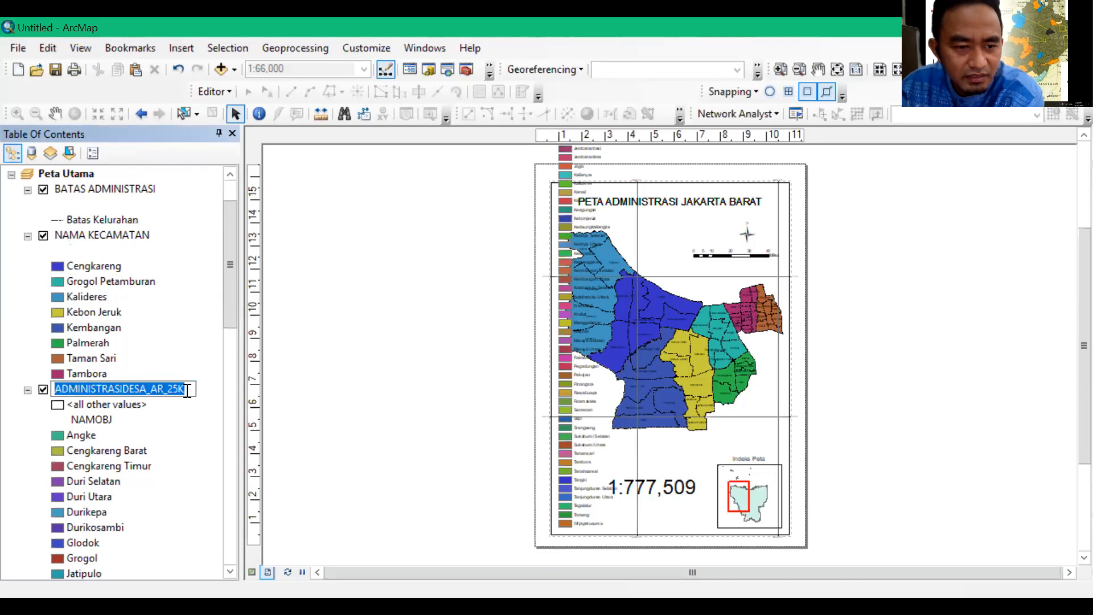
key("End")
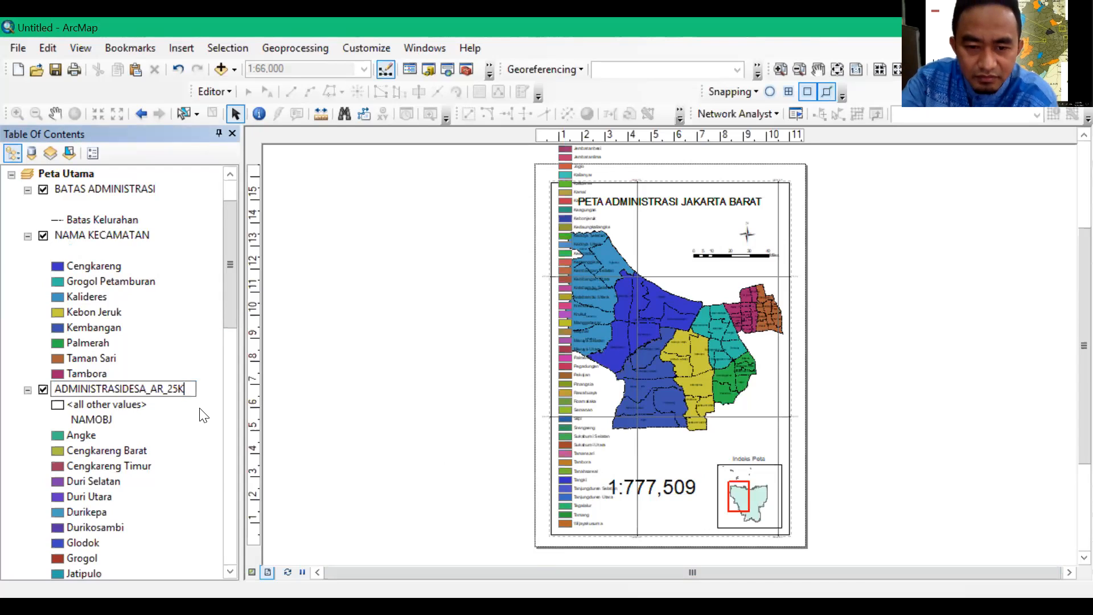
key("BackSpace")
key("BackSpace")
key("BackSpace")
key("BackSpace")
key("BackSpace")
key("BackSpace")
key("BackSpace")
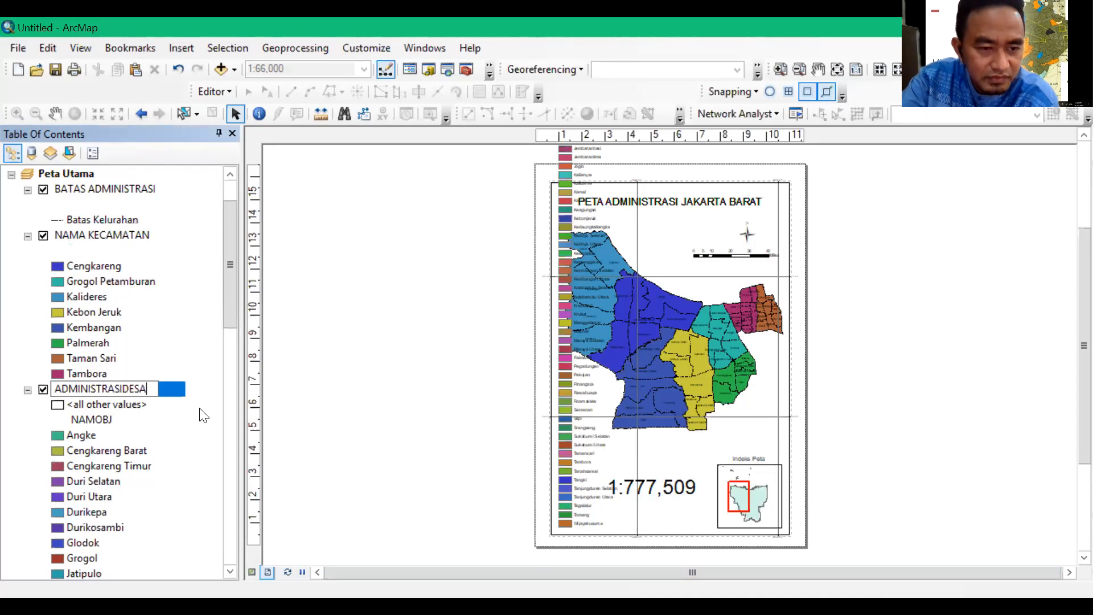
key("BackSpace")
key("BackSpace")
key("BackSpace")
key("BackSpace")
key("BackSpace")
key("BackSpace")
key("BackSpace")
key("BackSpace")
key("BackSpace")
key("BackSpace")
key("BackSpace")
key("BackSpace")
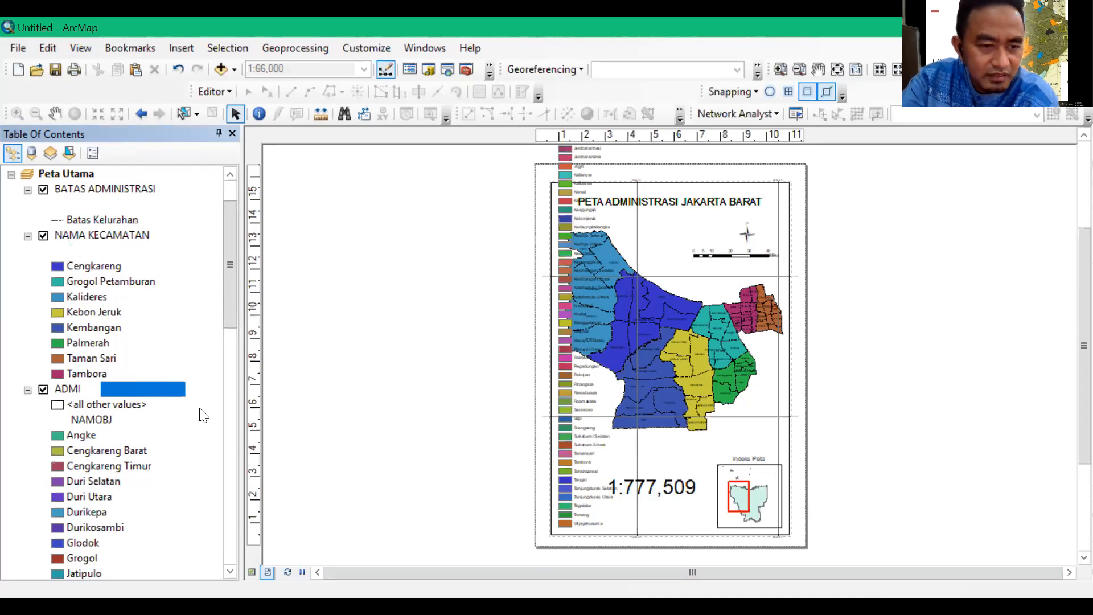
key("BackSpace")
key("BackSpace")
key("BackSpace")
key("BackSpace")
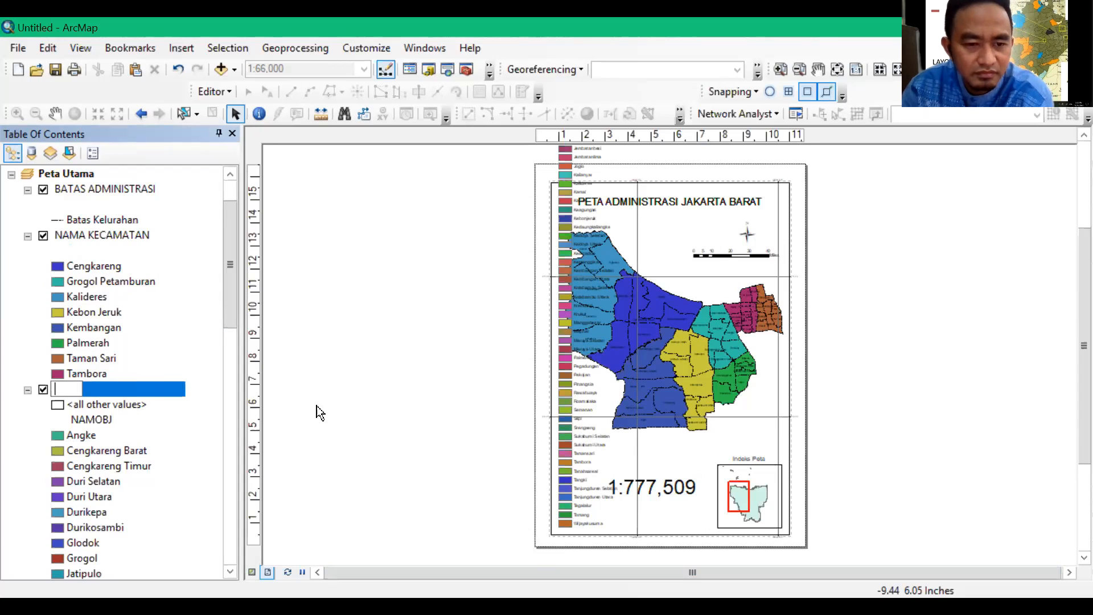
key("Return")
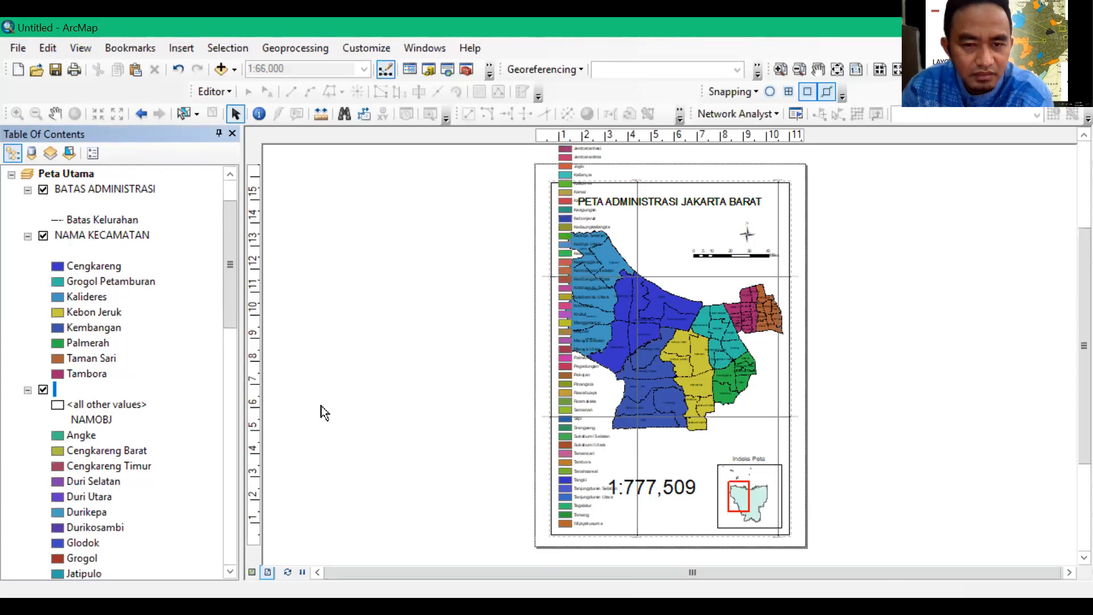
left_click(44, 389)
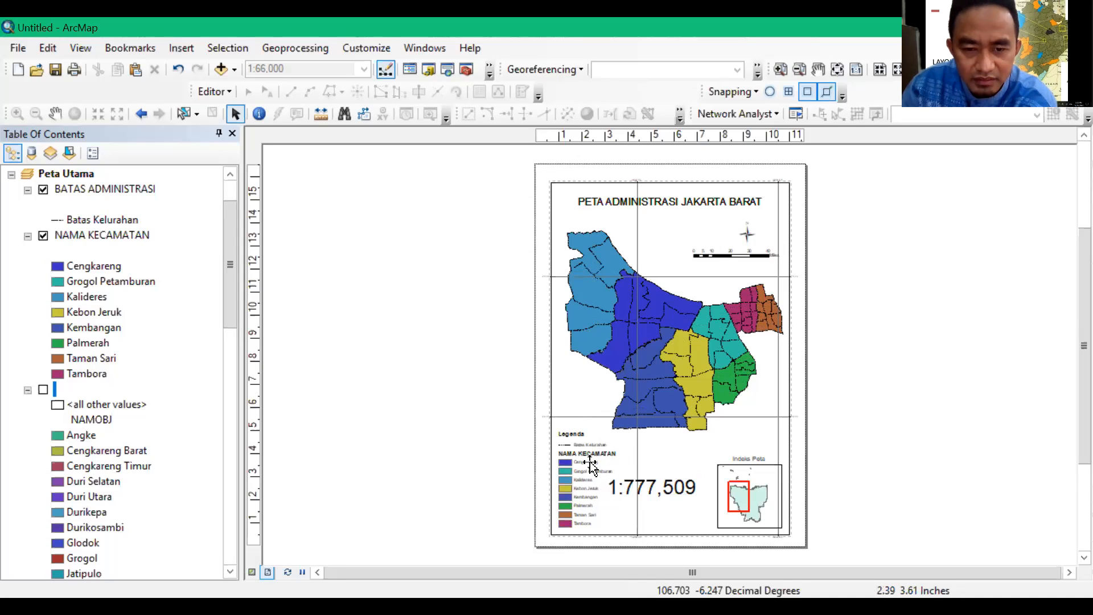
Shift the legend slightly upward and place a reduced scale text just beneath the scale bar
left_click(598, 438)
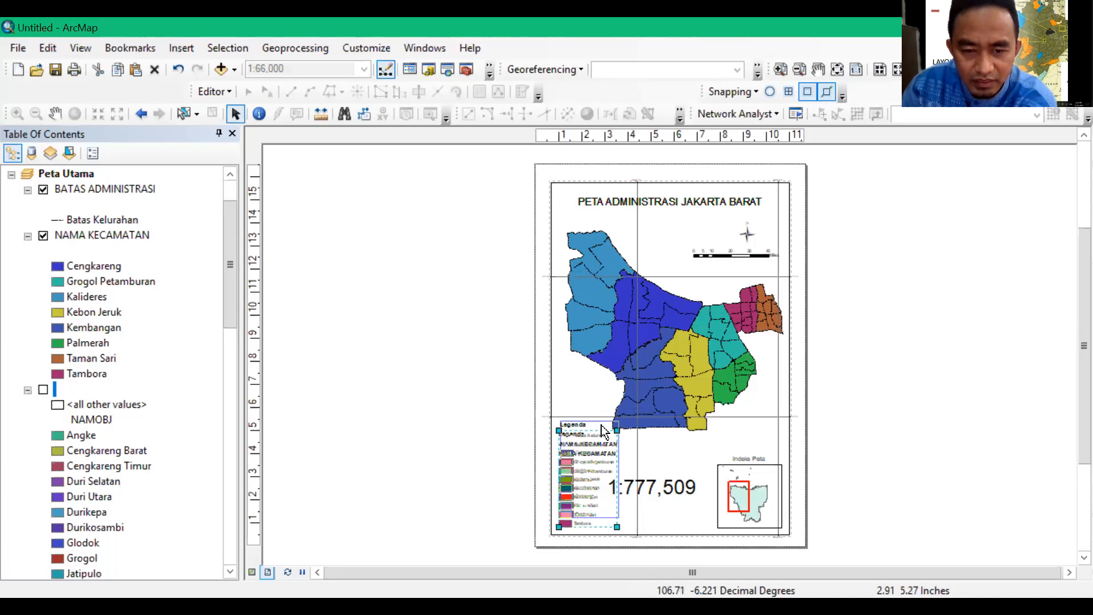
left_click(651, 489)
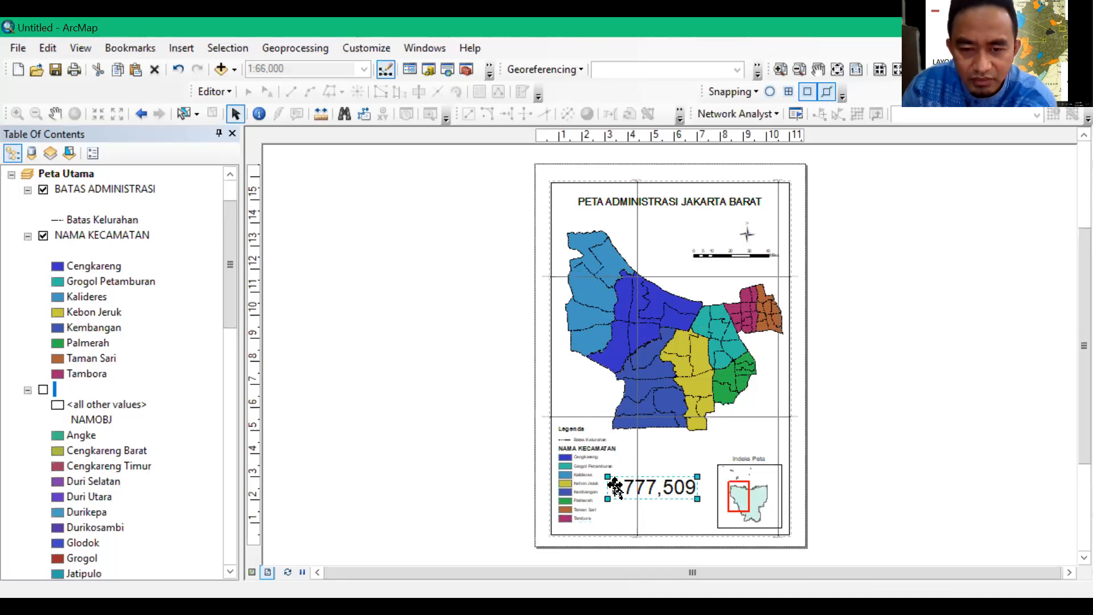
left_click_drag(662, 487, 741, 268)
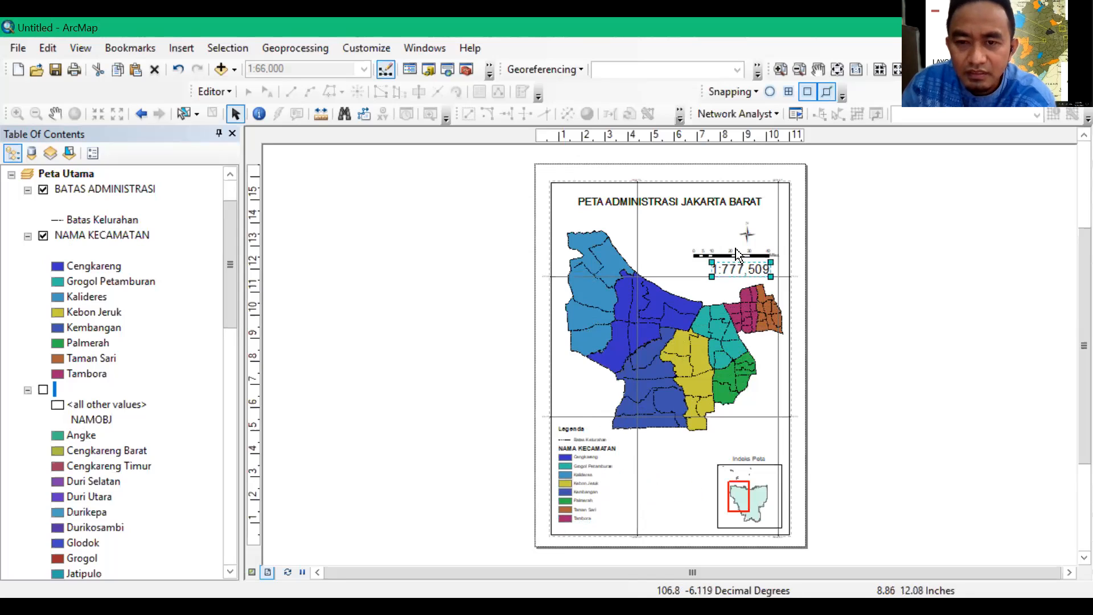
Arrange the north arrow, scale bar and a further reduced scale text as a centred stack beneath the map title
left_click(747, 234)
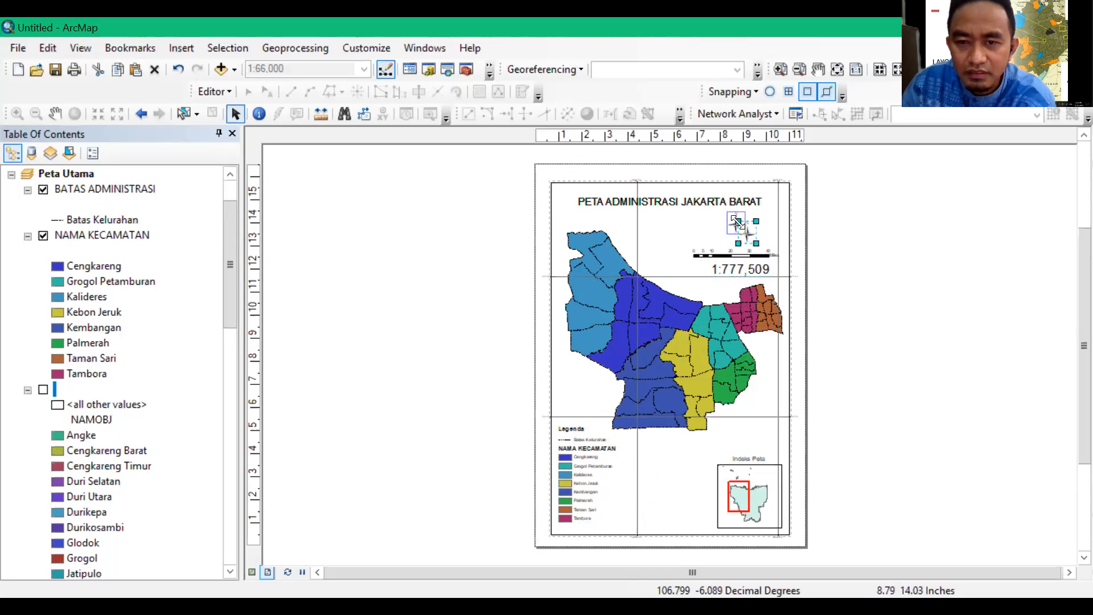
left_click(738, 256)
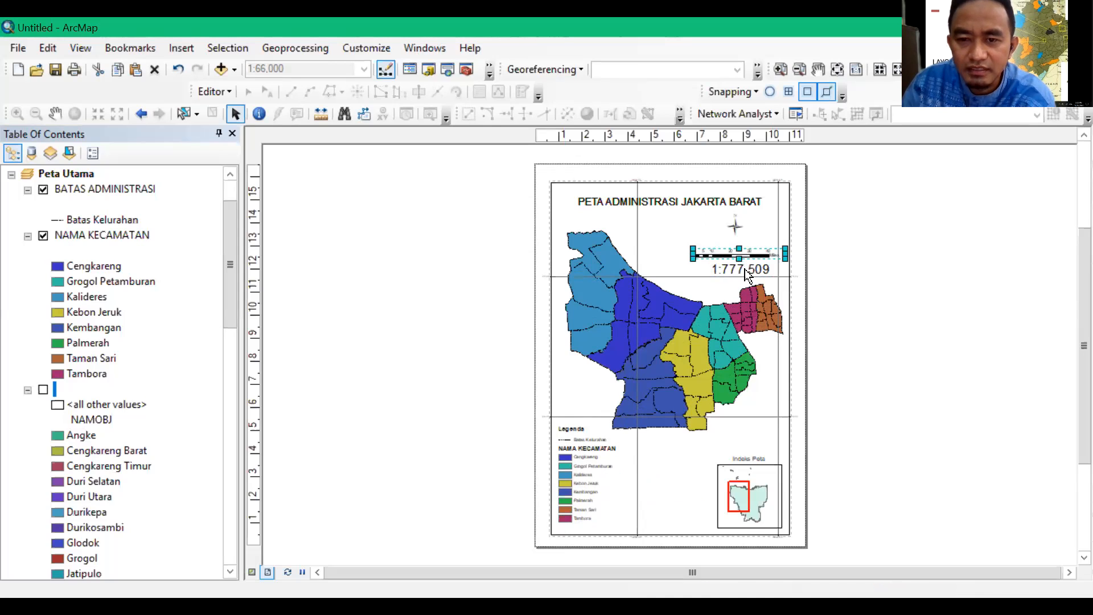
left_click(741, 265)
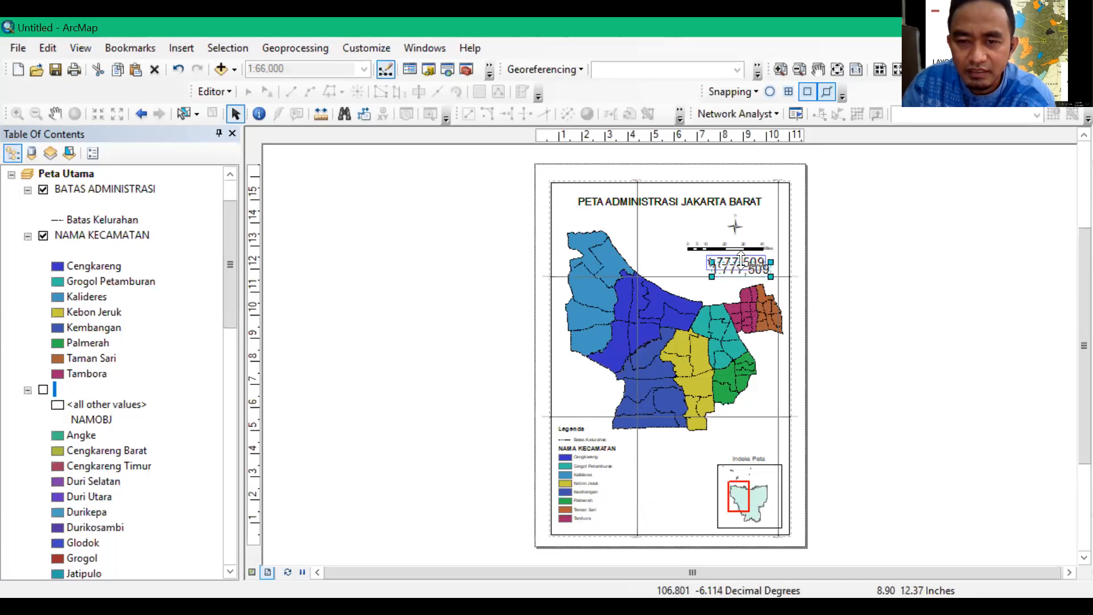
left_click_drag(740, 260, 713, 265)
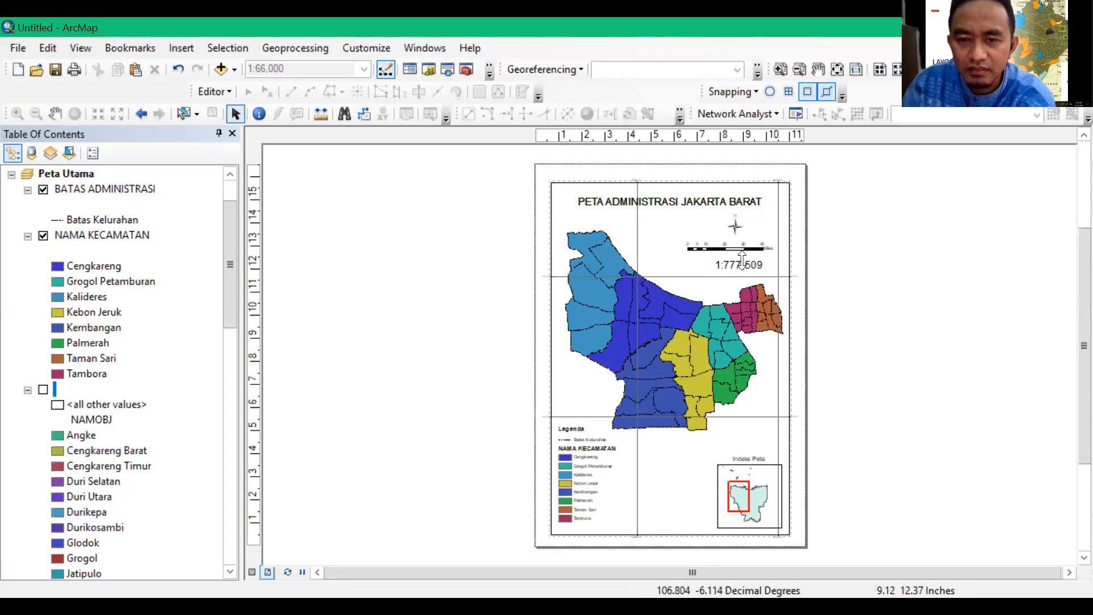
key("ctrl+z")
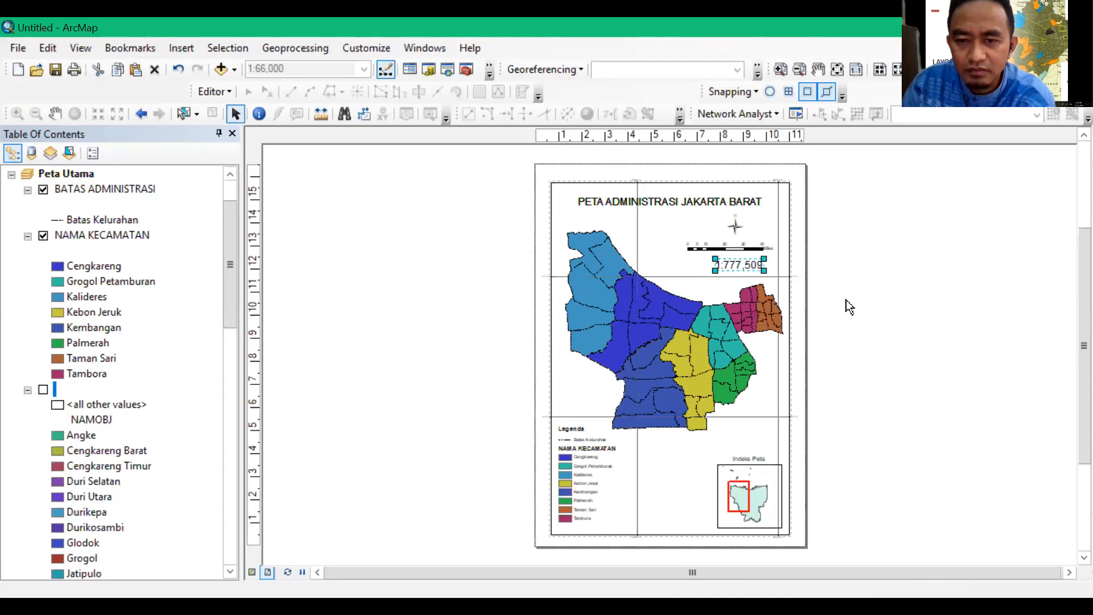
left_click(744, 268)
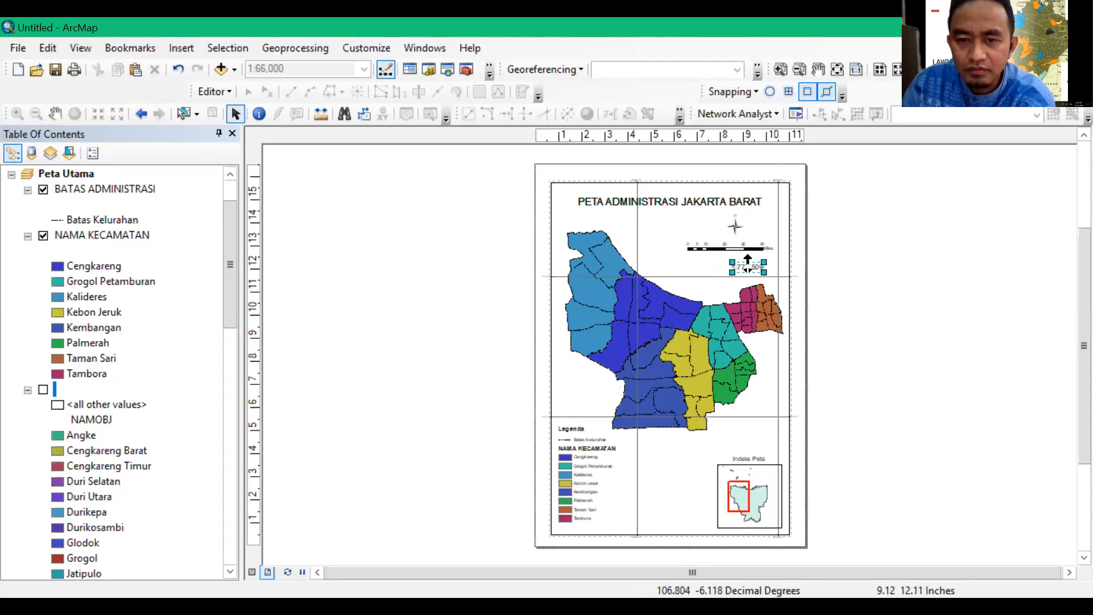
left_click_drag(756, 268, 740, 263)
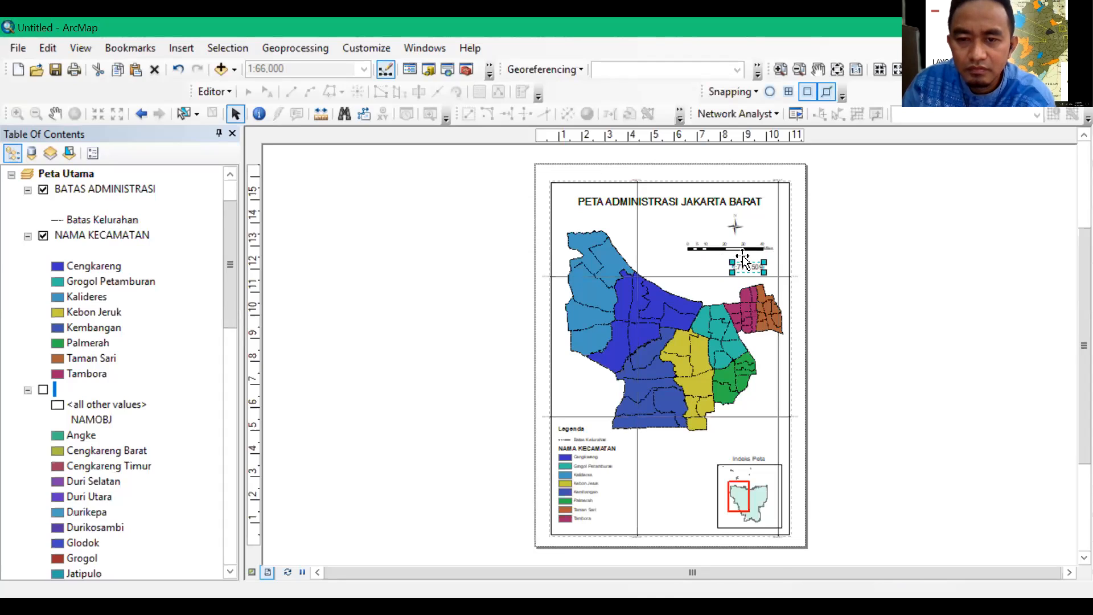
left_click(730, 224)
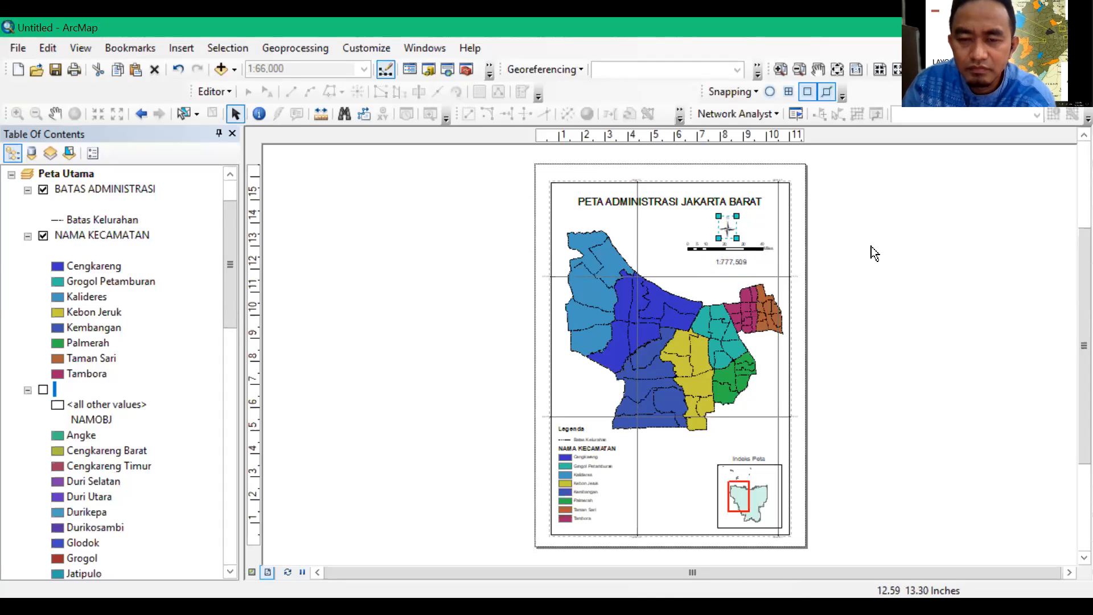
left_click(939, 344)
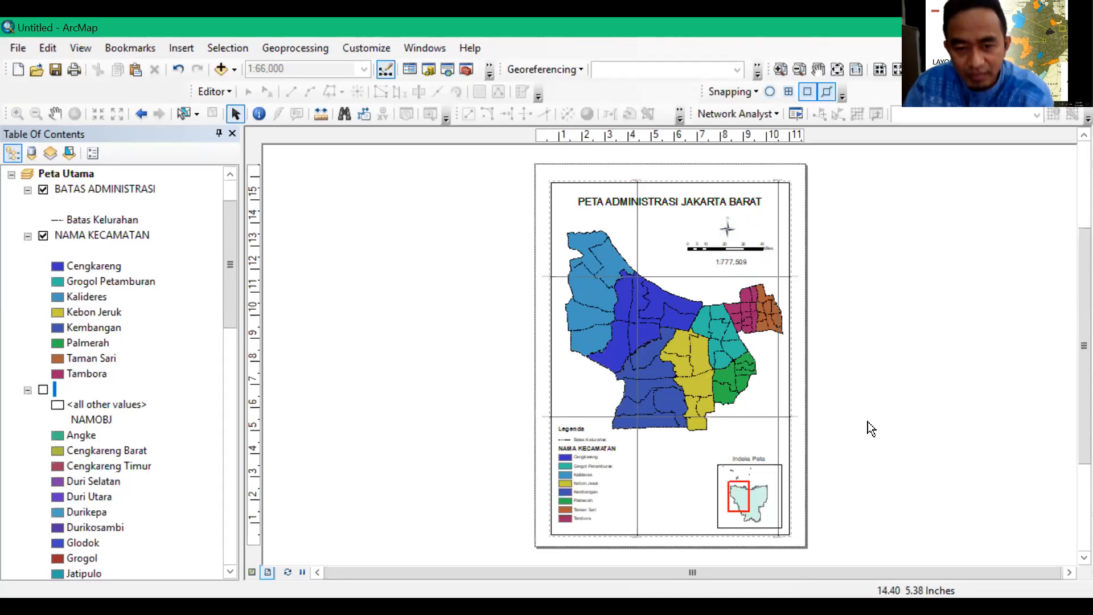
Move the Jakarta index inset inward from the layout border and place its "Indeks Peta" title above it
left_click(769, 469)
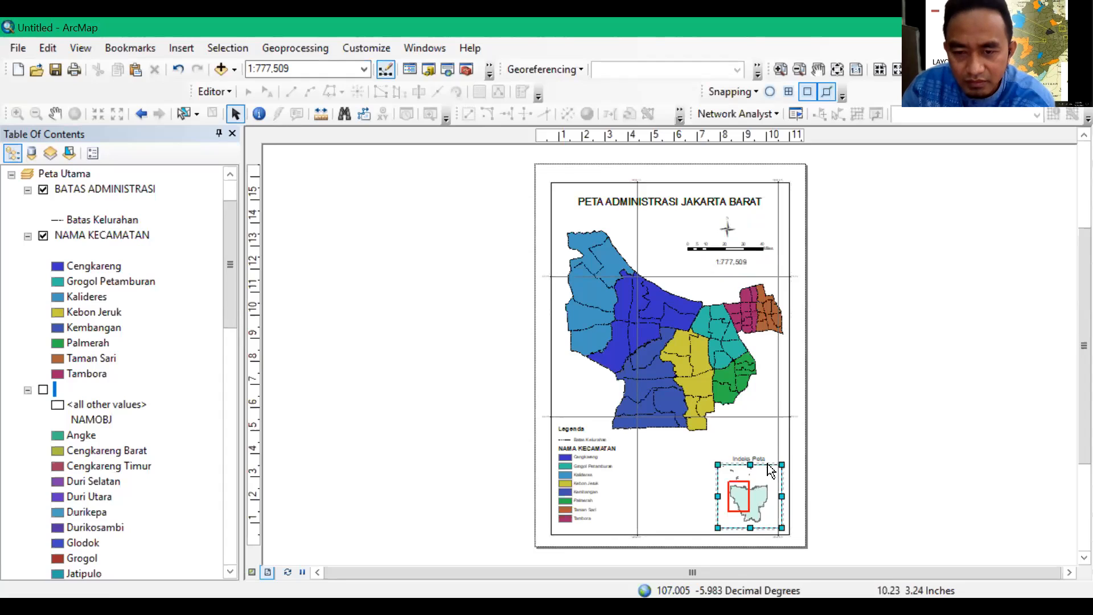
left_click_drag(755, 465, 743, 463)
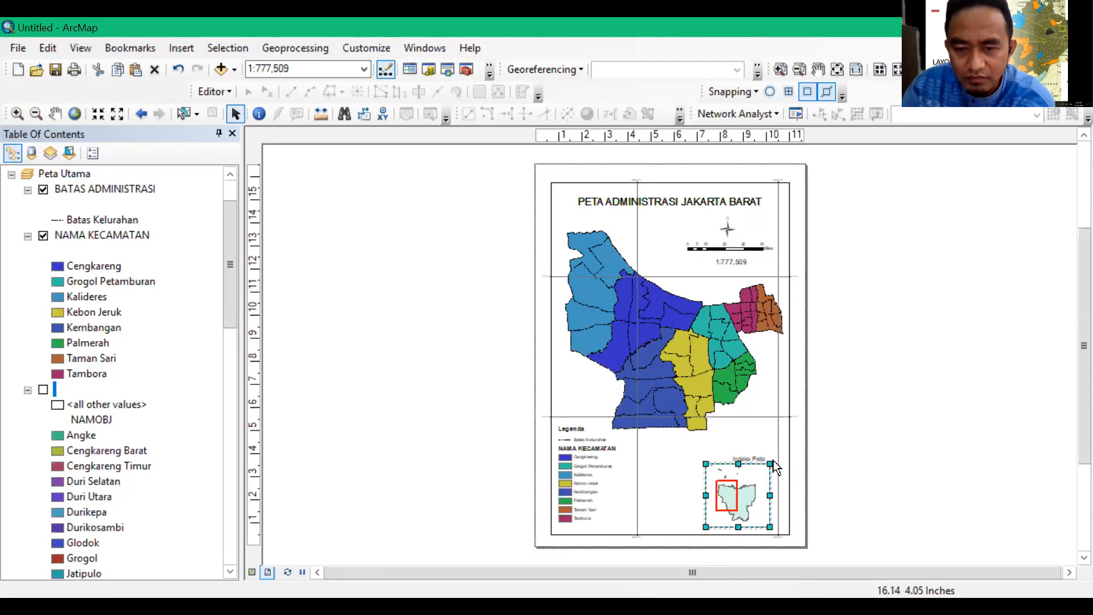
left_click(752, 460)
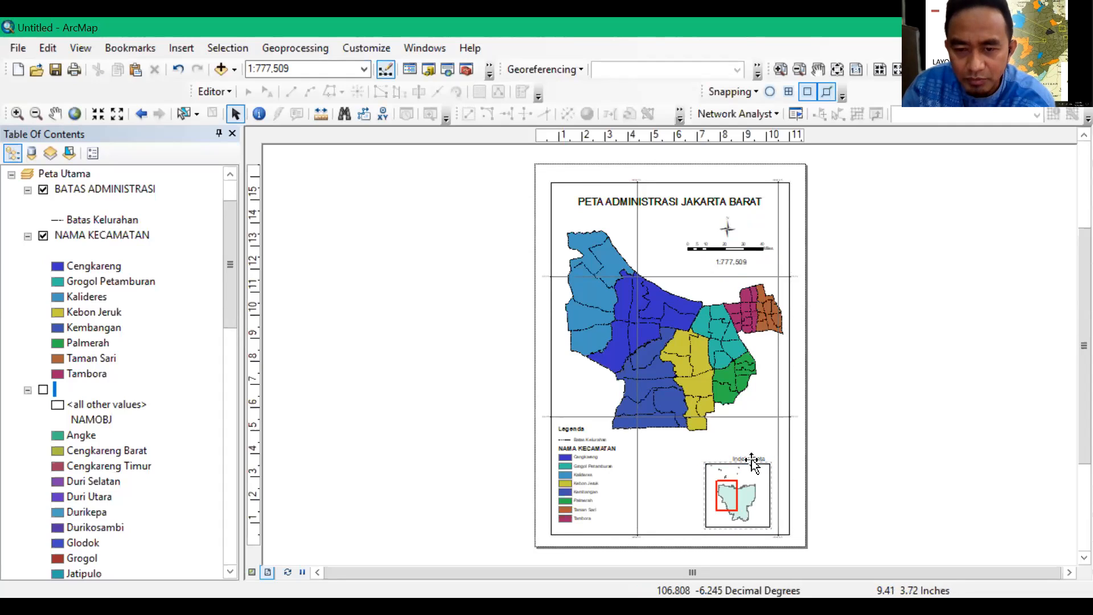
left_click(748, 457)
left_click_drag(746, 451, 740, 447)
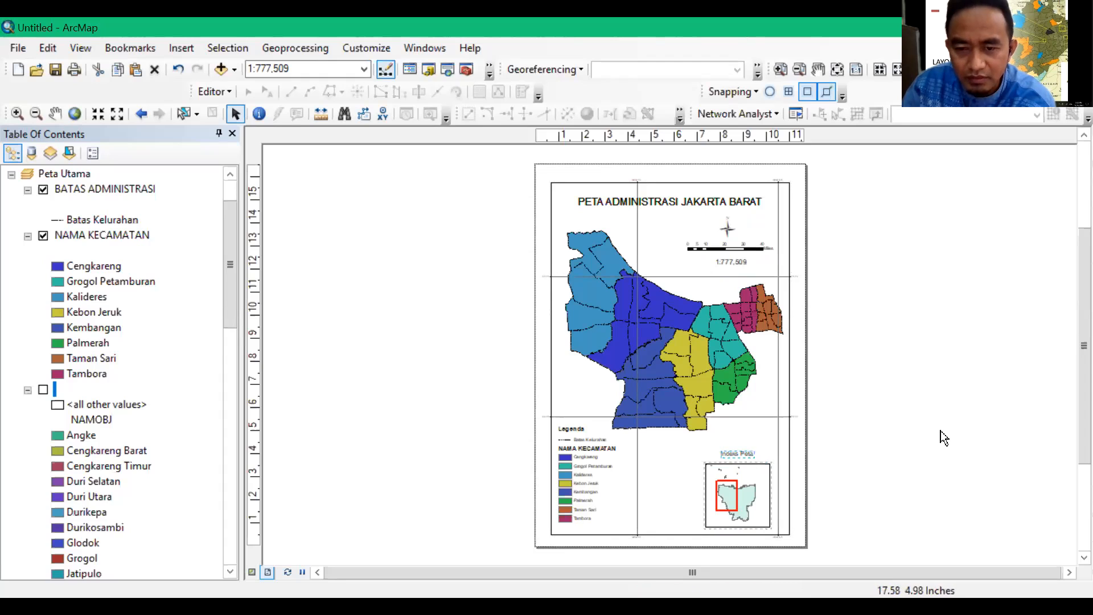
left_click(747, 469)
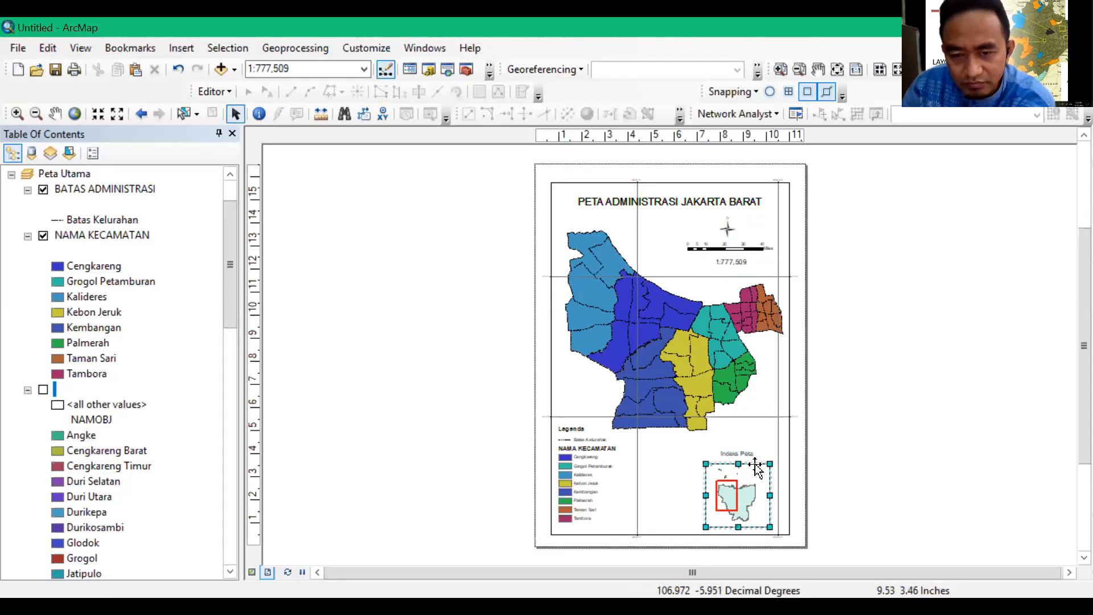
left_click_drag(748, 468, 746, 467)
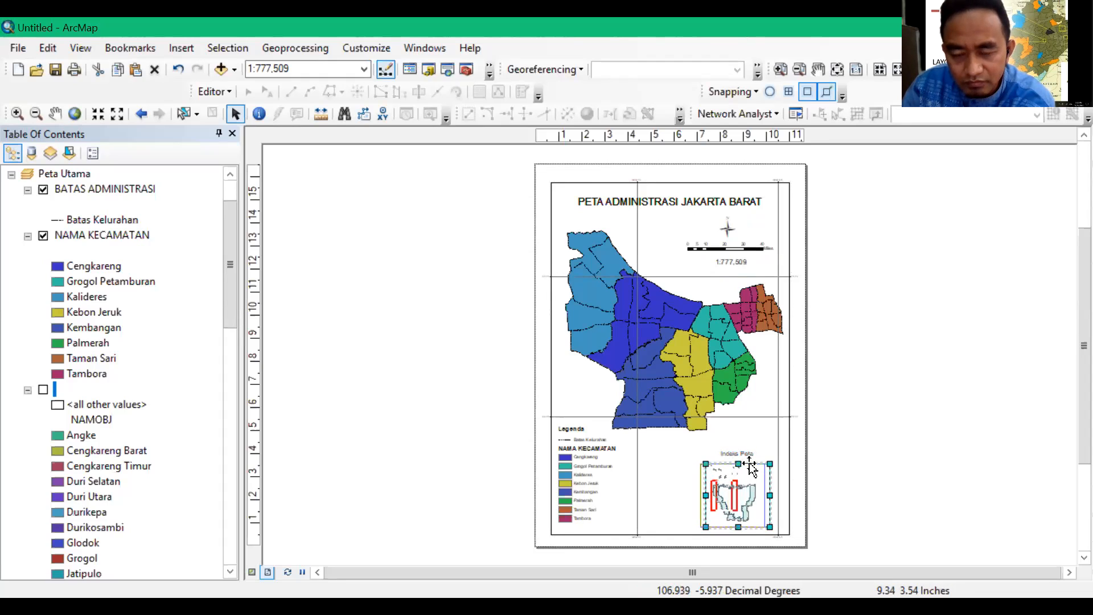
left_click(917, 423)
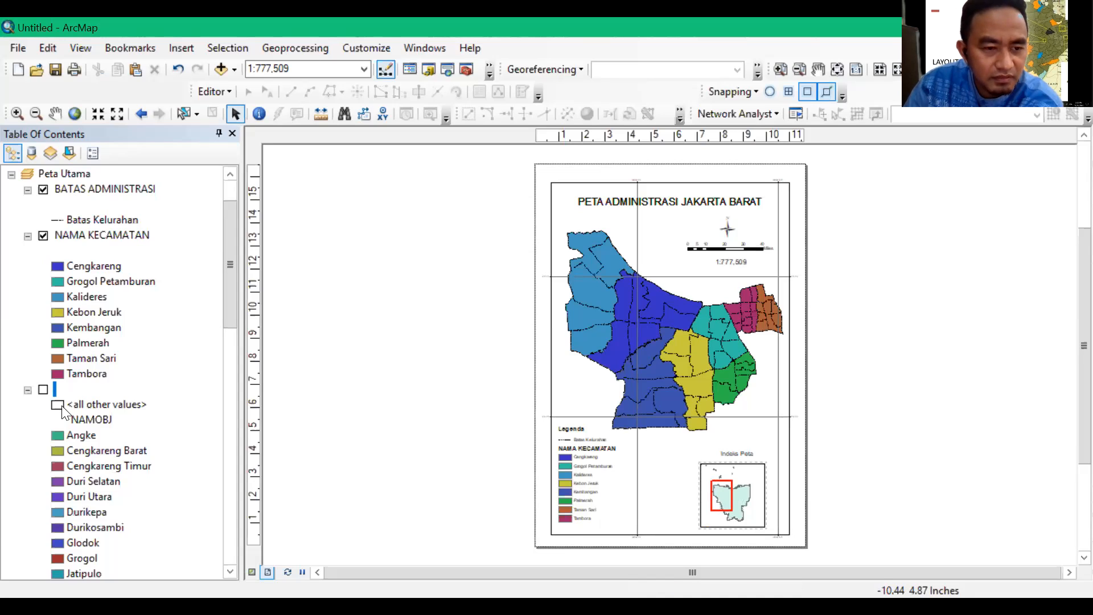
Turn the blank-named village layer back on and symbolize all its features with the single Hollow symbol
left_click(42, 391)
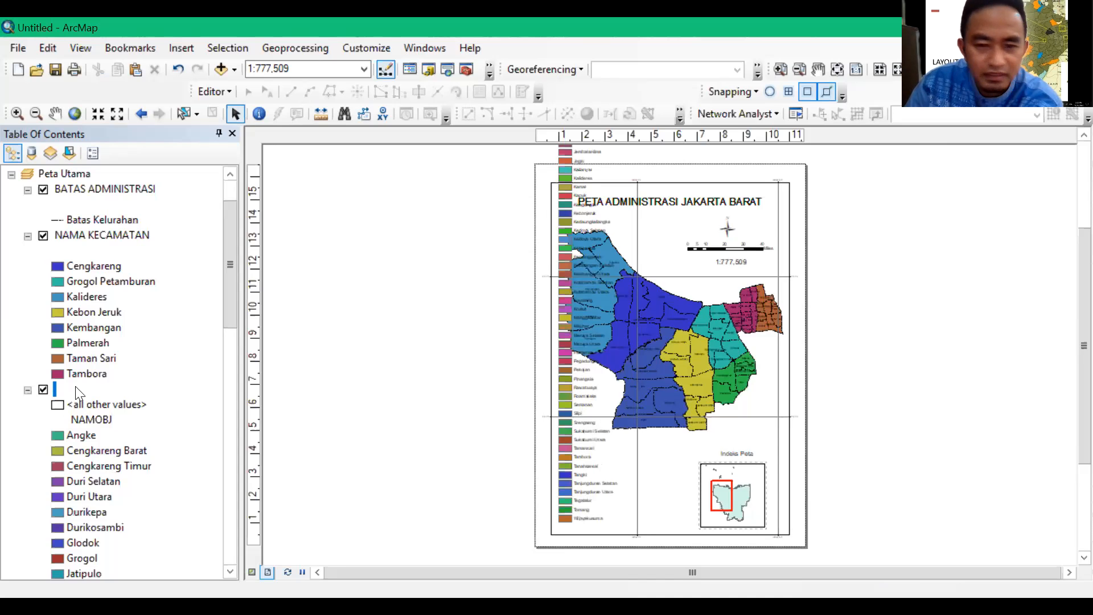
right_click(75, 387)
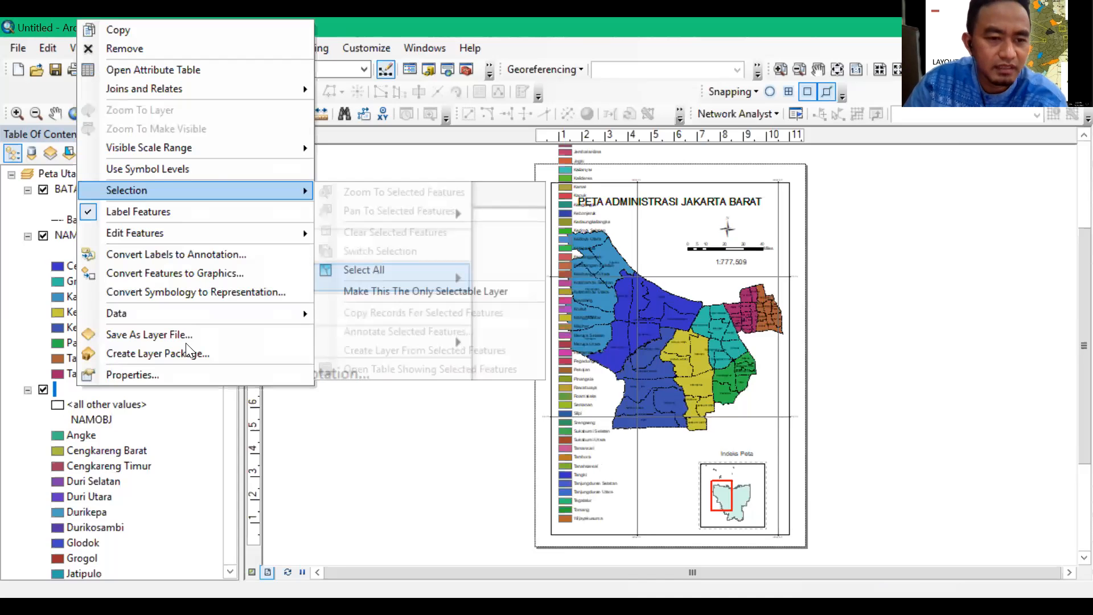
left_click(168, 374)
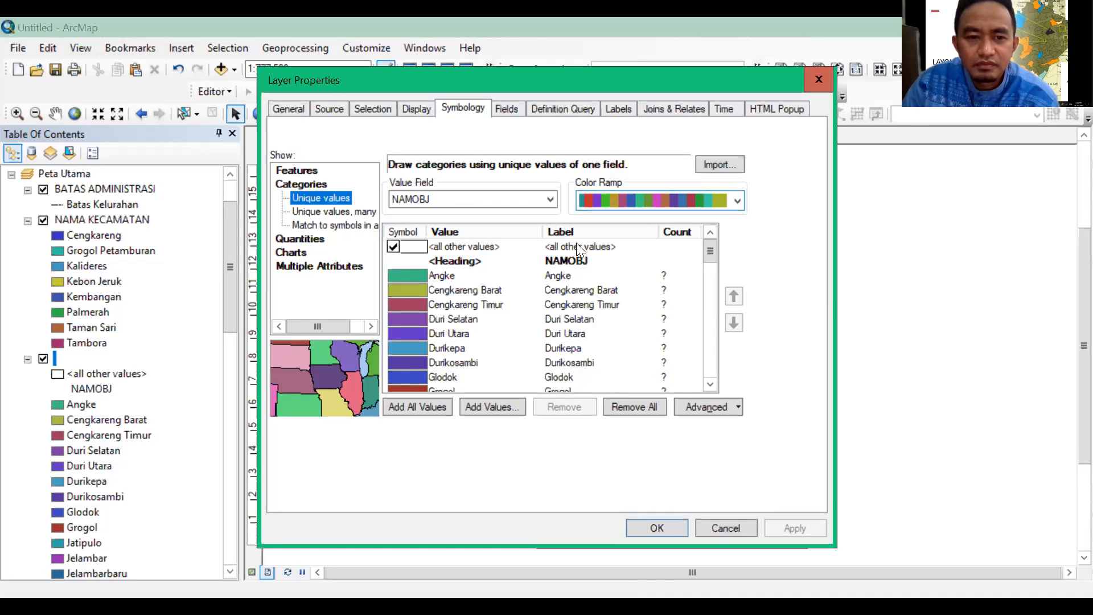
left_click(623, 109)
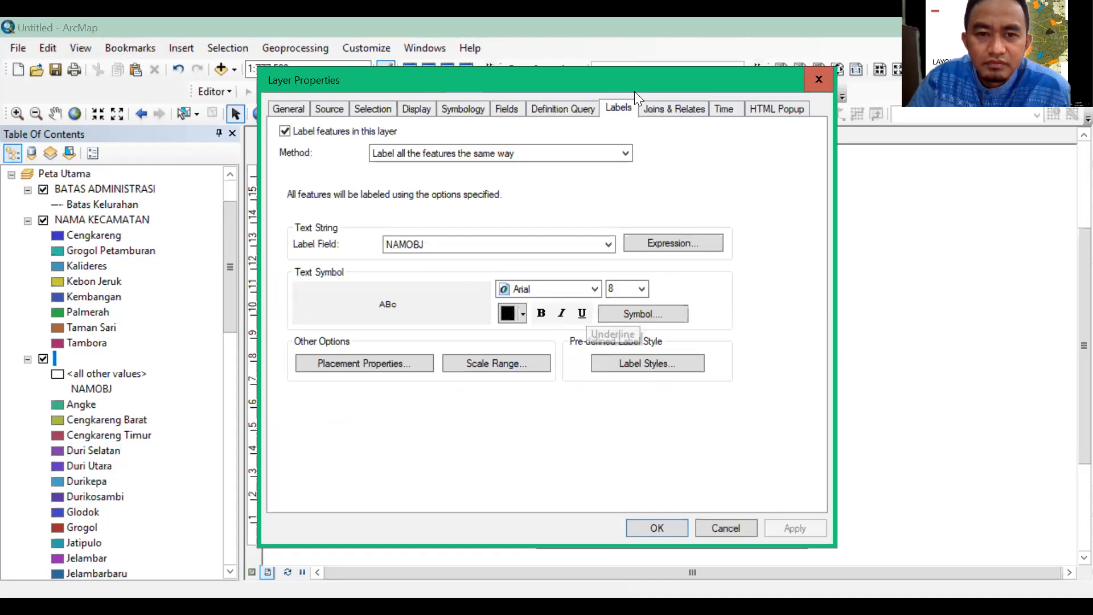
left_click(462, 109)
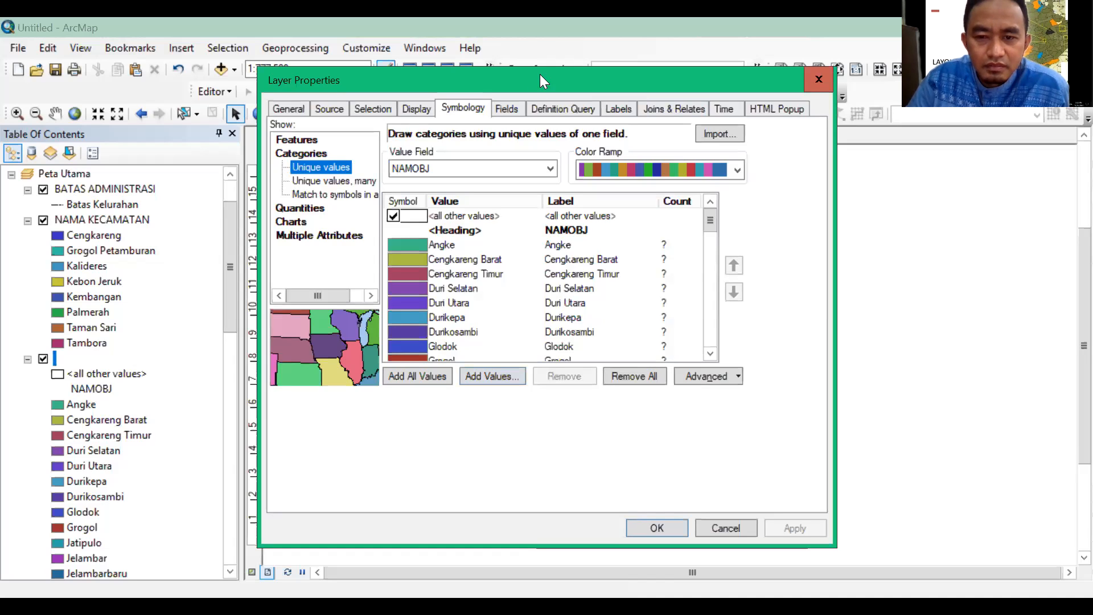
left_click_drag(540, 75, 521, 43)
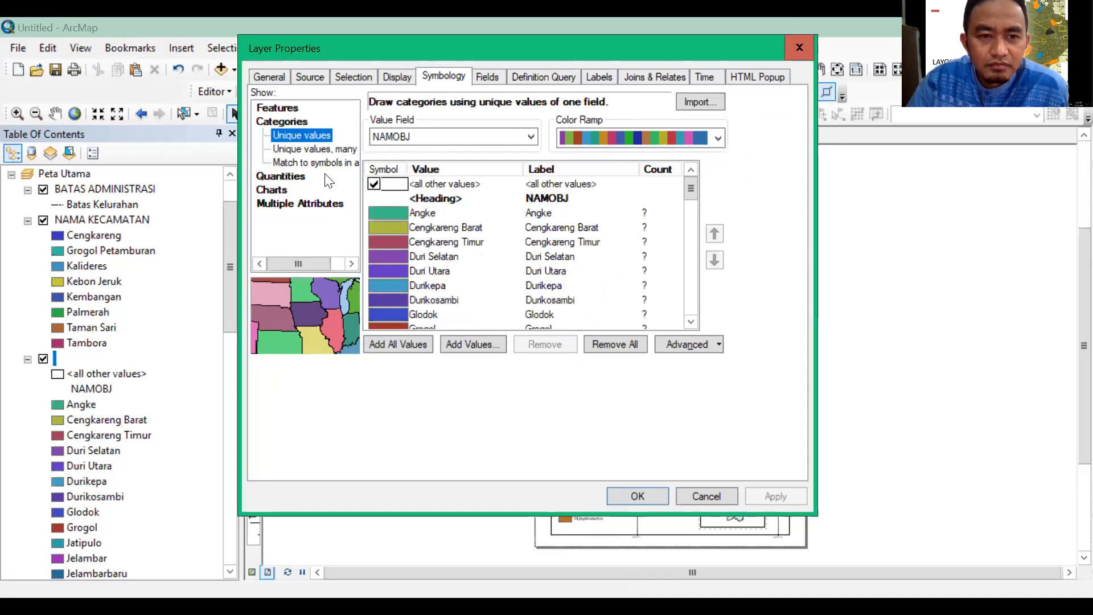
left_click(290, 107)
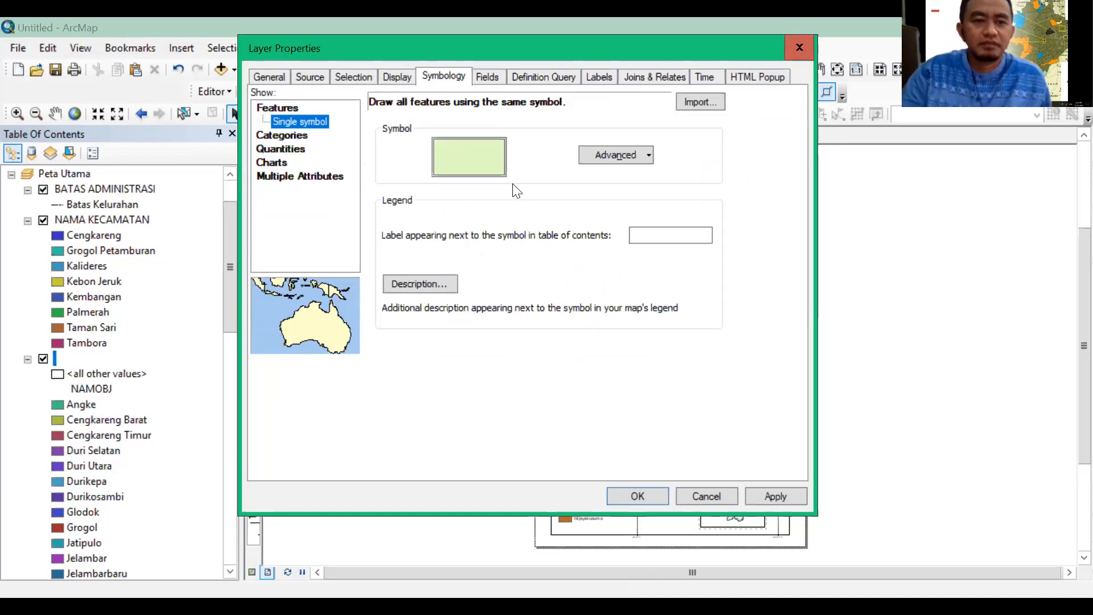
left_click(475, 164)
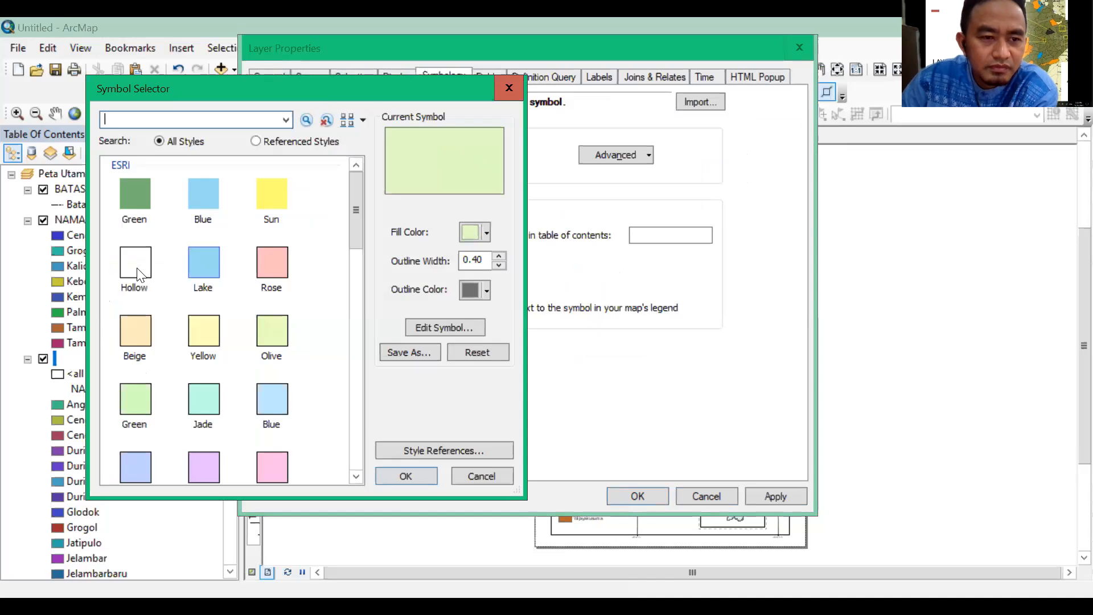
left_click(140, 274)
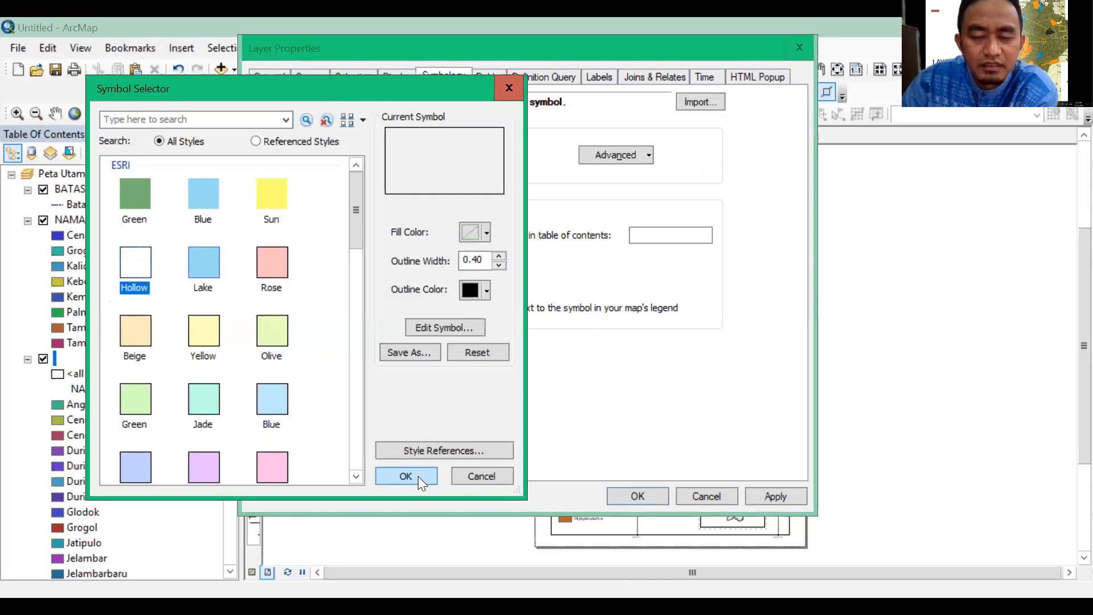
key("Return")
left_click(645, 496)
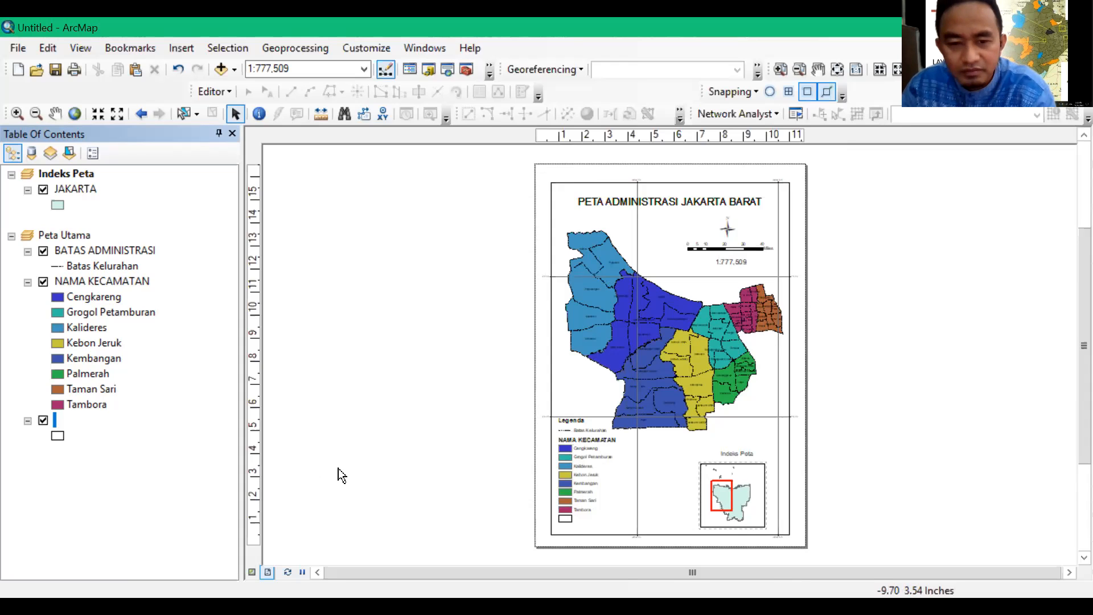
Set the outline colour of the blank-named layer's hollow symbol to No Color
left_click(68, 437)
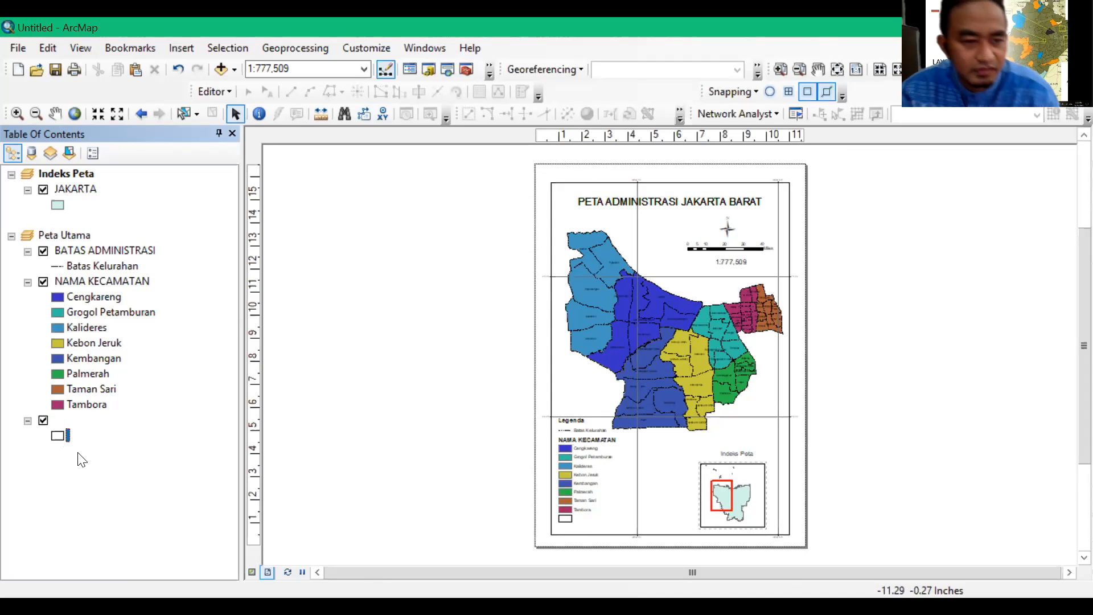
left_click(57, 436)
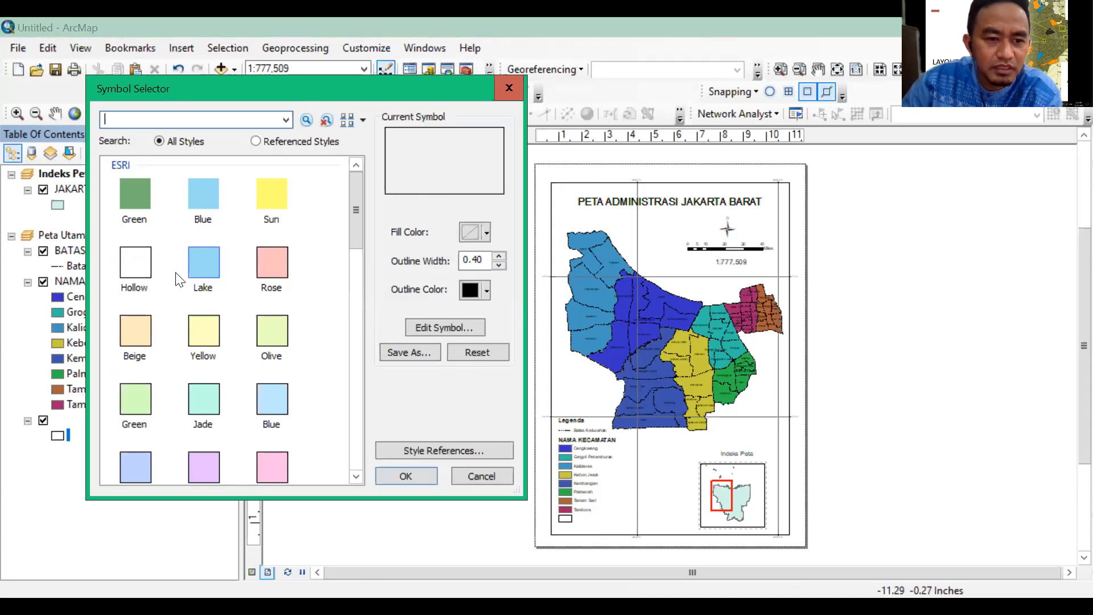
left_click(489, 288)
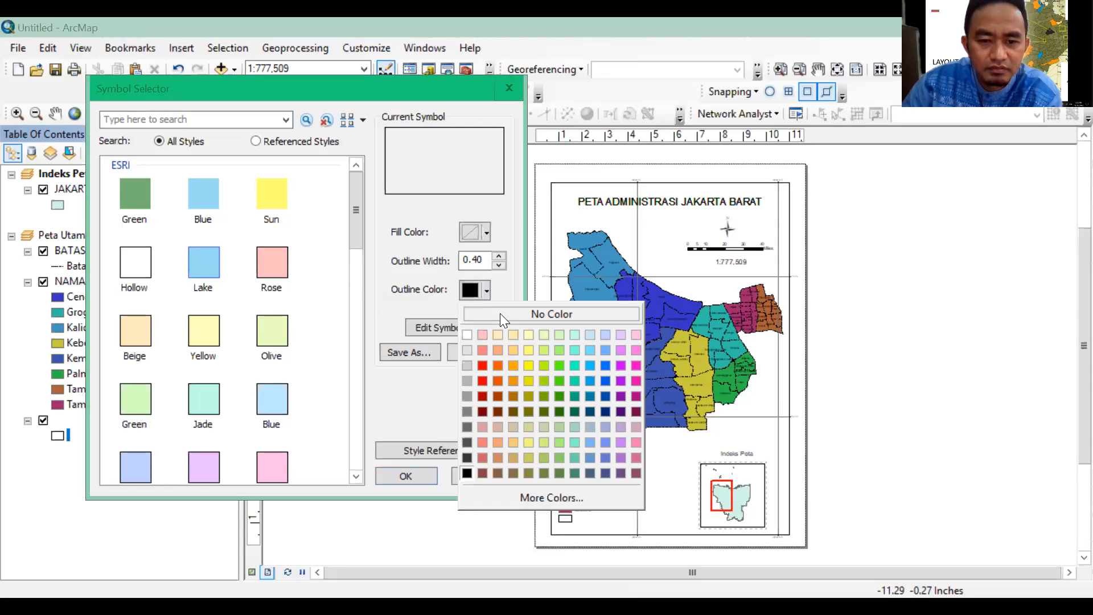
left_click(419, 474)
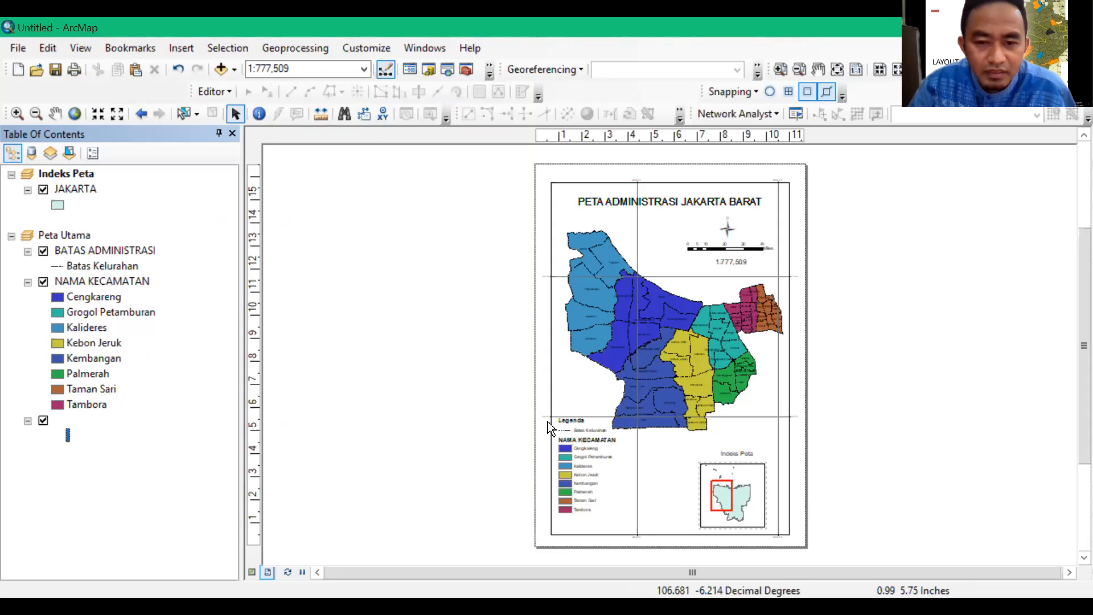
Try showing the <all other values> class of the BATAS ADMINISTRASI layer, and hide it again
left_click(115, 251)
right_click(114, 248)
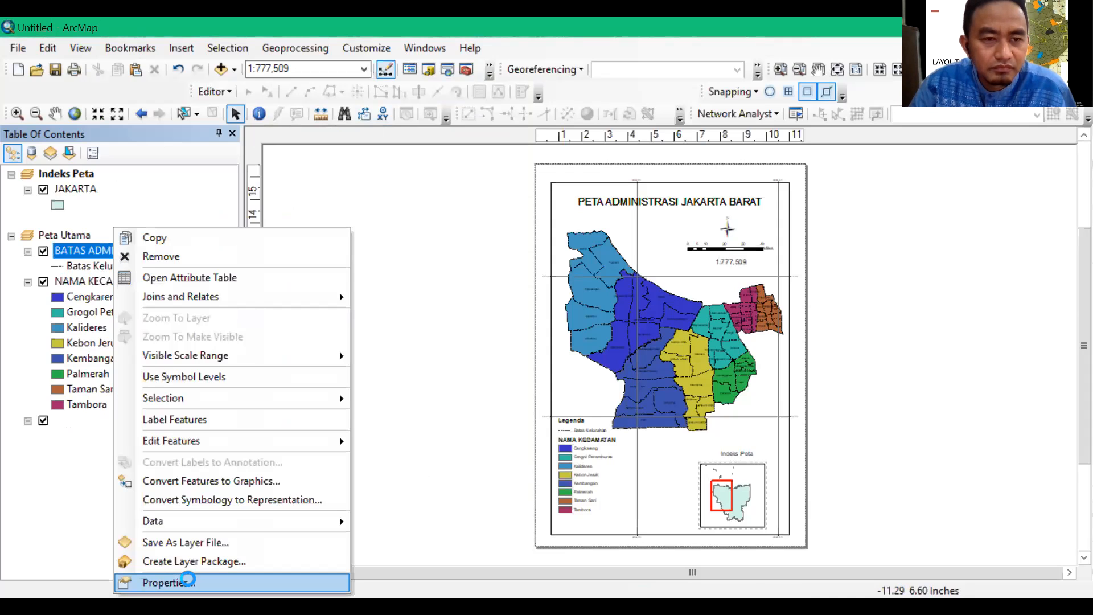
left_click(198, 502)
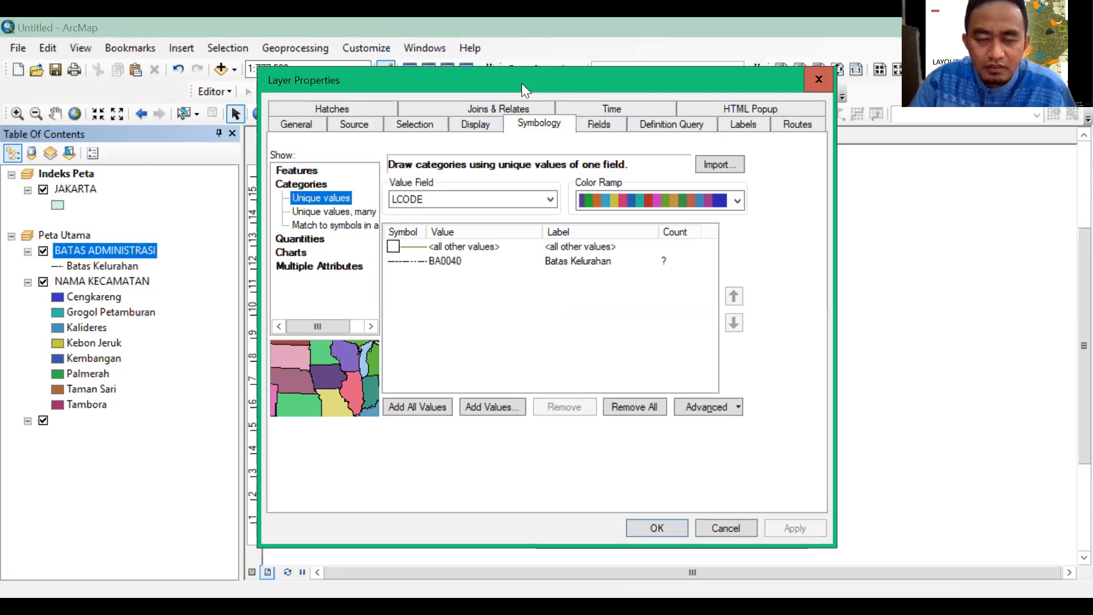
left_click_drag(522, 83, 227, 34)
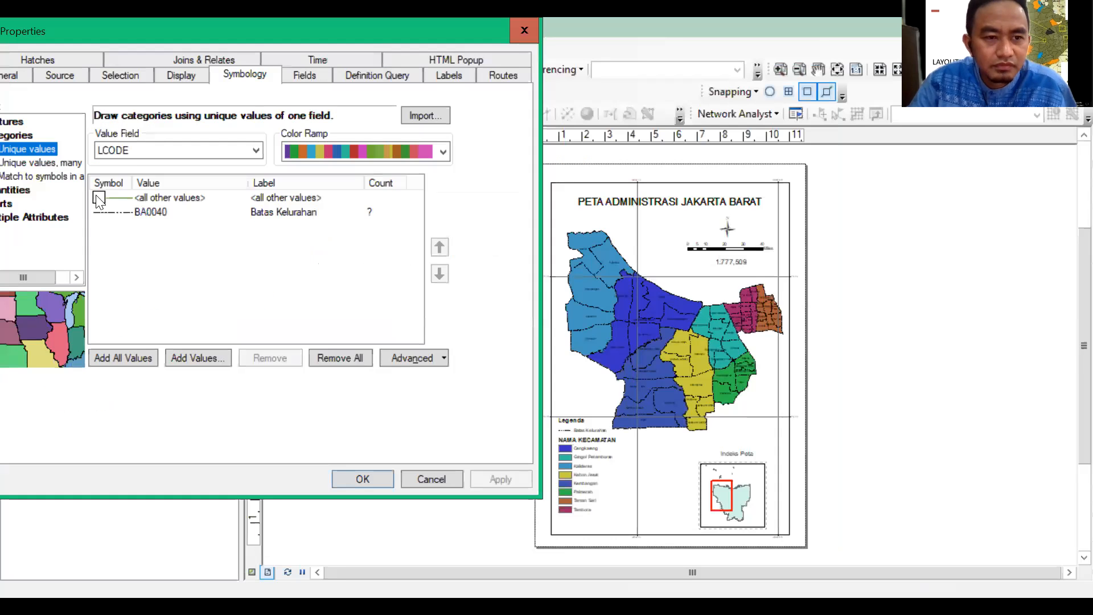
left_click(99, 197)
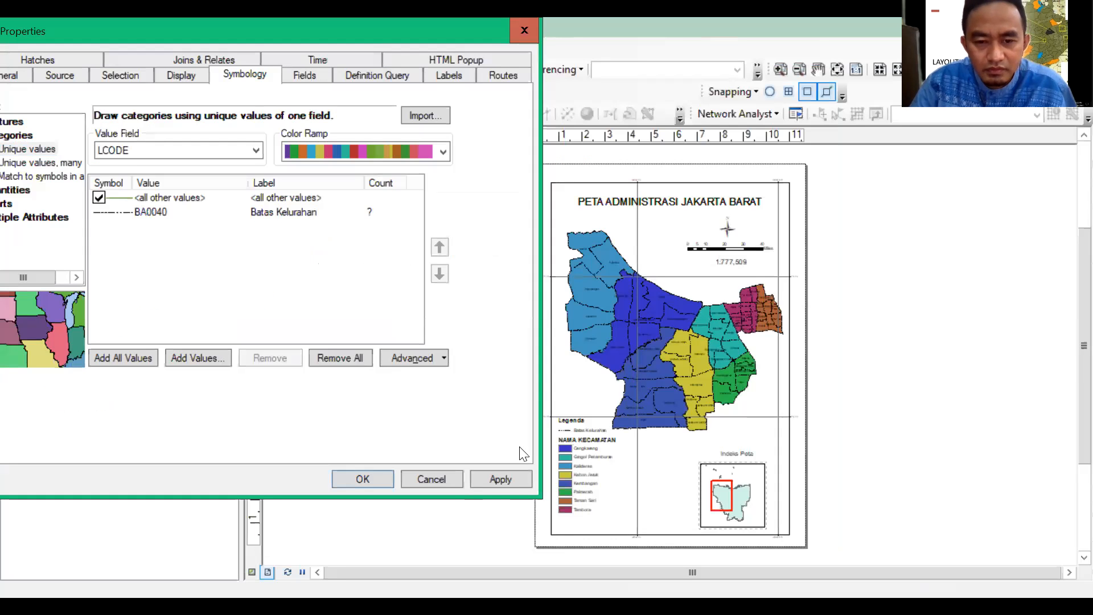
left_click(495, 481)
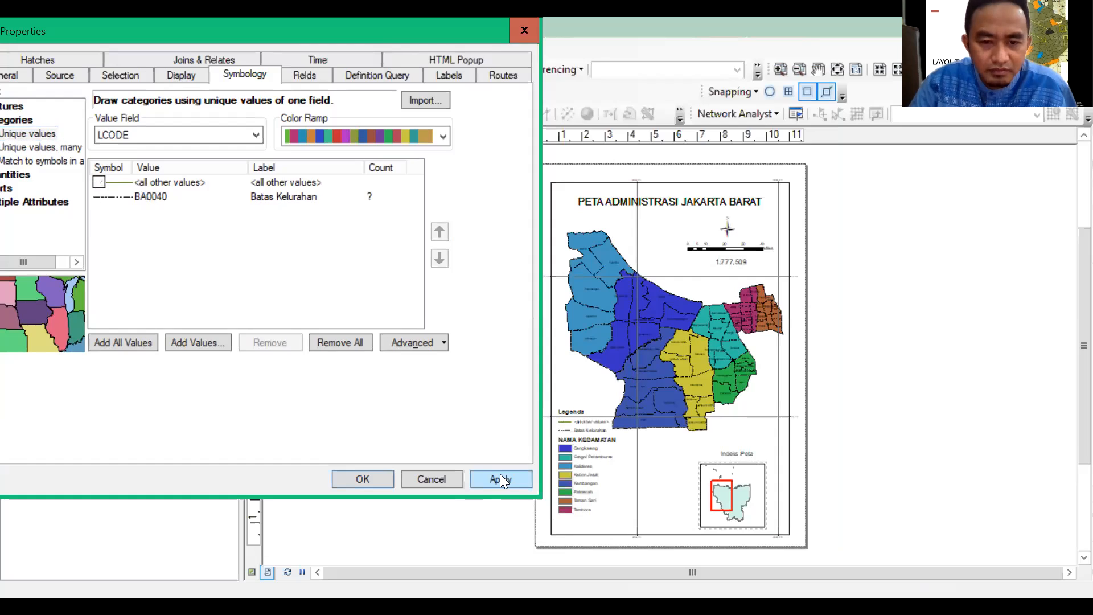
left_click(500, 477)
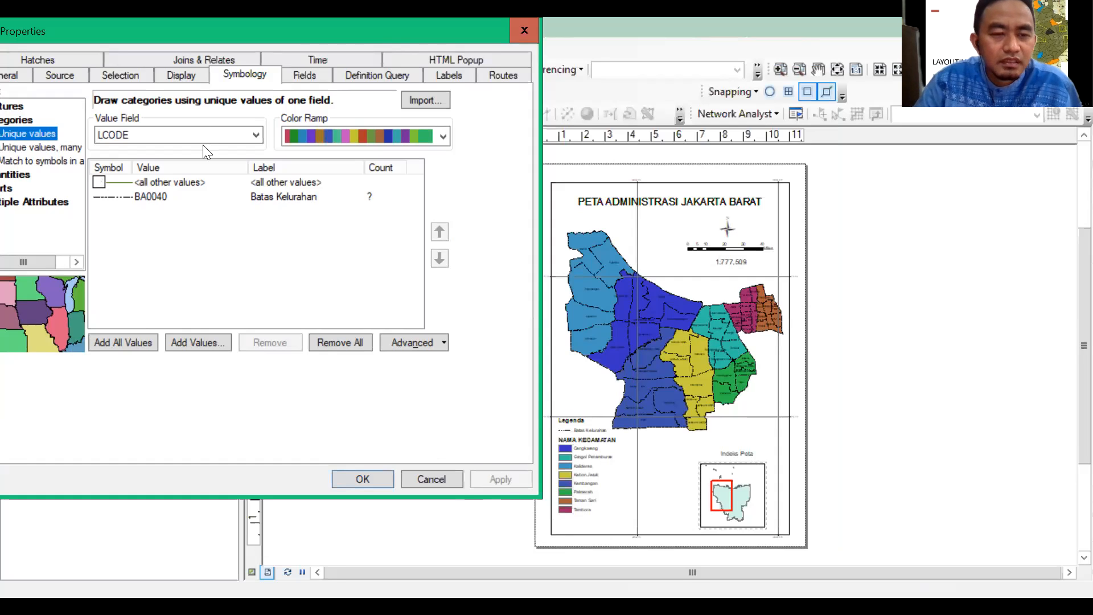
left_click(20, 108)
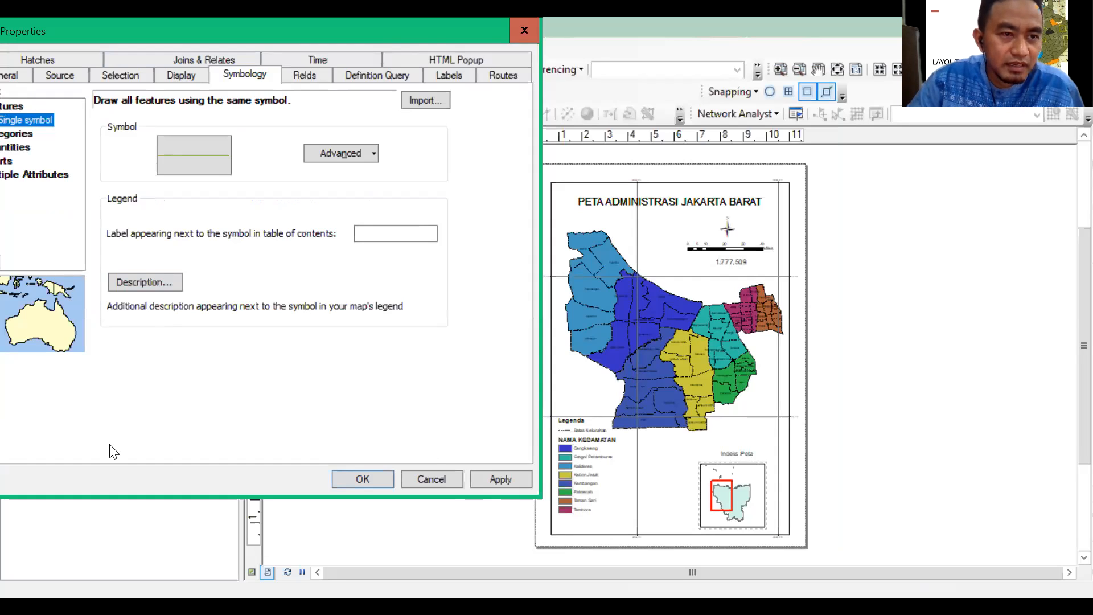
left_click(251, 43)
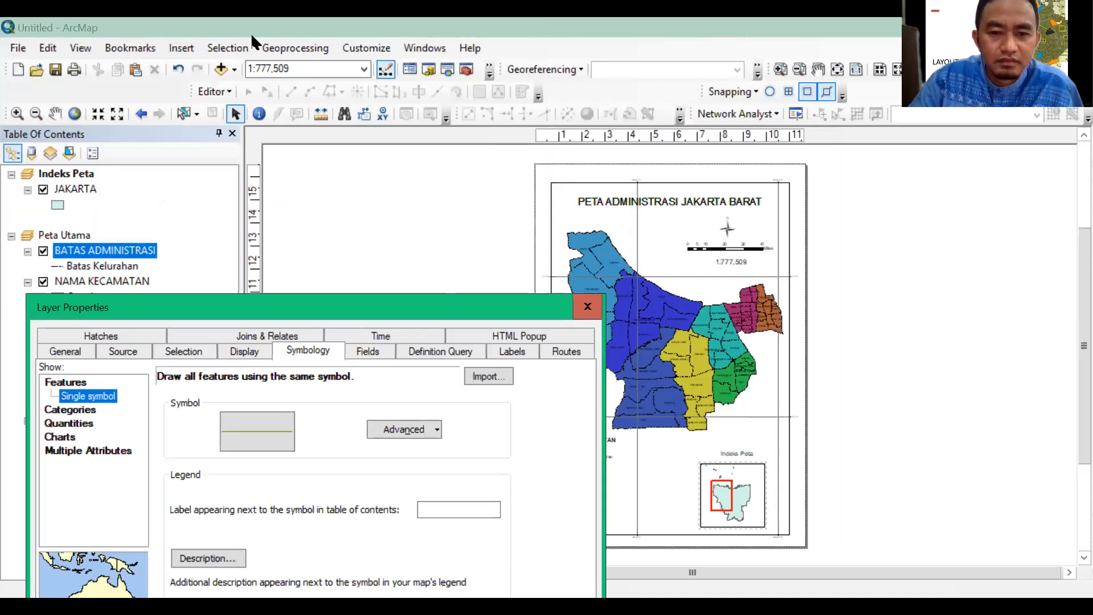
left_click(587, 306)
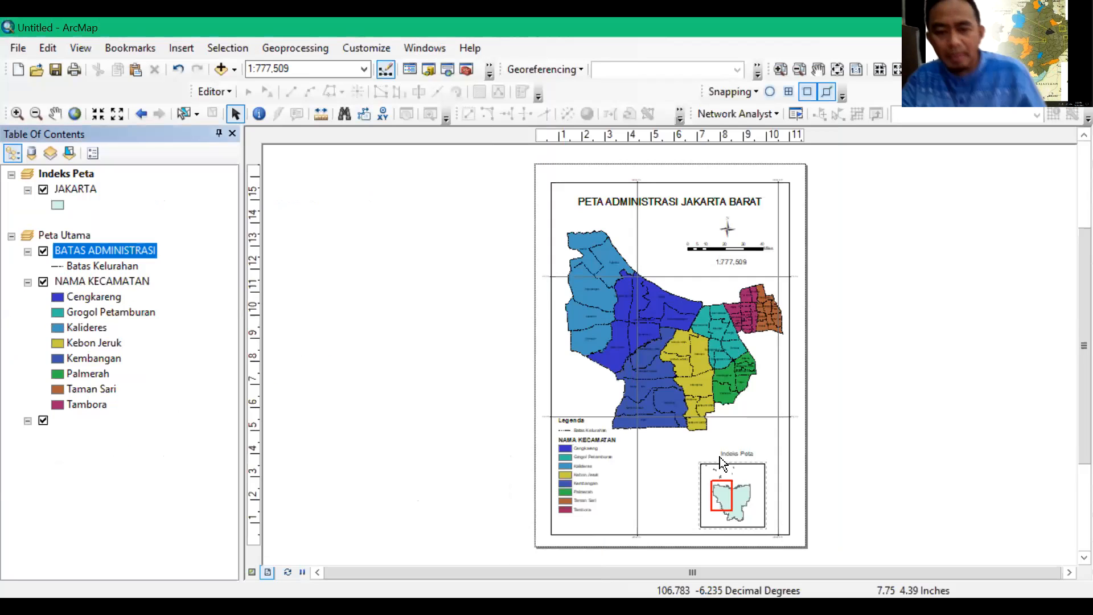
Move the legend down below the main map so it sits just inside the lower corner of the layout border
left_click(591, 478)
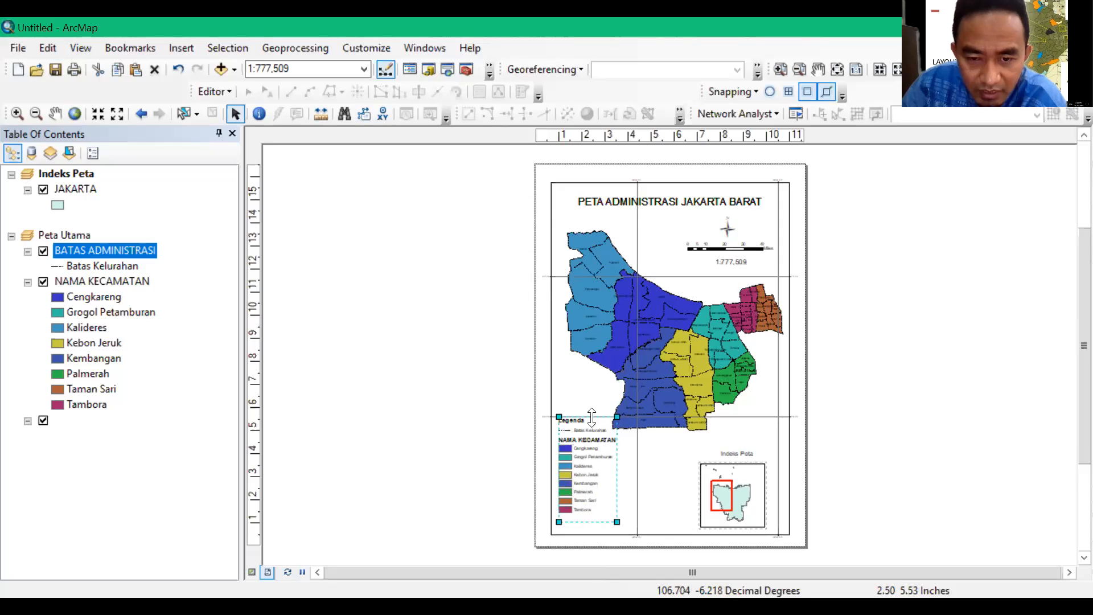
left_click_drag(594, 422, 592, 435)
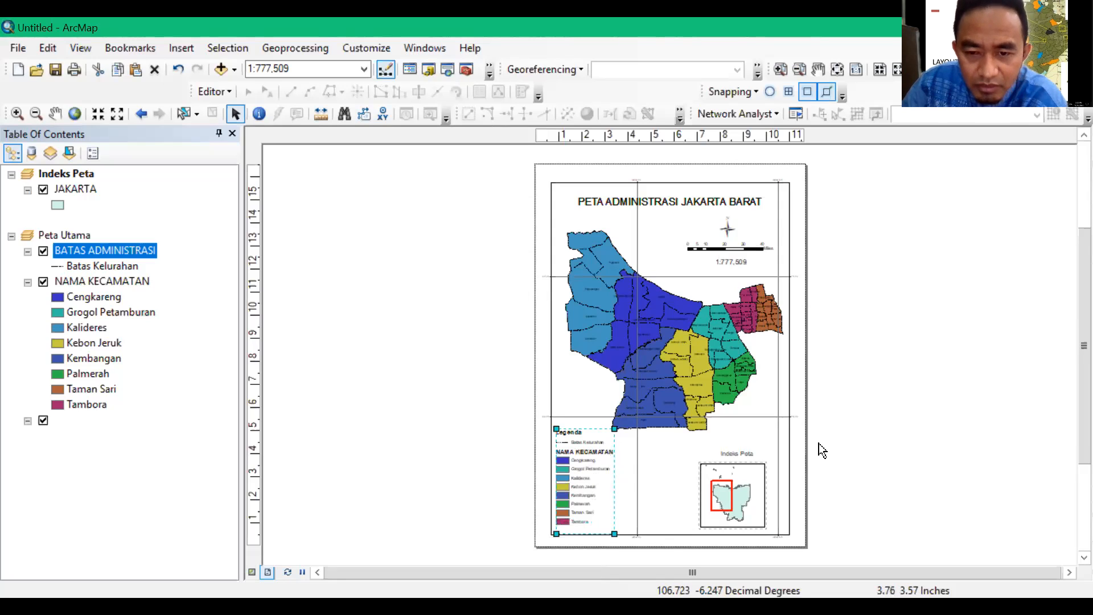
left_click(901, 417)
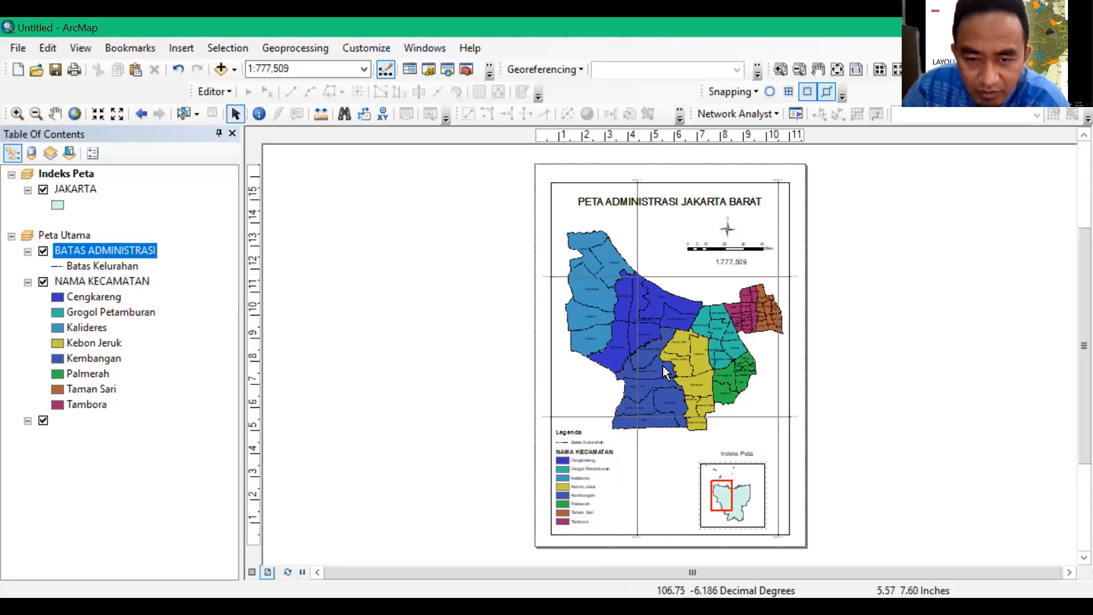
left_click(602, 449)
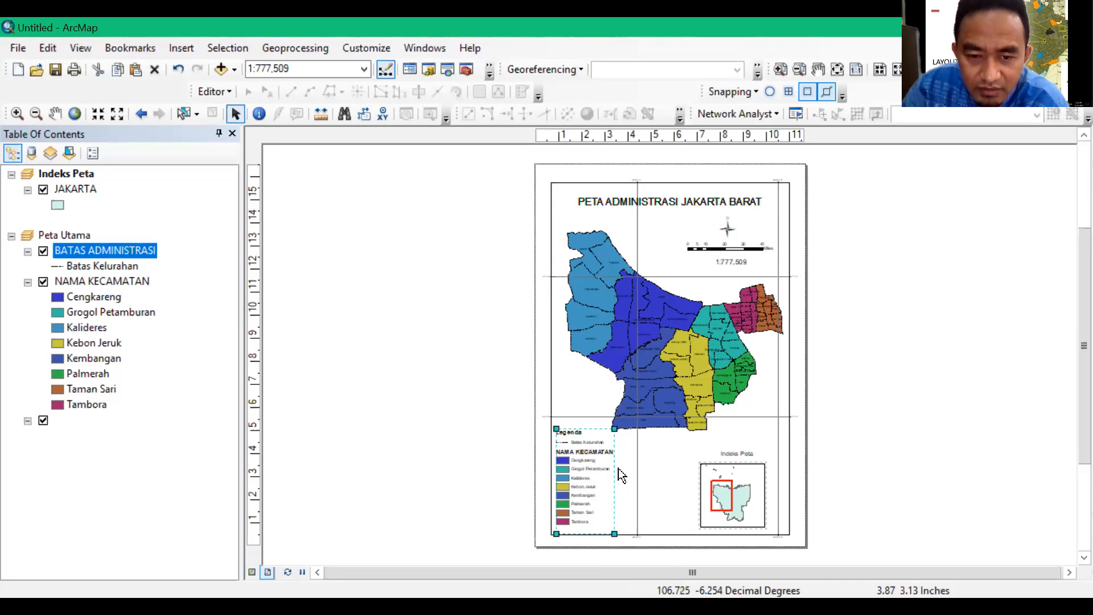
left_click_drag(591, 431, 593, 434)
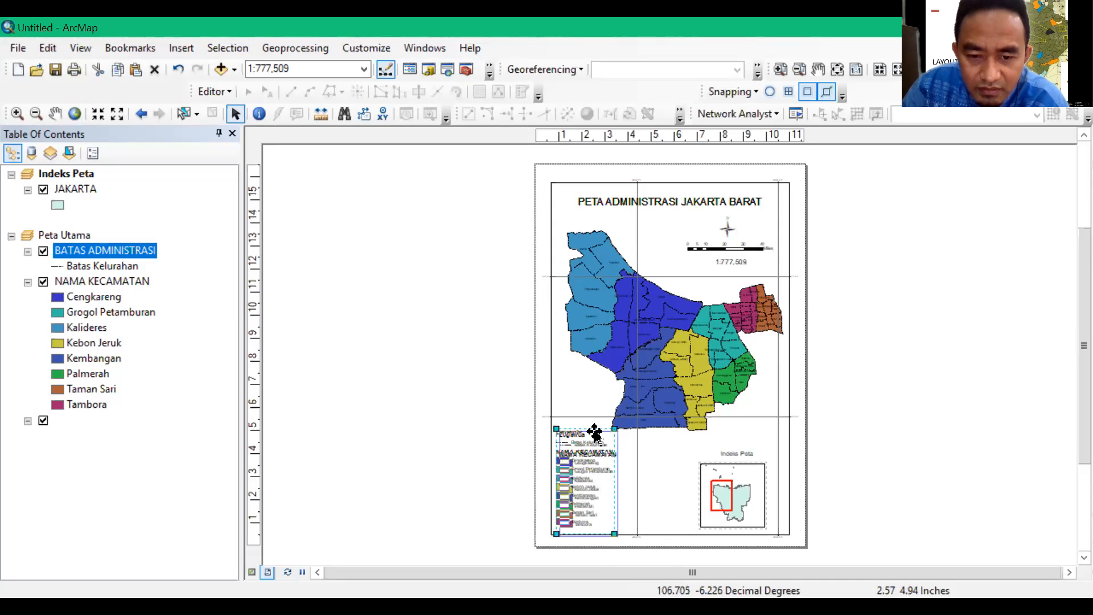
left_click(689, 402)
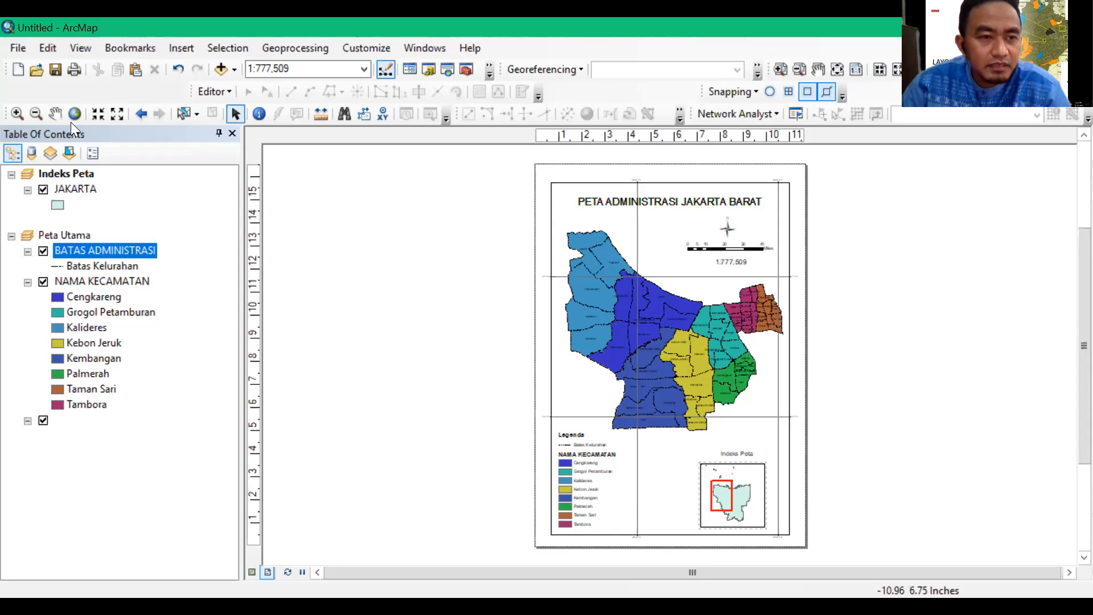
Start saving the map document under a new name and choose the Kelas B folder inside 12_Layouting as its location
left_click(22, 46)
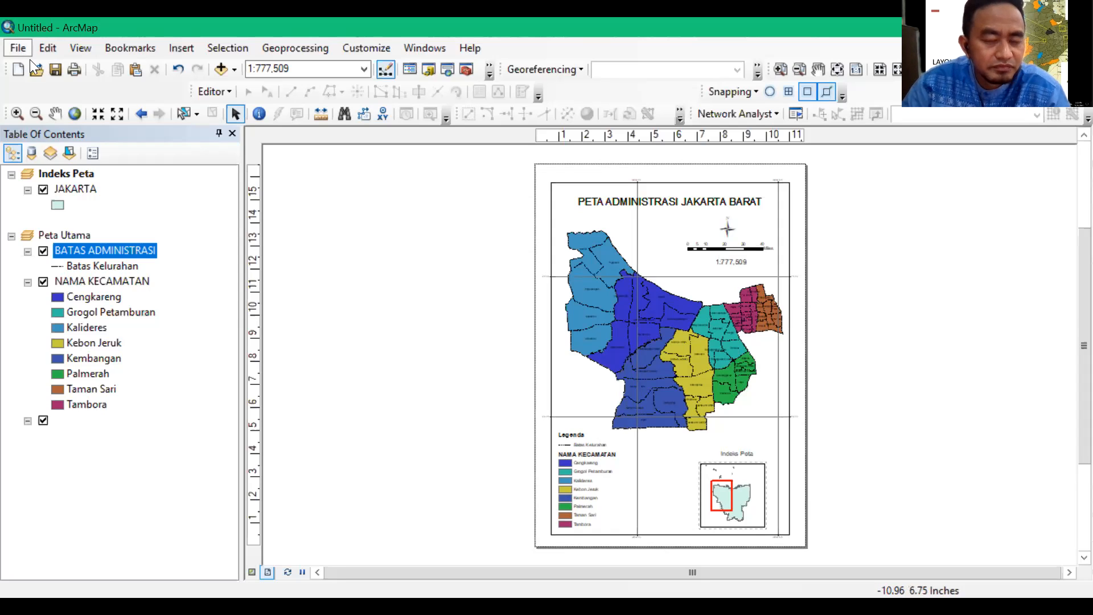
left_click(58, 126)
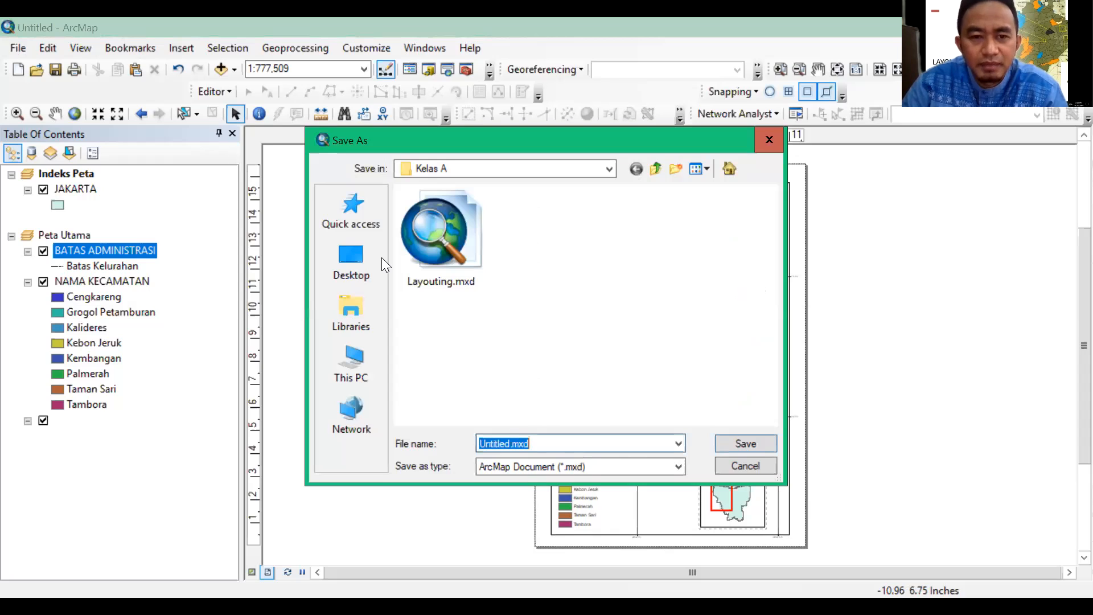
left_click(583, 178)
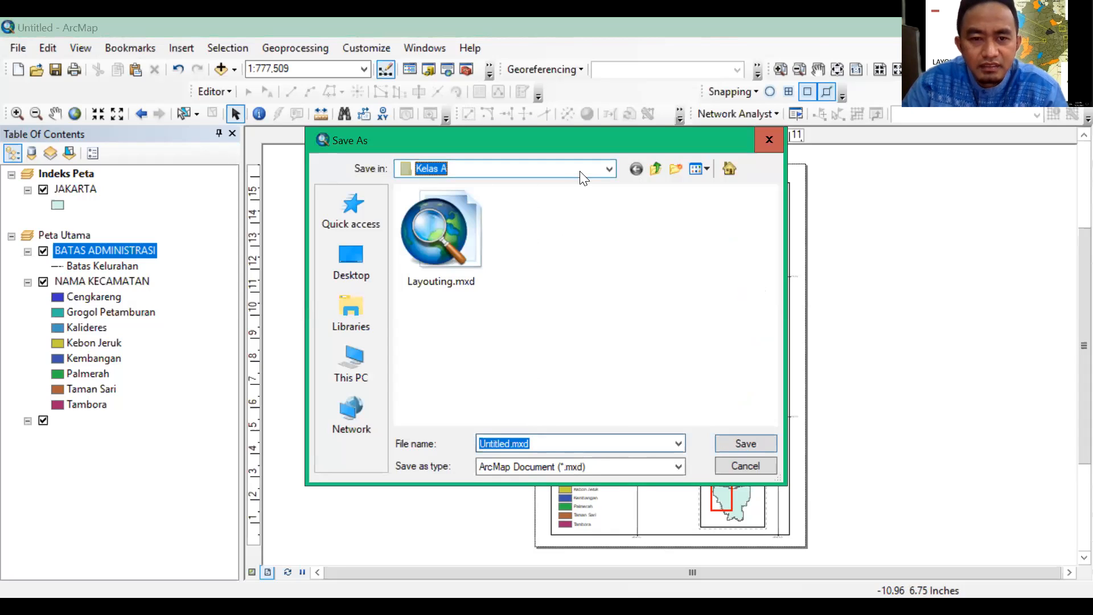
left_click(594, 178)
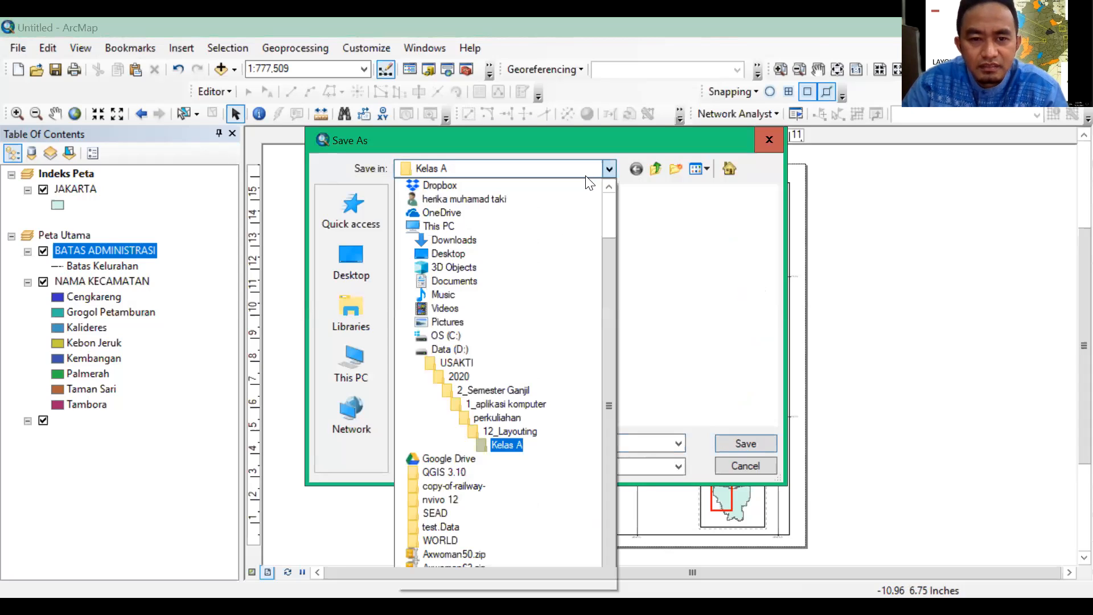
left_click(512, 433)
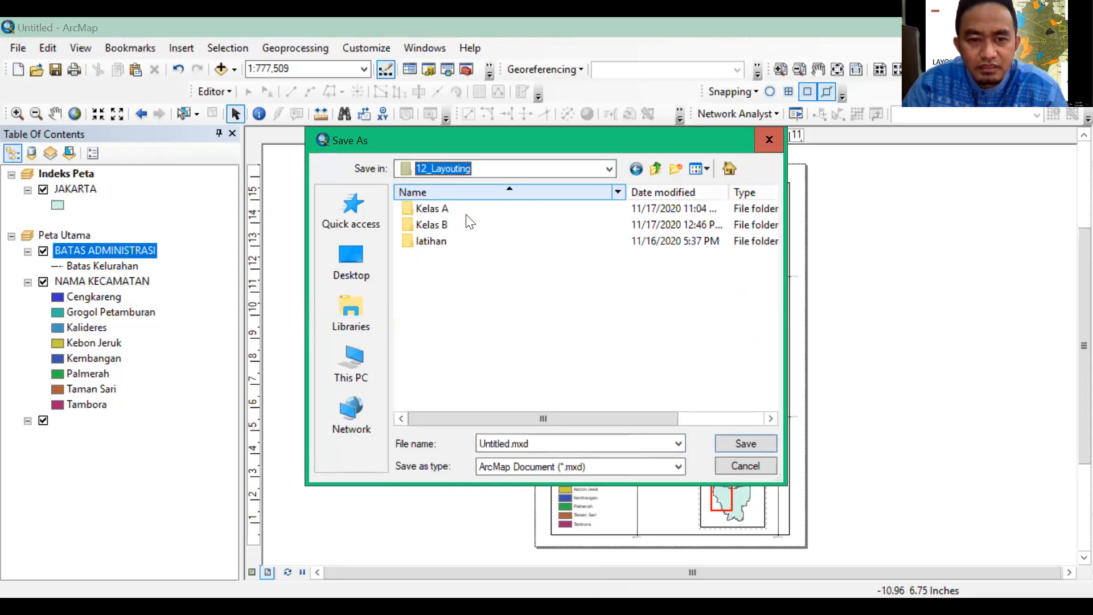
left_click(470, 227)
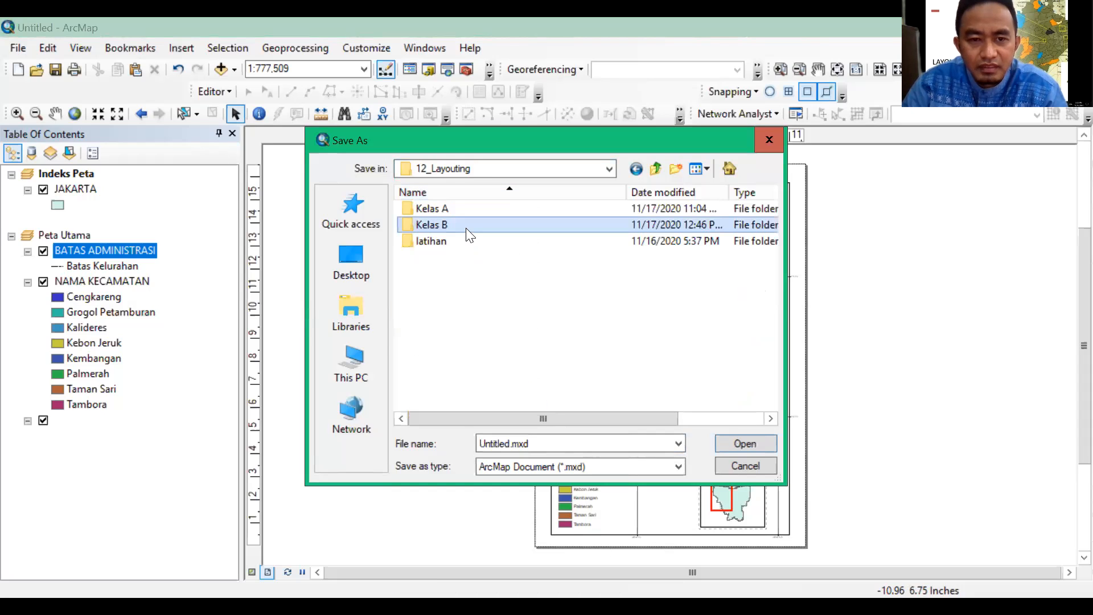
key("Return")
Name the map document layouting.mxd and save it as an ArcMap Document
left_click(511, 444)
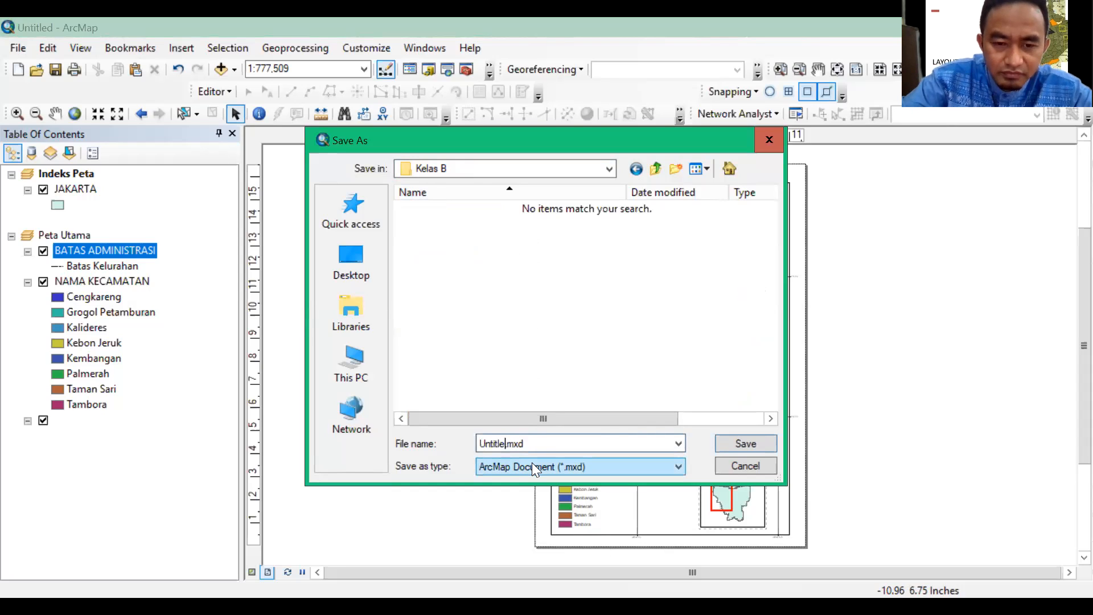
key("BackSpace")
key("BackSpace")
key("BackSpace")
key("BackSpace")
key("BackSpace")
key("BackSpace")
key("BackSpace")
type("I")
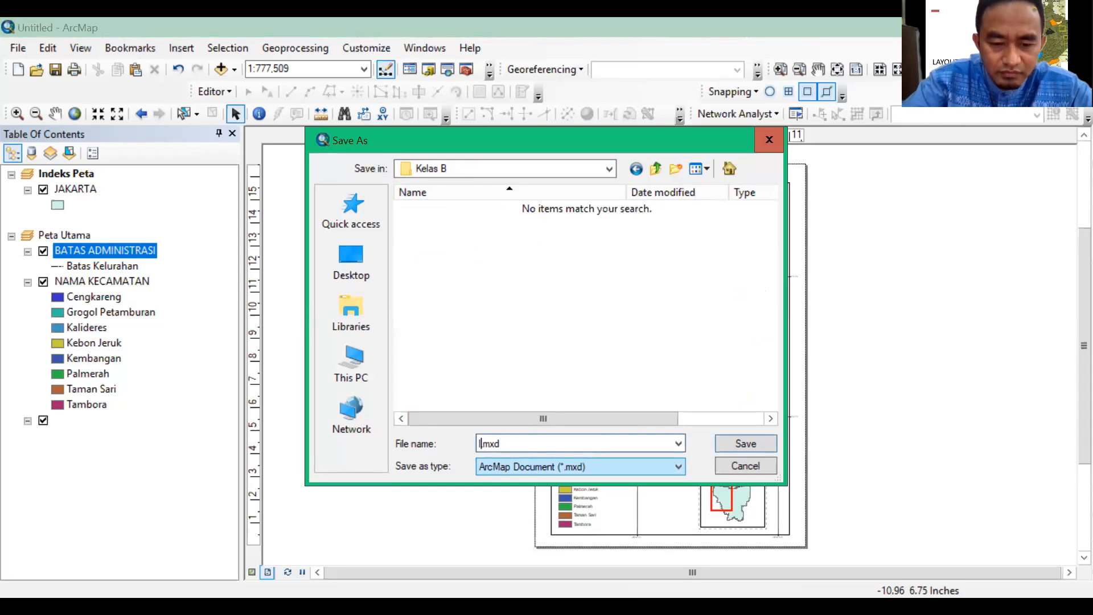
type("ayouting")
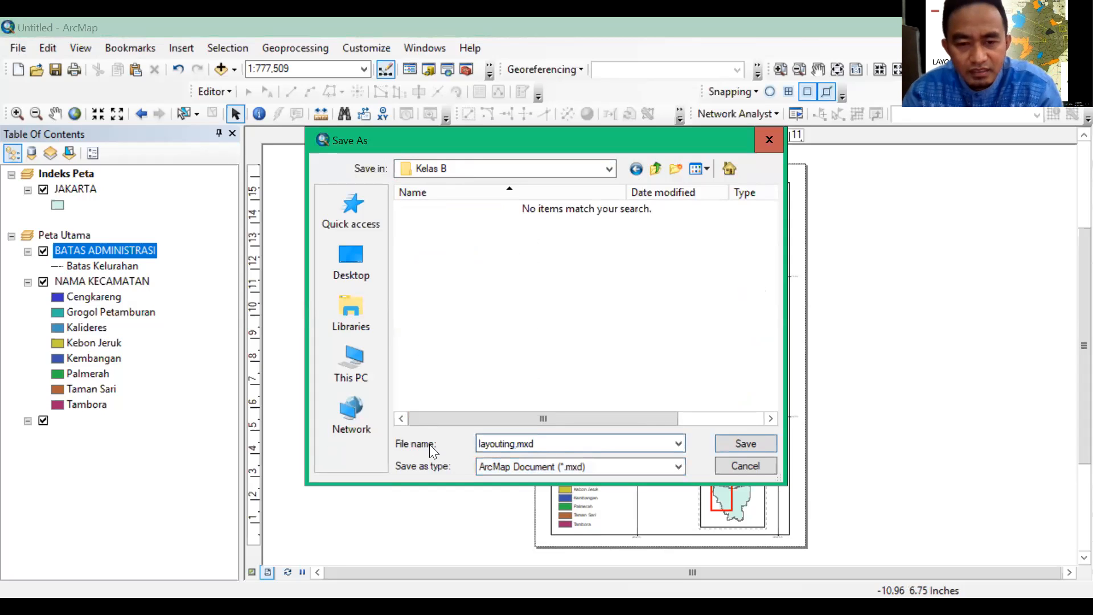
left_click(728, 445)
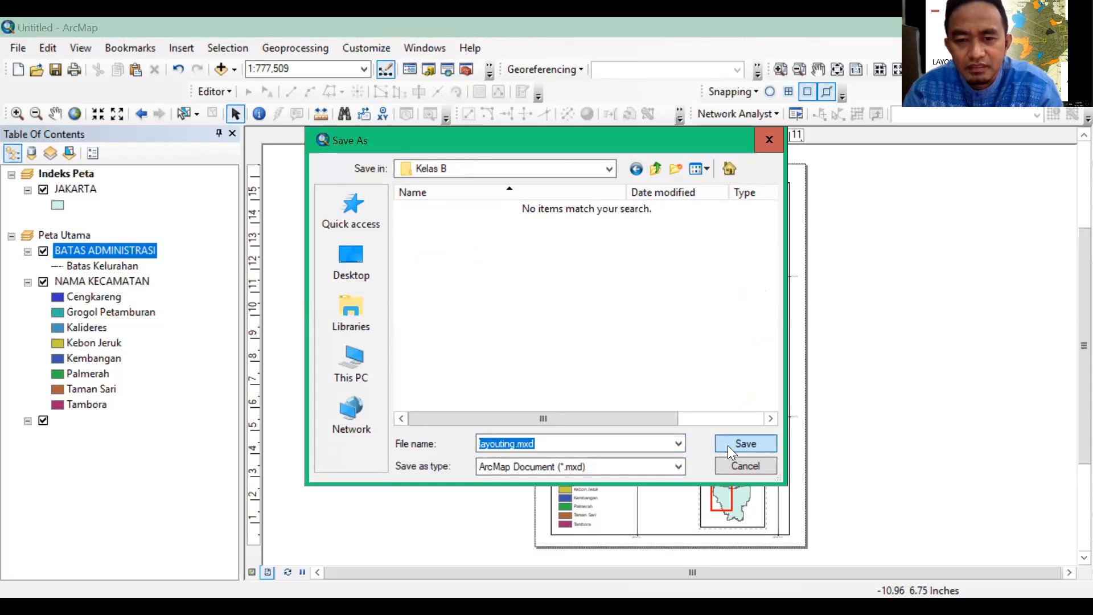
left_click(727, 445)
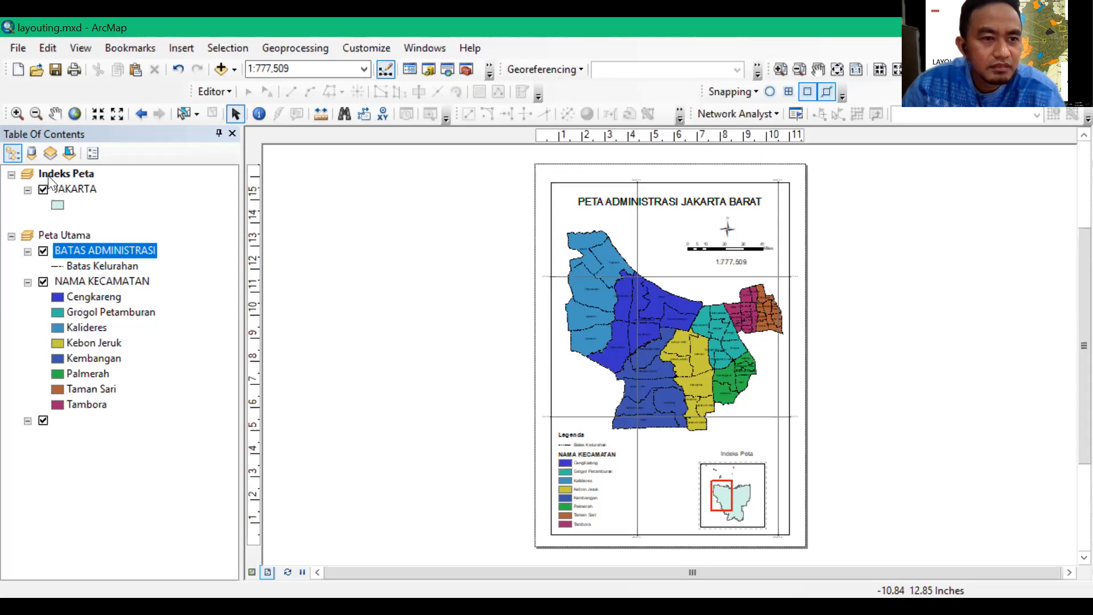
Start exporting the finished map layout to a file and reduce the height of the Export Map dialog
left_click(20, 52)
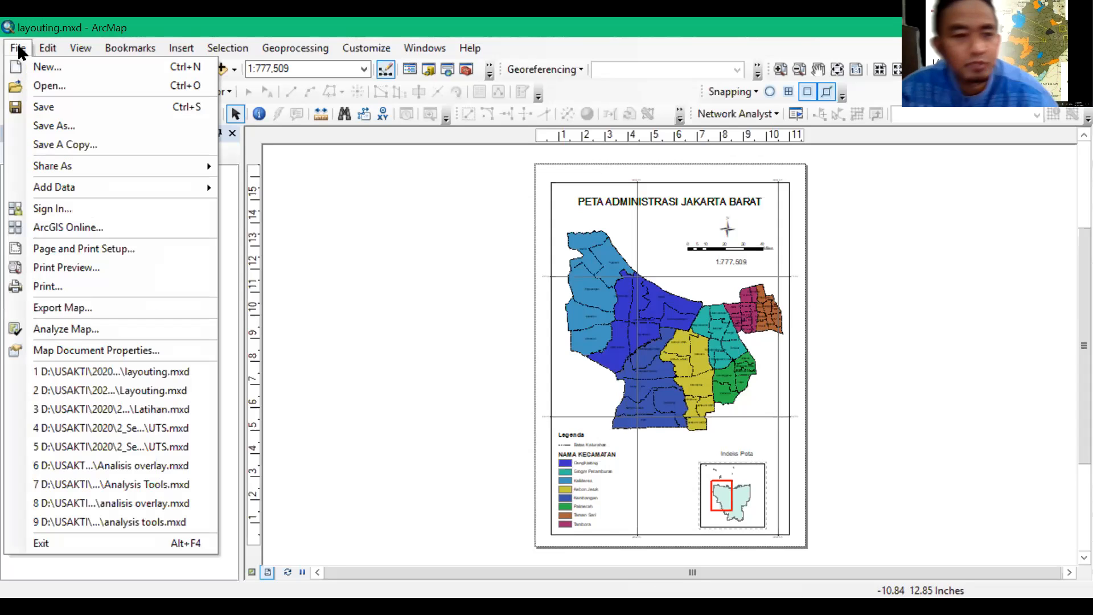
left_click(53, 308)
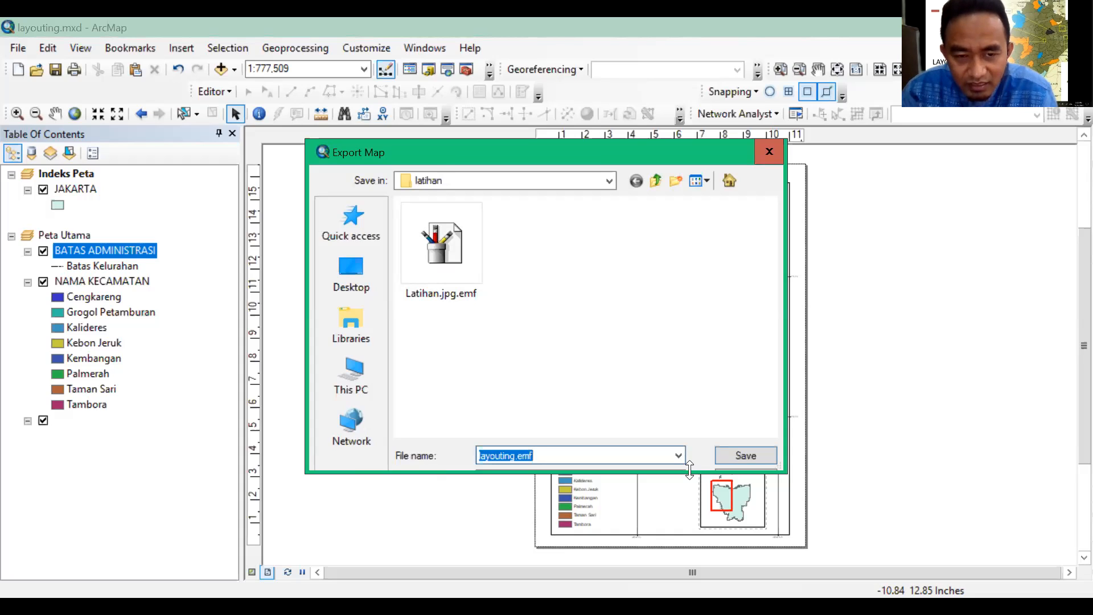
left_click_drag(689, 470, 686, 367)
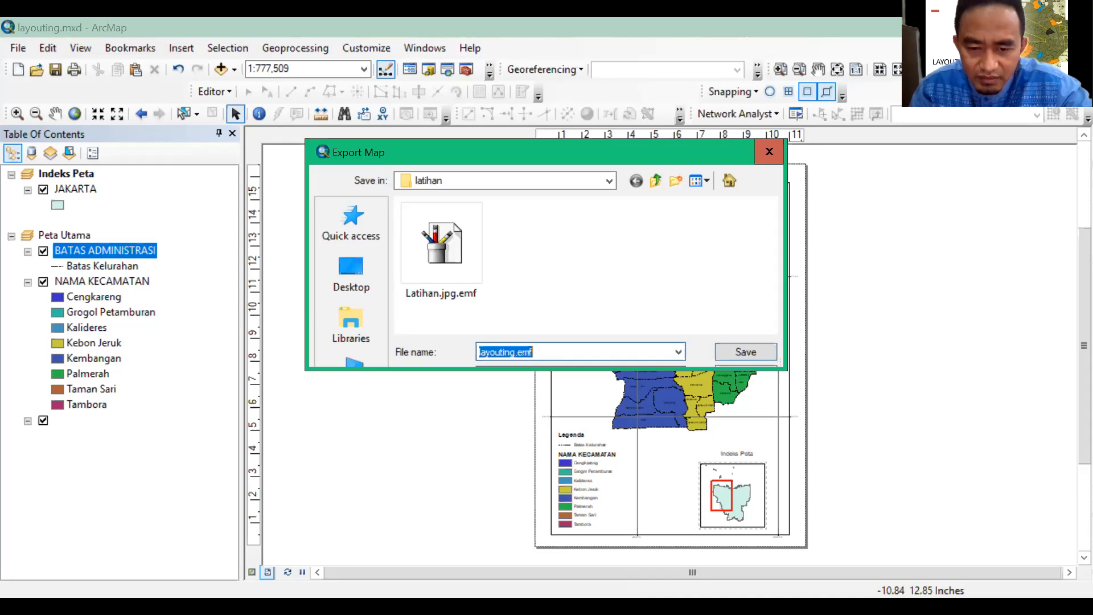
left_click(578, 69)
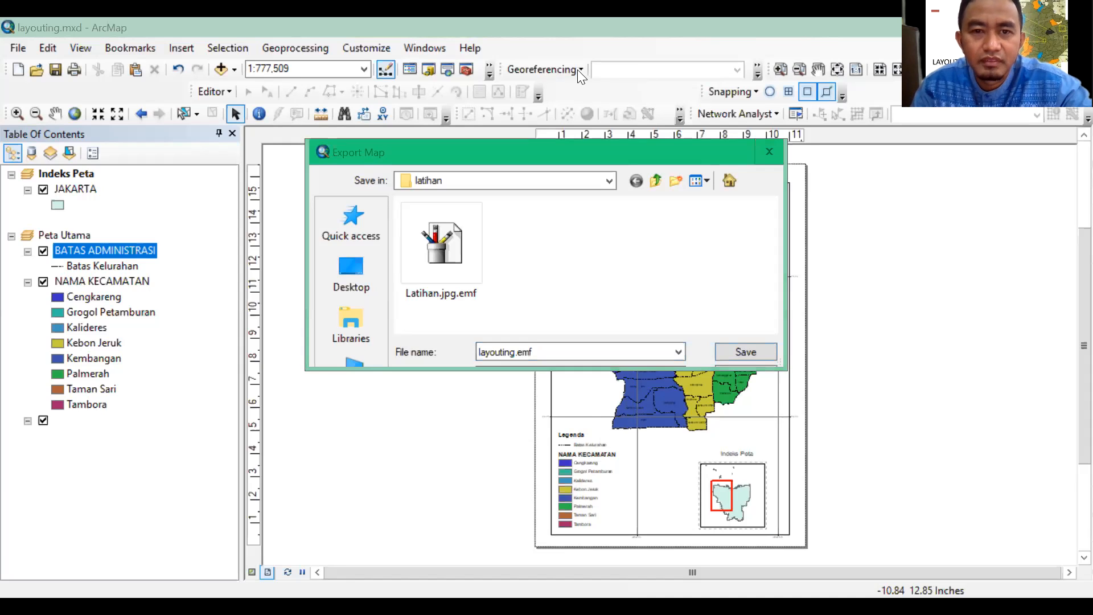